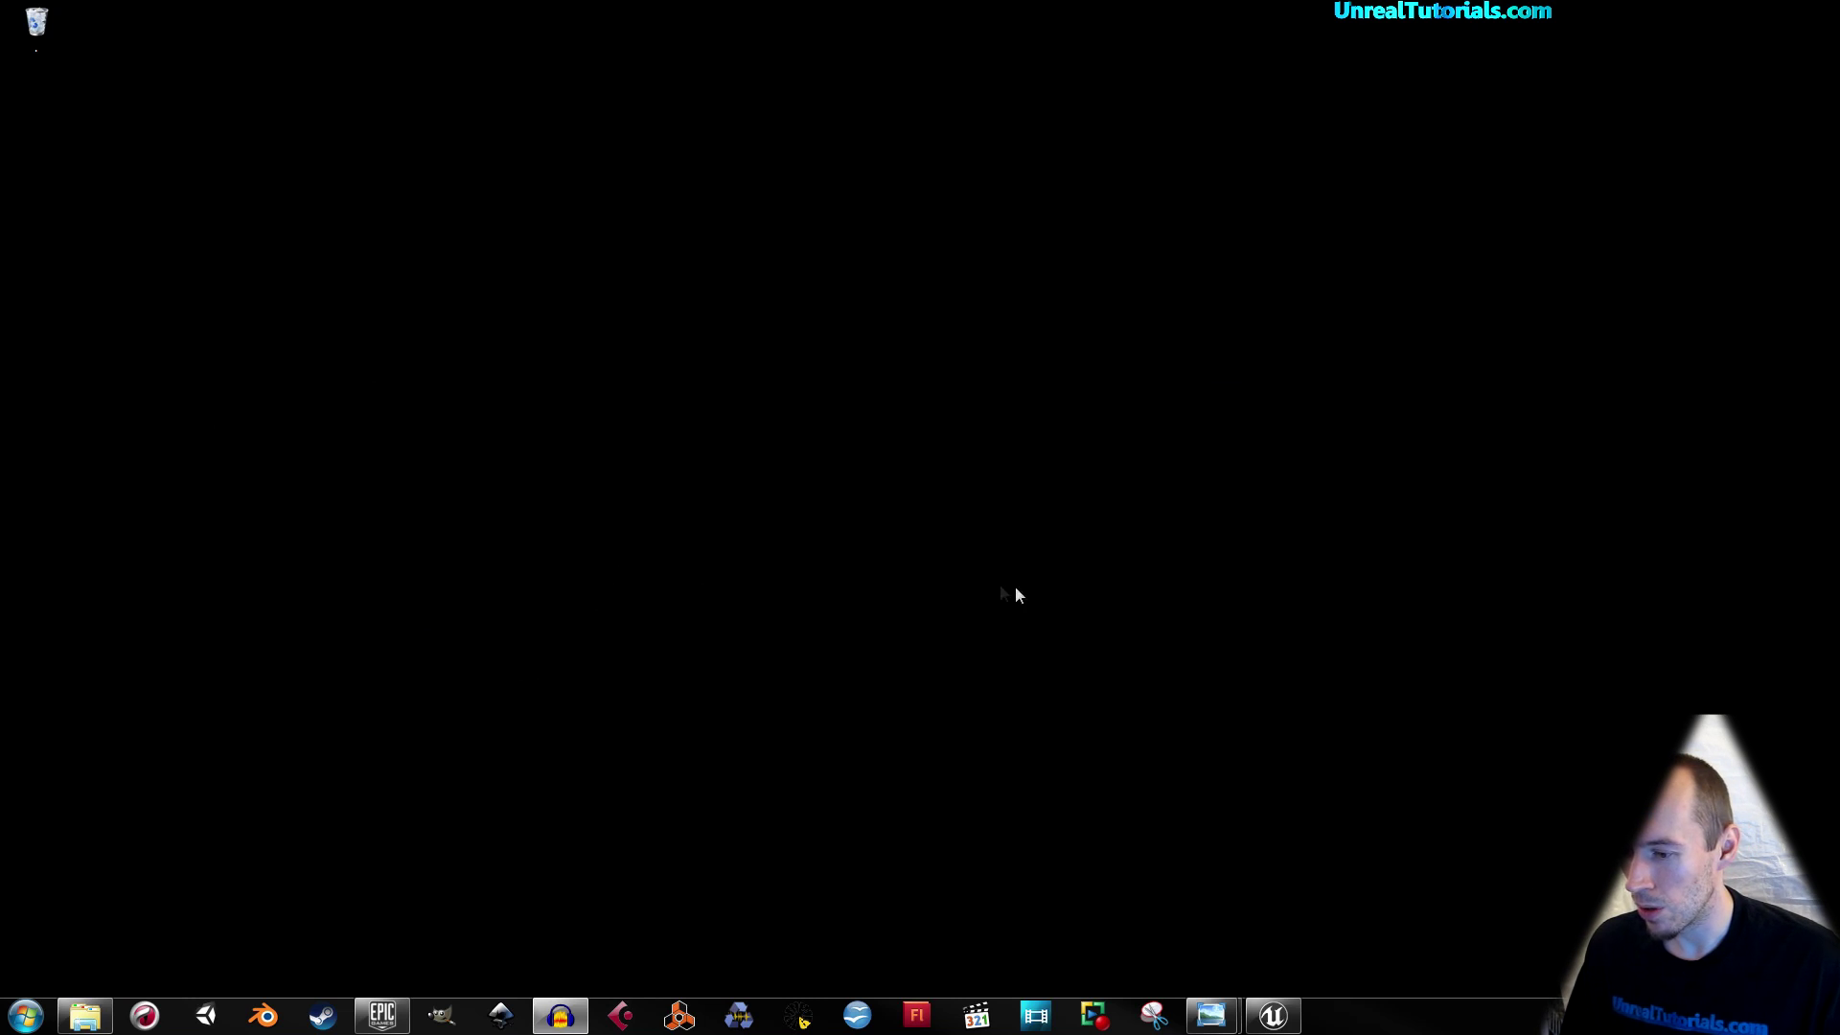
# Step: Switch to Unreal Editor and delete the First Person Template text from the arena floor
pyautogui.click(1272, 1014)
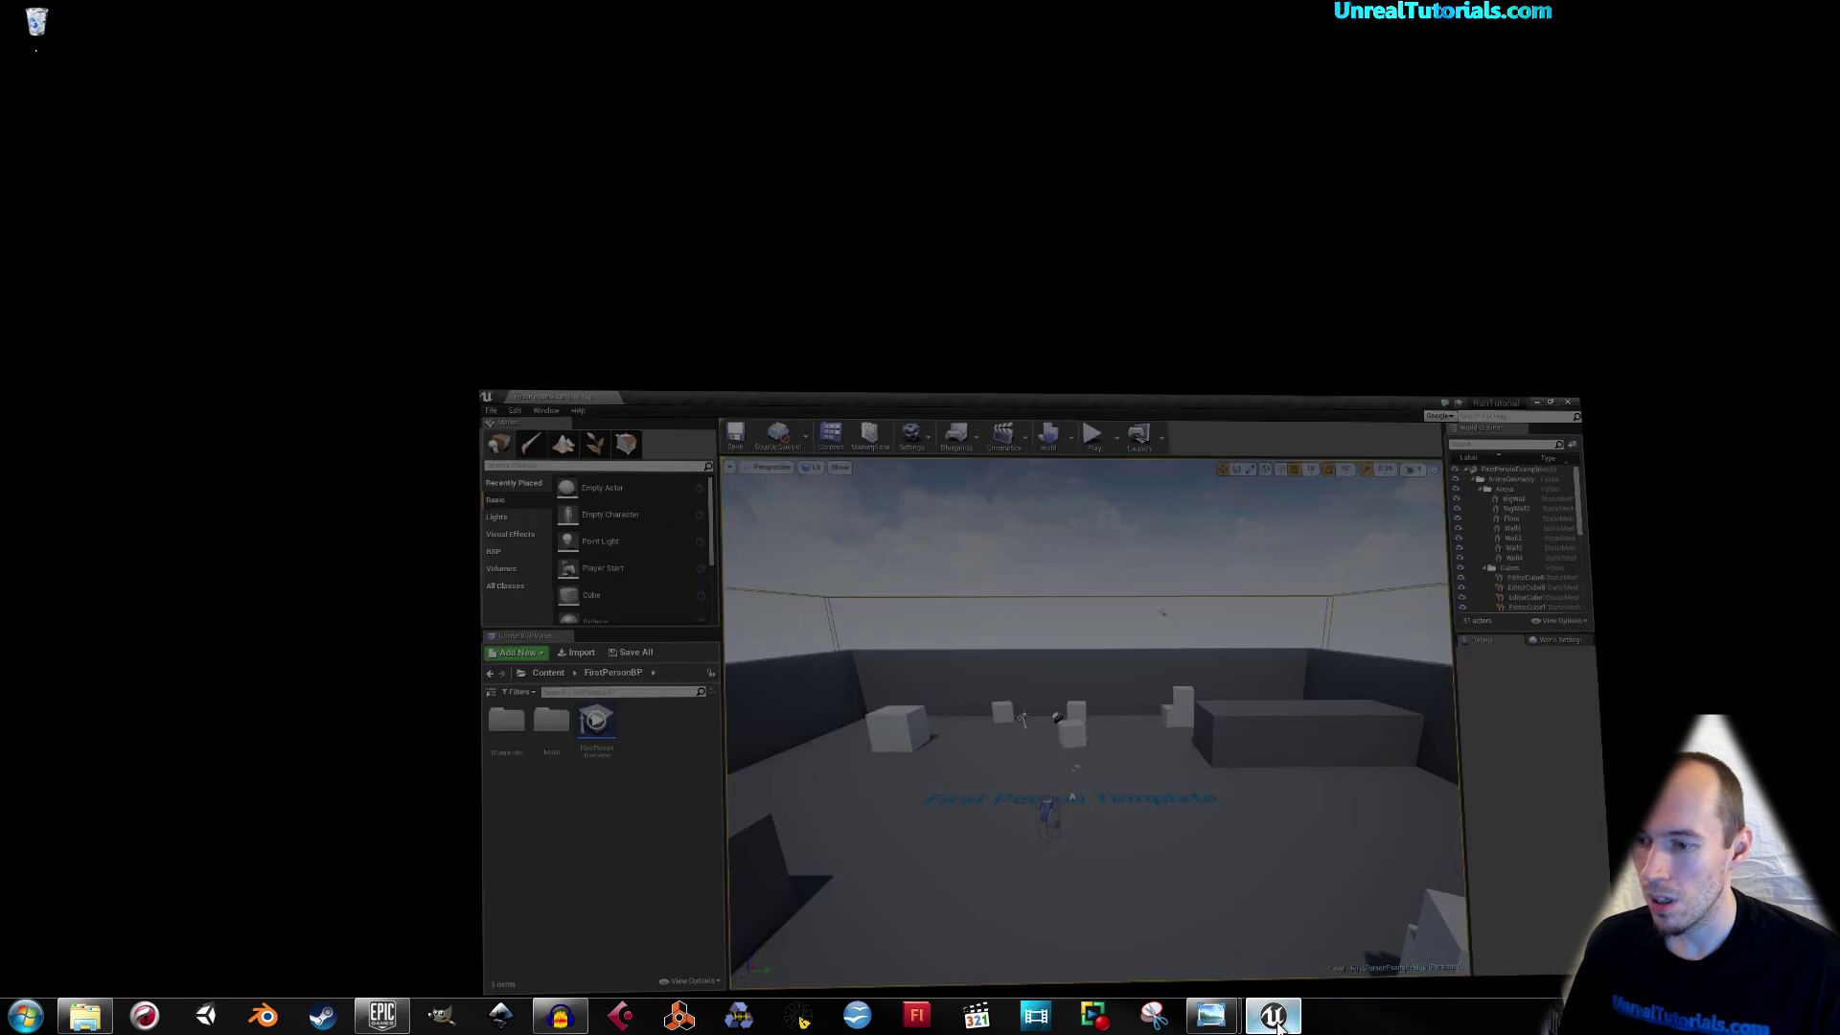
pyautogui.moveTo(968, 525); pyautogui.dragTo(1006, 530, button='right')
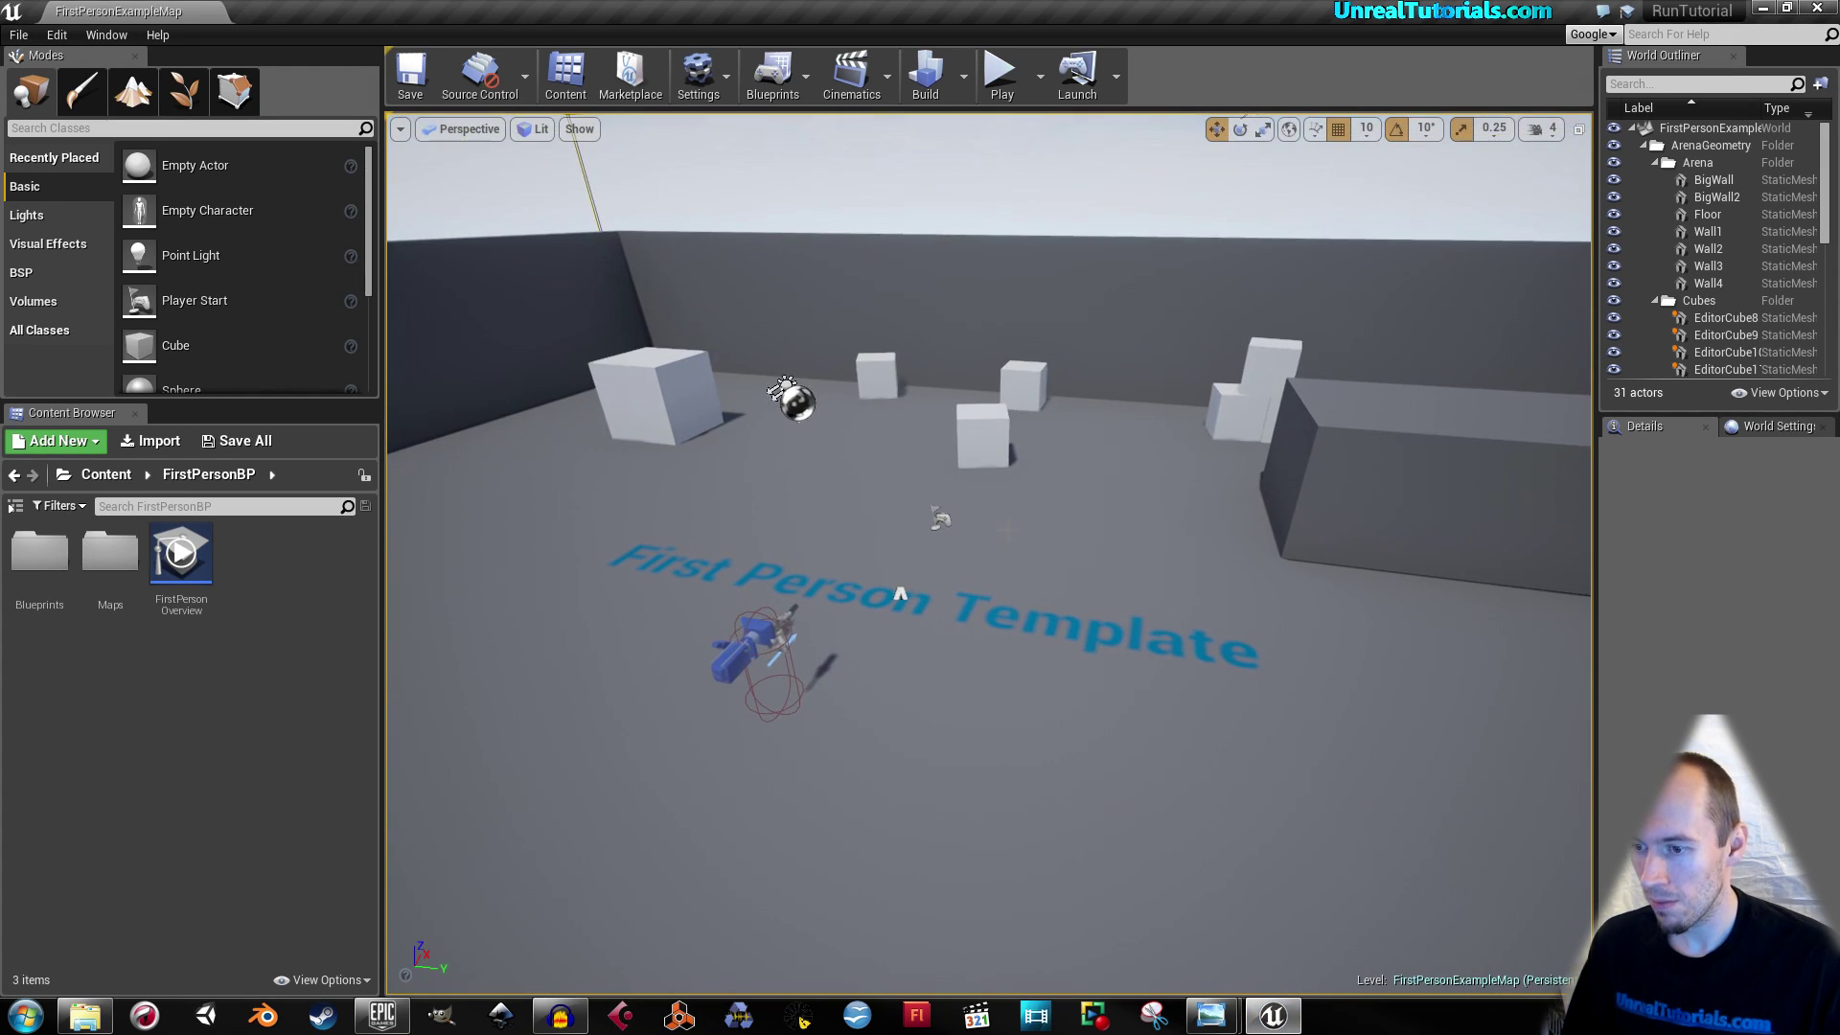
pyautogui.click(965, 619)
pyautogui.press('Delete')
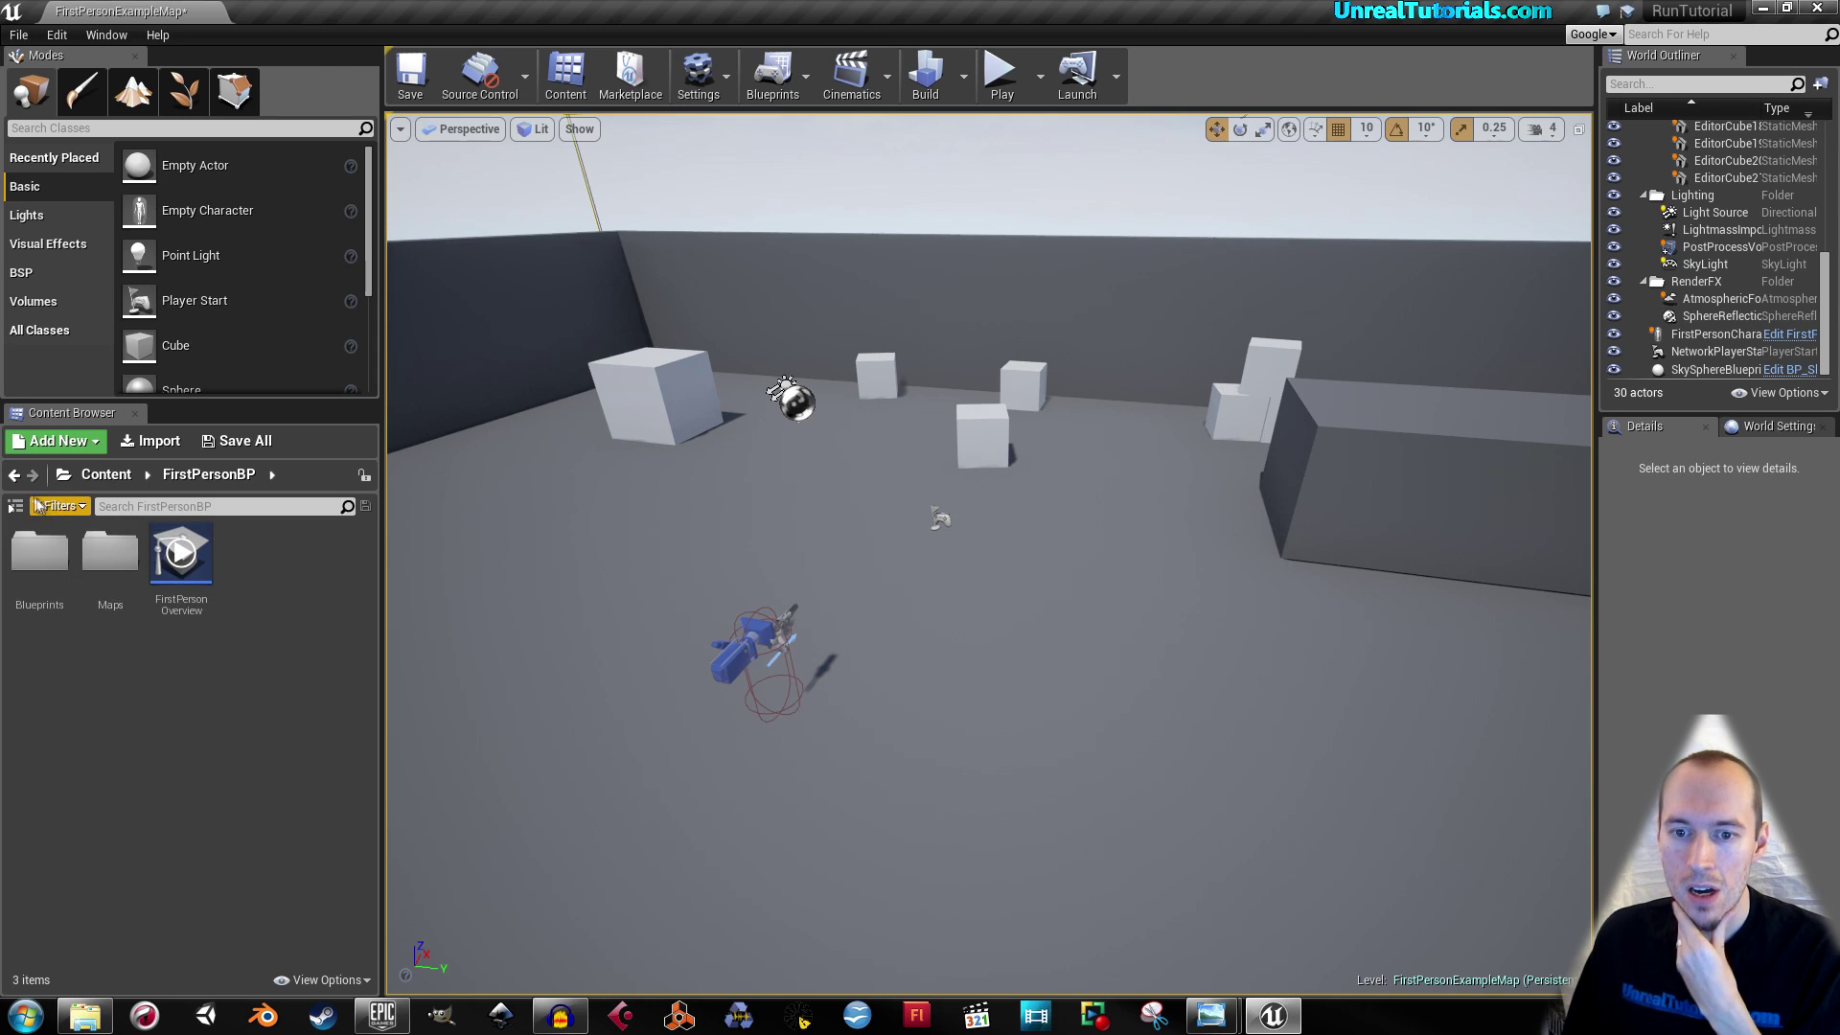
# Step: Show the Content Browser's folder tree and widen it until the folder names are readable
pyautogui.click(14, 474)
pyautogui.click(32, 474)
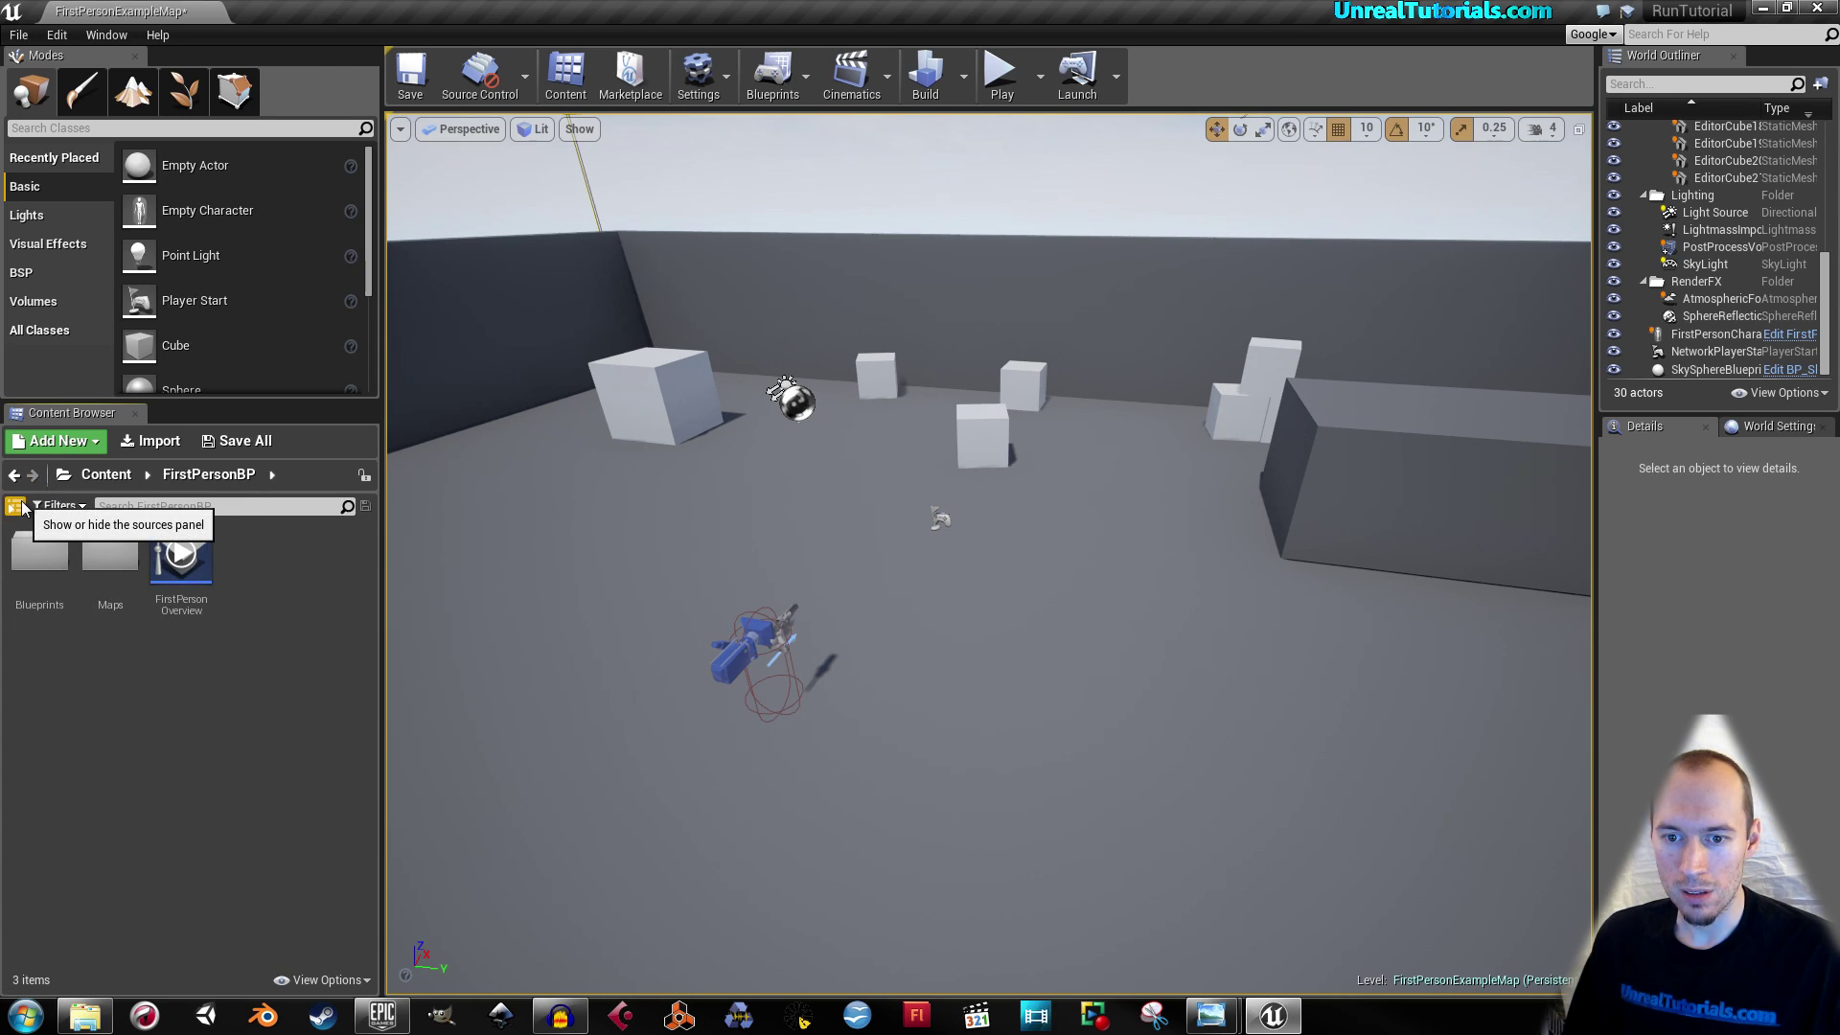
pyautogui.click(18, 506)
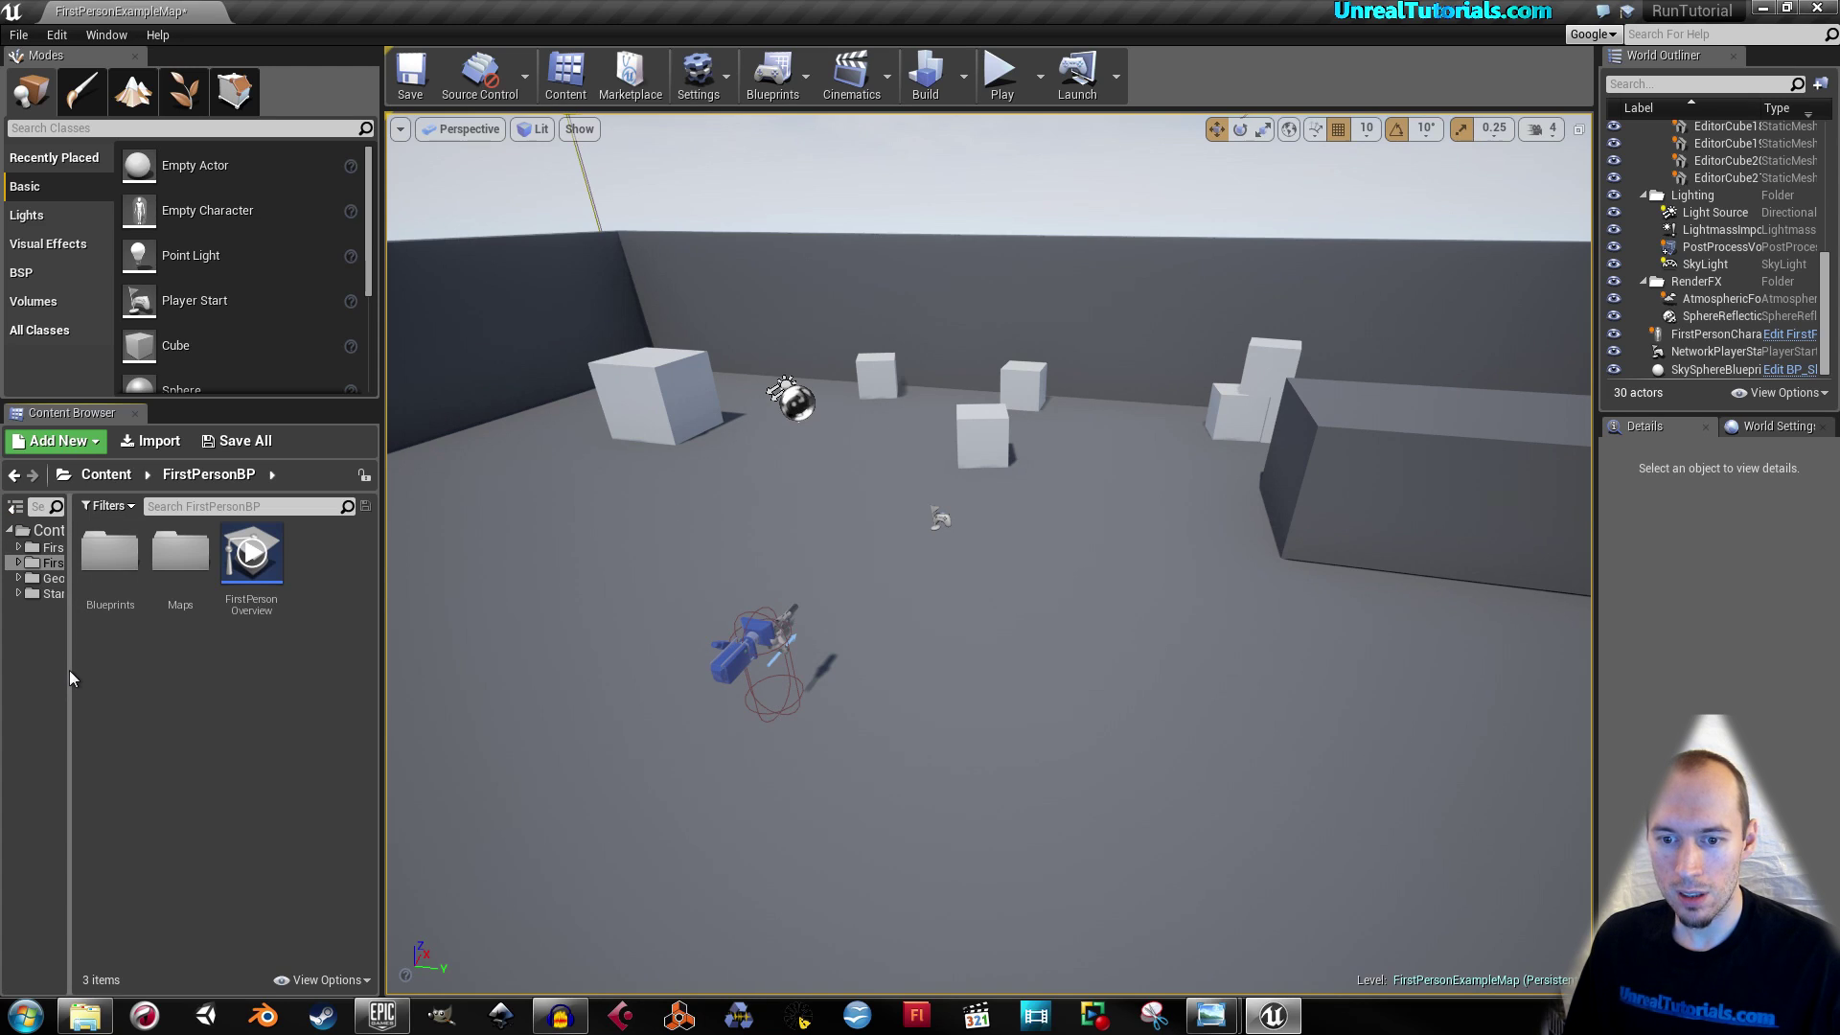
pyautogui.moveTo(72, 670); pyautogui.dragTo(145, 669)
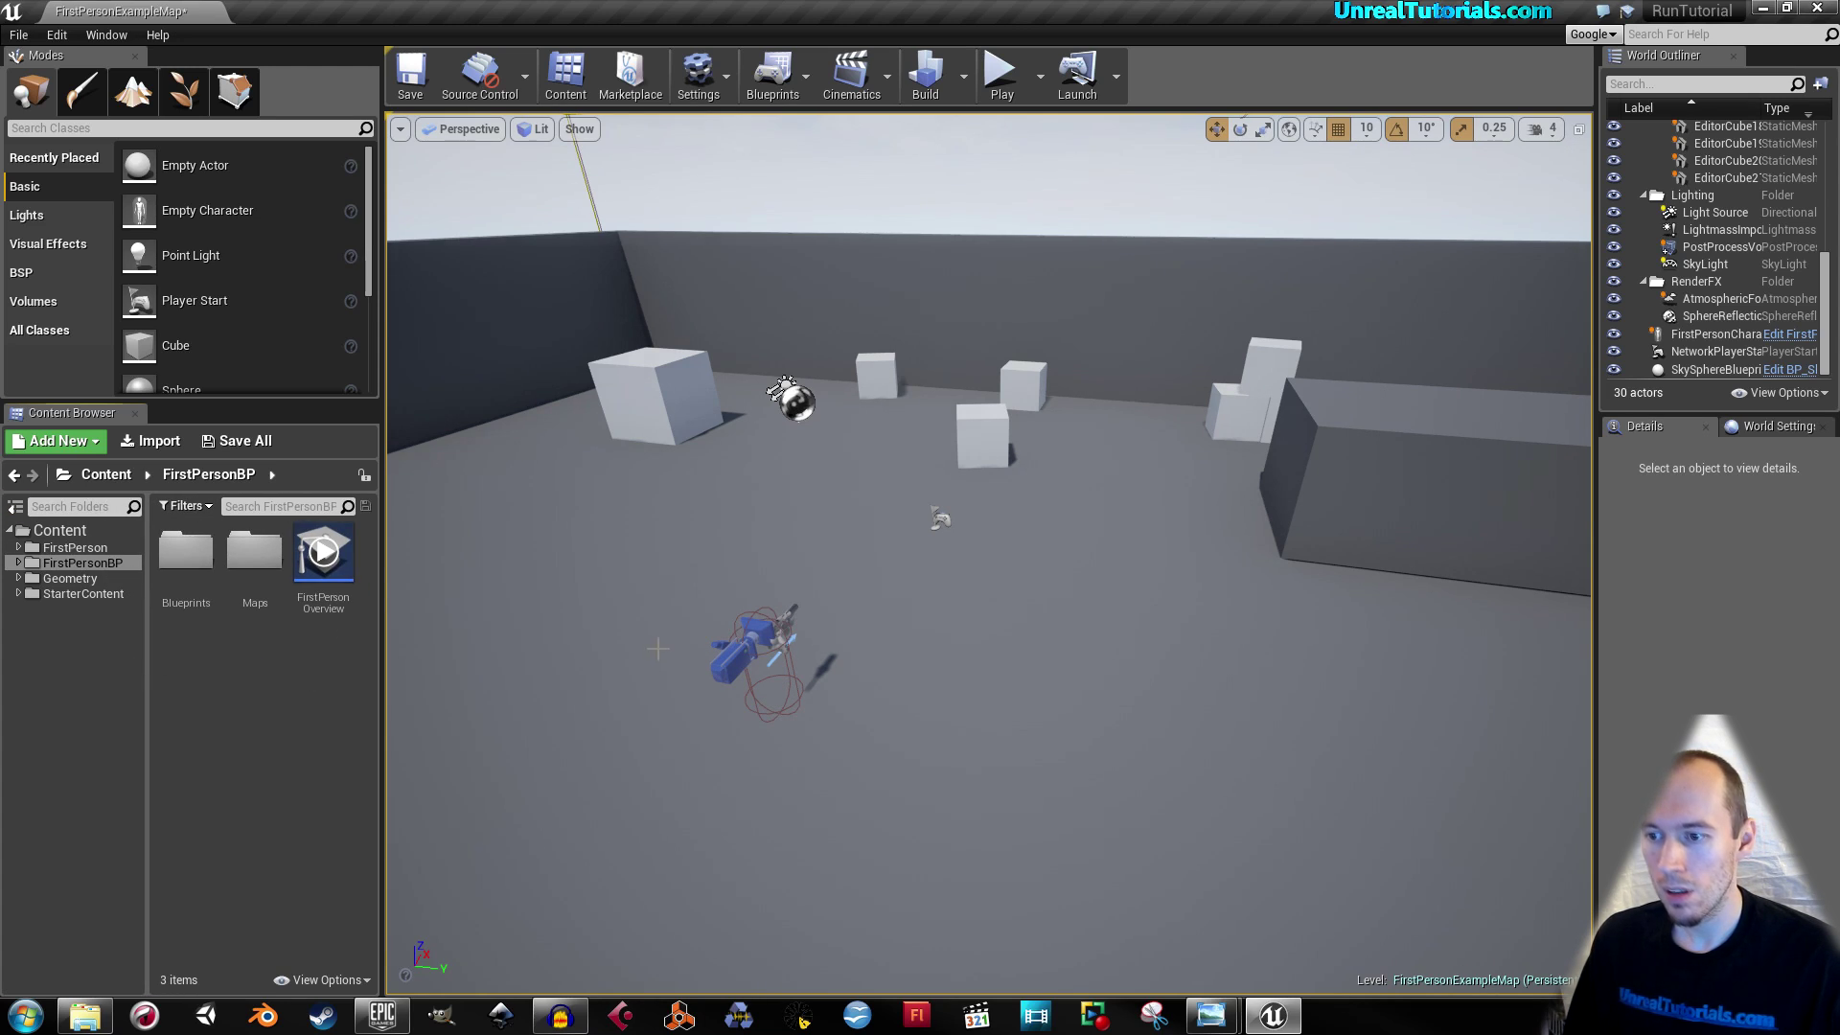
pyautogui.moveTo(657, 649)
pyautogui.mouseDown(button='right')
pyautogui.moveTo(658, 610)
pyautogui.moveTo(646, 632)
pyautogui.mouseUp(button='right')
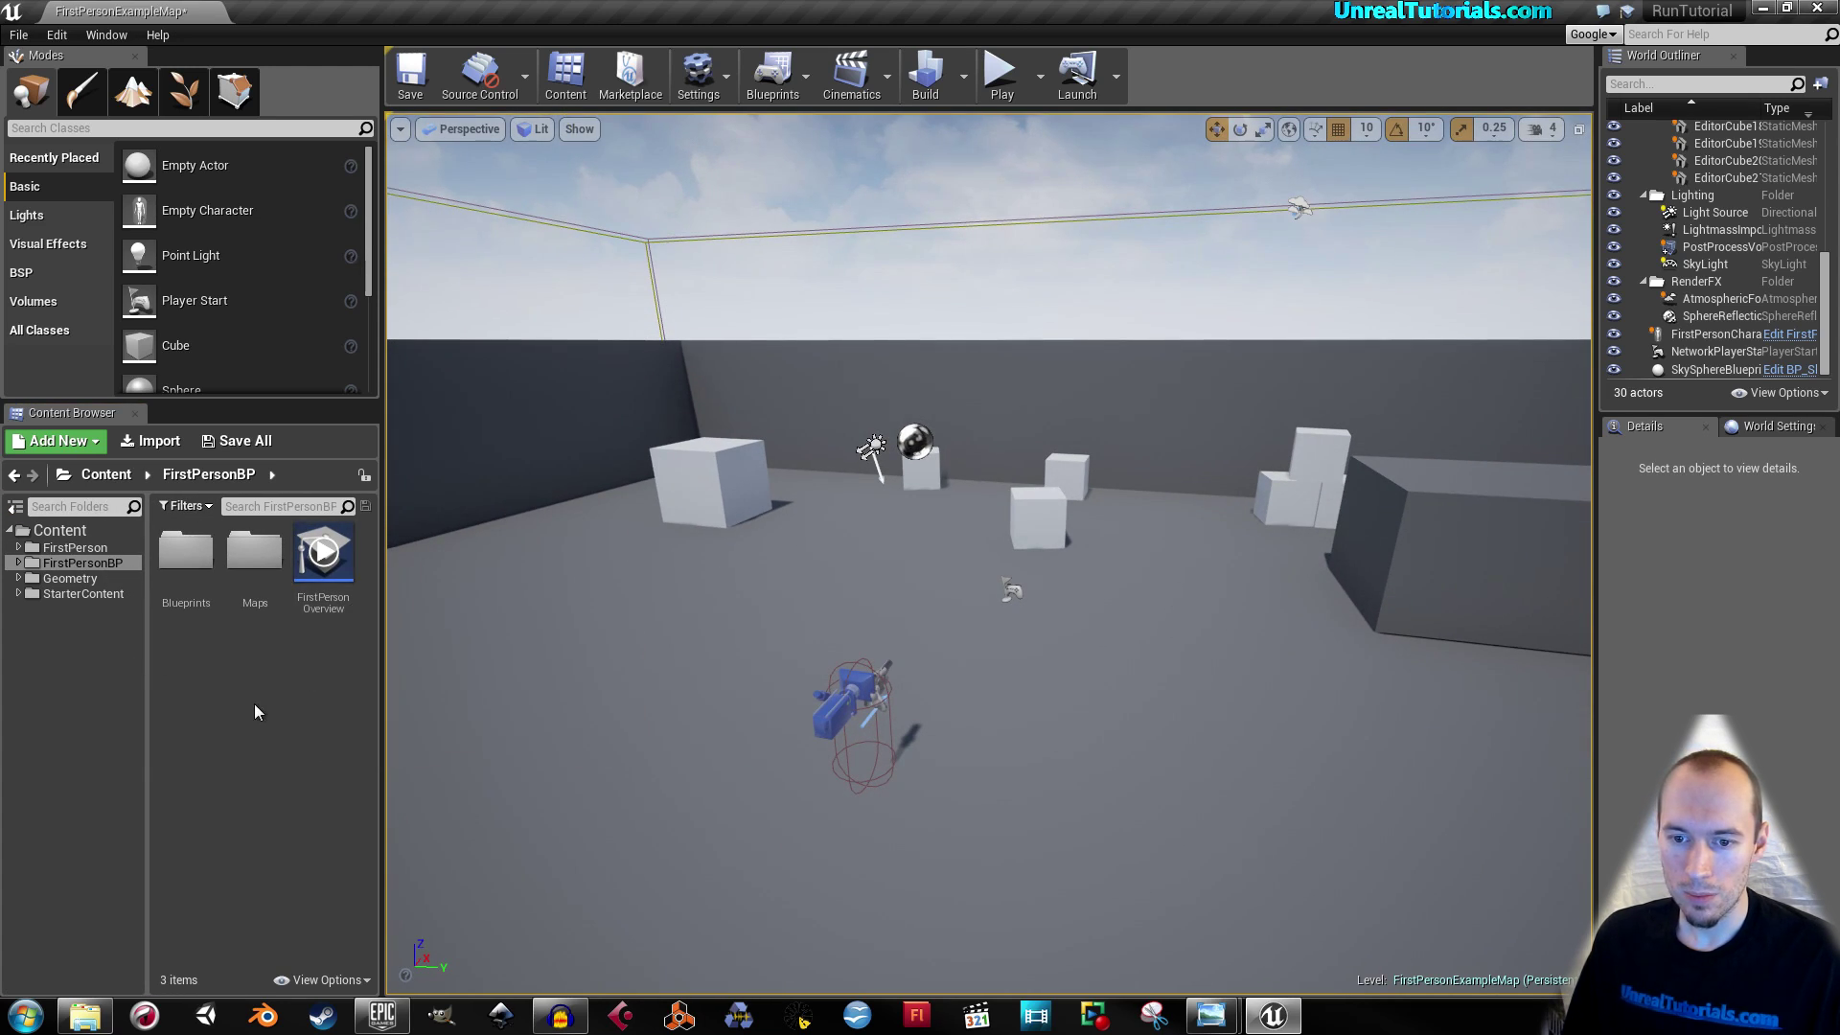
# Step: Open the FirstPersonCharacter blueprint from the FirstPersonBP Blueprints folder and dock its window beside the level in the main editor
pyautogui.click(18, 563)
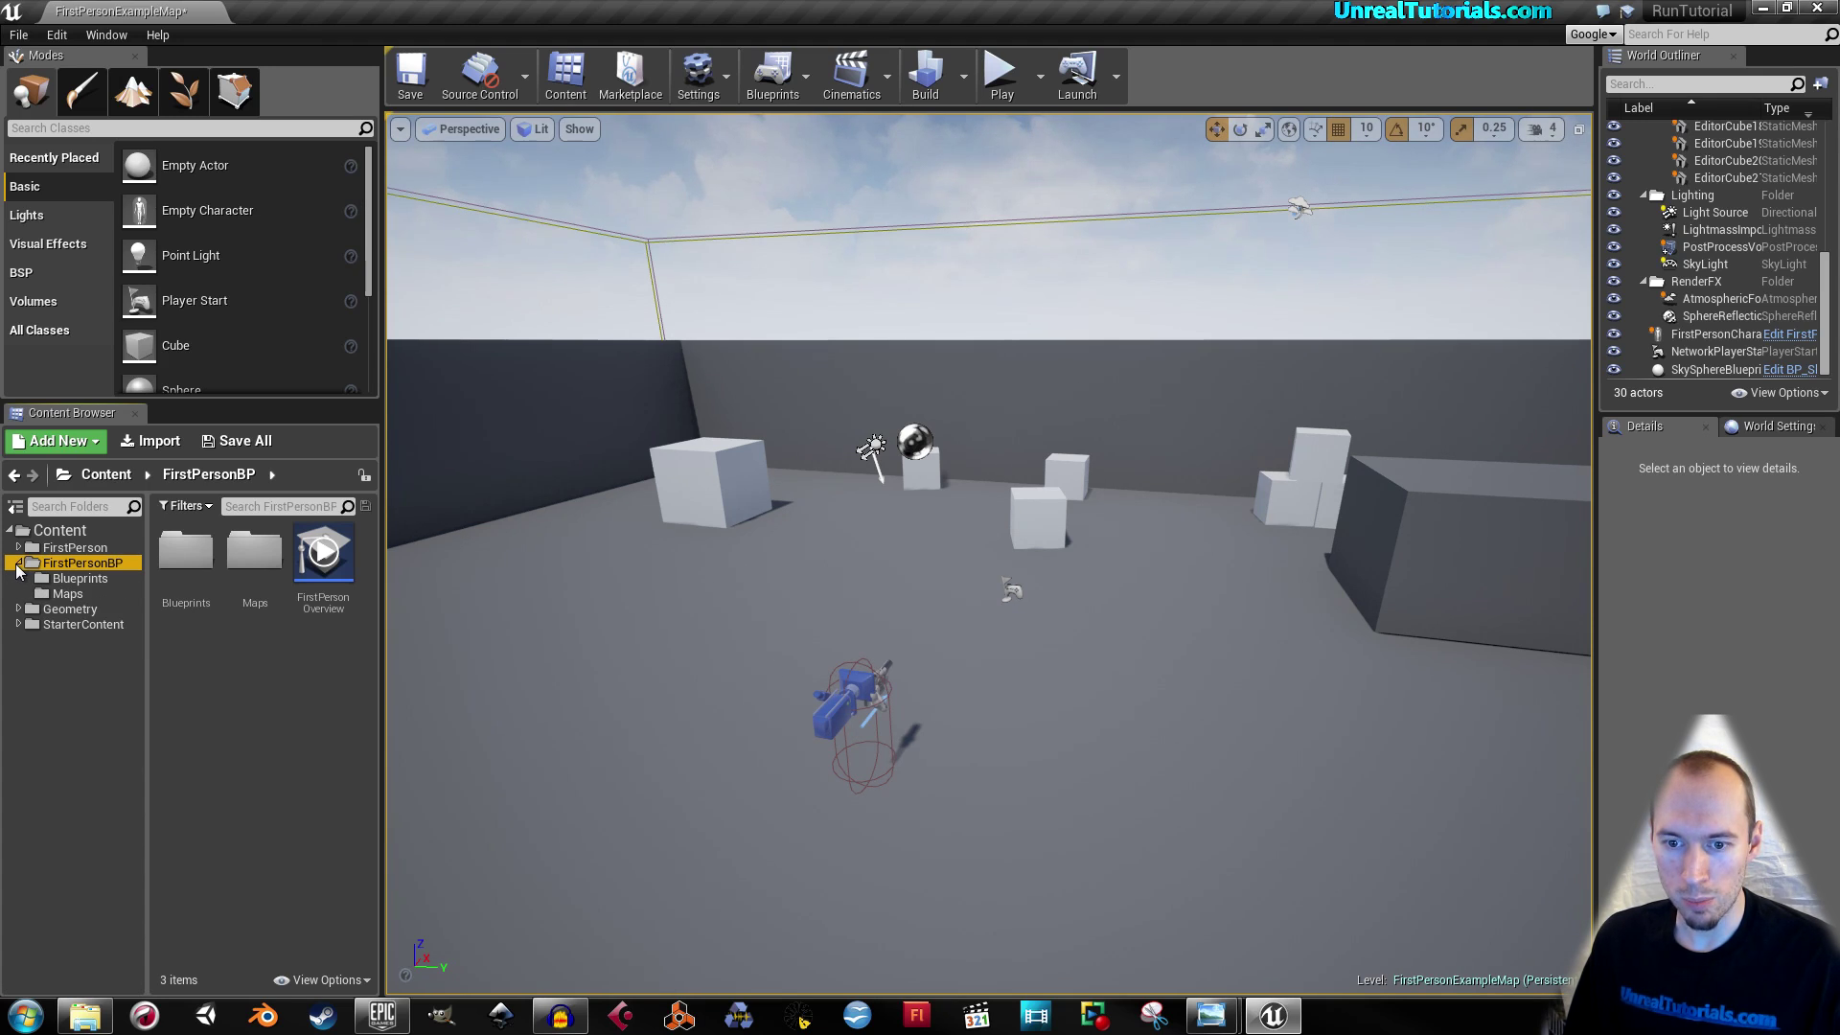
pyautogui.click(77, 578)
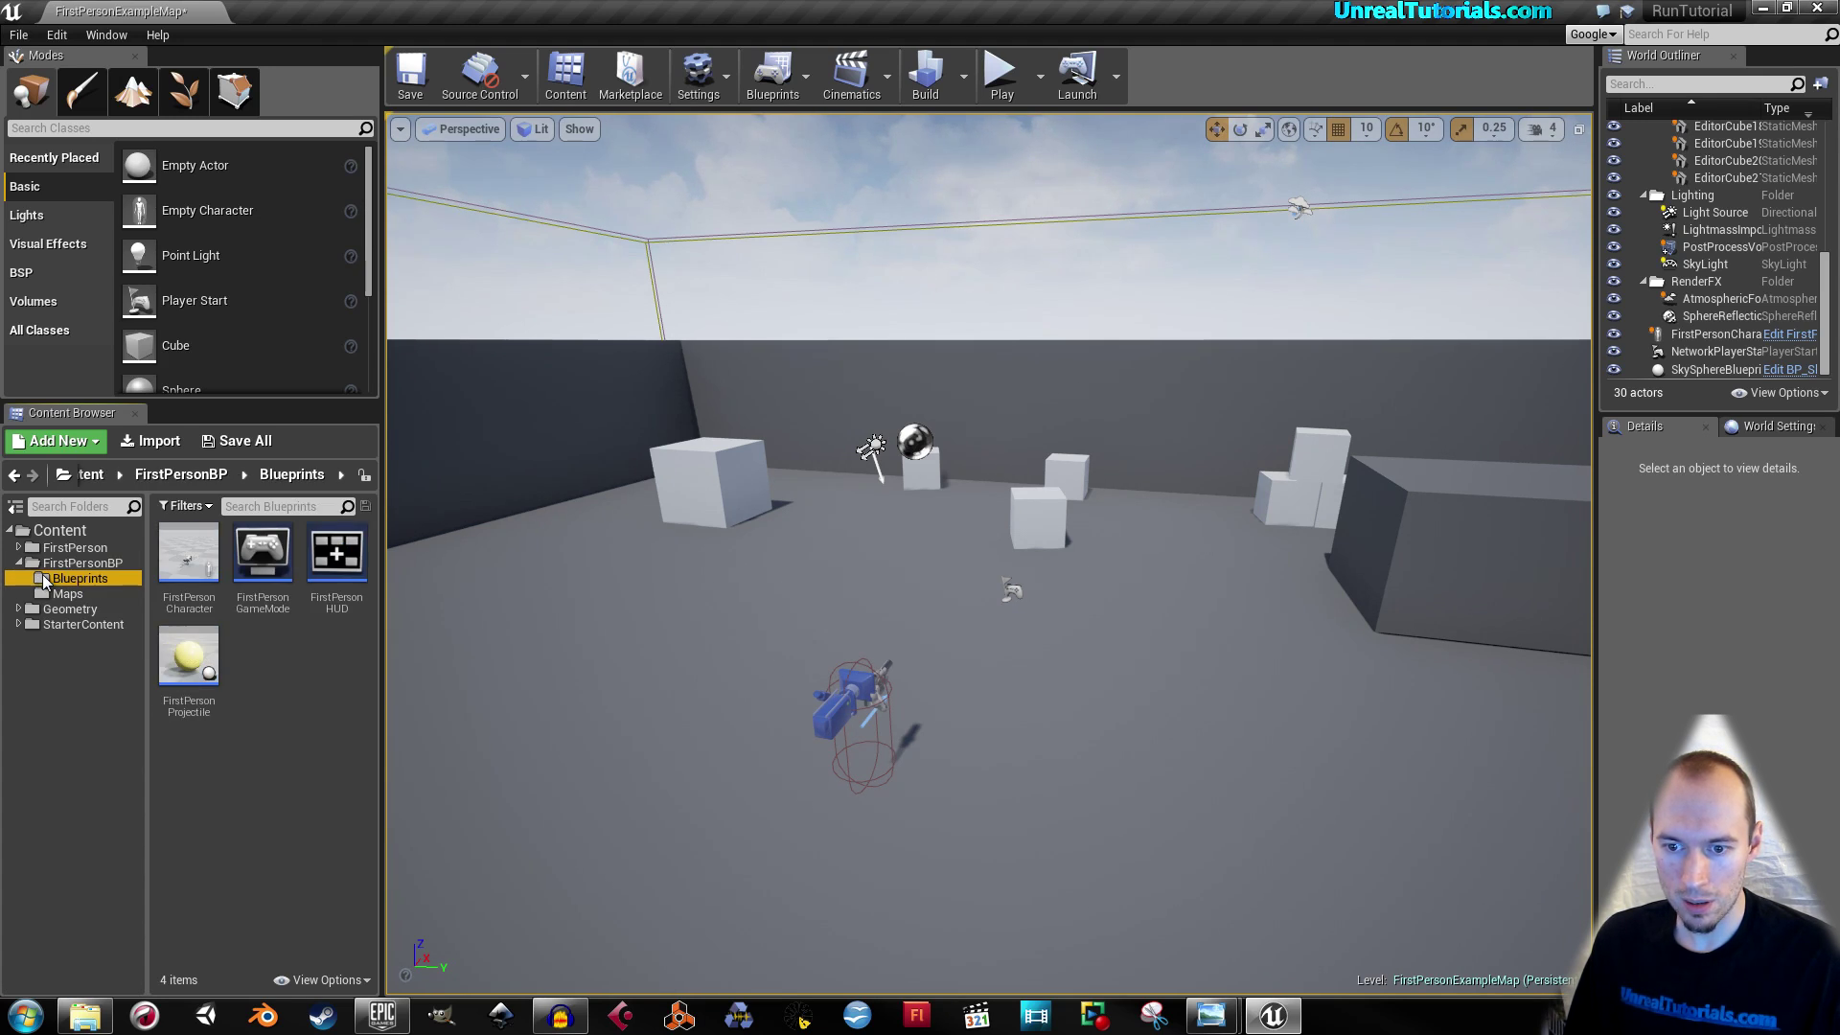
pyautogui.doubleClick(189, 562)
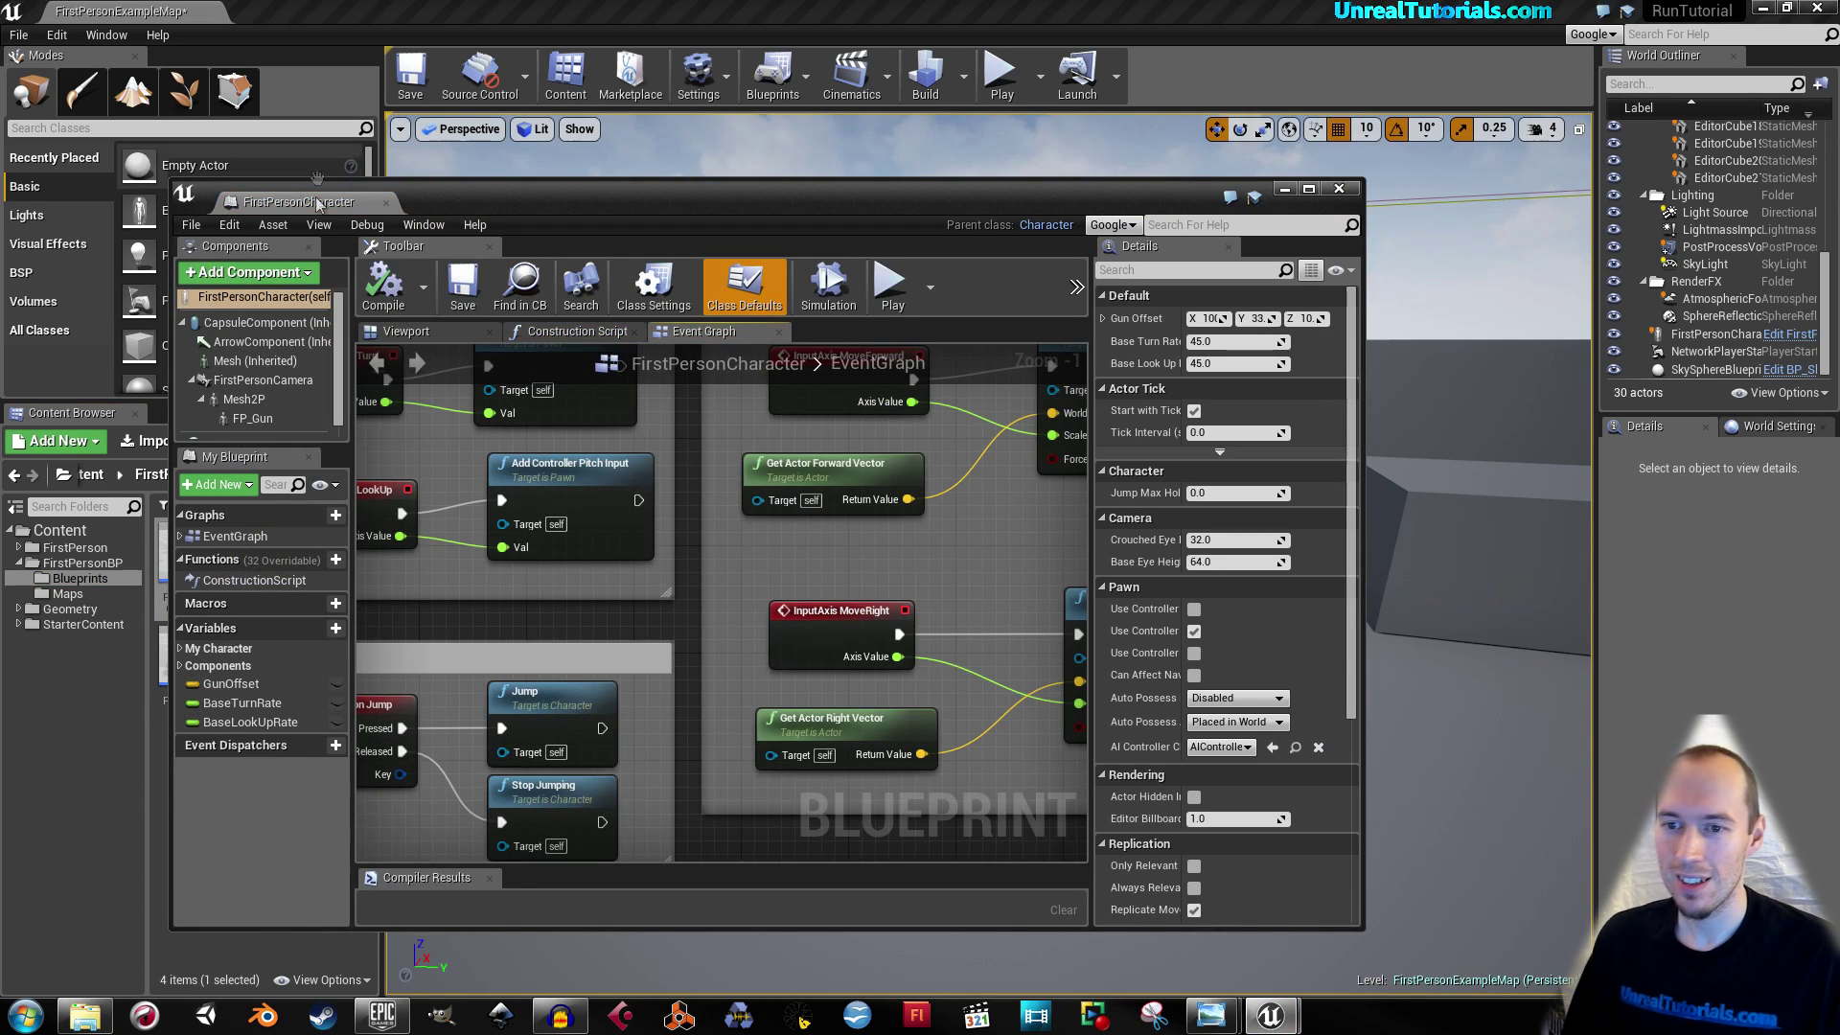
pyautogui.moveTo(321, 203); pyautogui.dragTo(332, 21)
pyautogui.moveTo(1138, 453); pyautogui.dragTo(1040, 618, button='right')
pyautogui.scroll(-2, 1234, 427)
pyautogui.moveTo(1129, 532); pyautogui.dragTo(1026, 706, button='right')
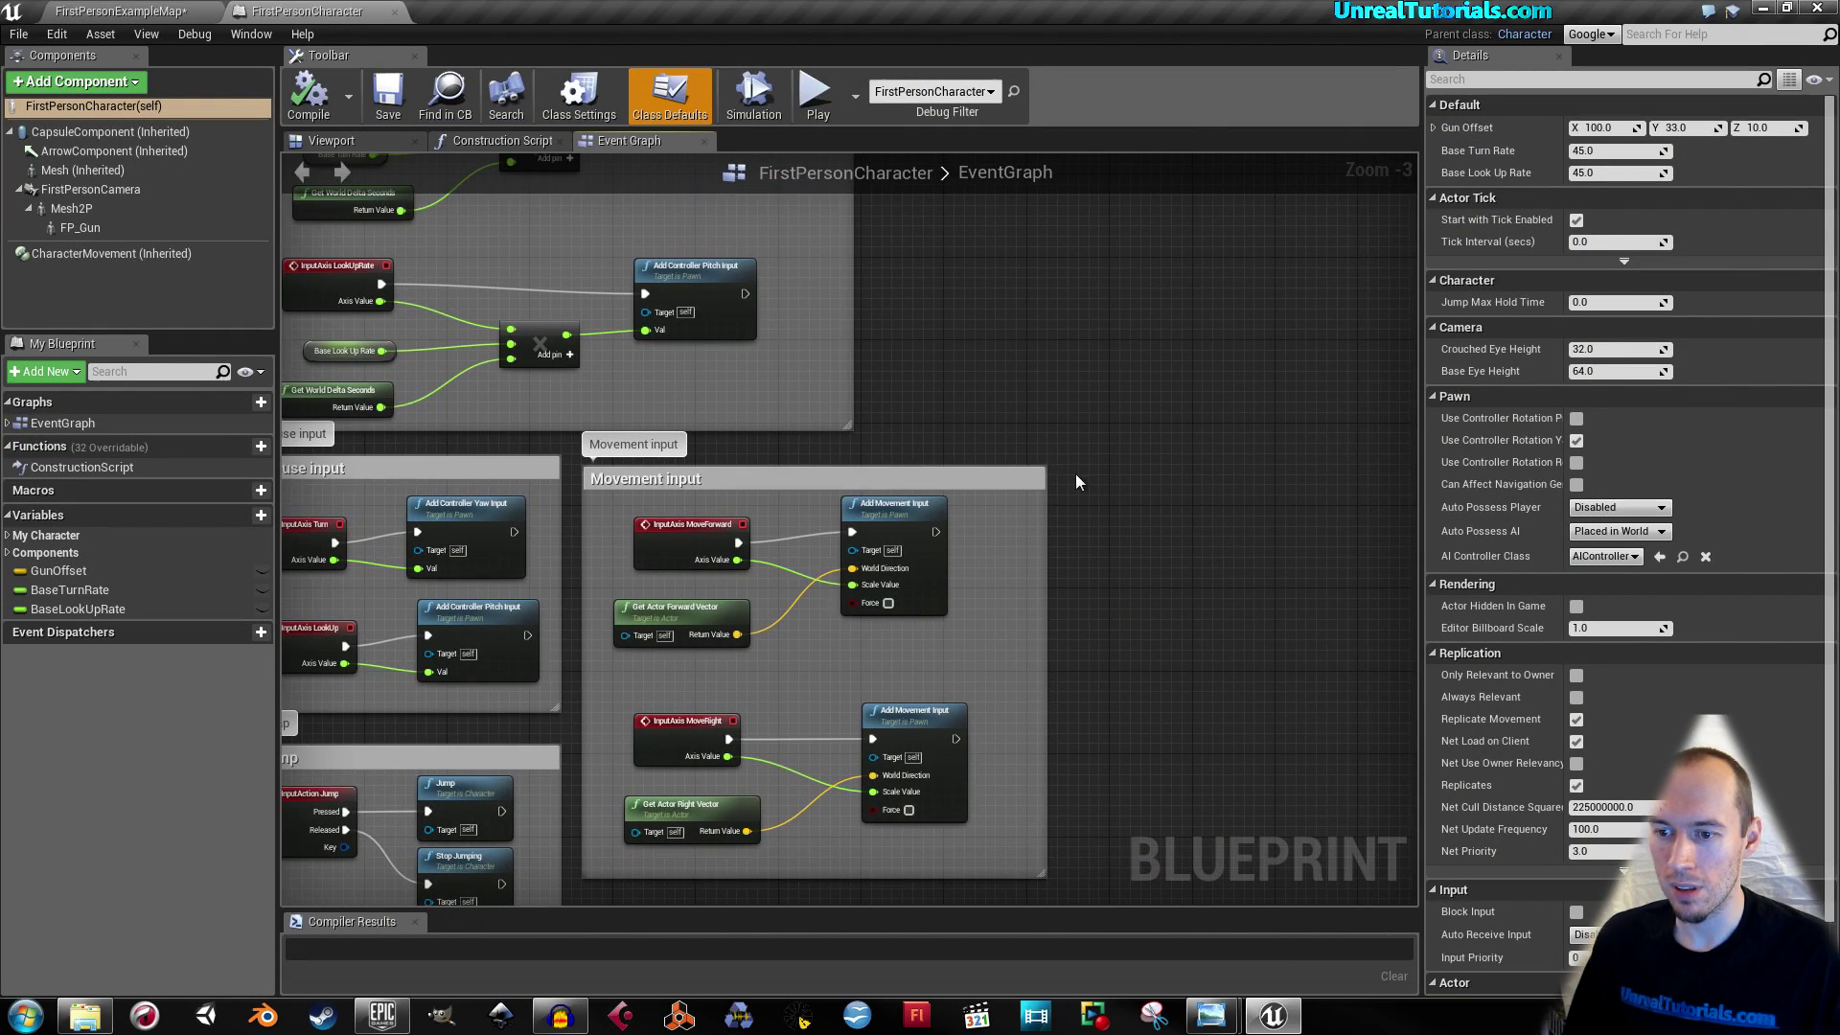
pyautogui.moveTo(1125, 503); pyautogui.dragTo(899, 376, button='right')
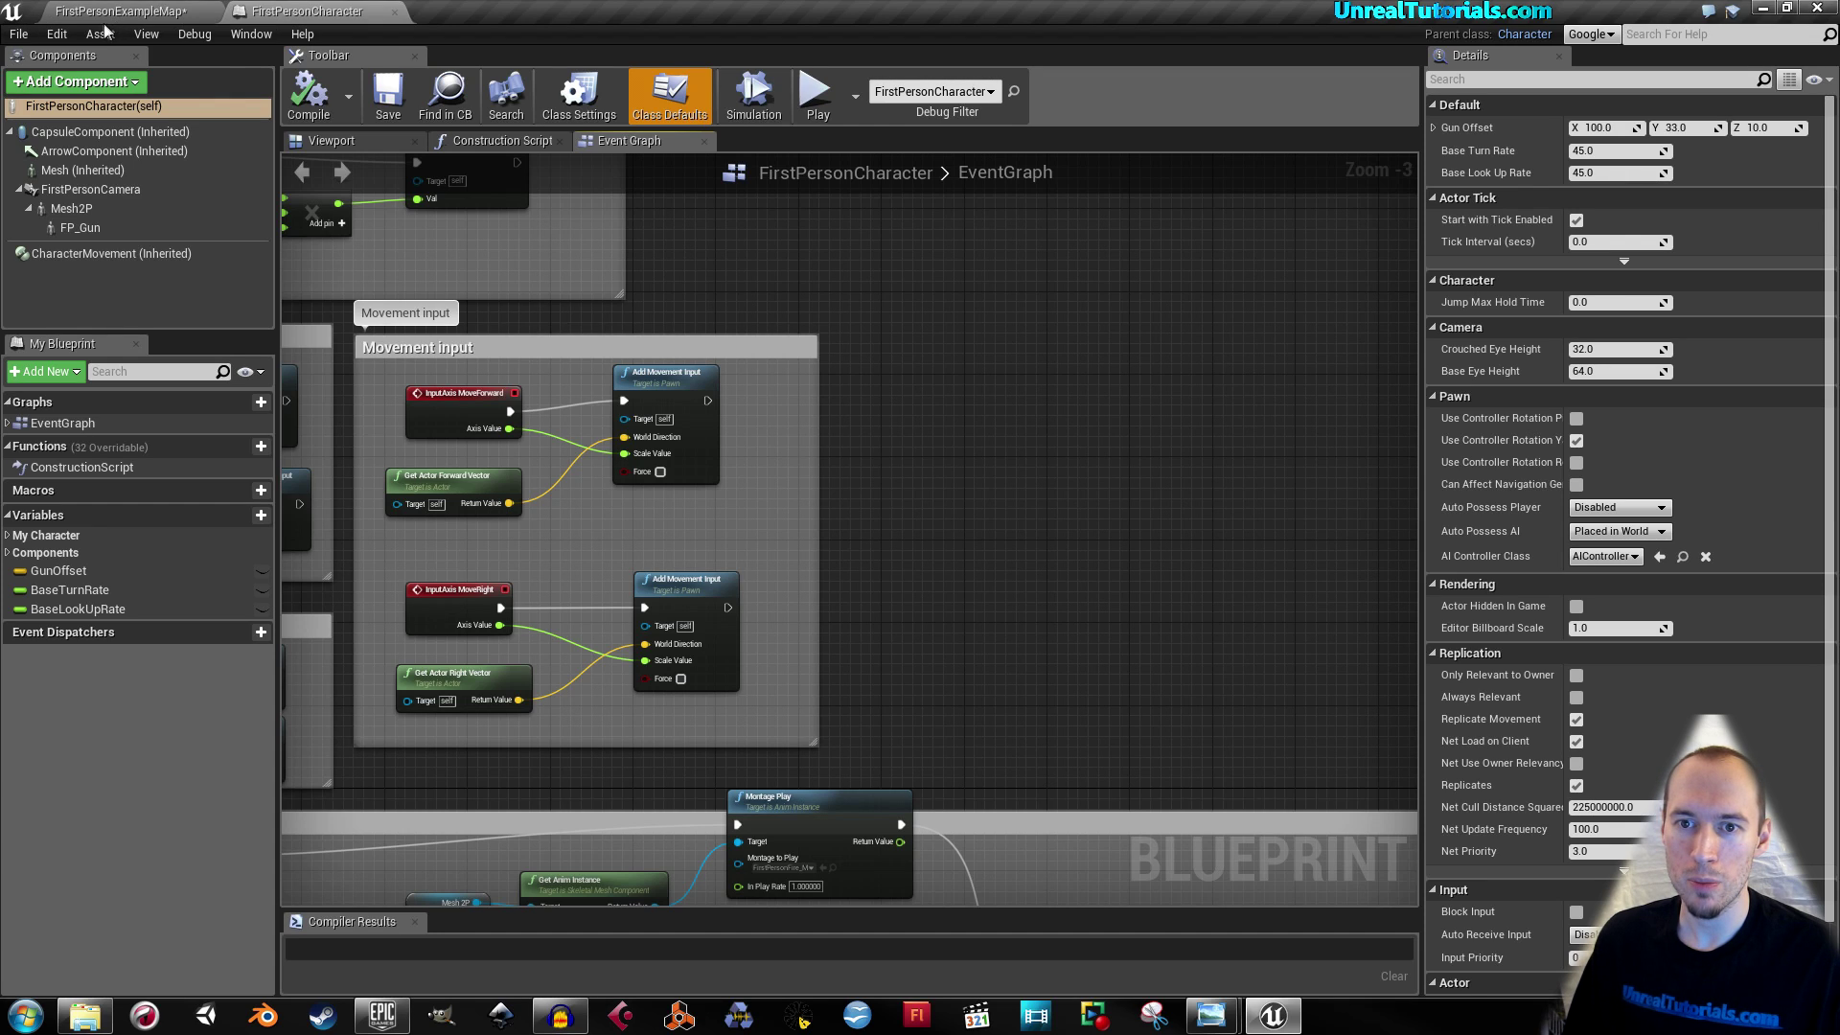
# Step: Add an action mapping named Sprint in the Input section of the project settings
pyautogui.click(60, 34)
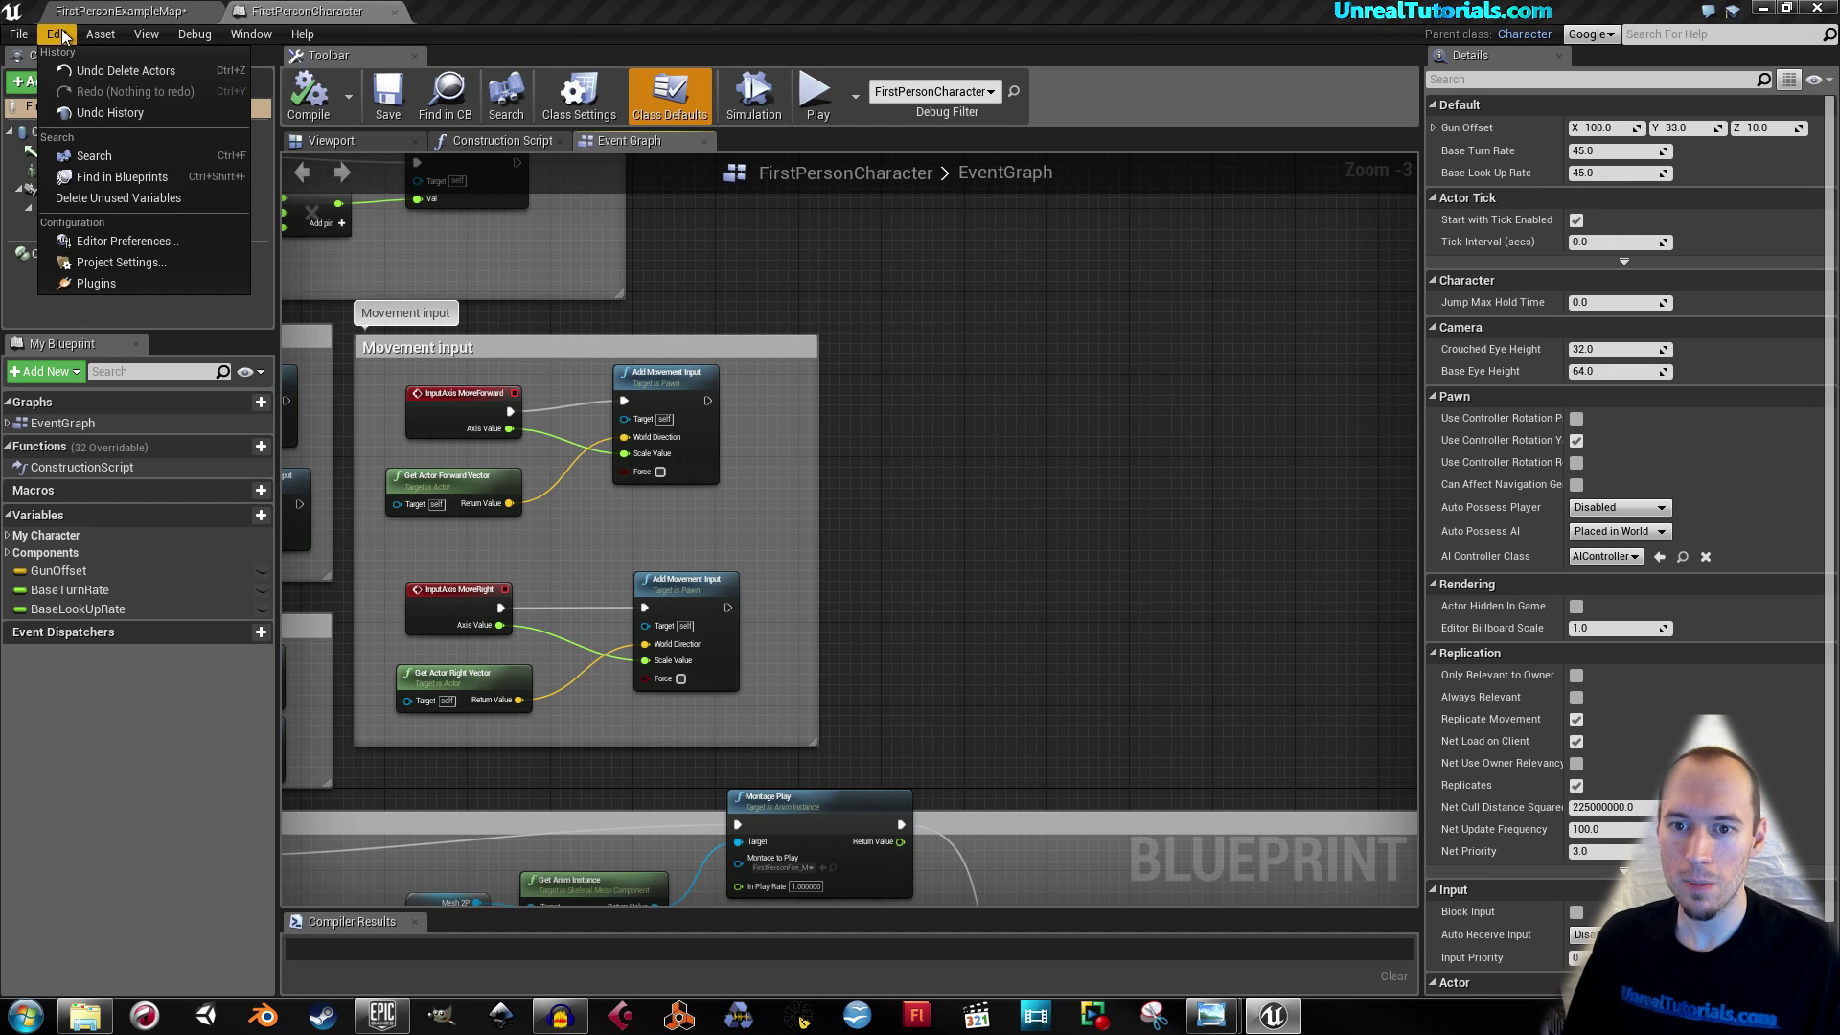
pyautogui.click(113, 259)
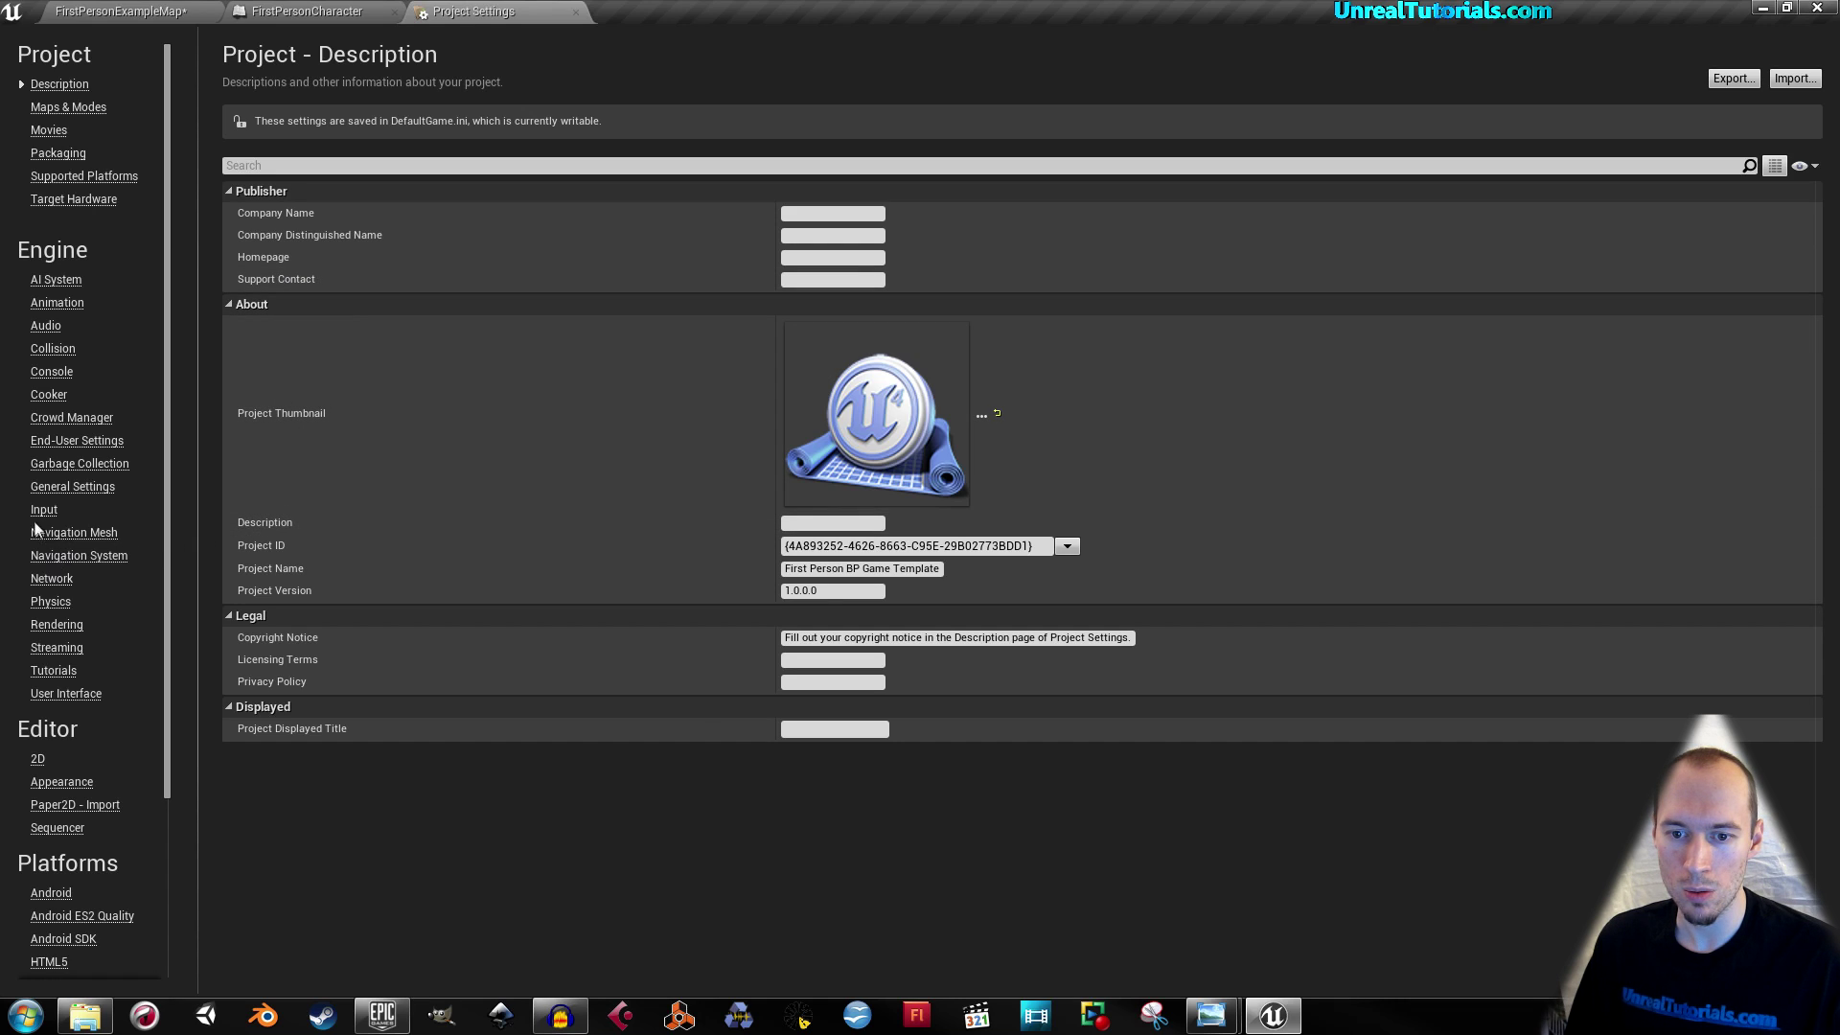
pyautogui.click(39, 515)
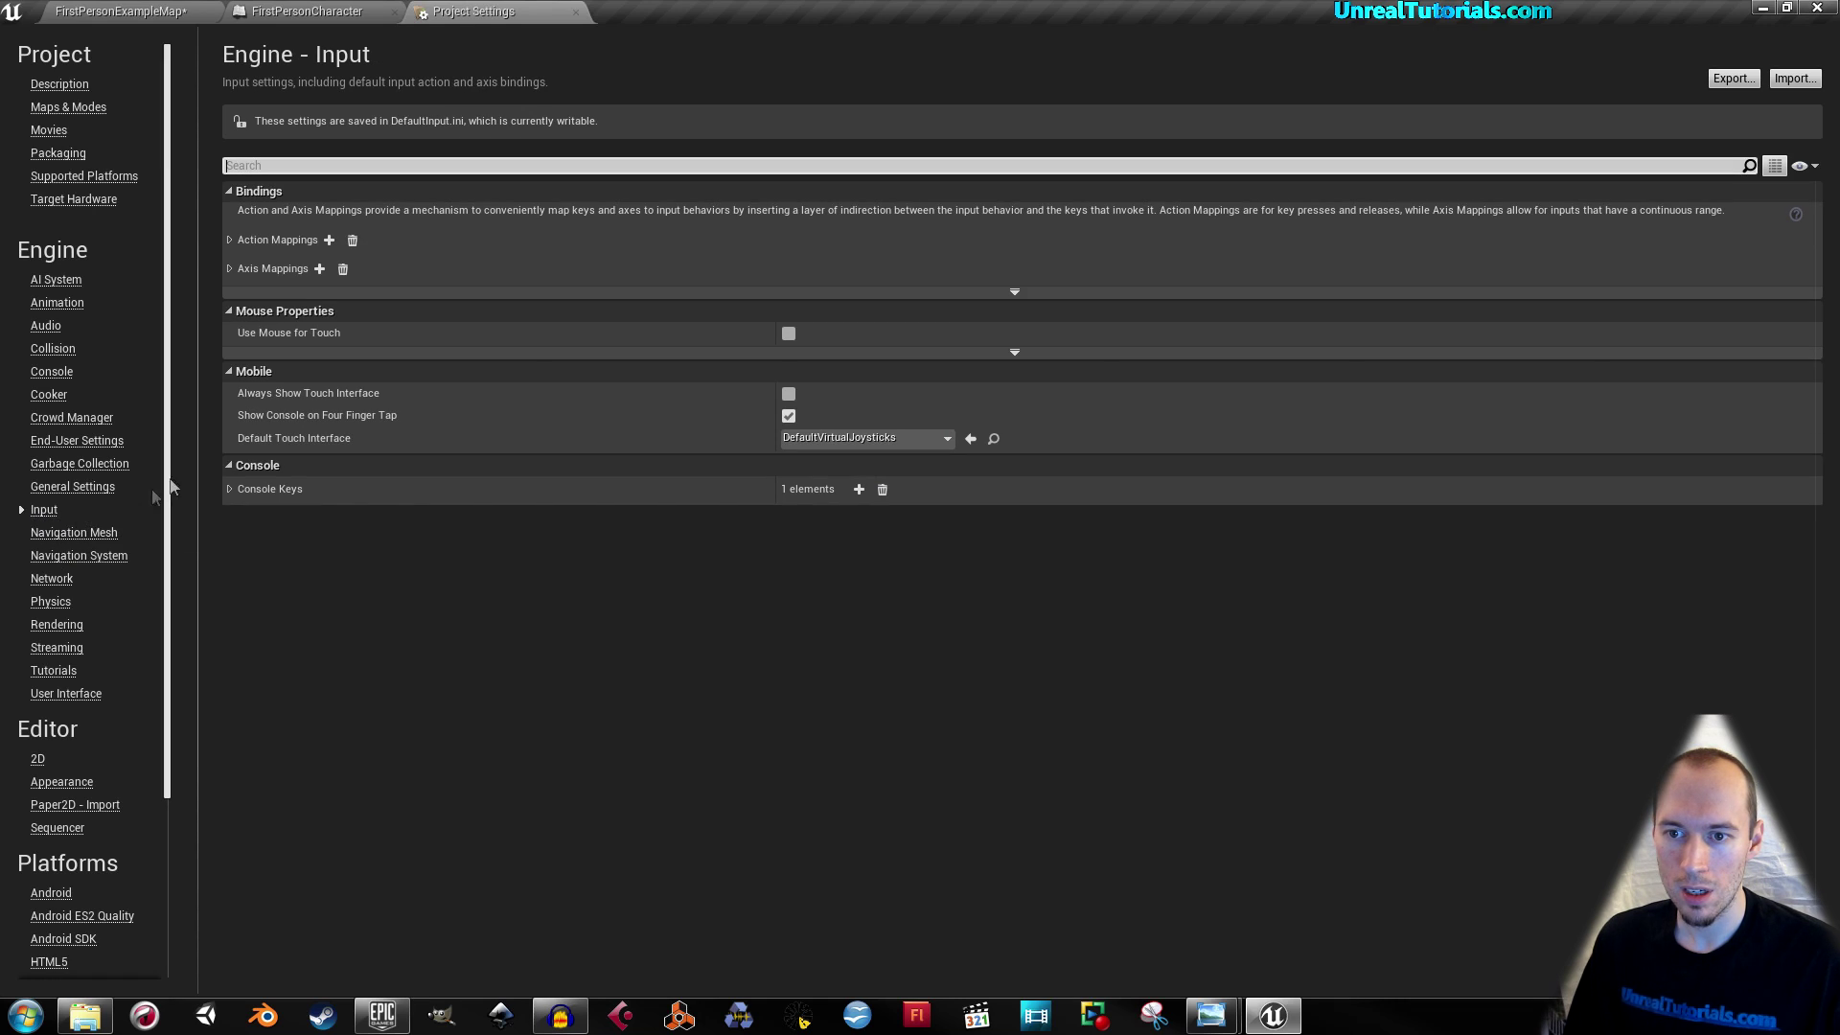
pyautogui.click(229, 241)
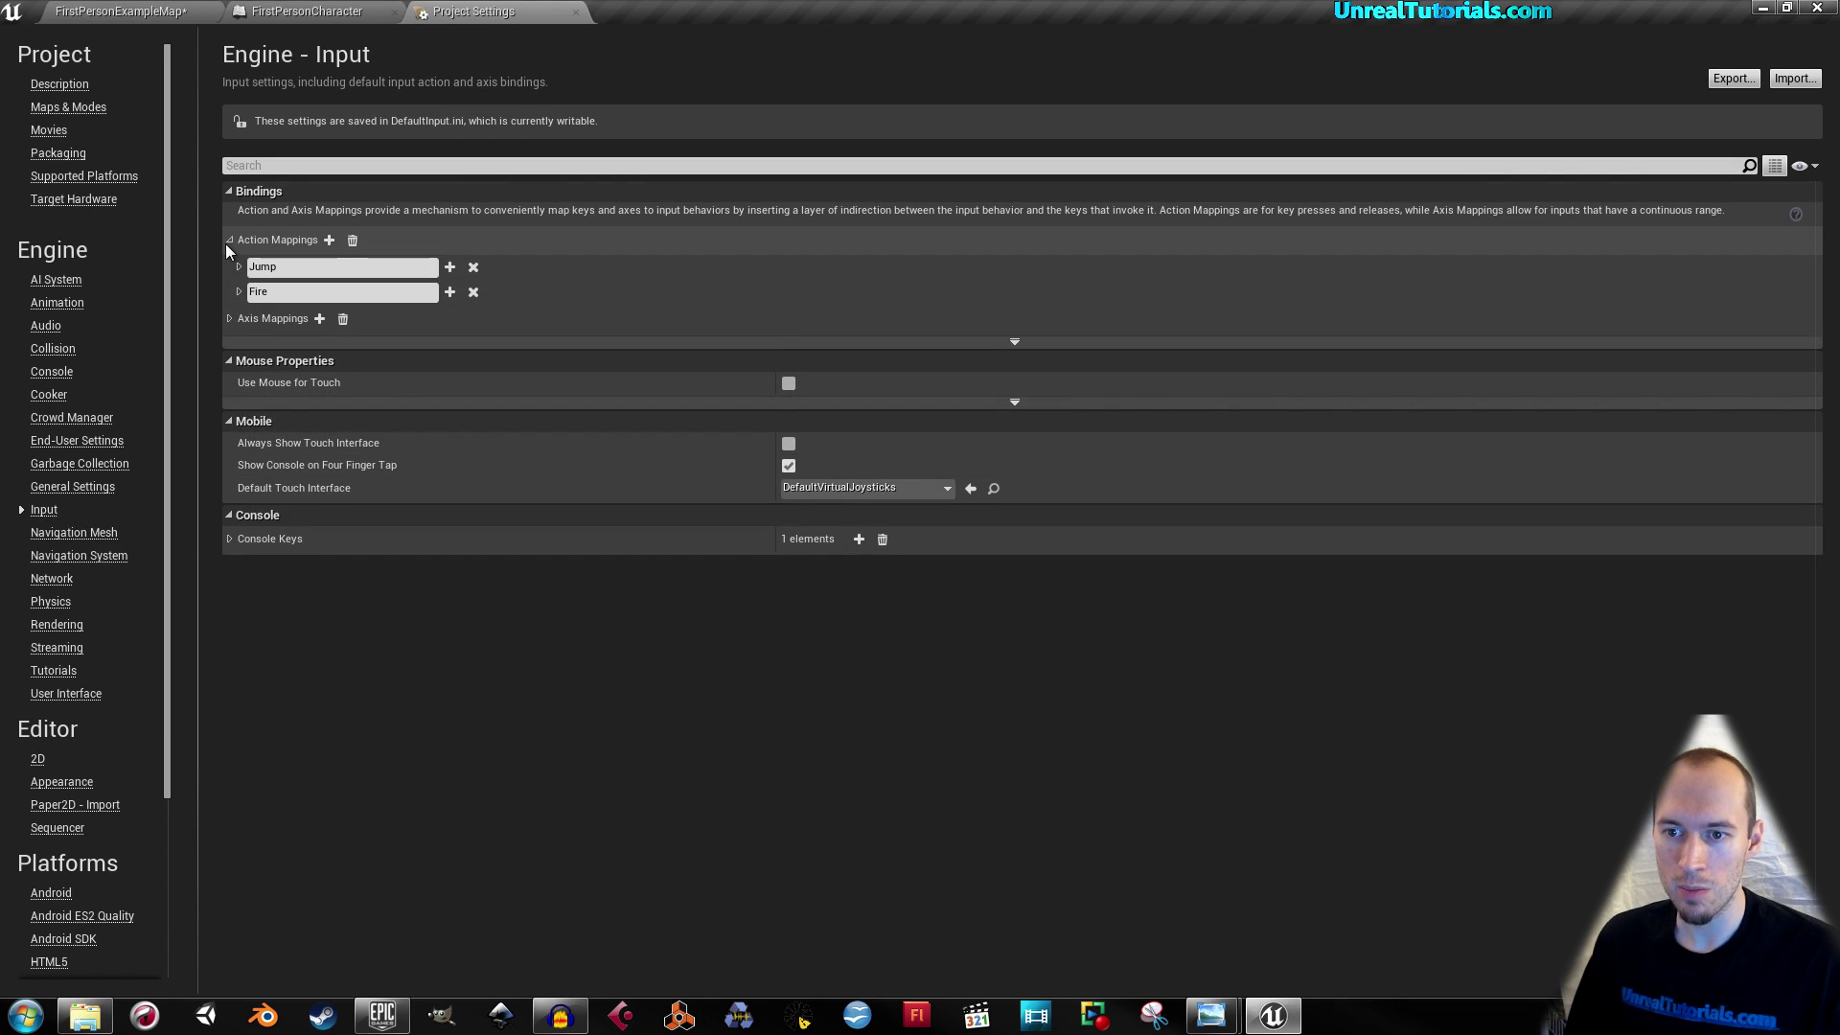
pyautogui.click(328, 241)
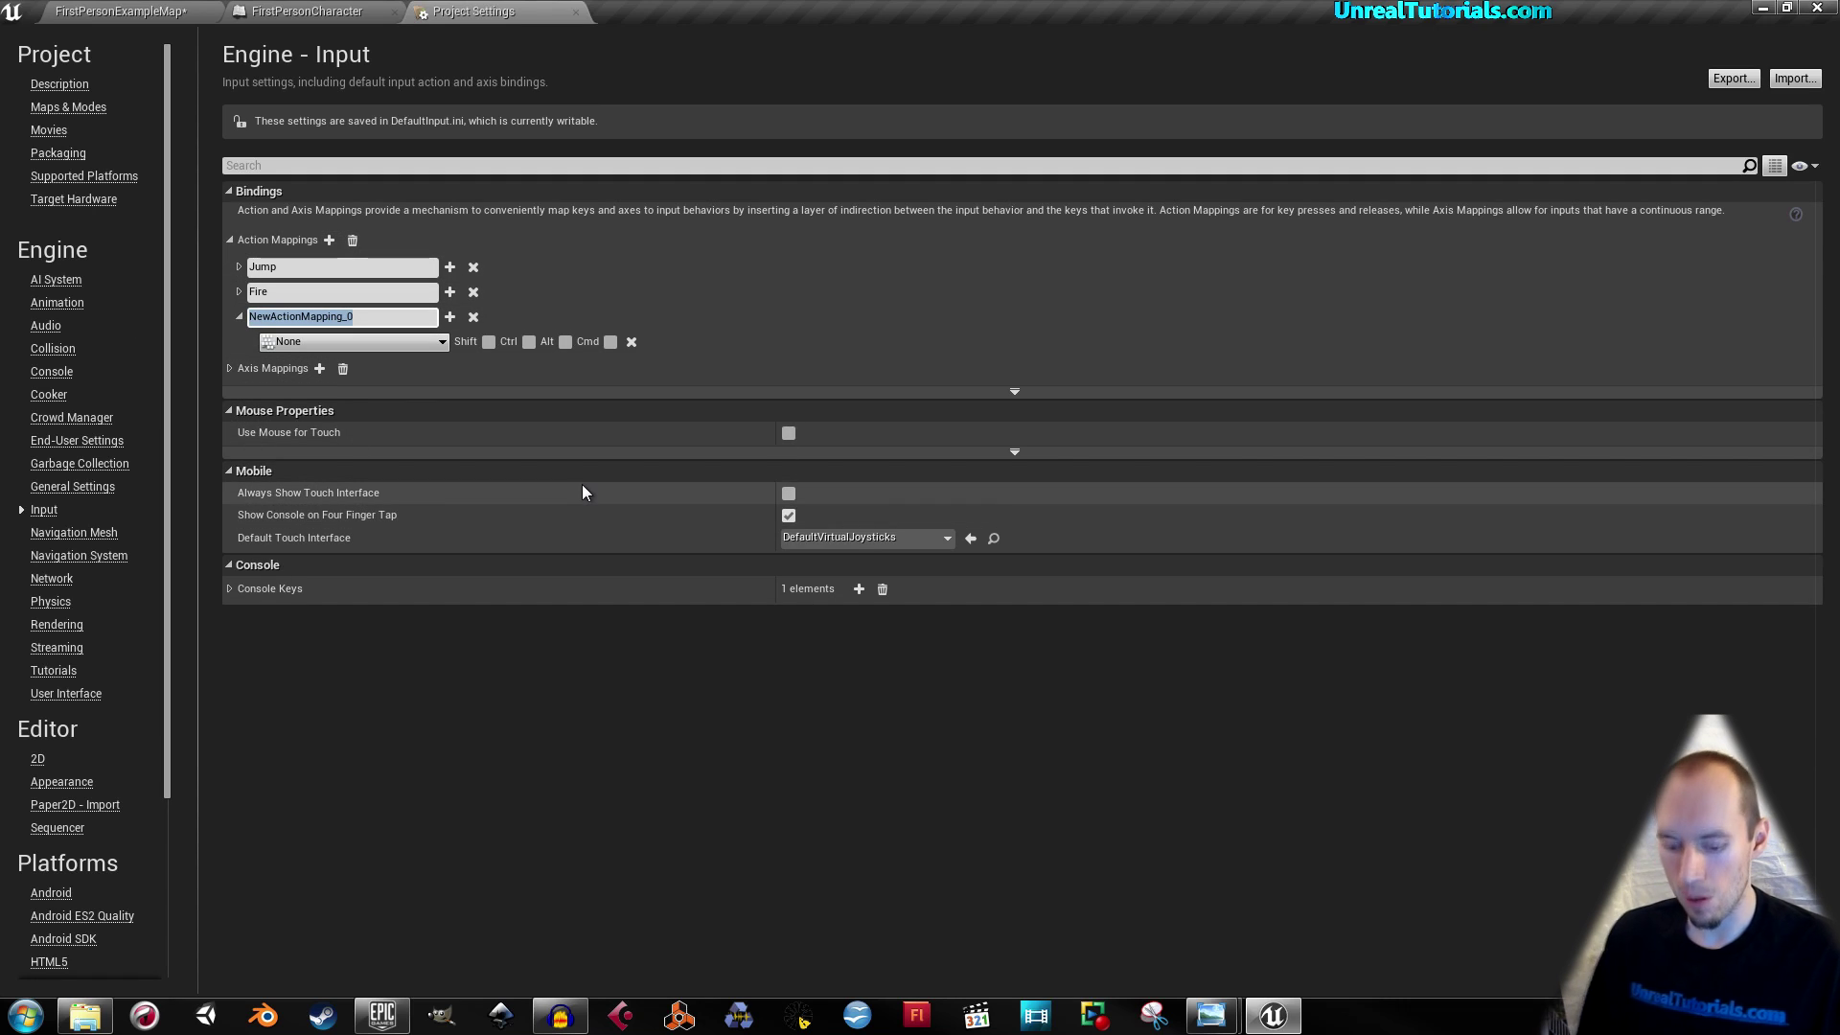
pyautogui.write('Sprint')
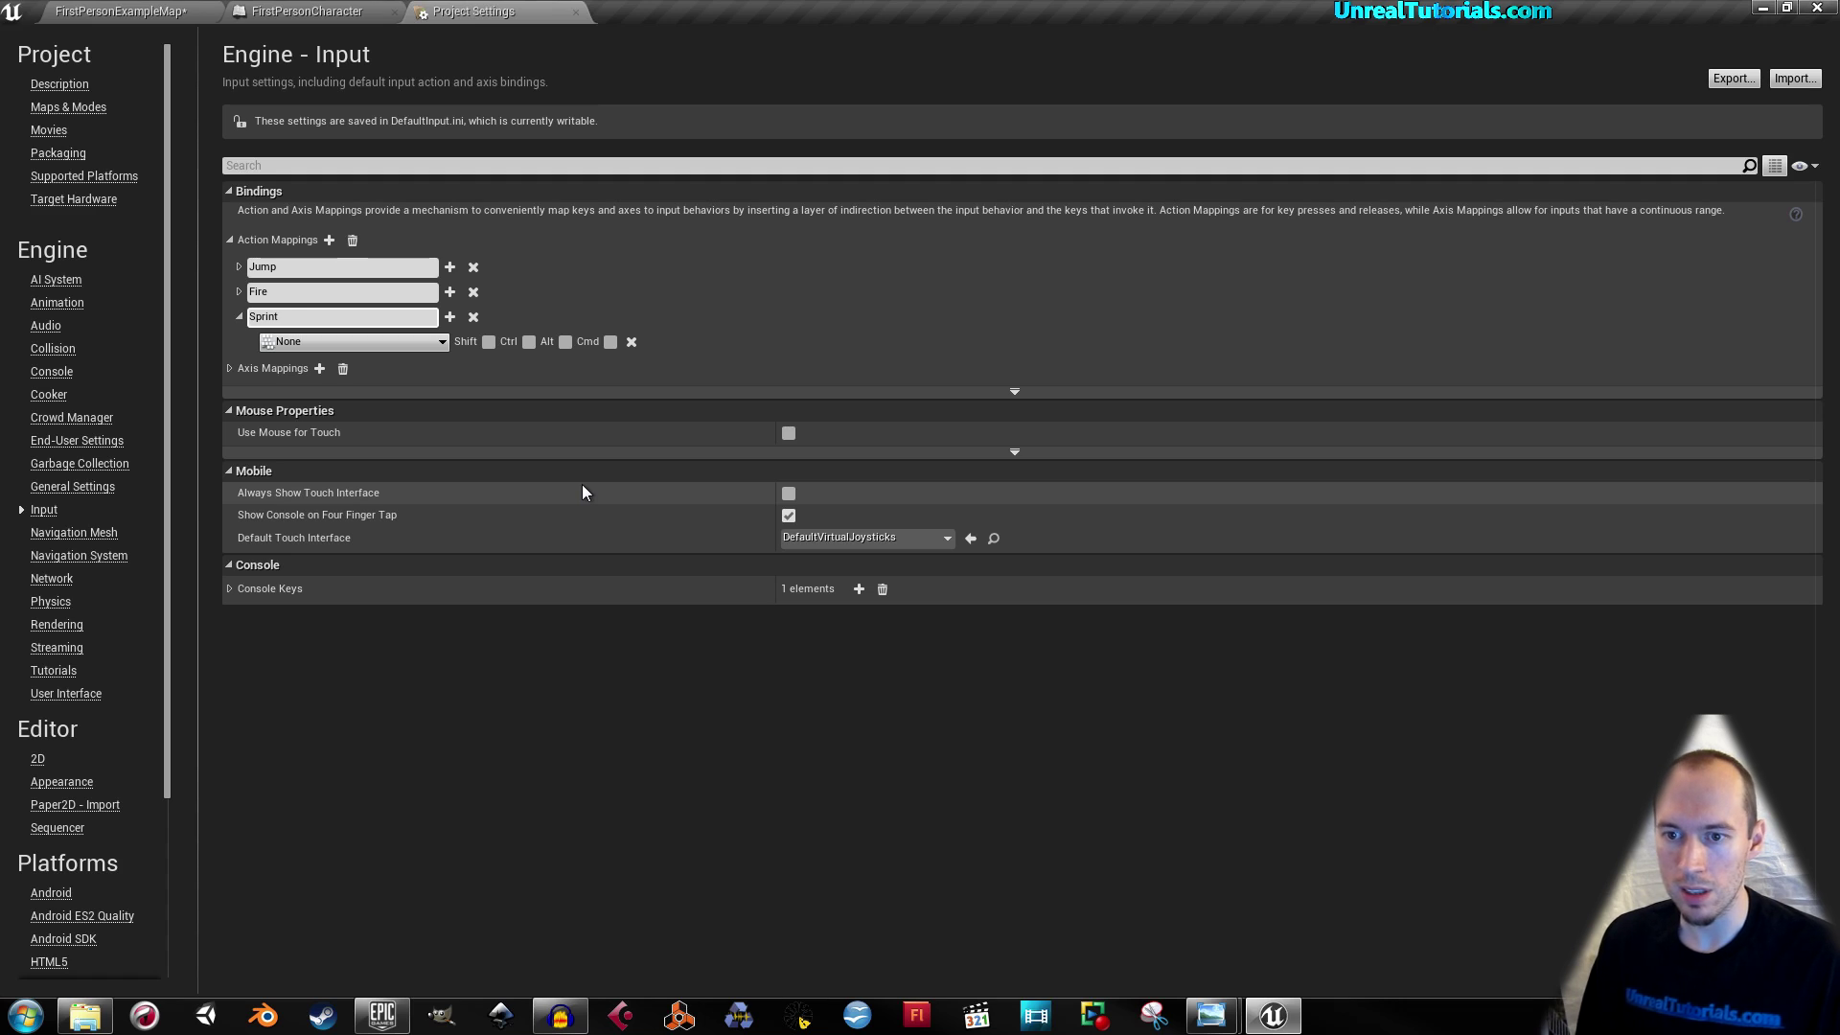
pyautogui.press('Return')
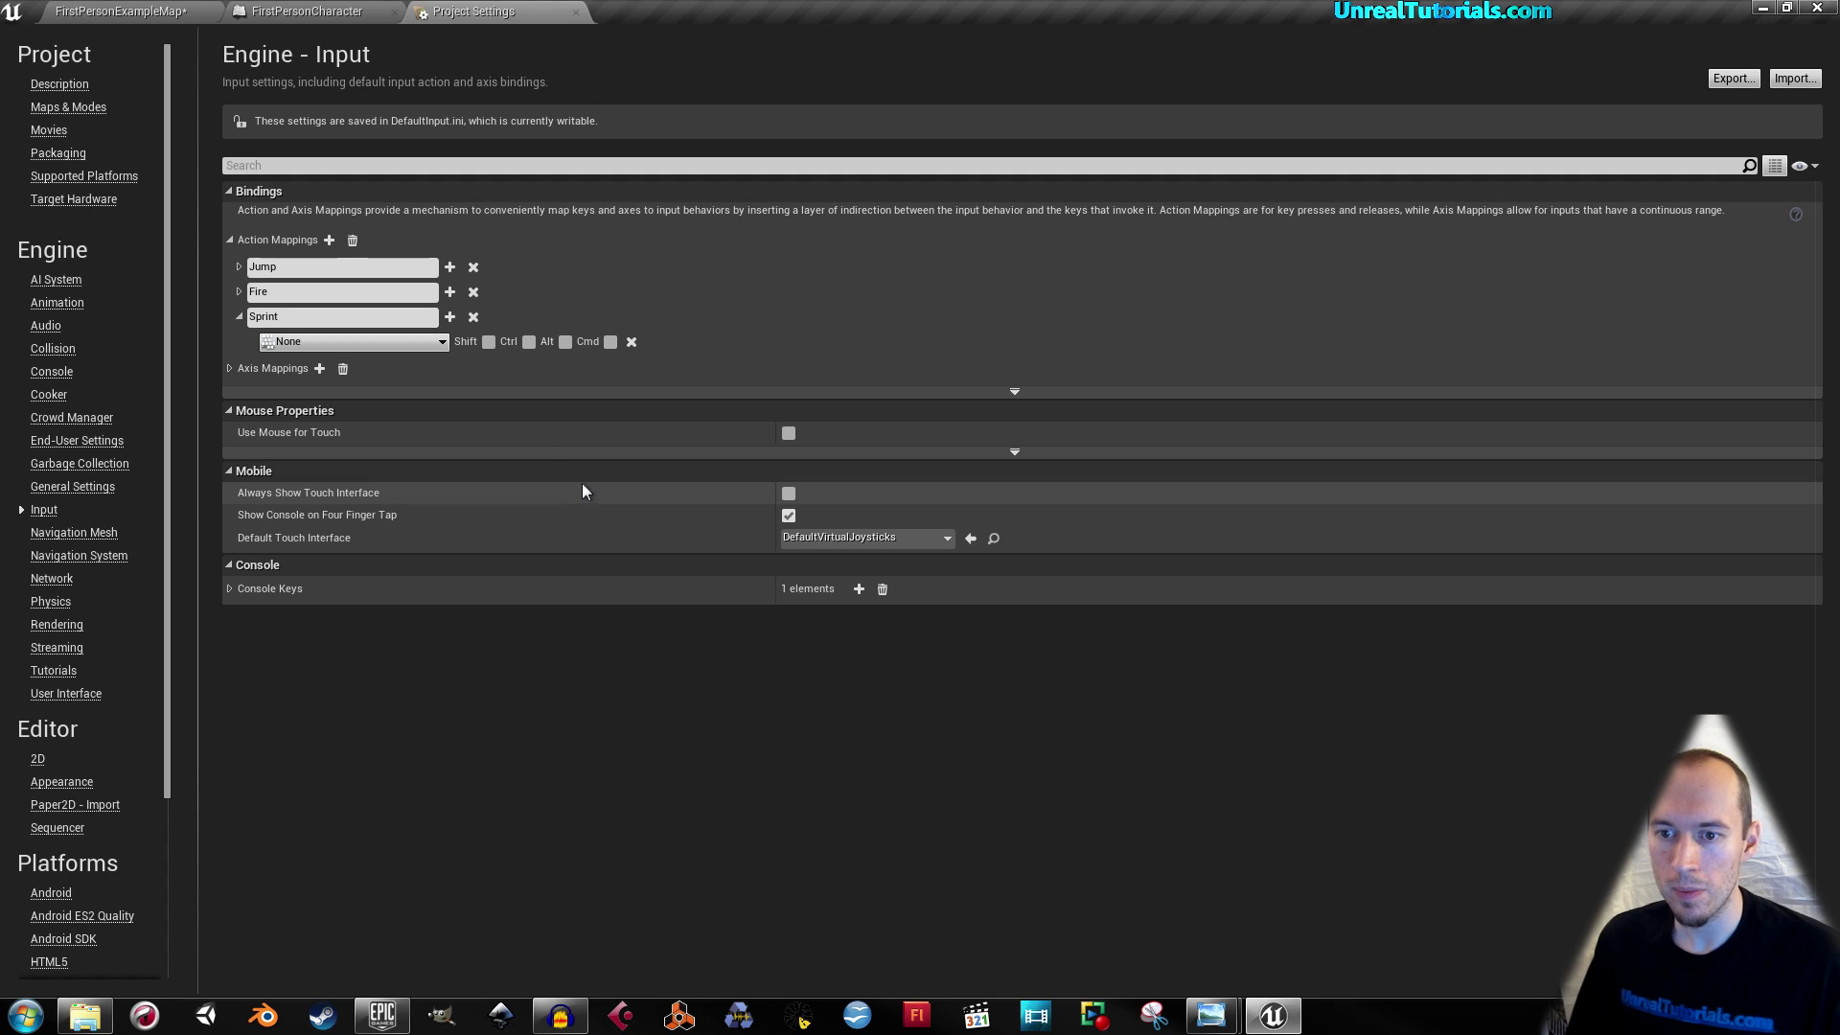
# Step: Bind the Sprint action mapping to the Left Shift keyboard key
pyautogui.click(384, 343)
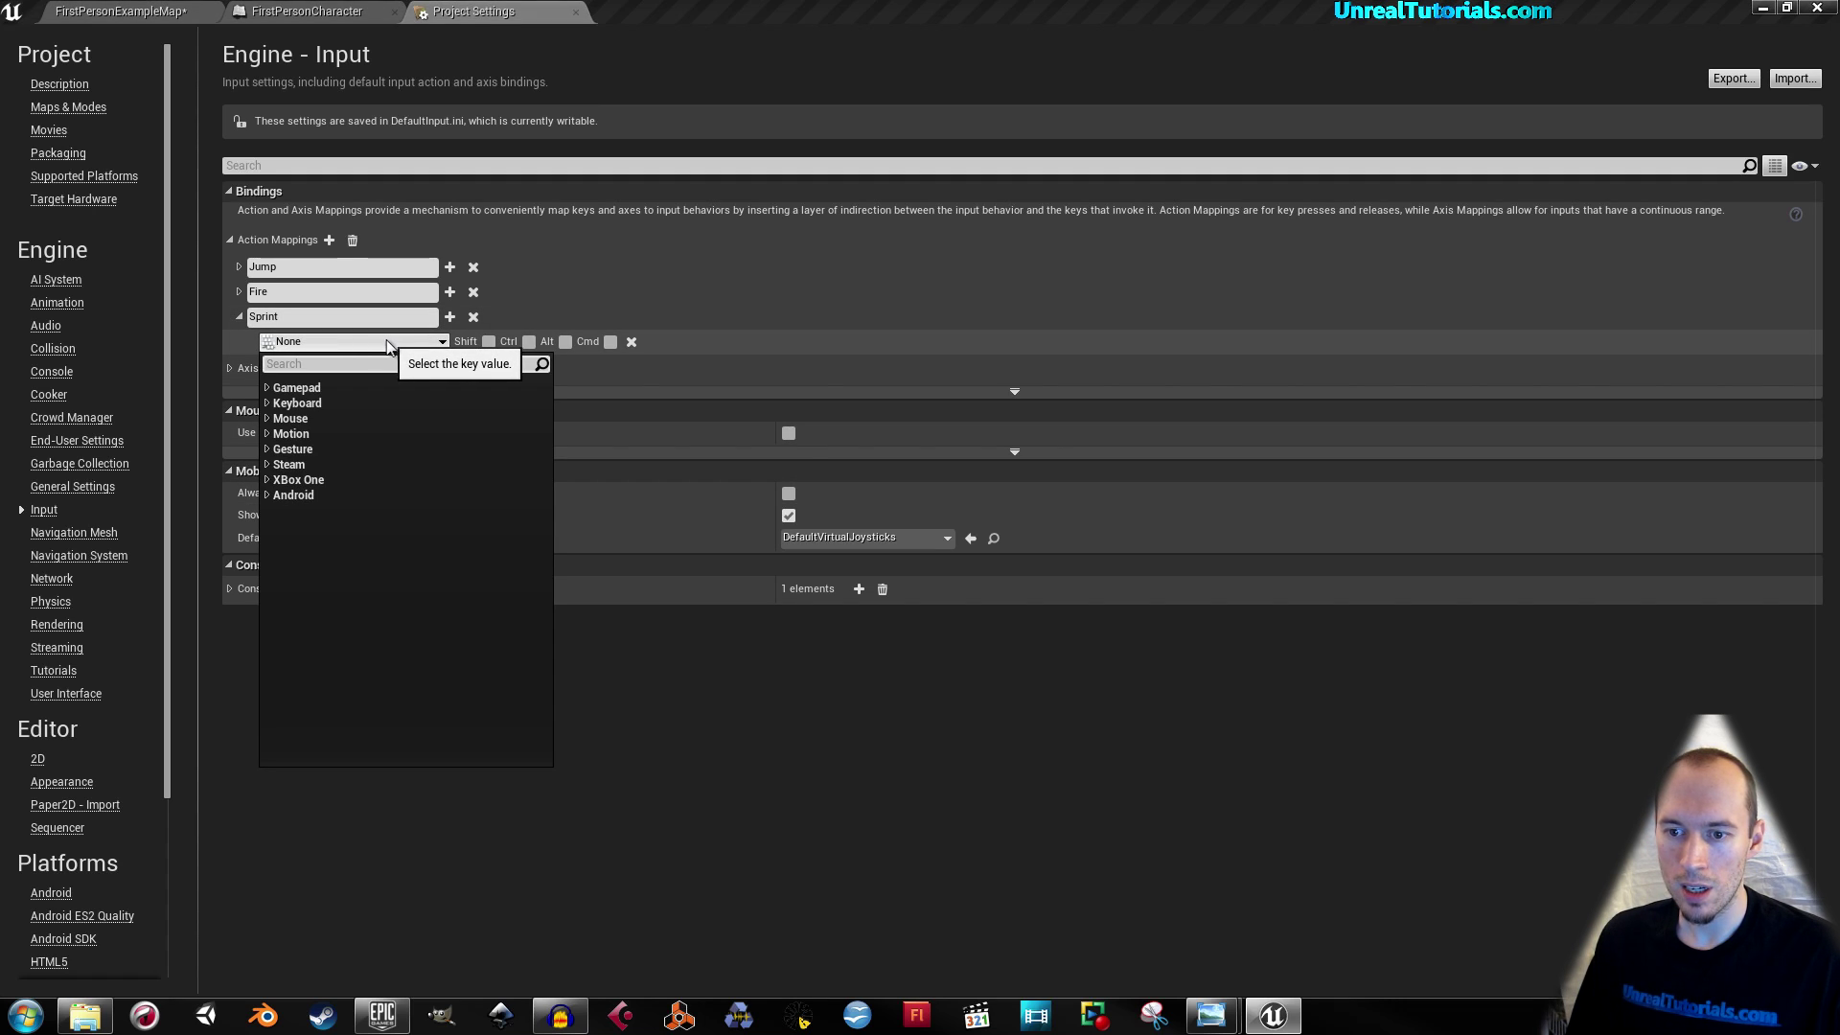
pyautogui.click(267, 403)
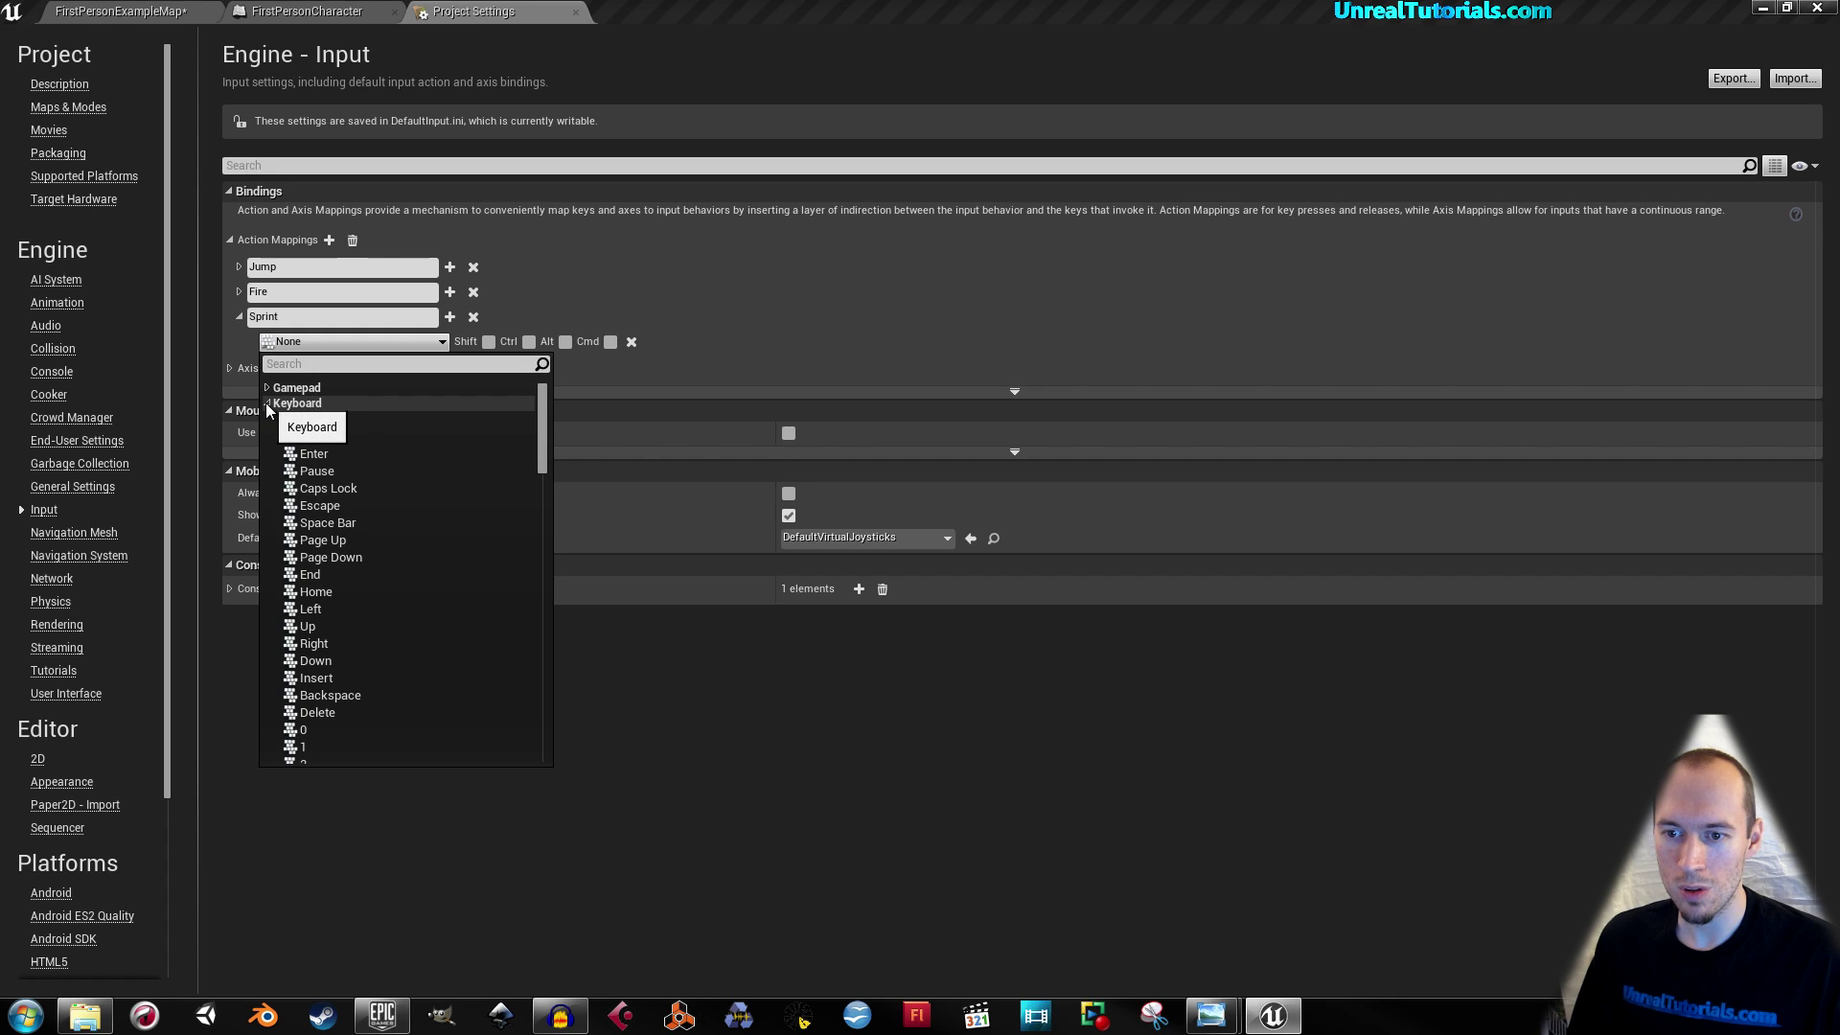
pyautogui.scroll(-5, 360, 510)
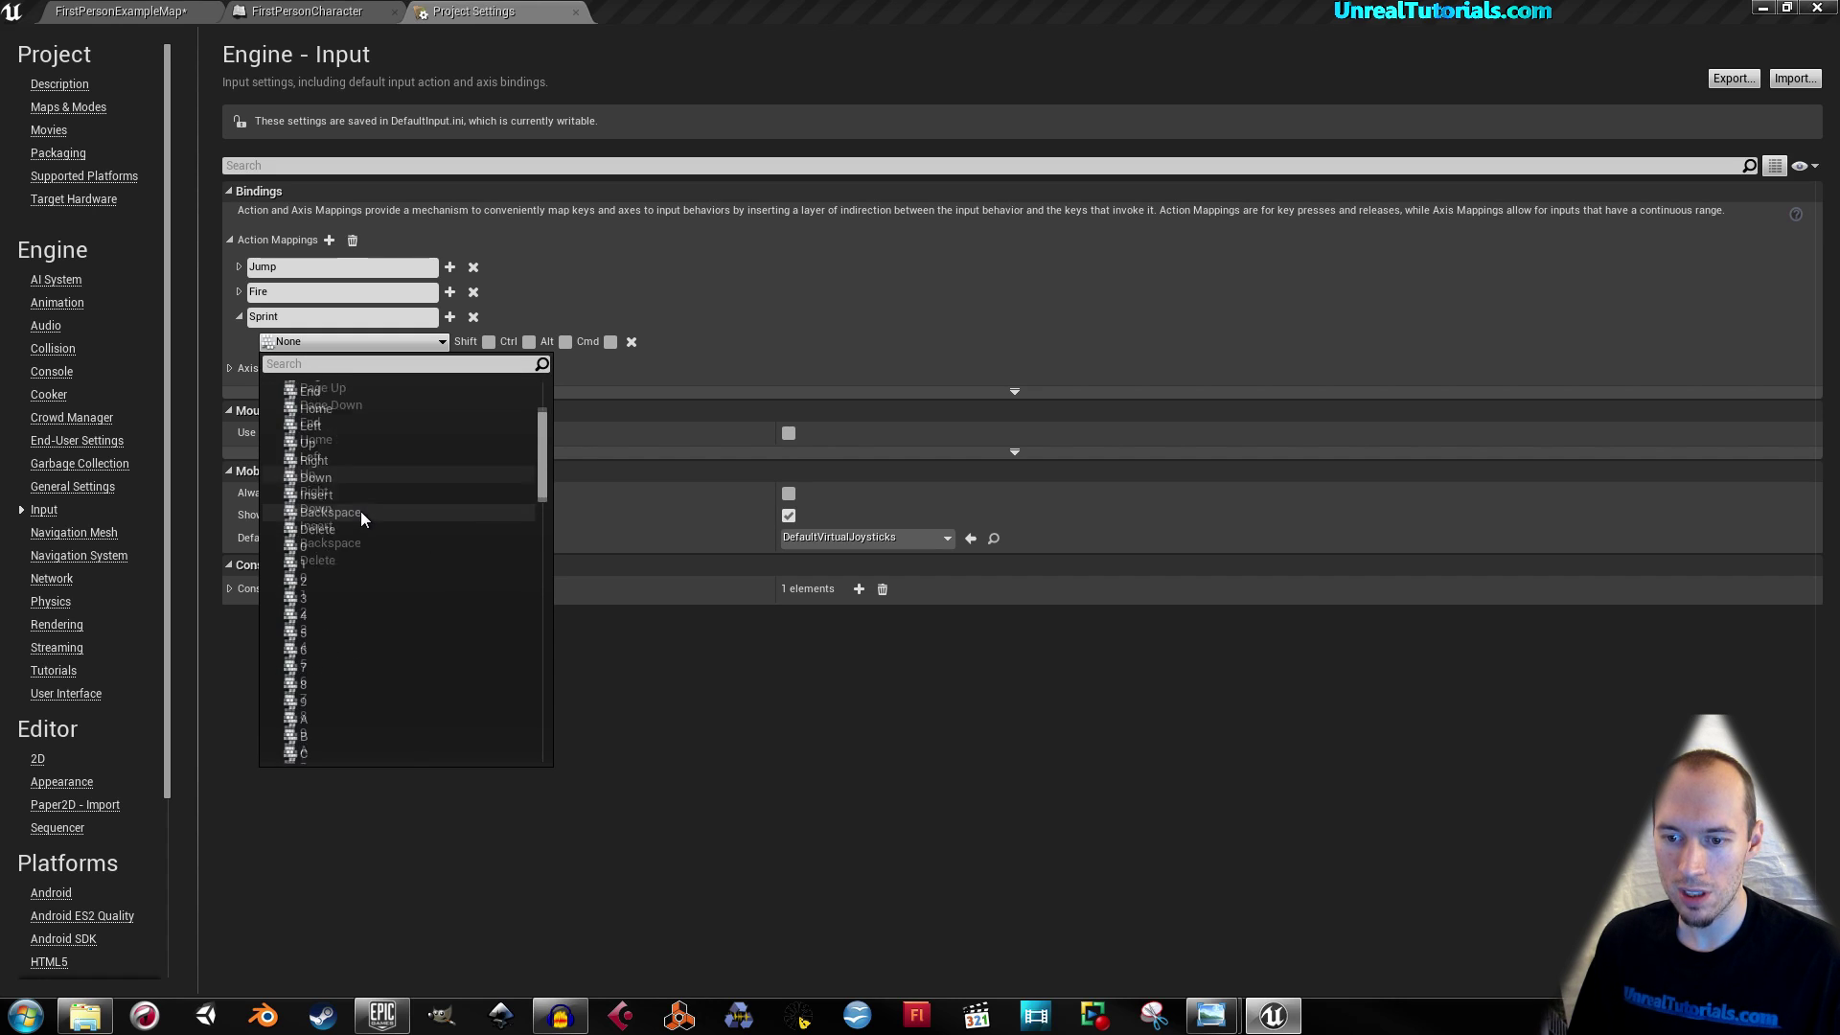
pyautogui.scroll(-15, 364, 518)
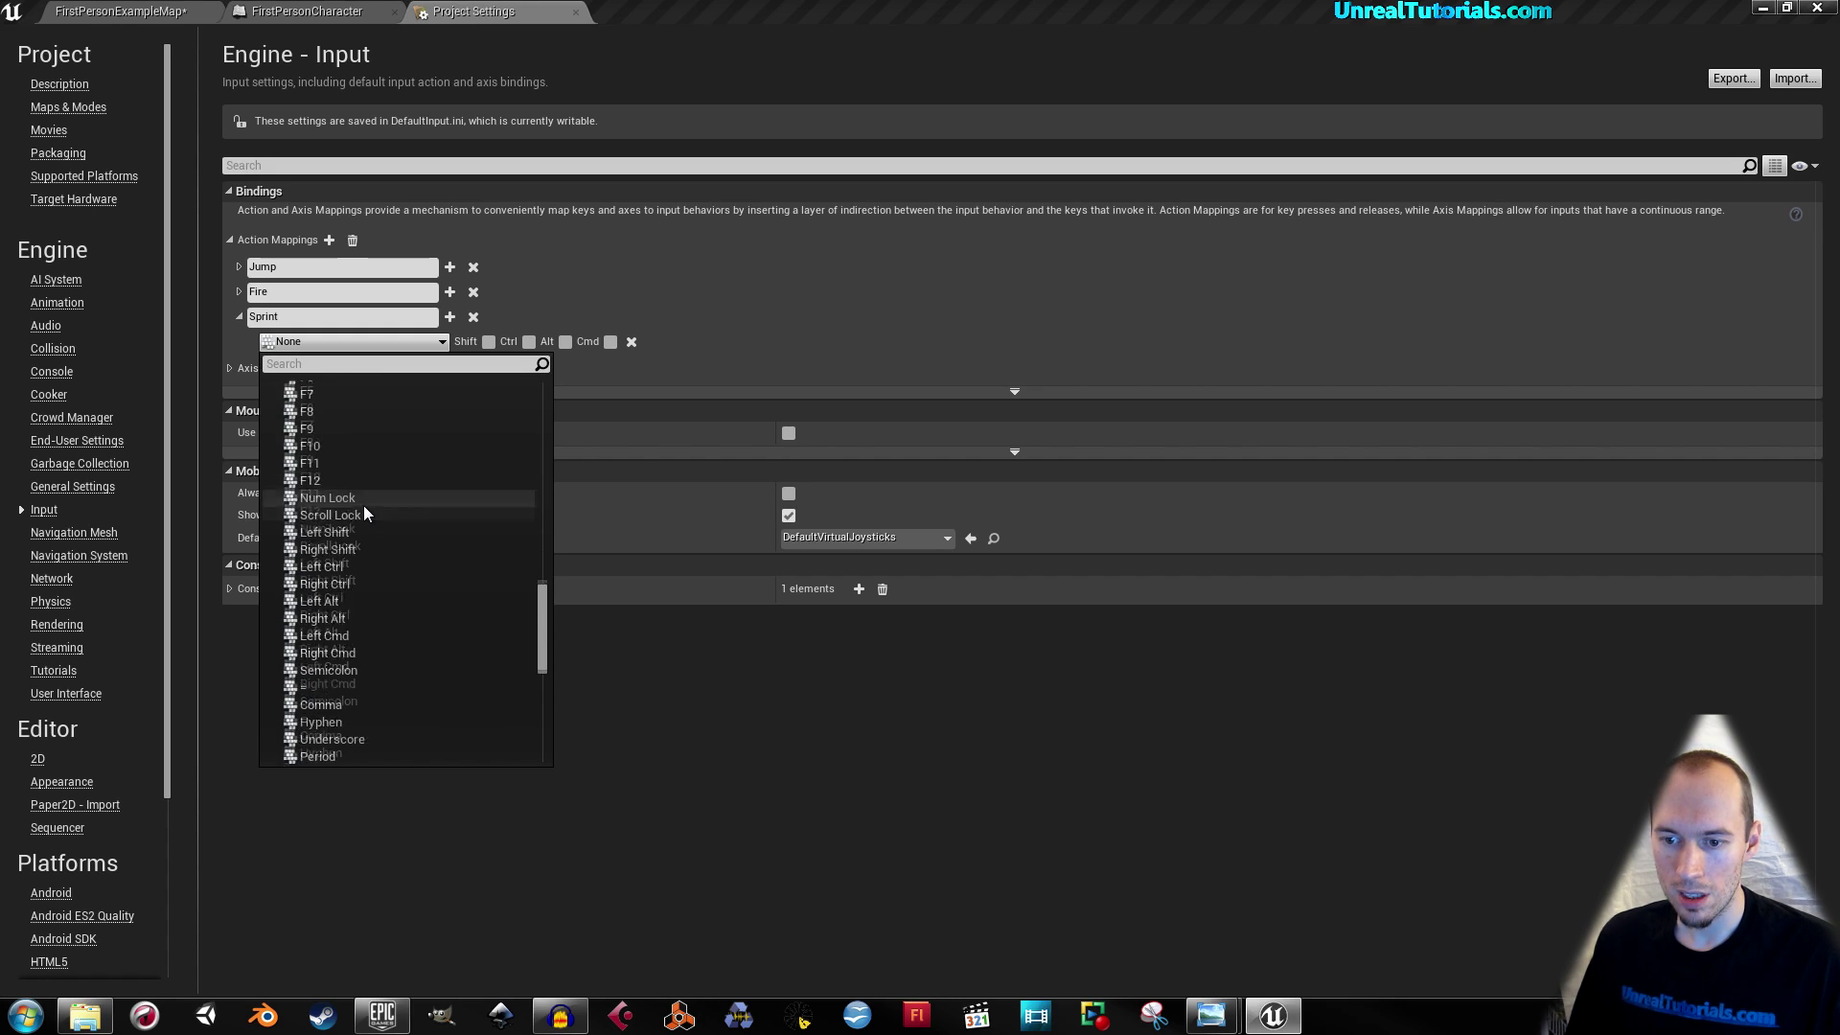
pyautogui.scroll(8, 364, 512)
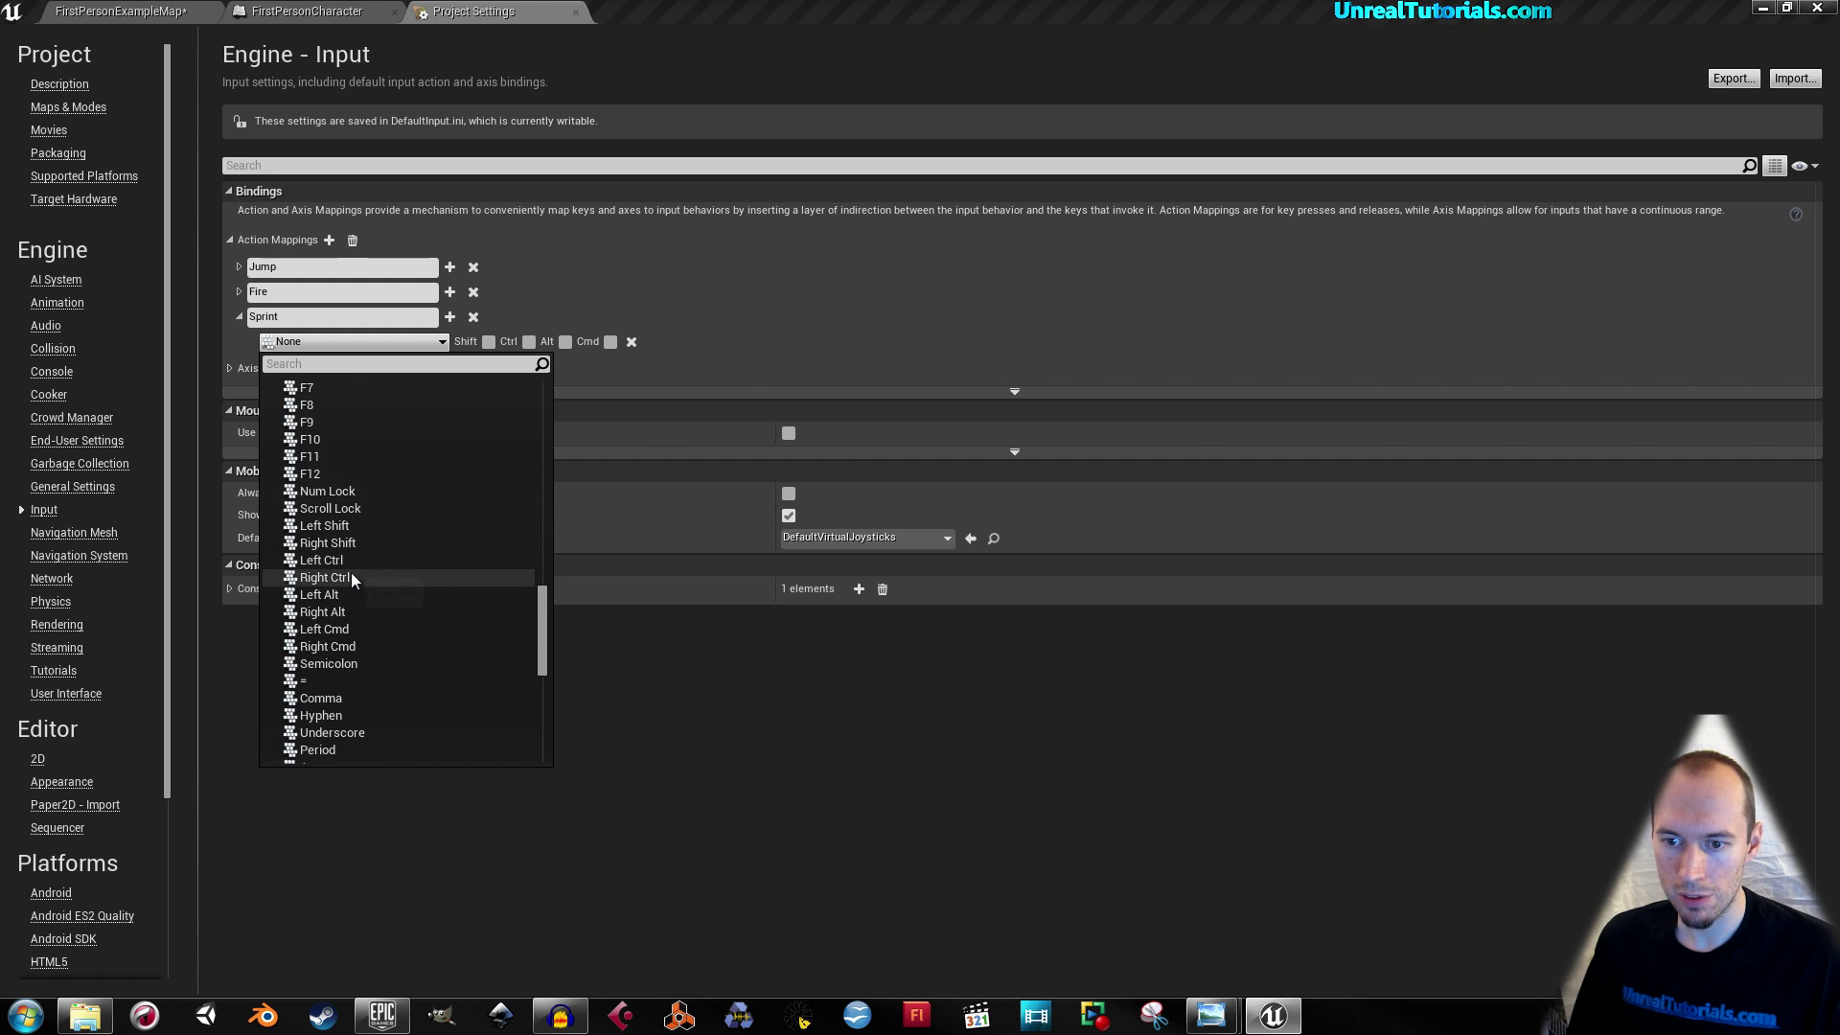
pyautogui.click(343, 526)
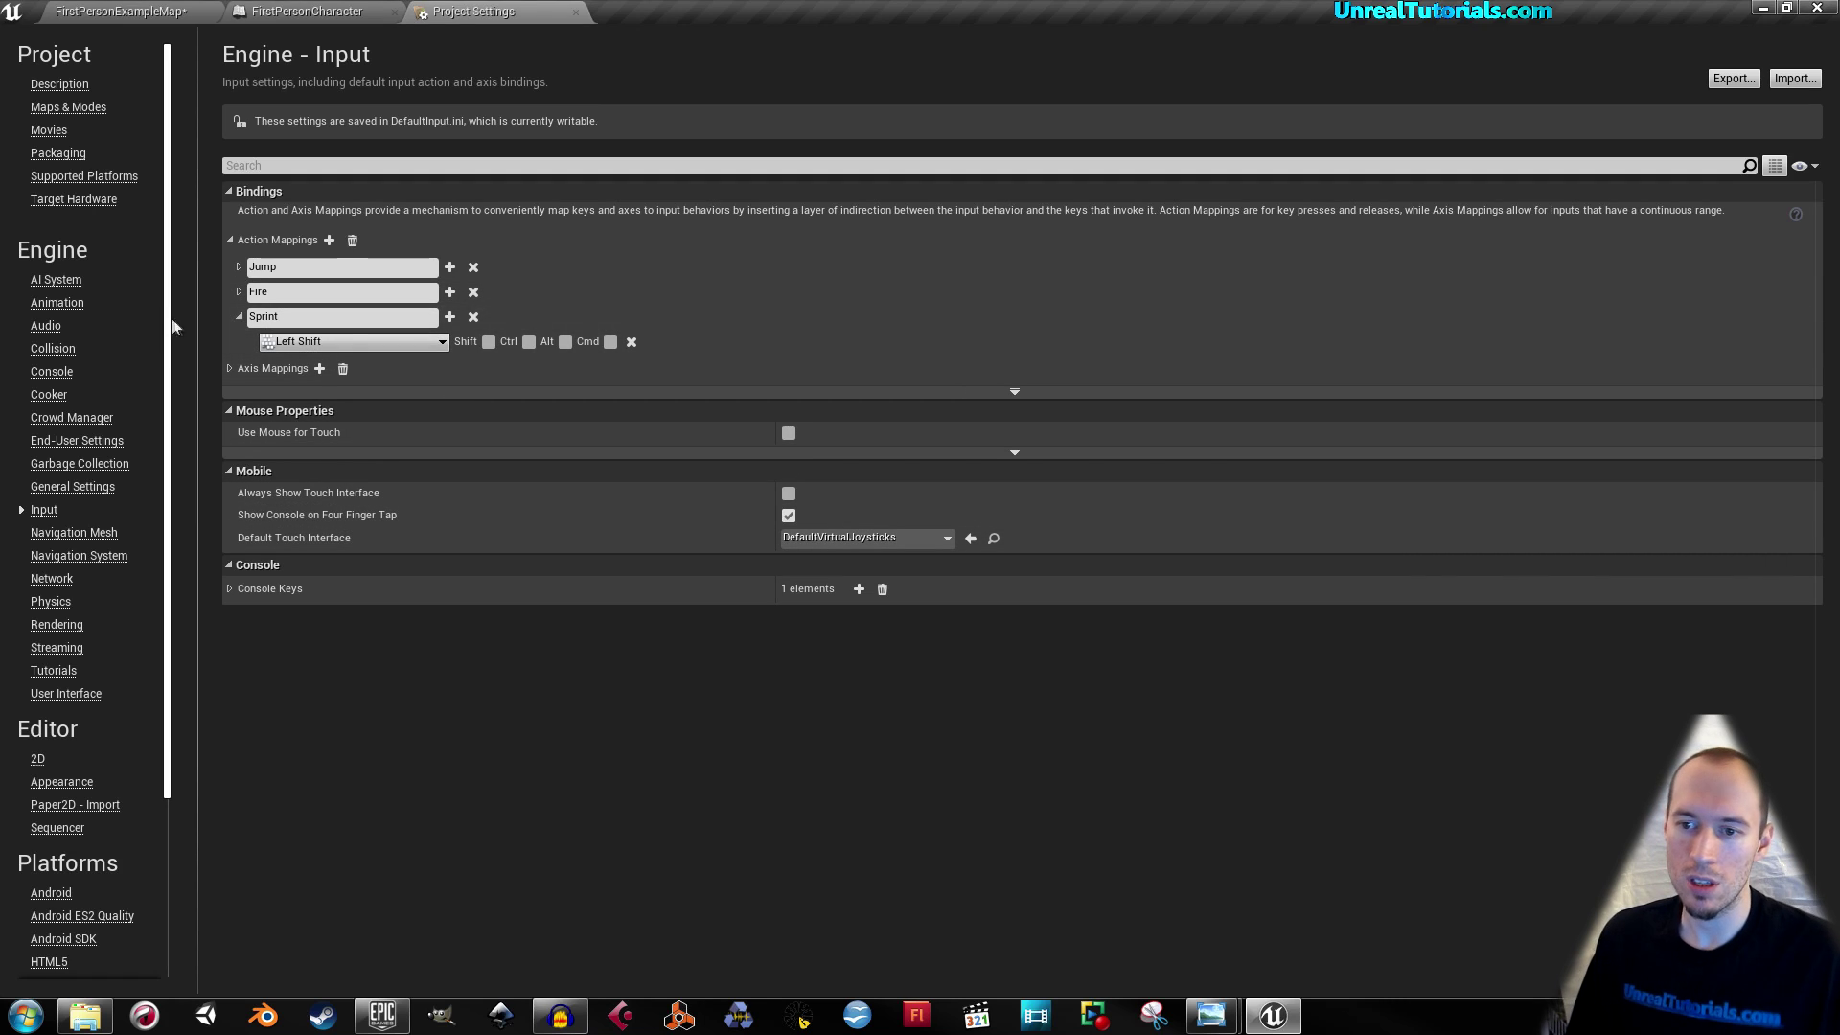
pyautogui.click(449, 316)
pyautogui.click(400, 367)
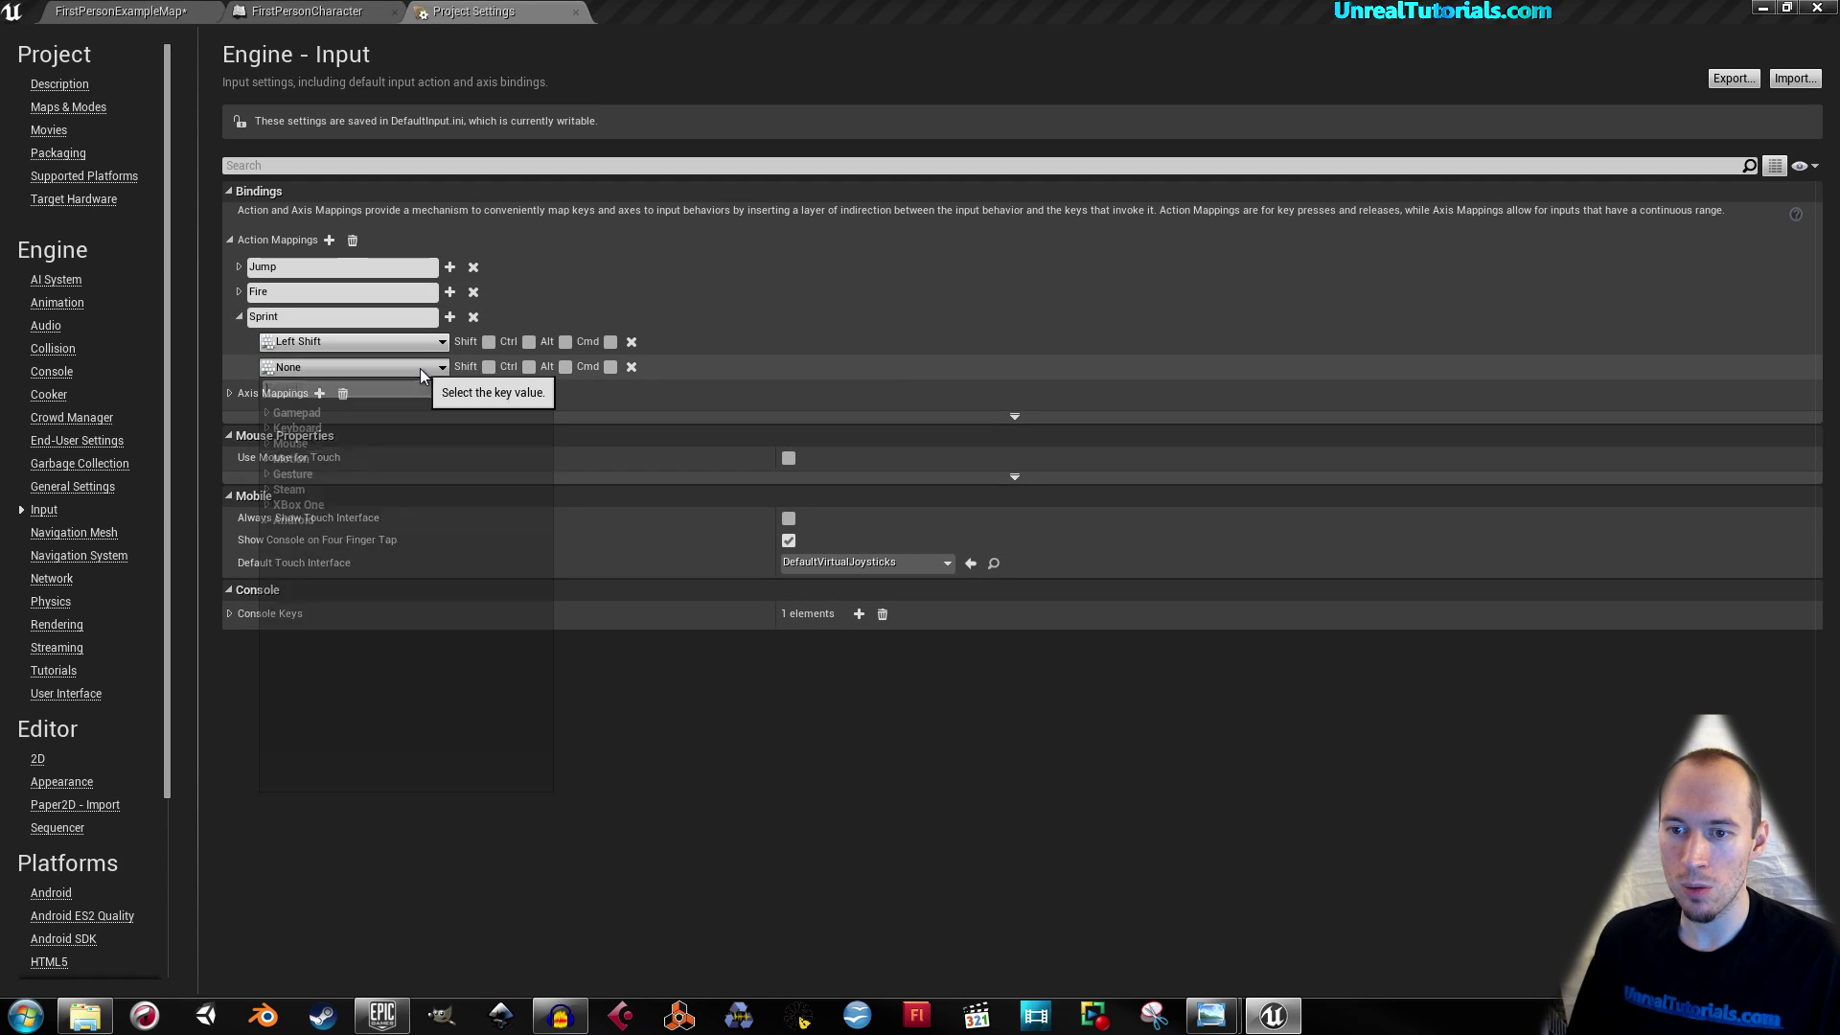
pyautogui.click(293, 413)
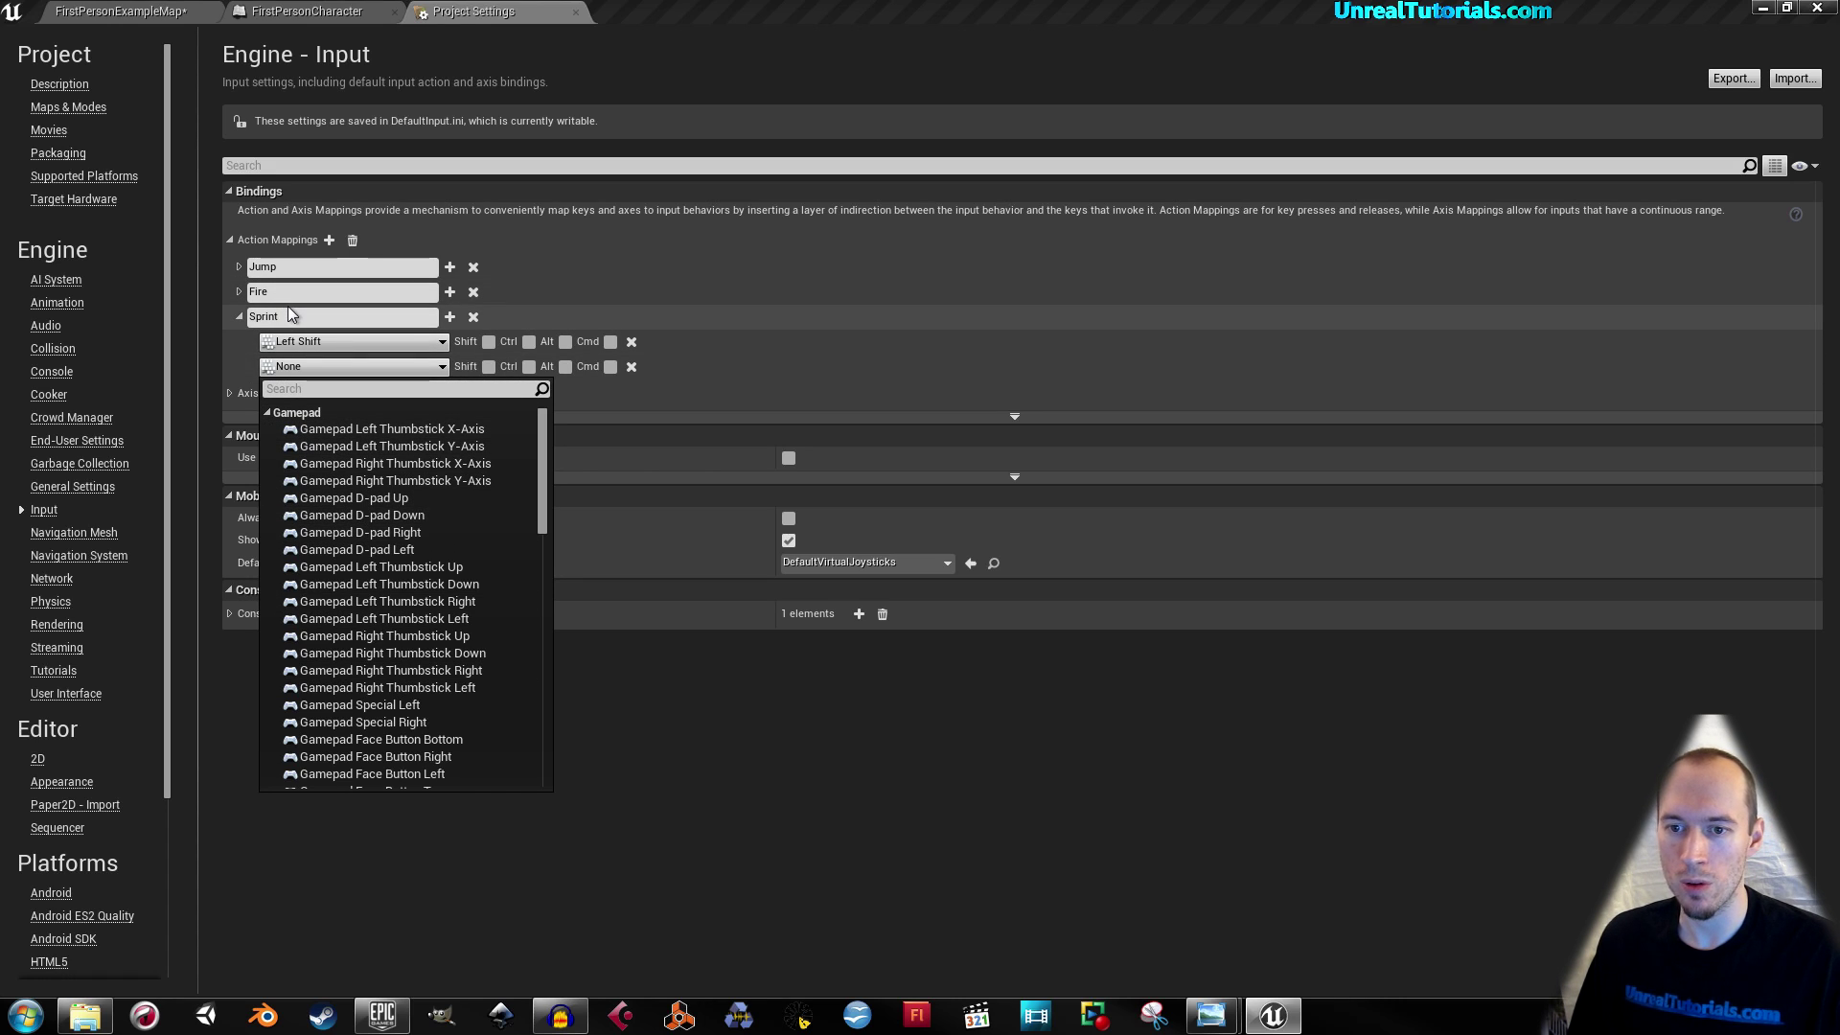
pyautogui.click(240, 372)
pyautogui.click(632, 367)
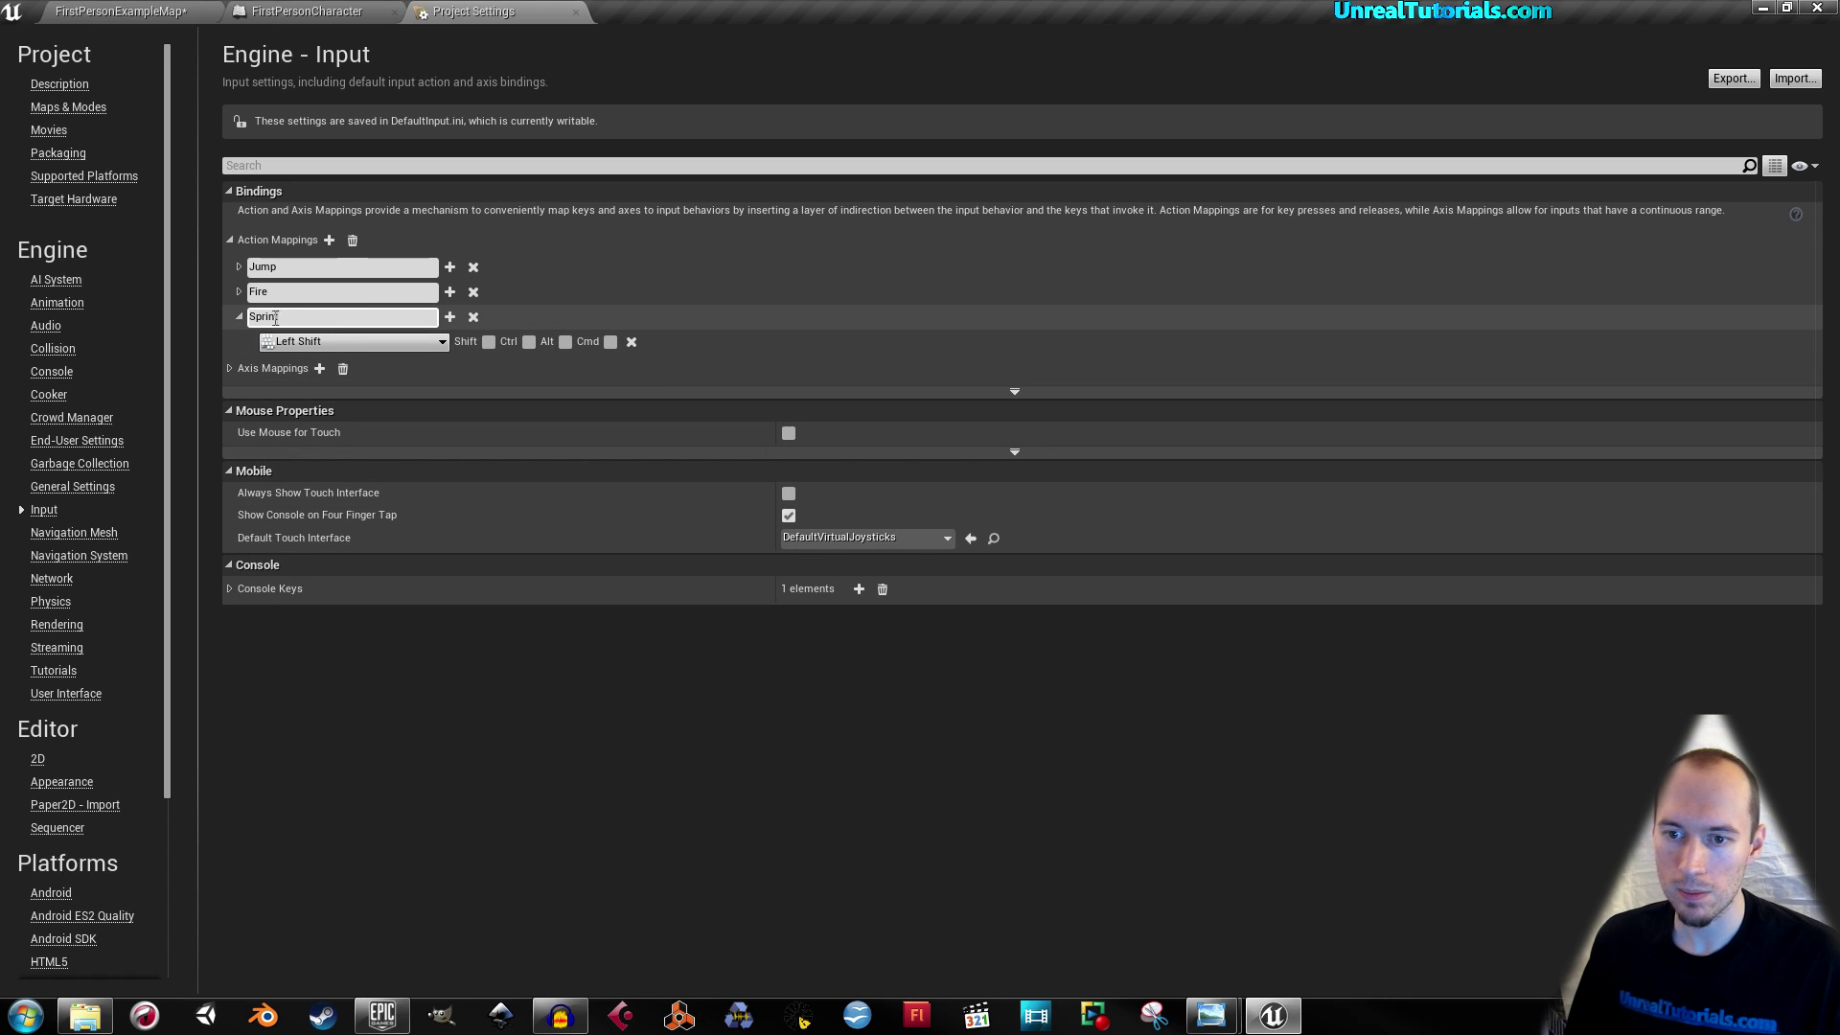
# Step: Save the FirstPersonExampleMap level and return to the FirstPersonCharacter blueprint
pyautogui.click(153, 11)
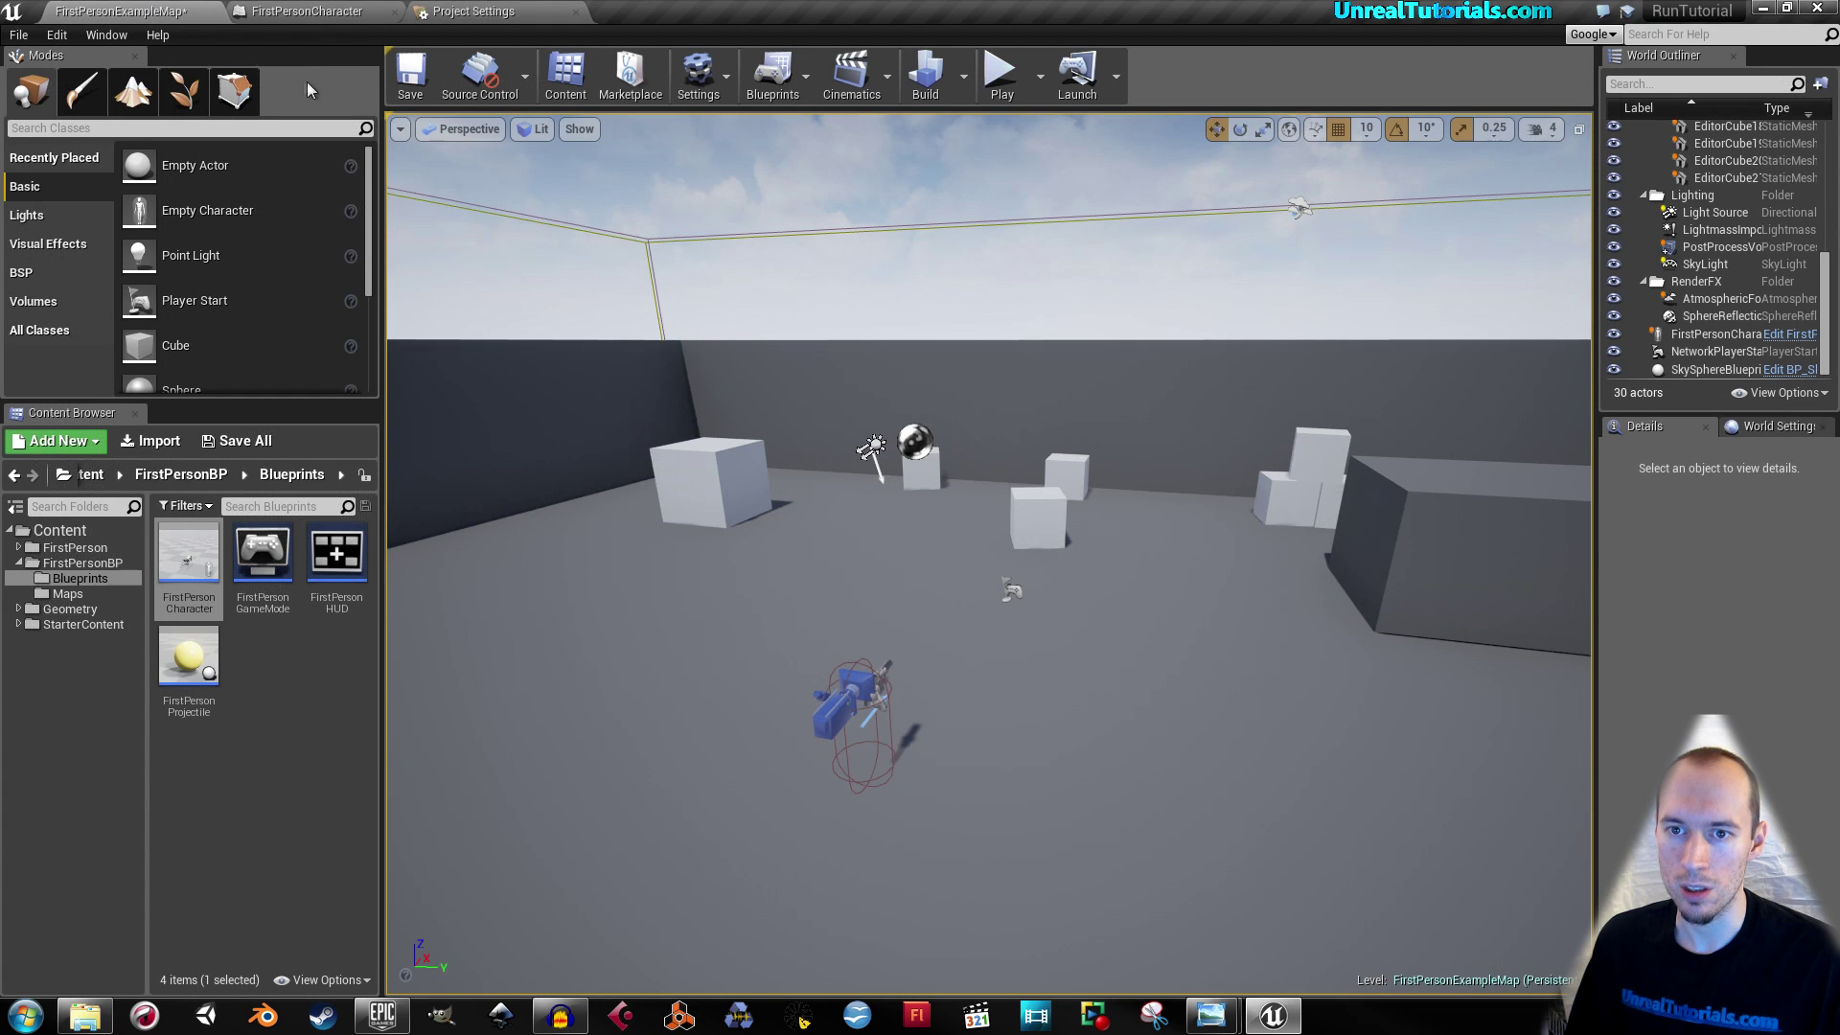
pyautogui.click(412, 77)
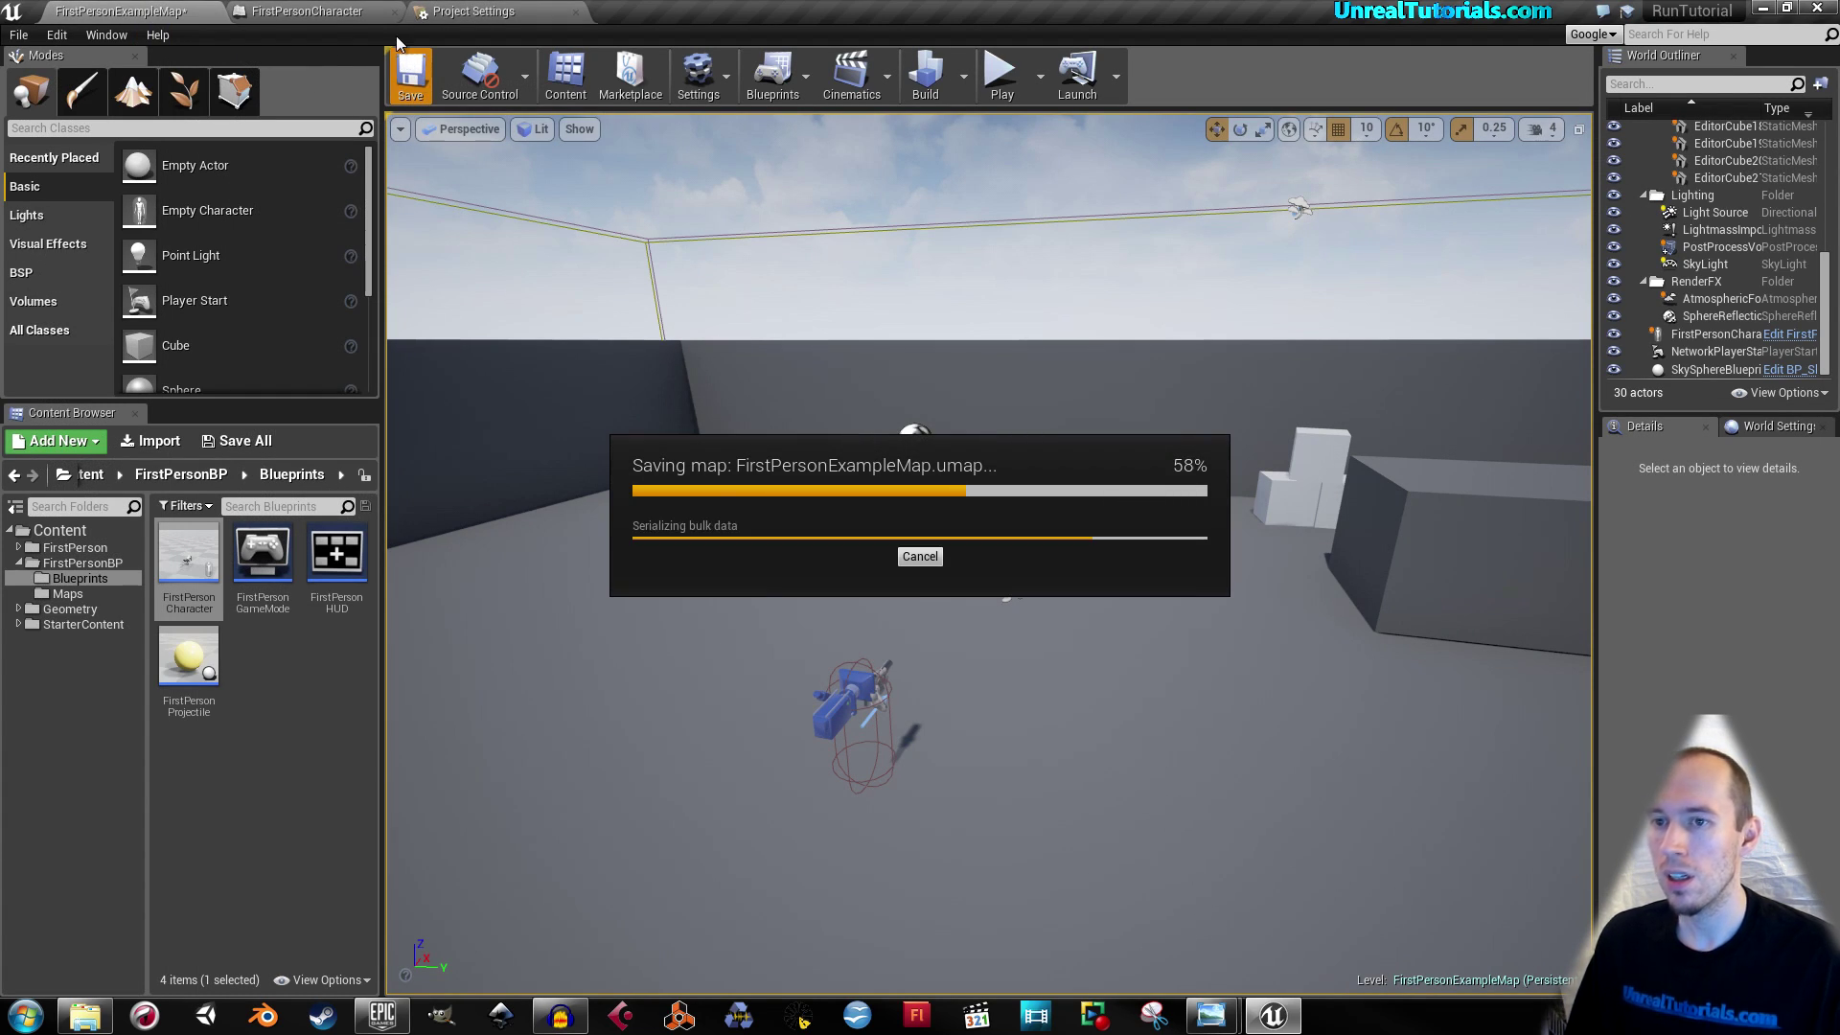
pyautogui.click(316, 11)
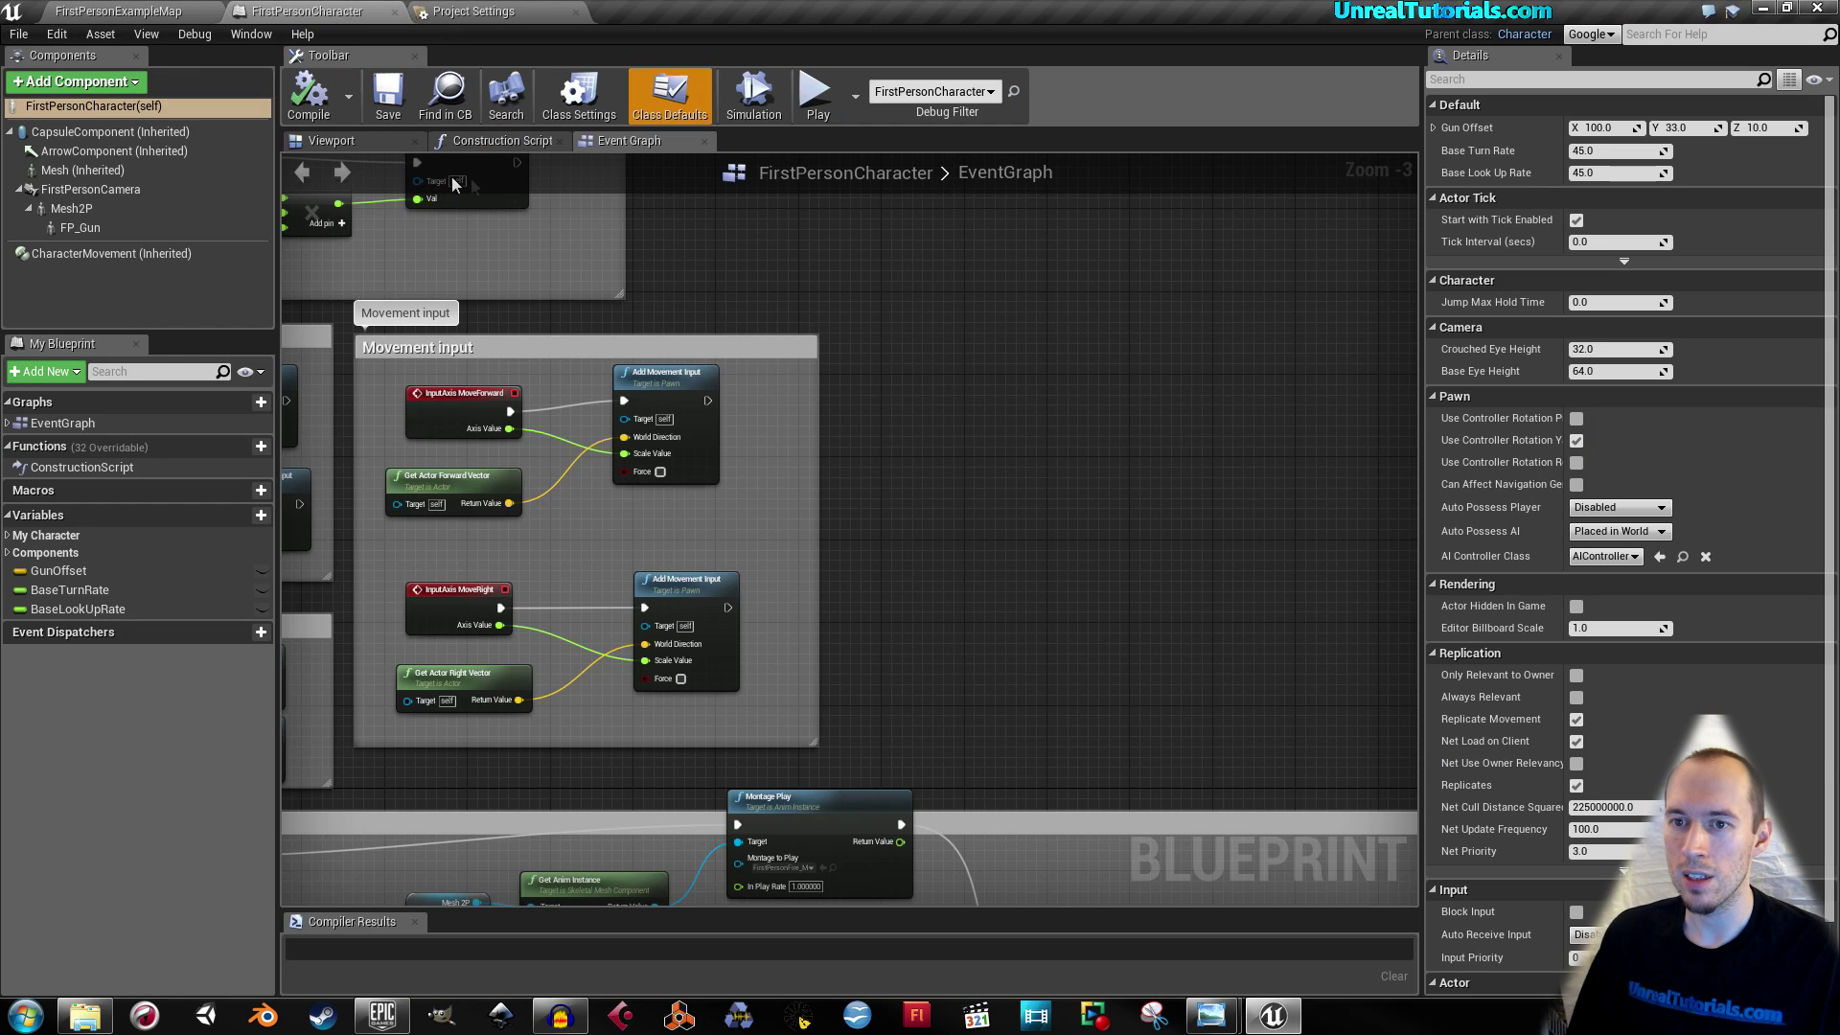
# Step: Add the Sprint input action event to the empty graph area beside the Movement input section
pyautogui.moveTo(1132, 371); pyautogui.dragTo(902, 316, button='right')
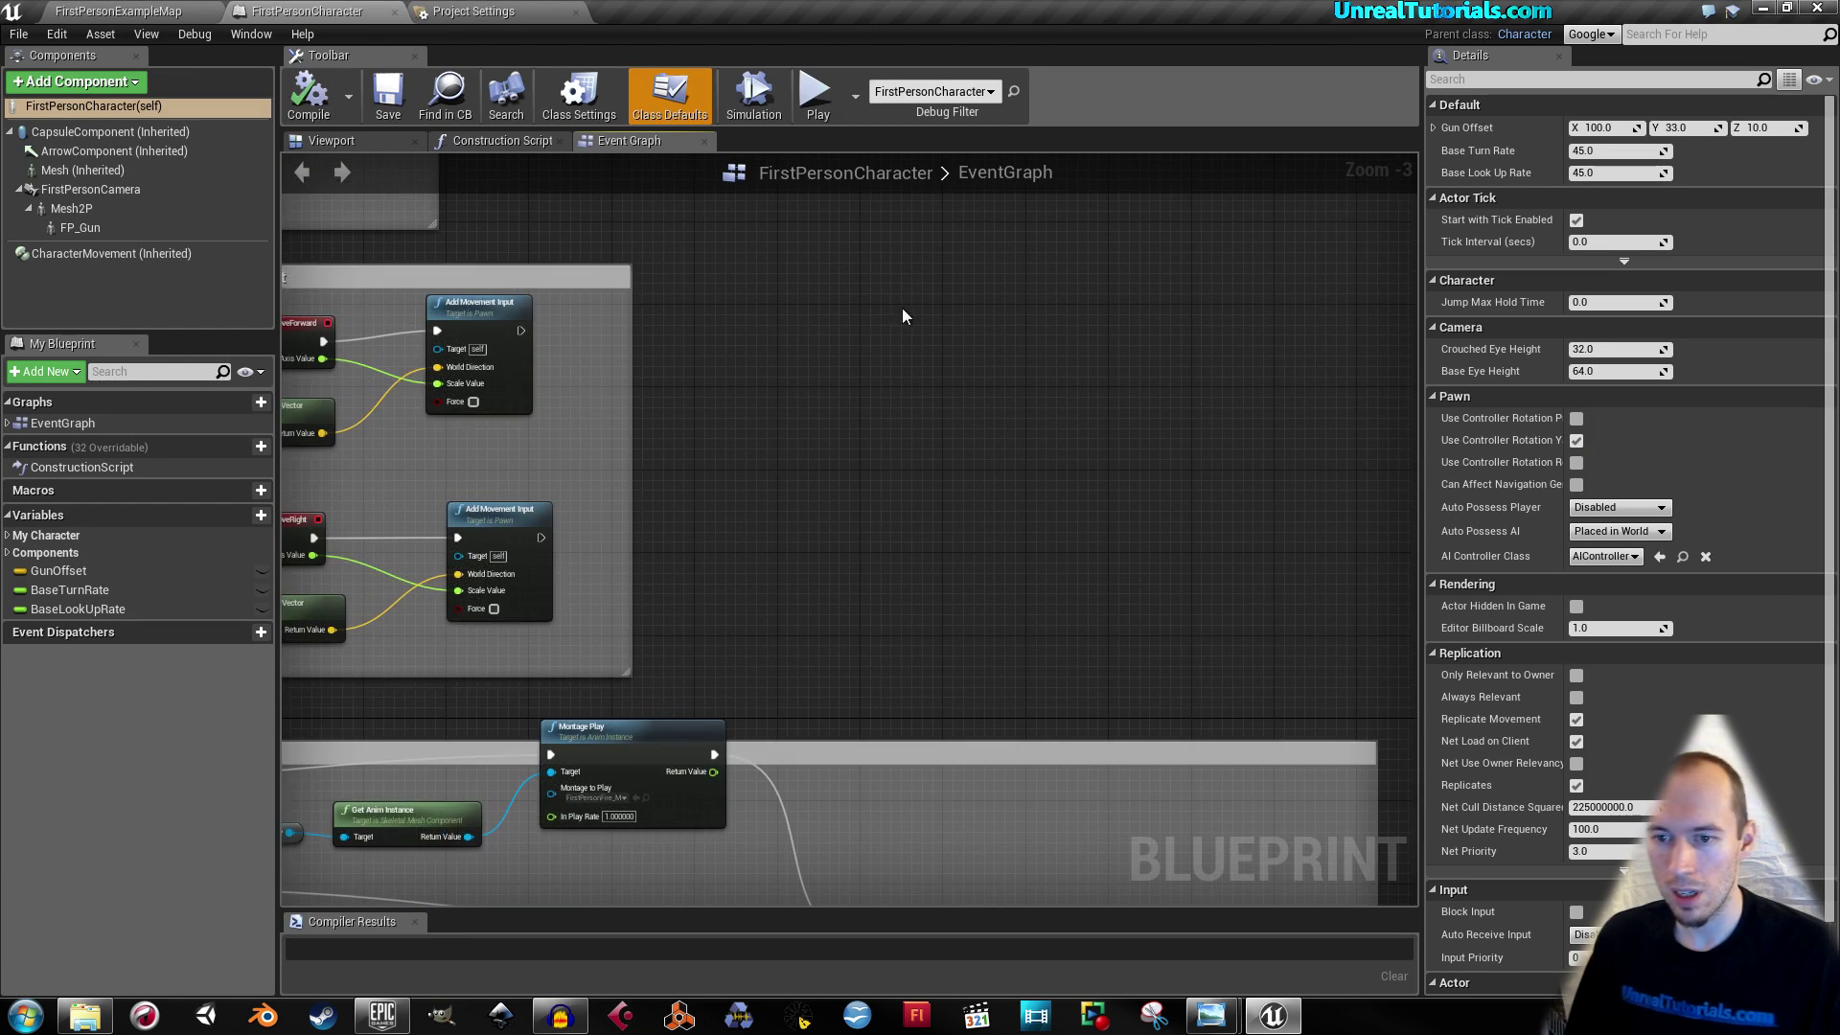
pyautogui.rightClick(715, 312)
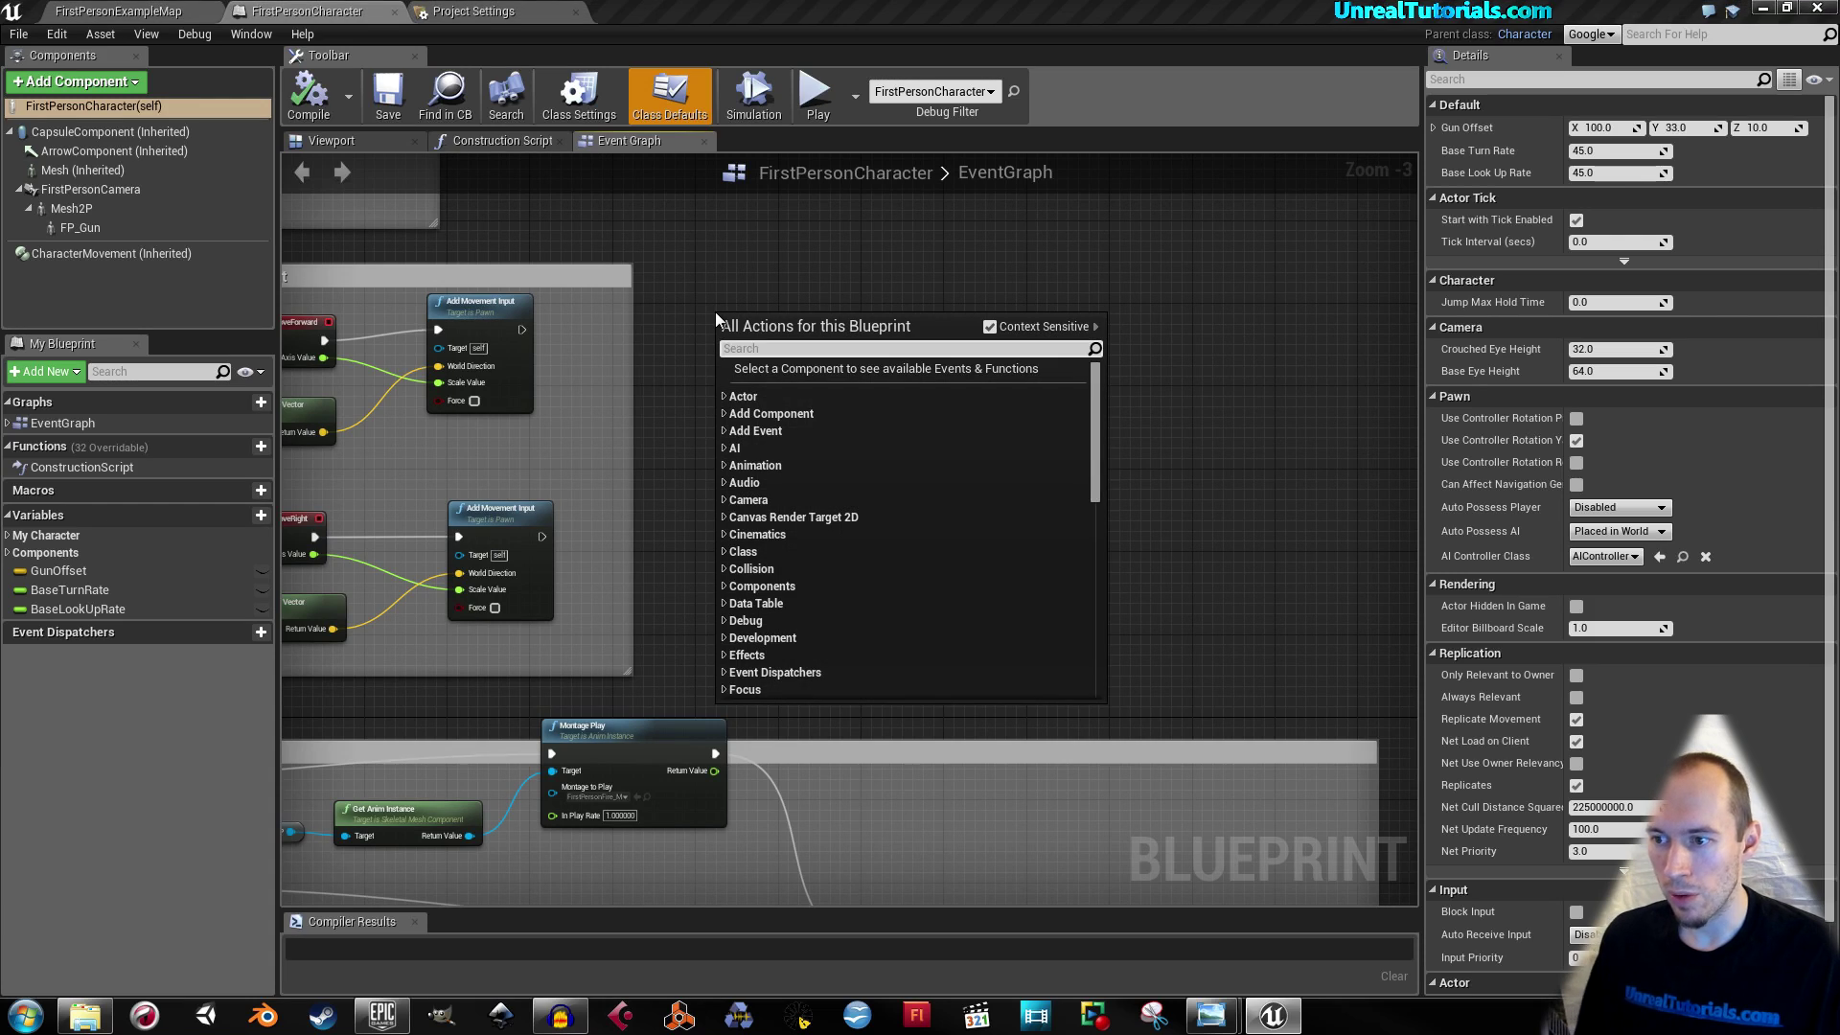
pyautogui.write('sprint')
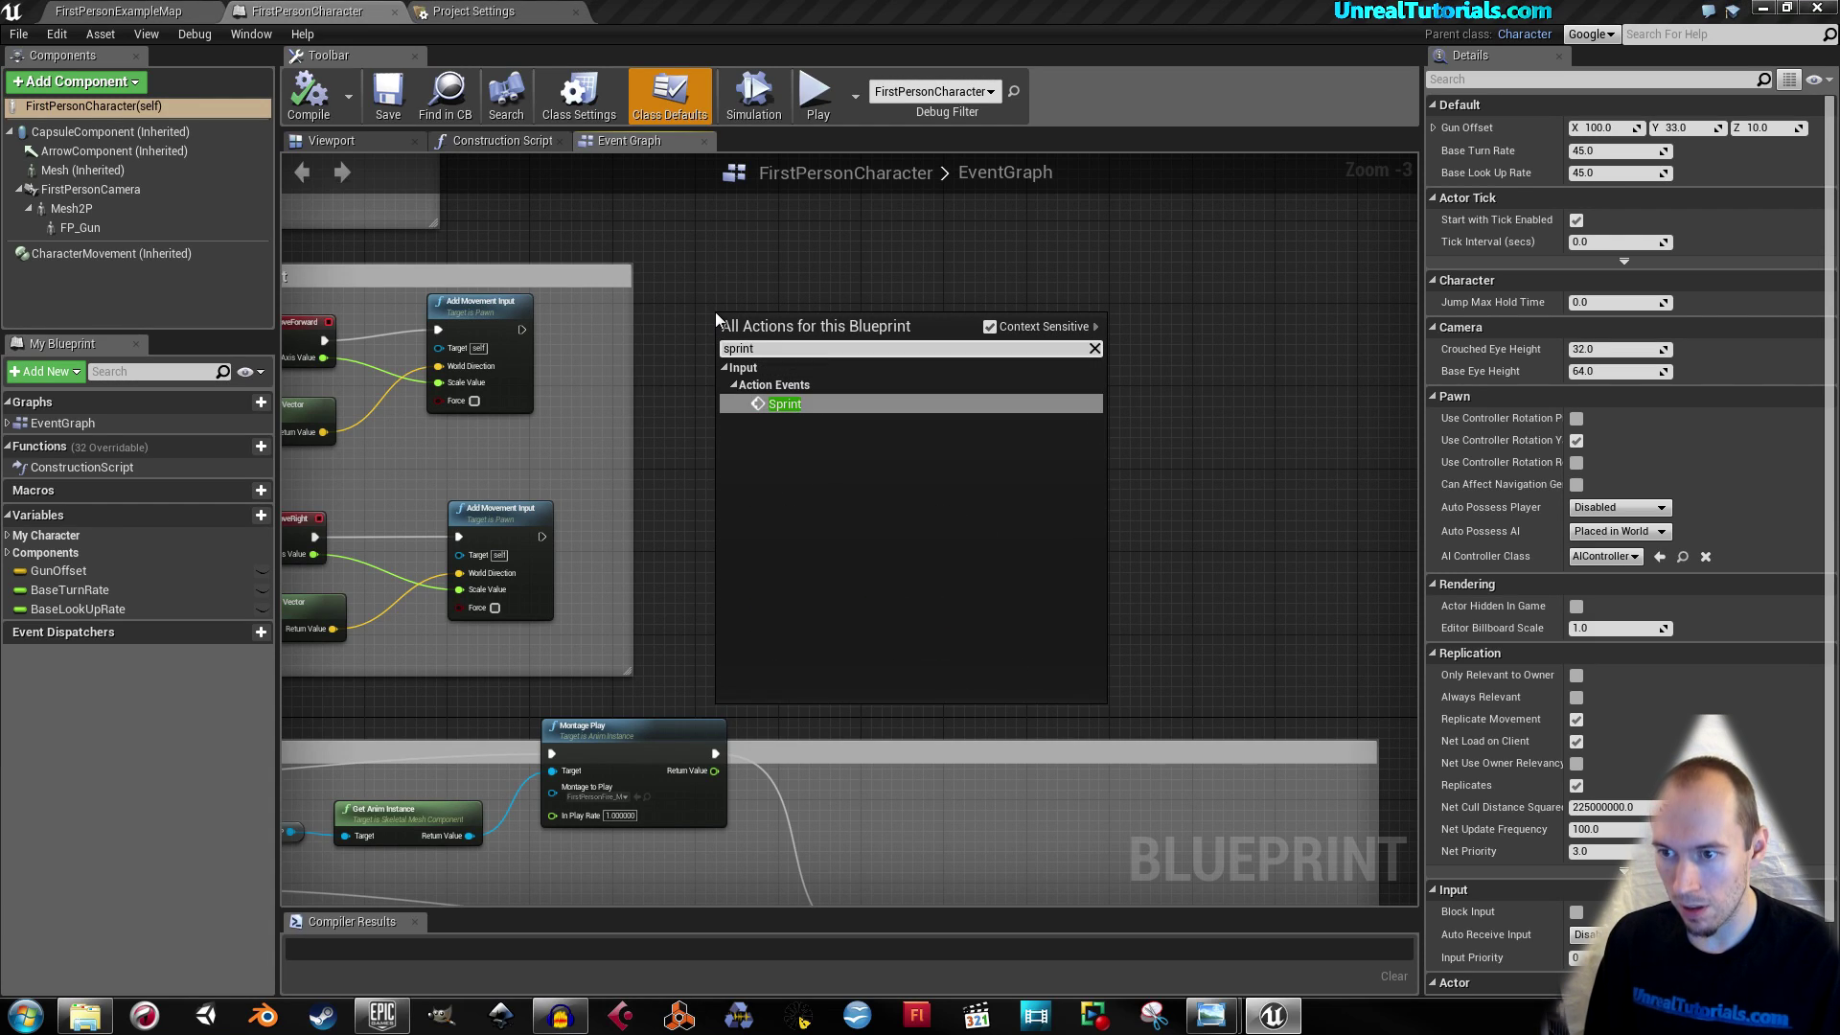
pyautogui.click(790, 408)
pyautogui.scroll(3, 836, 395)
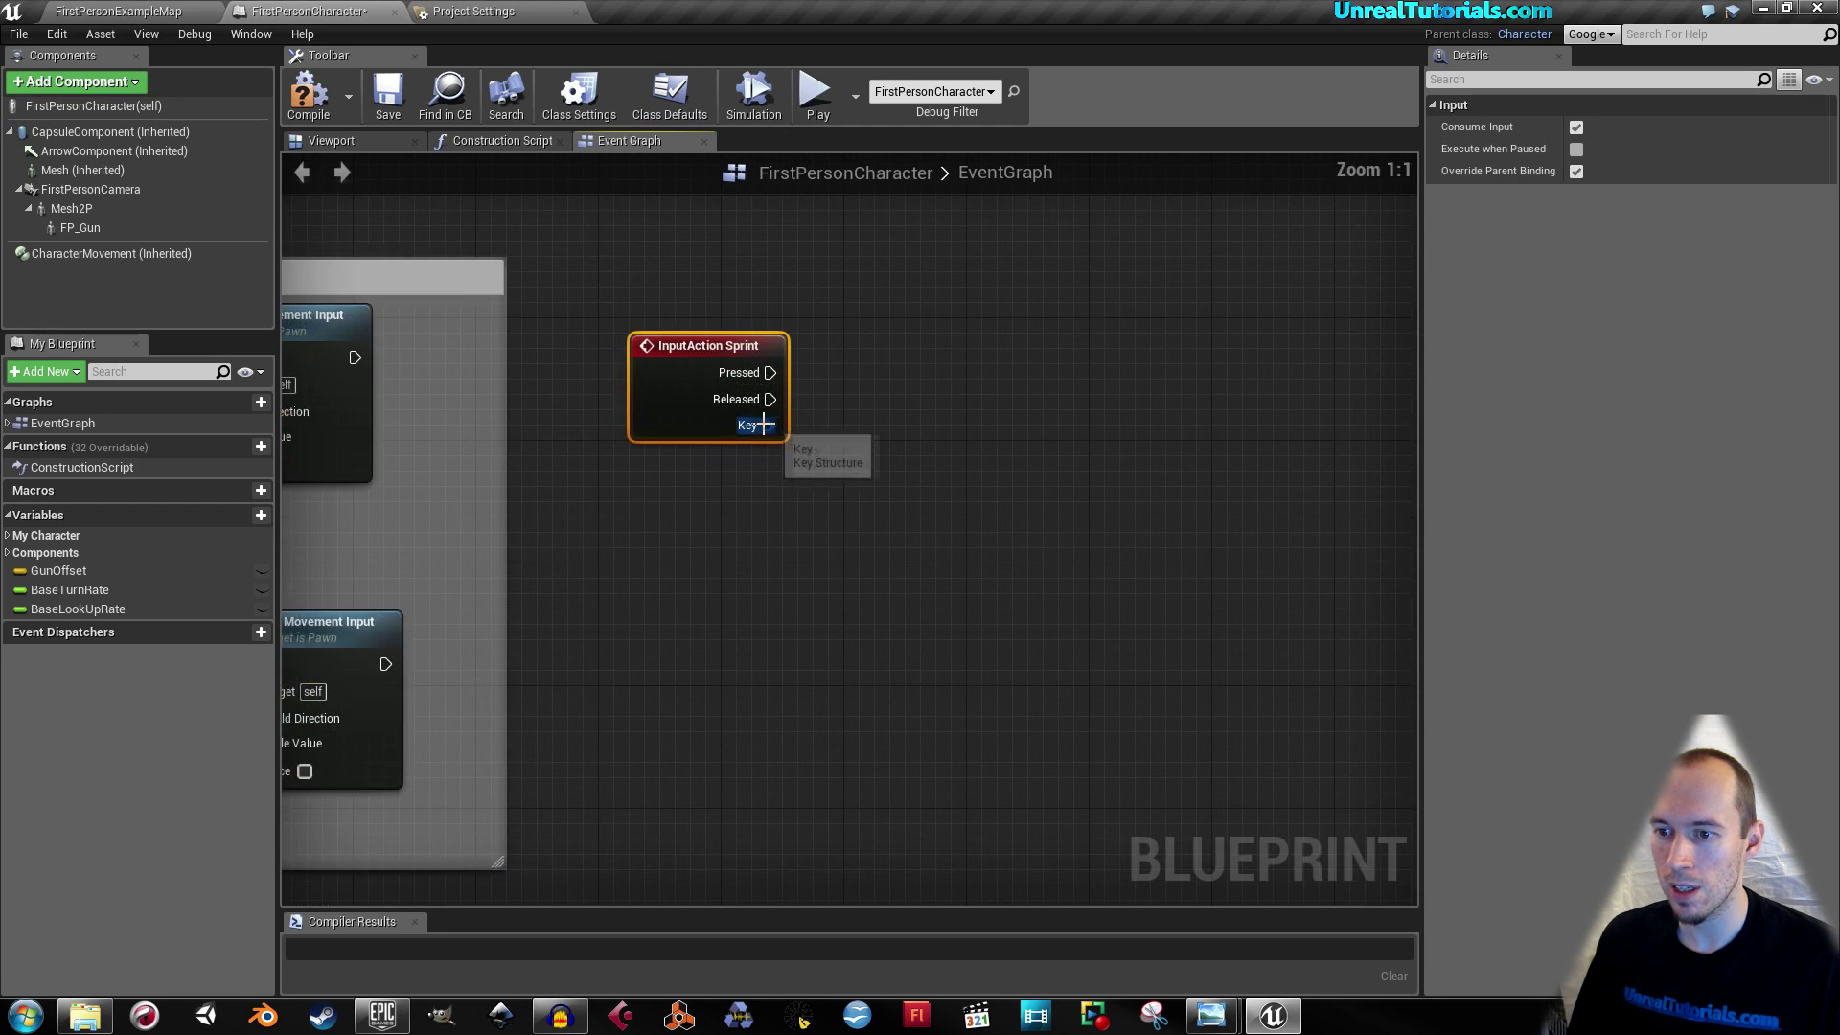
# Step: Add a Get Character Movement node below the Sprint event, searching all actions with context sensitivity turned off
pyautogui.moveTo(936, 382); pyautogui.dragTo(806, 371, button='right')
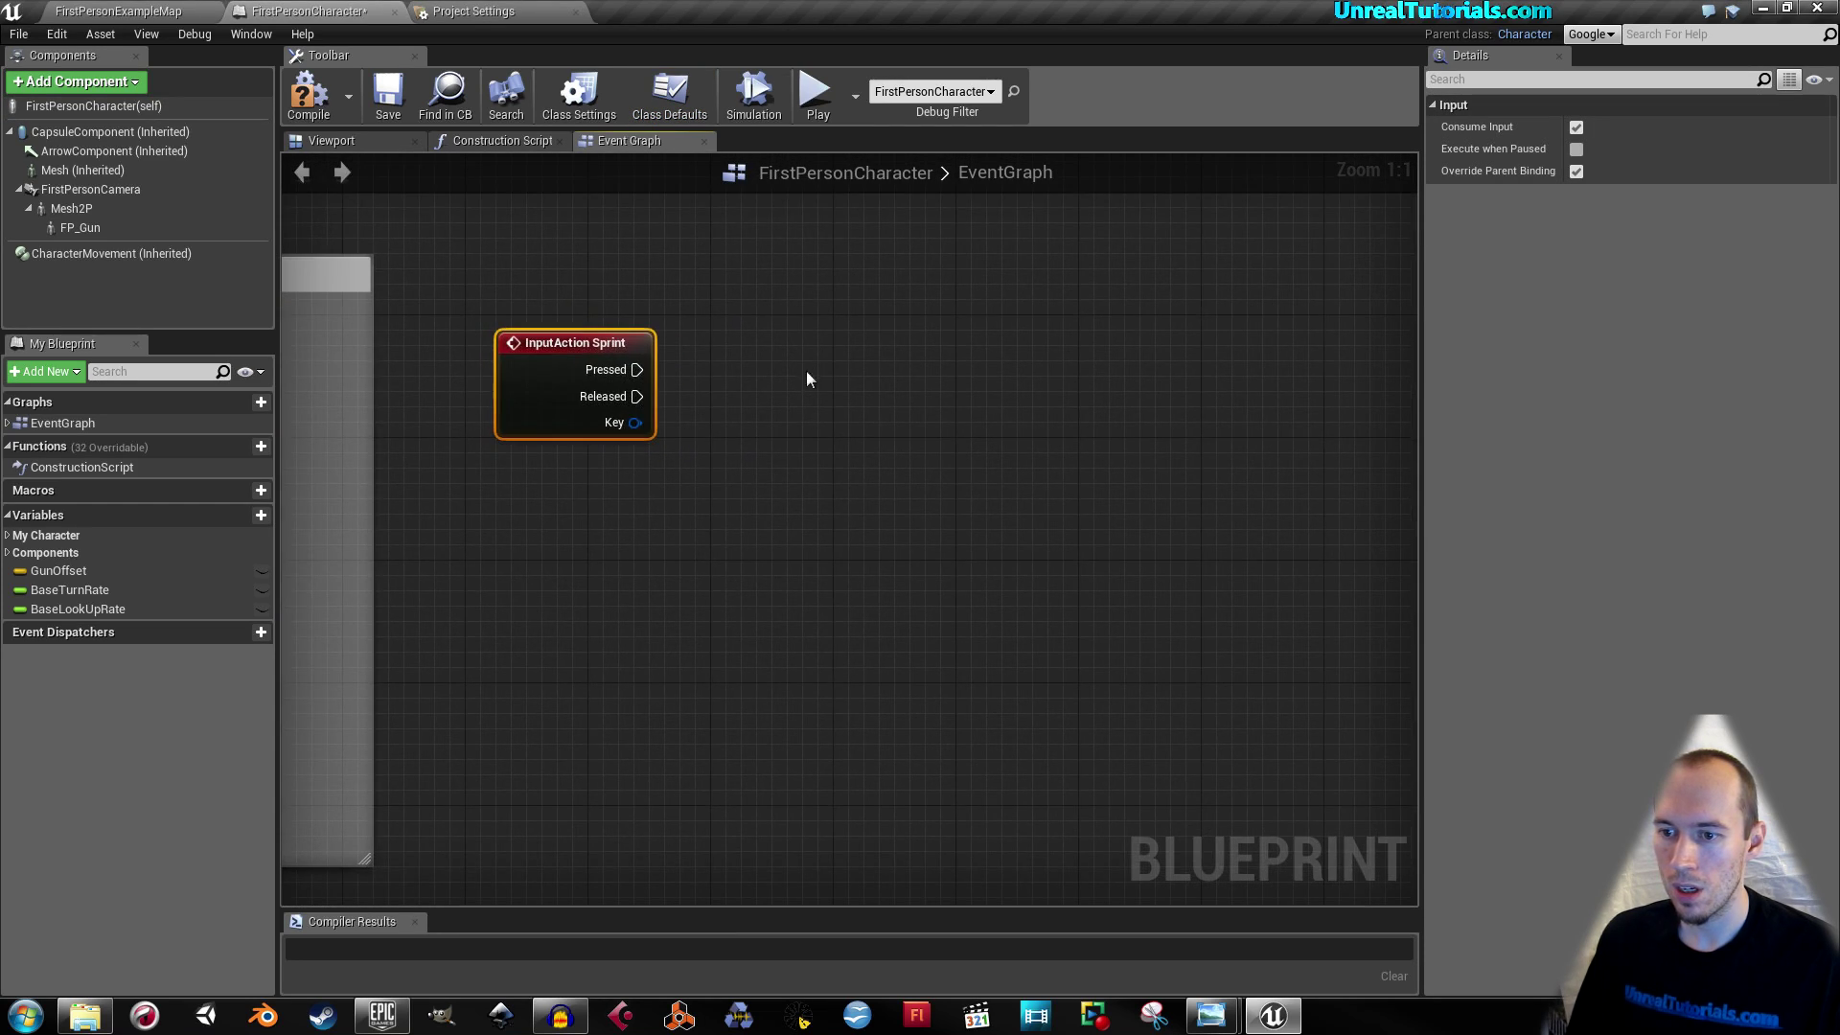
pyautogui.rightClick(620, 497)
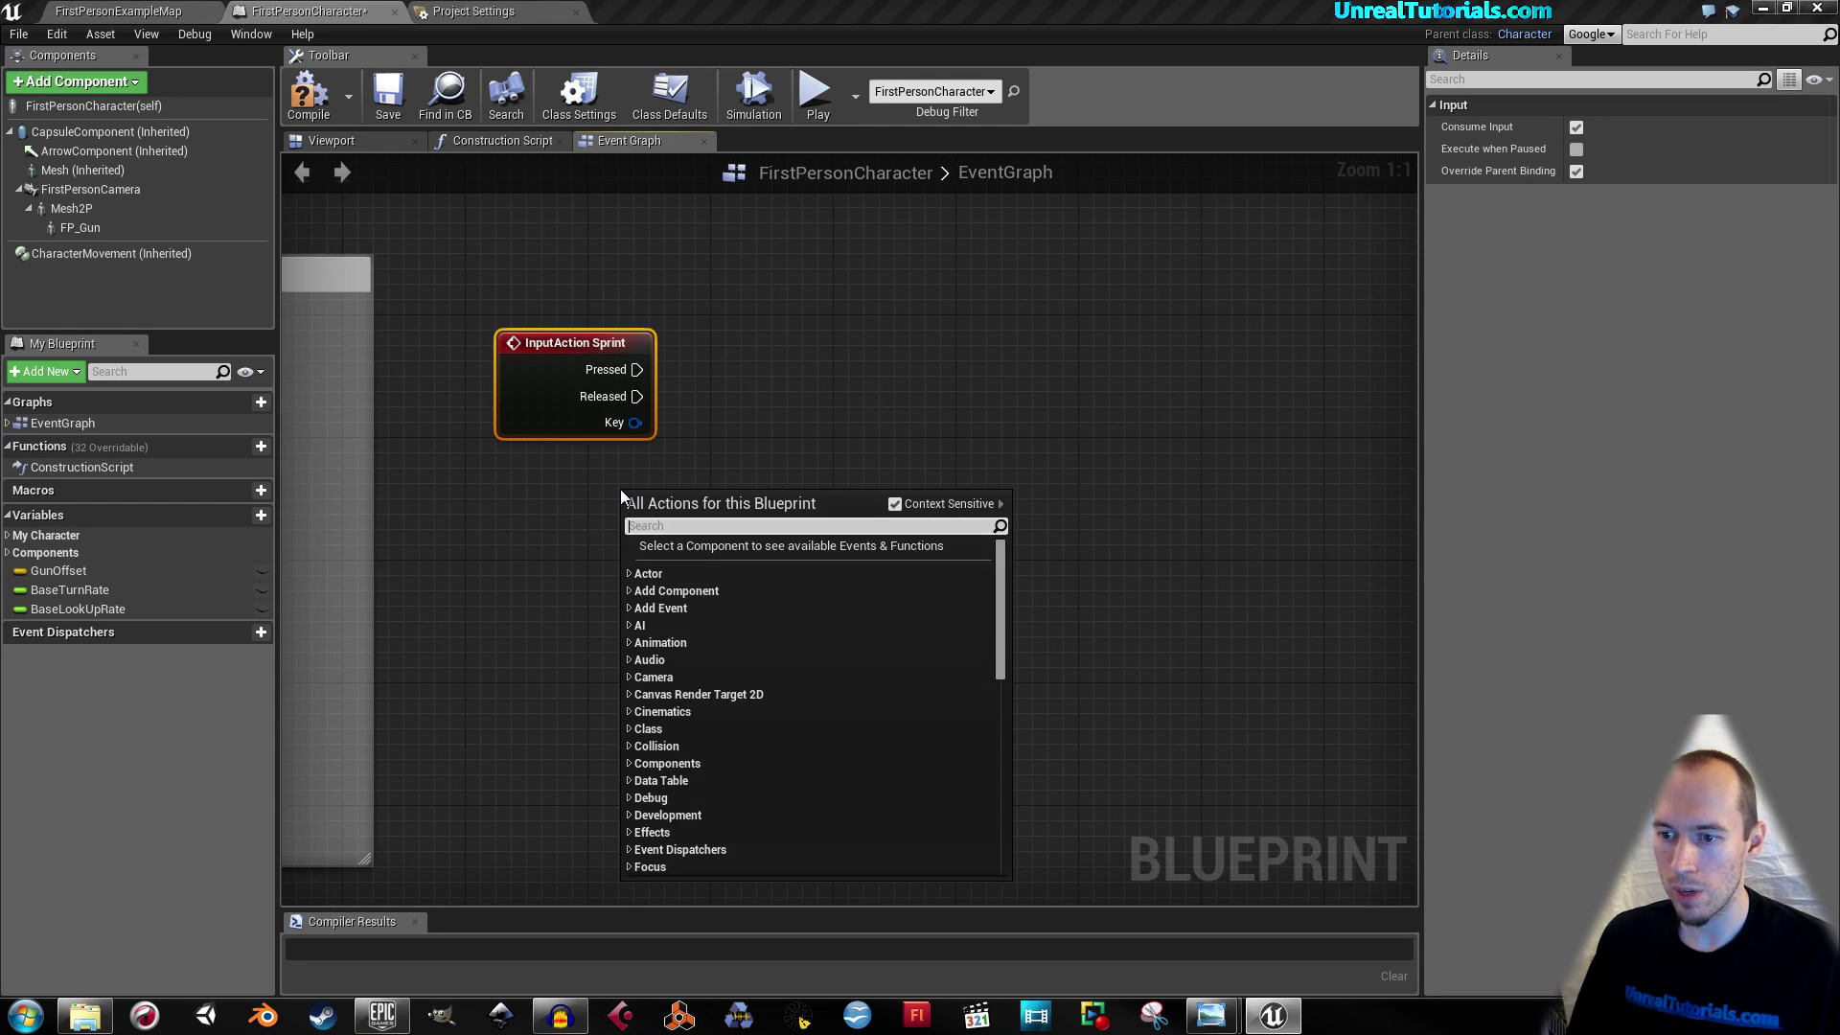
pyautogui.click(894, 504)
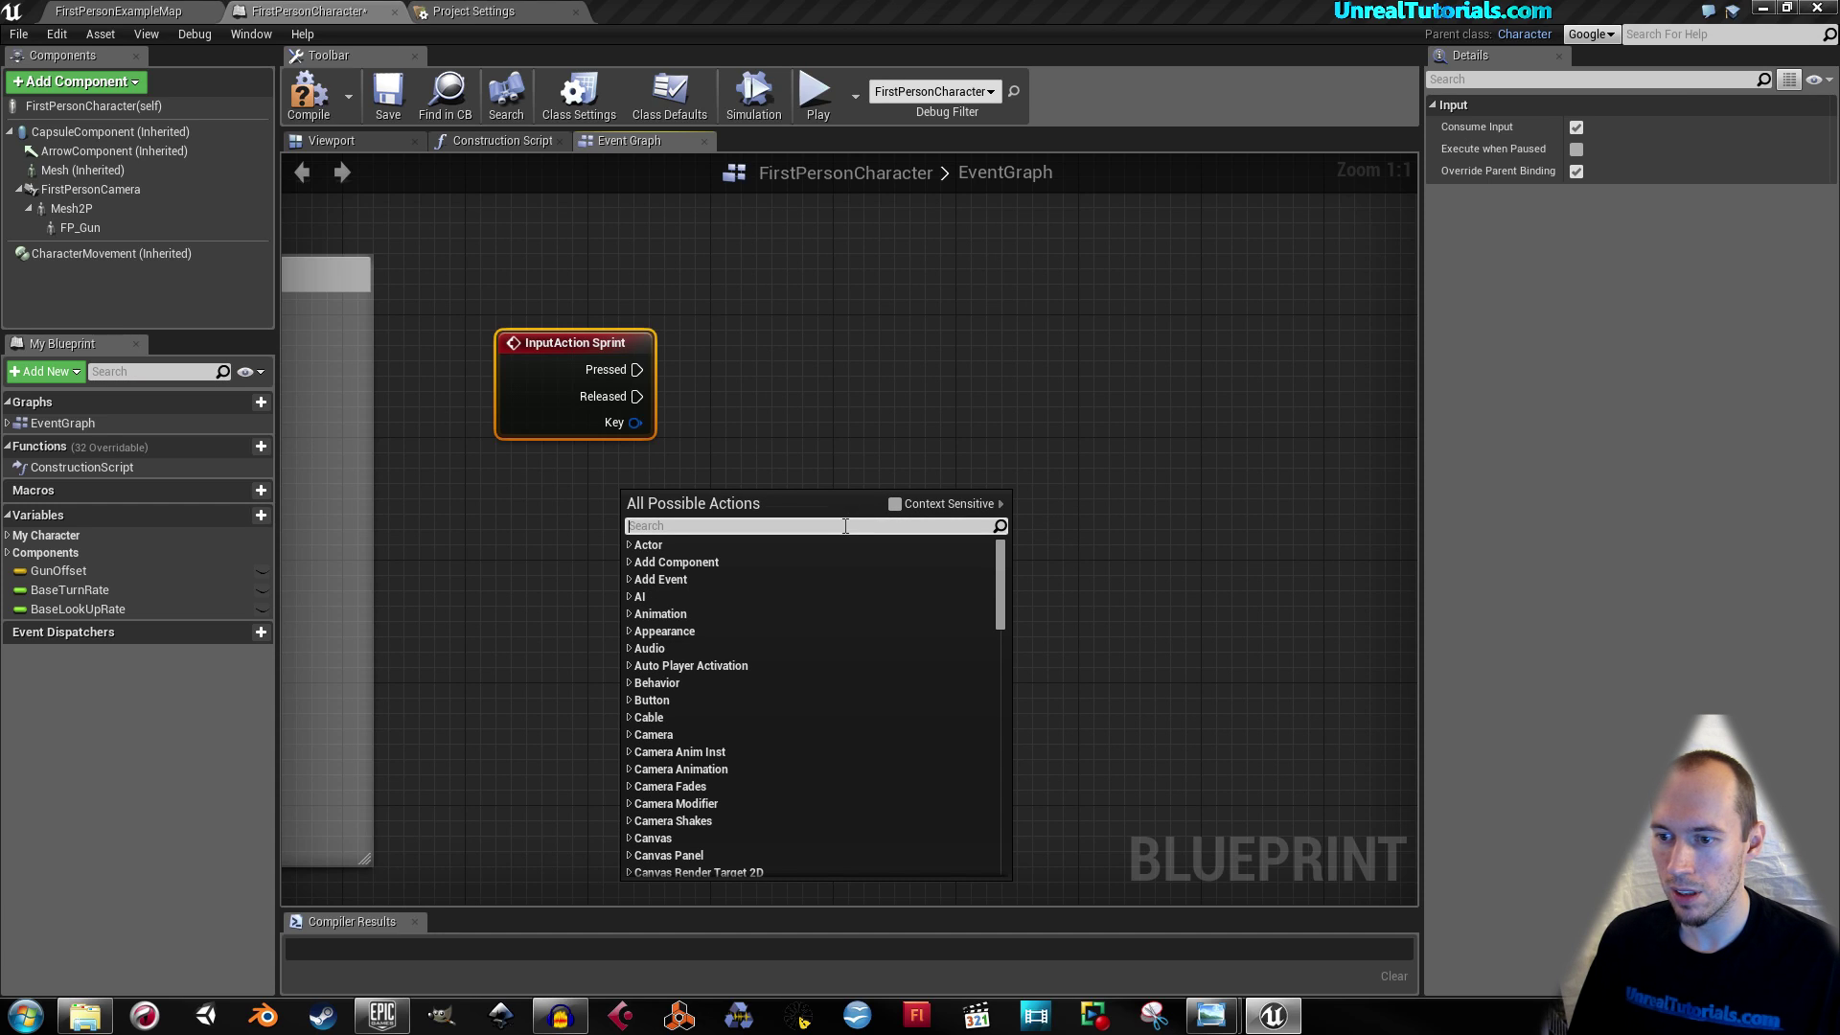
pyautogui.write('charac')
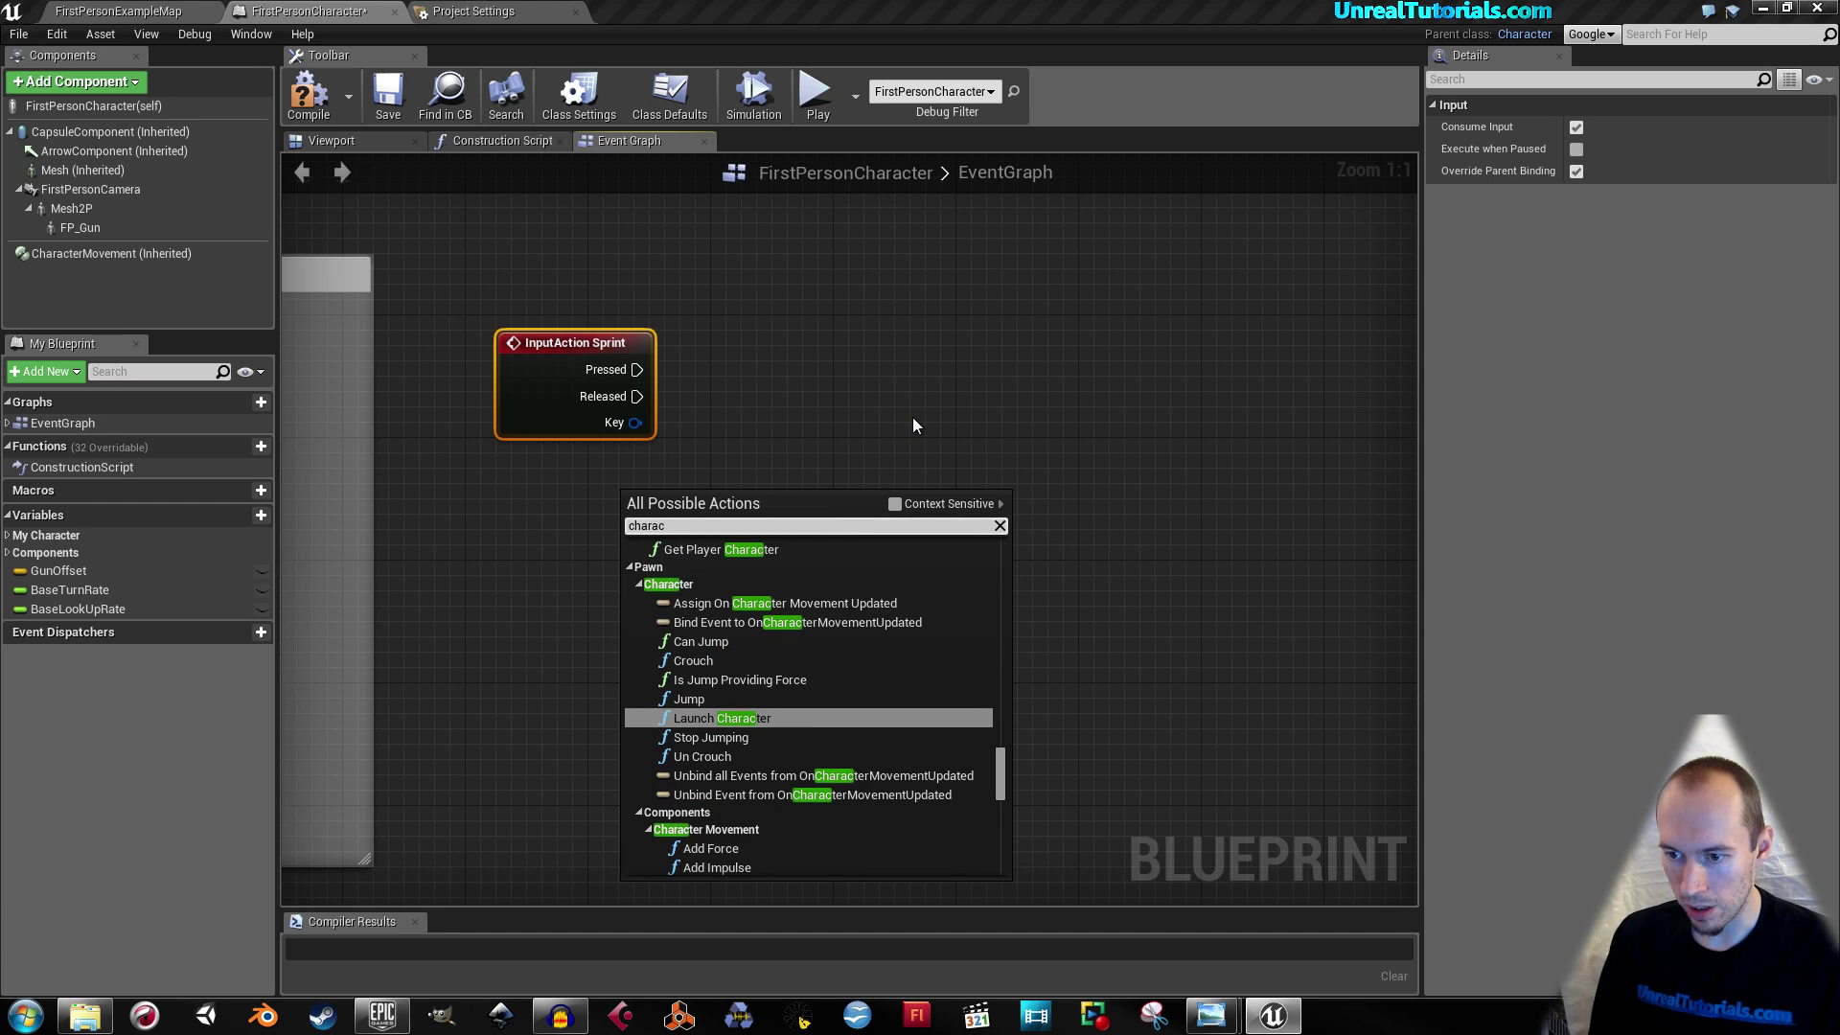
pyautogui.write('ter')
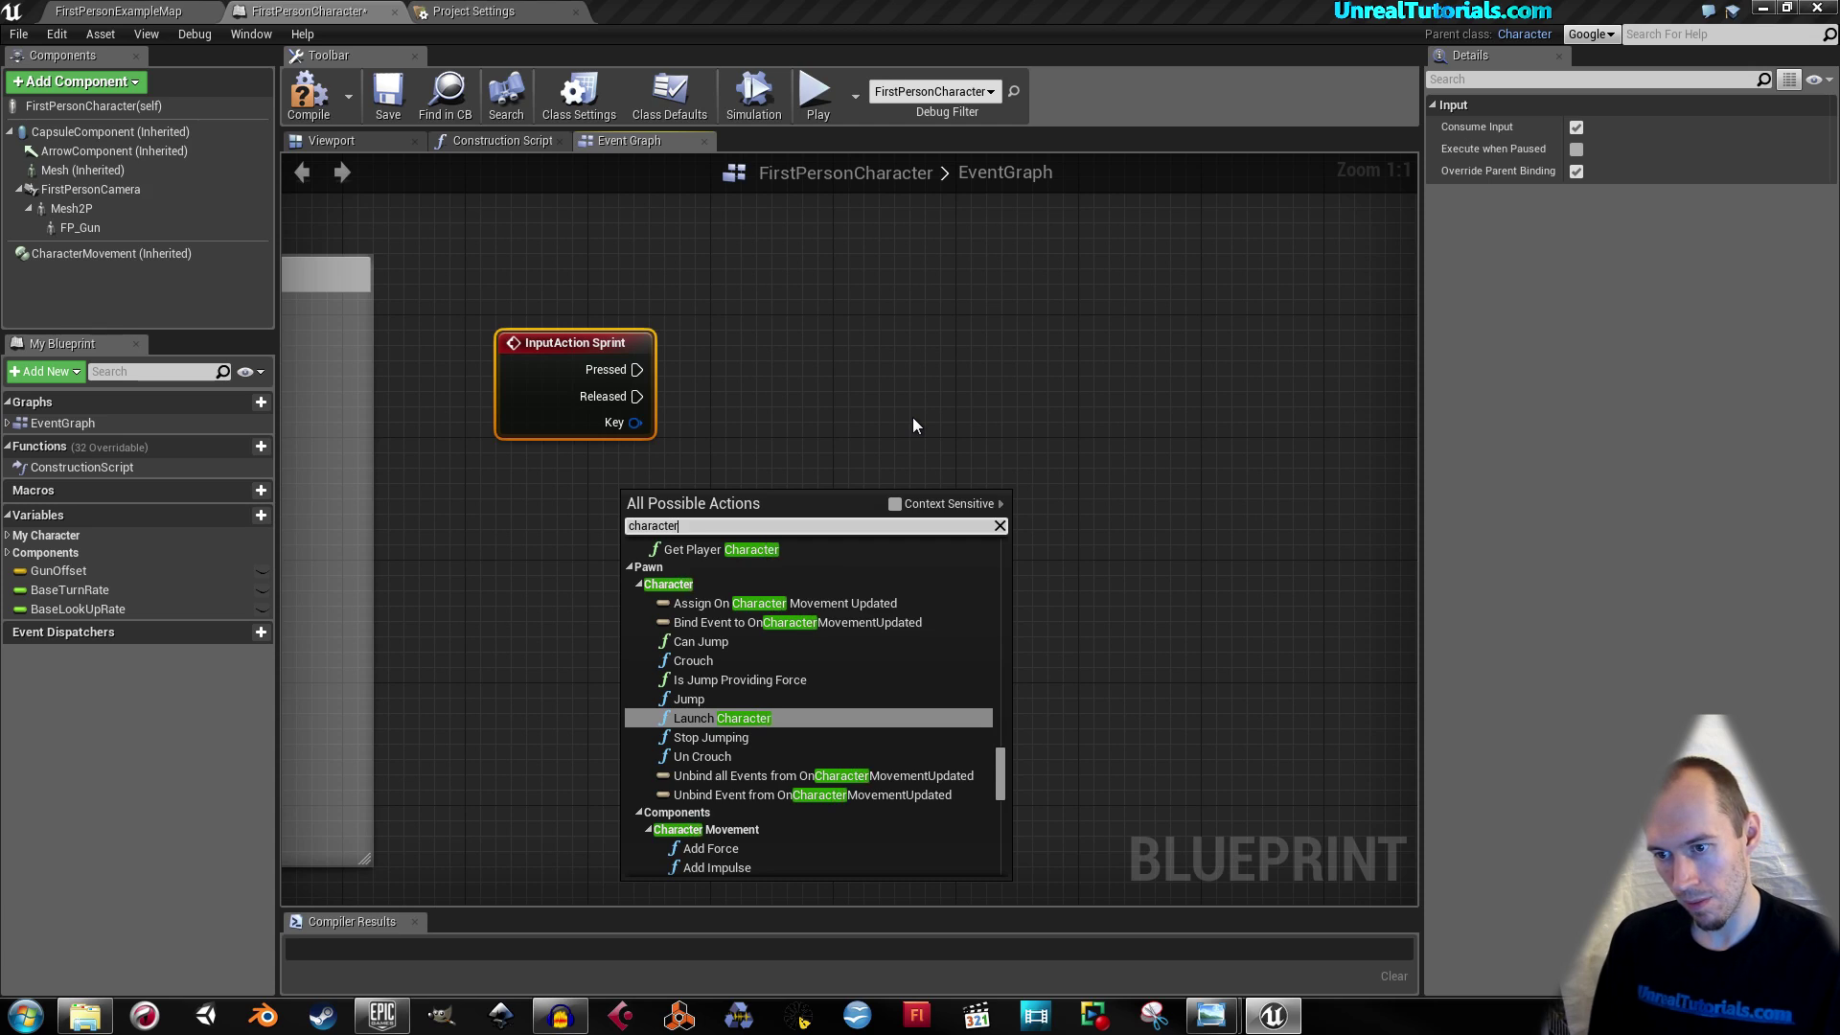
pyautogui.write(' movement')
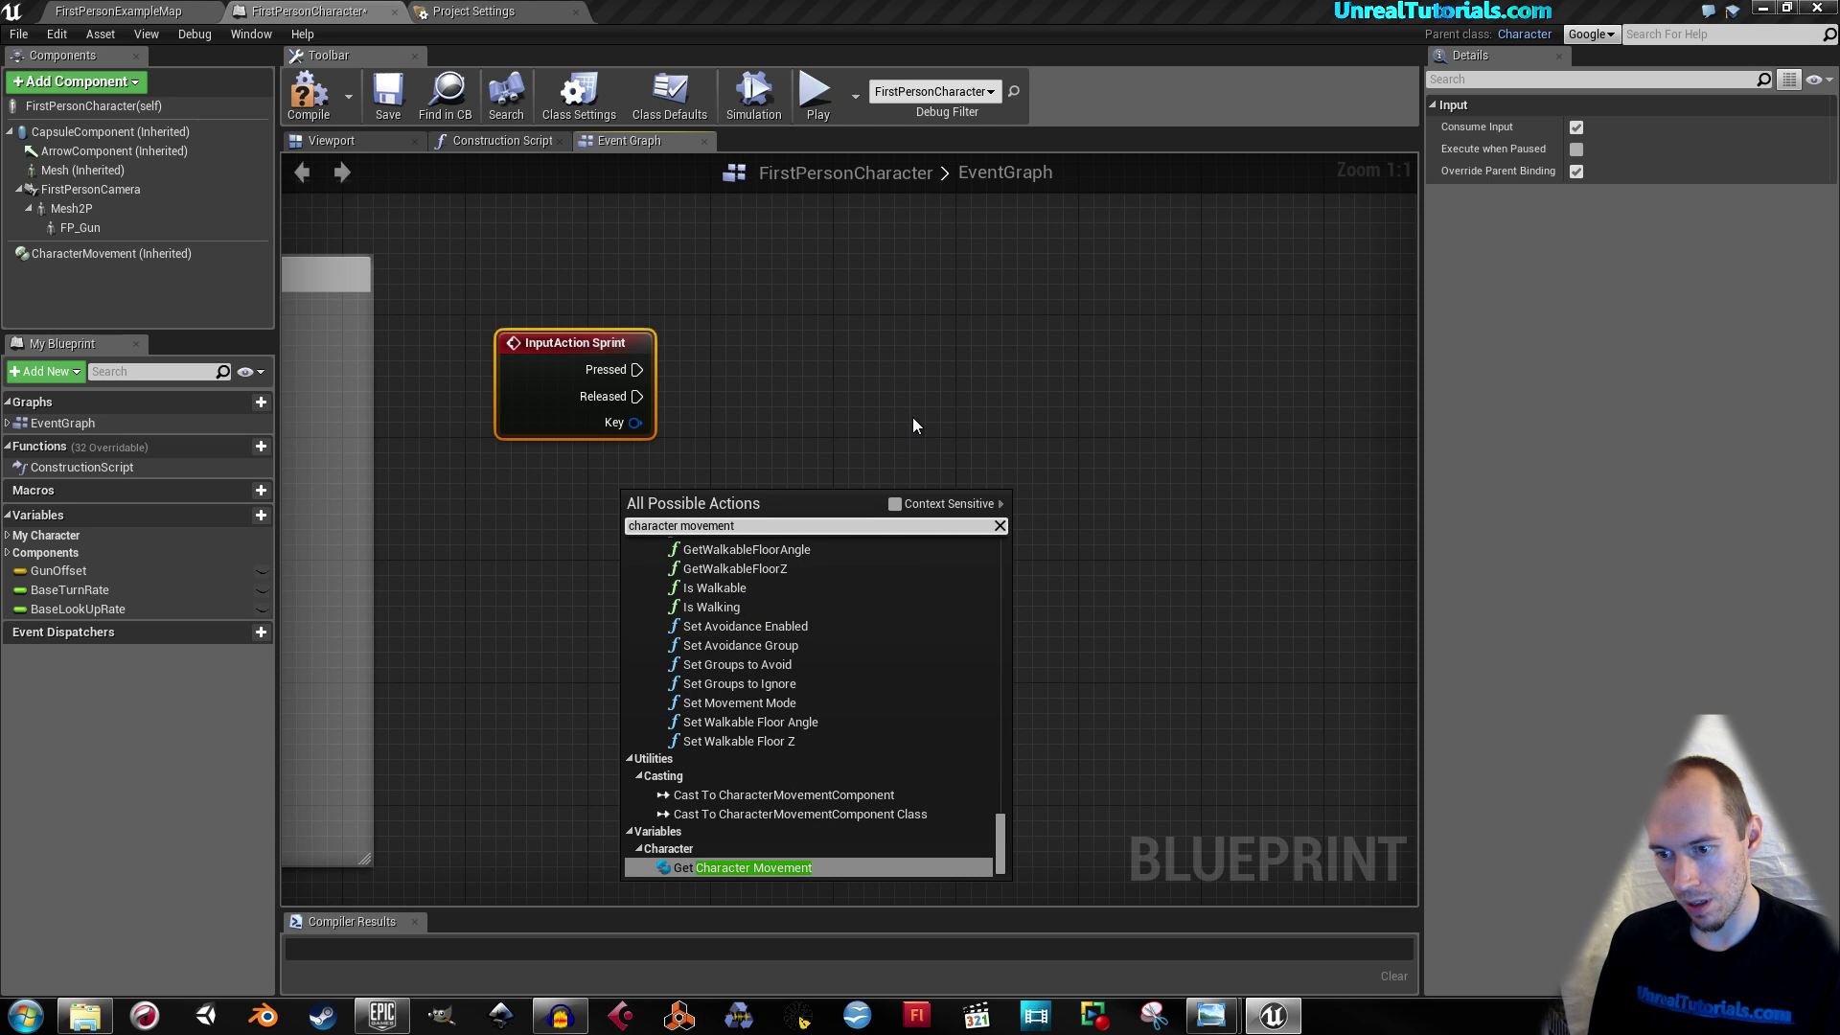
pyautogui.press('Return')
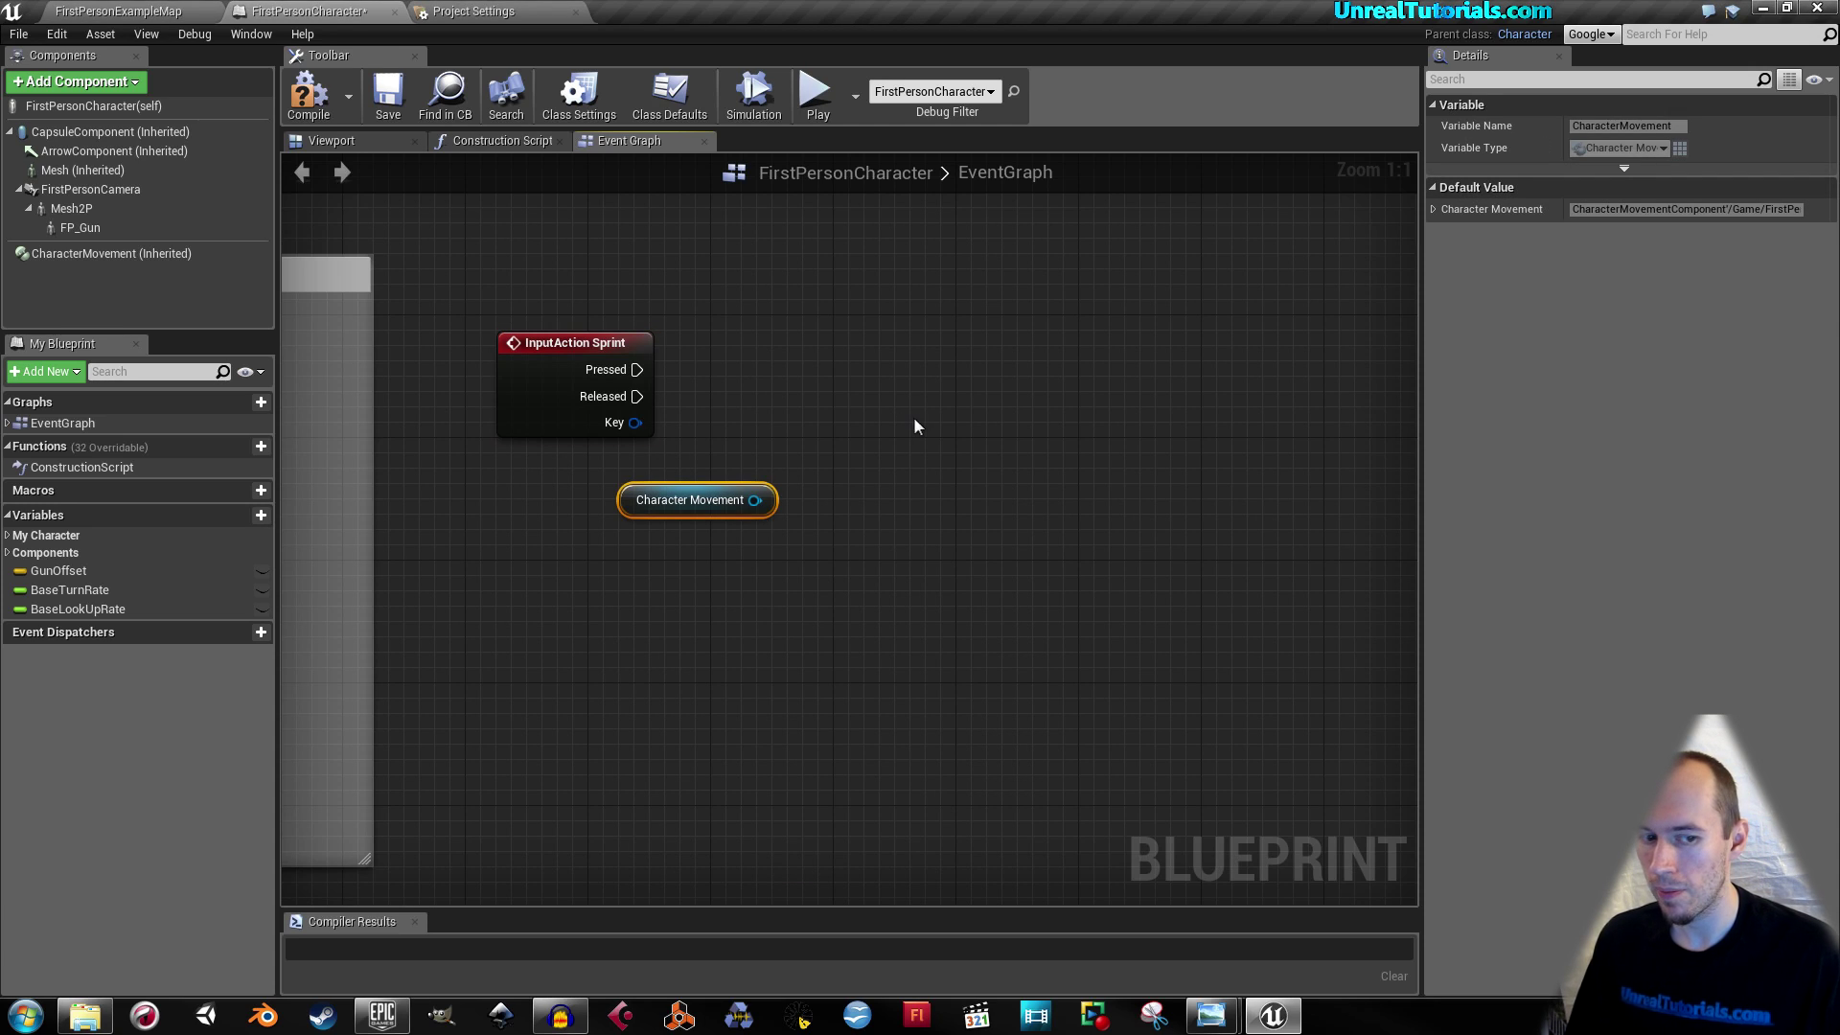
# Step: Create a Set Max Walk Speed node with its target wired from the Character Movement node
pyautogui.moveTo(658, 501); pyautogui.dragTo(795, 424)
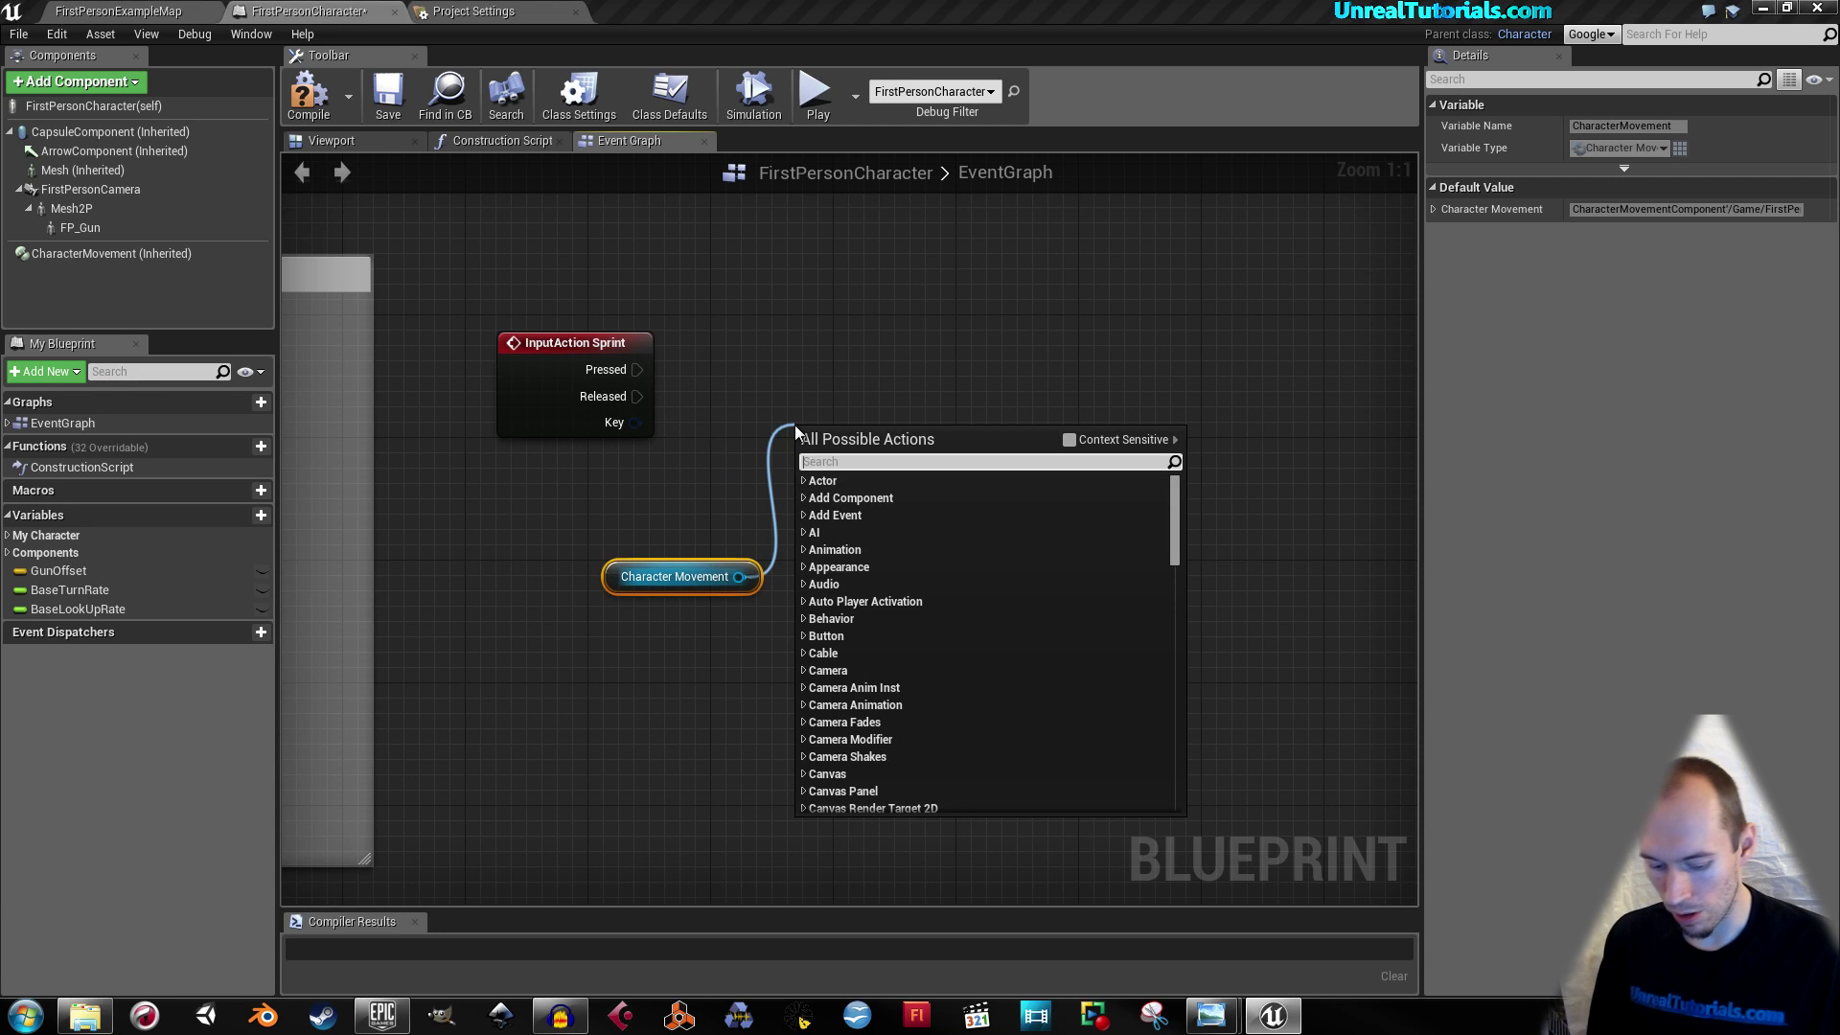
pyautogui.write('set max walk')
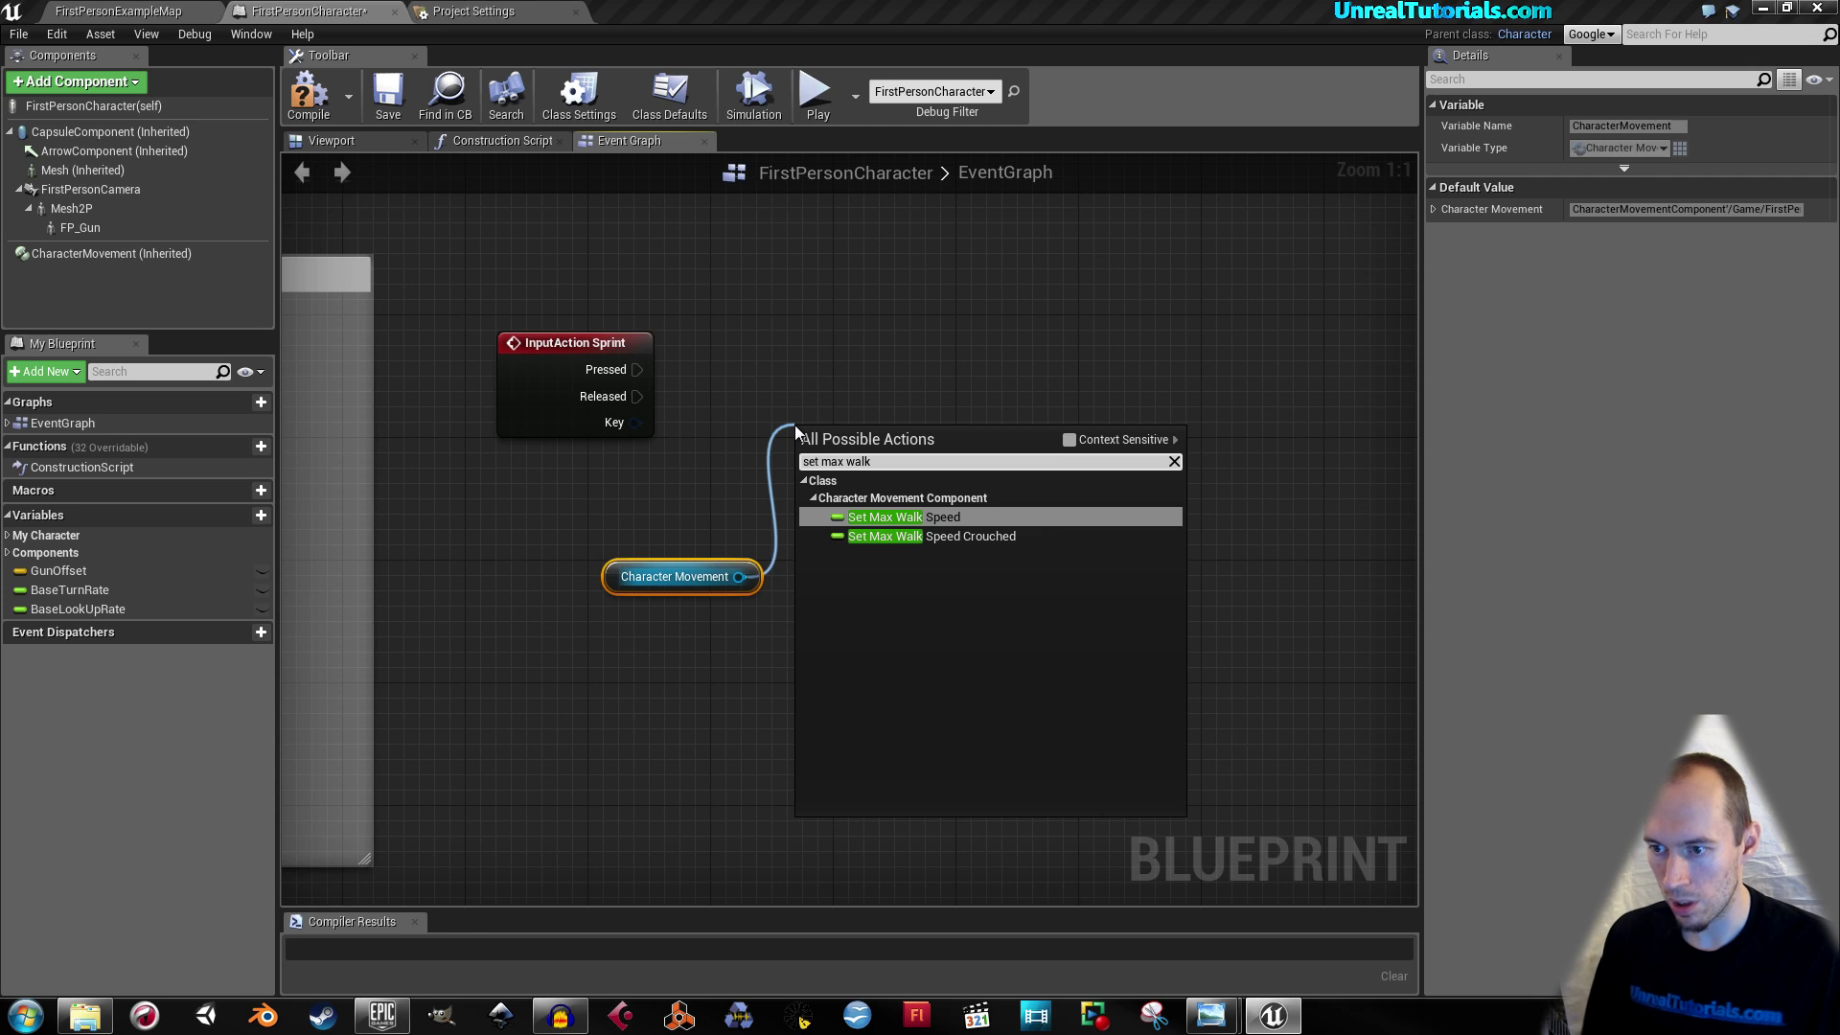
pyautogui.press('Return')
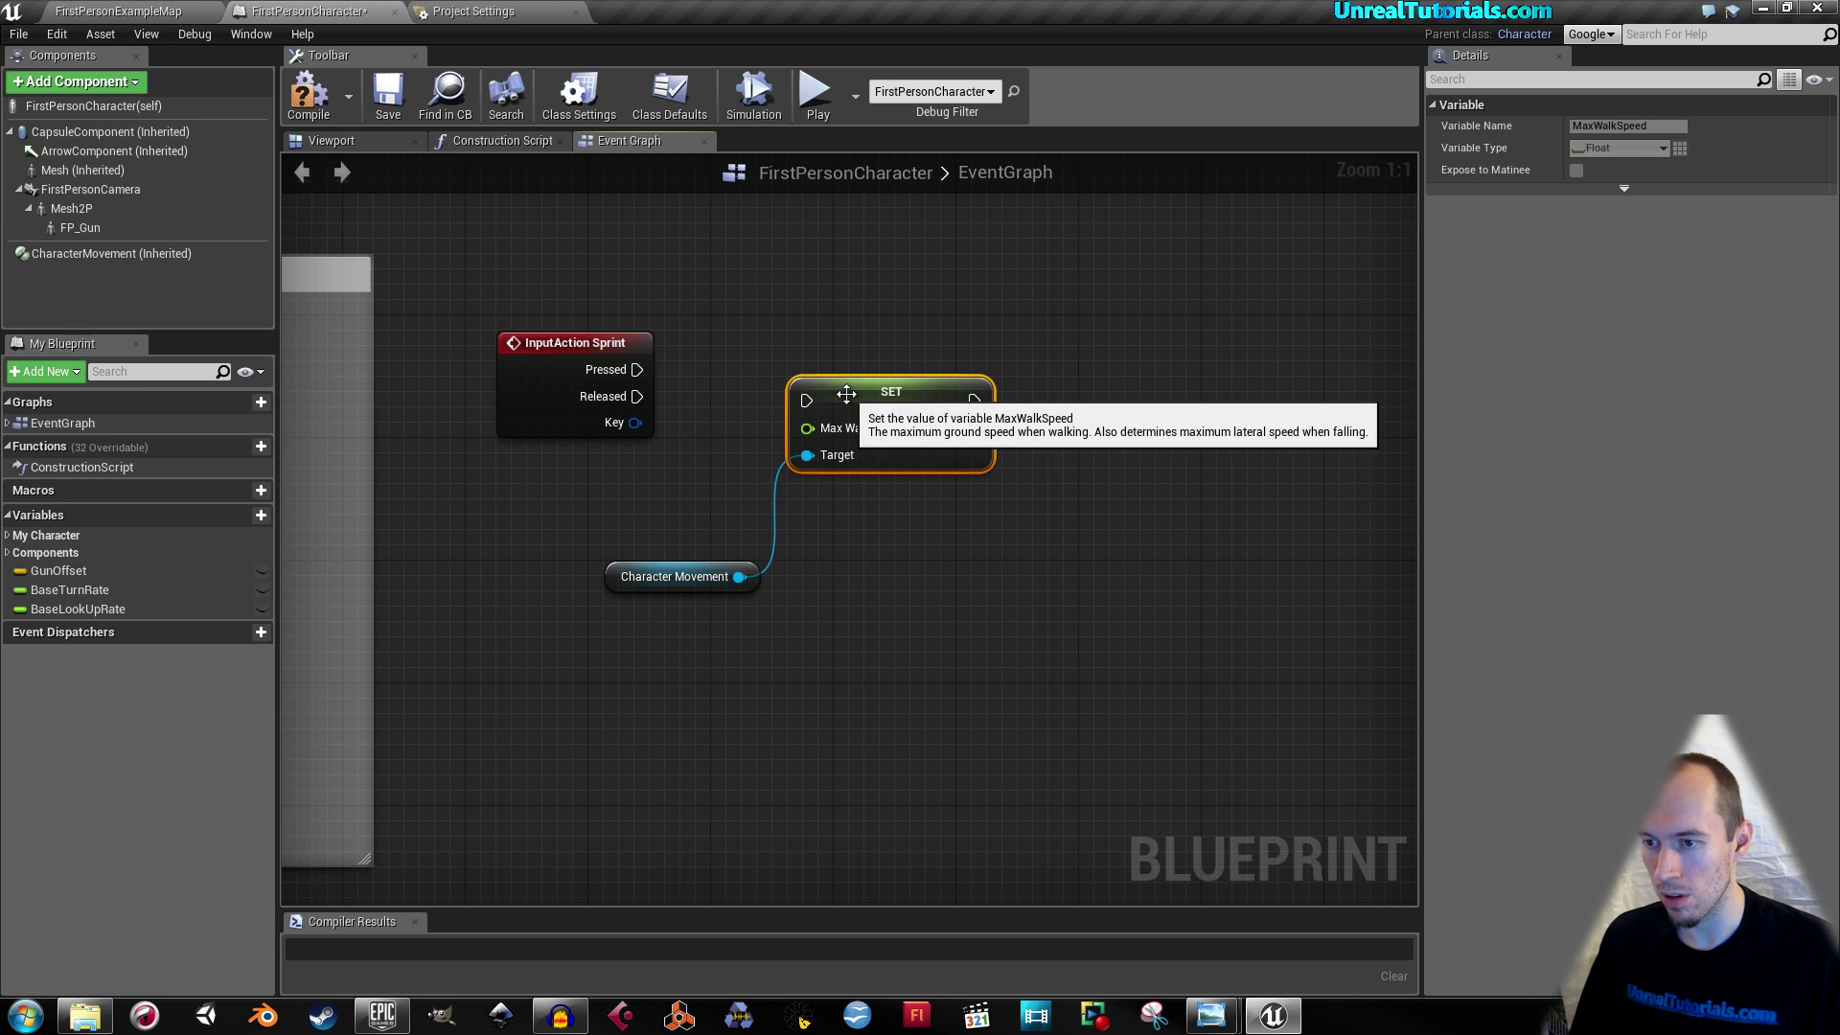
# Step: Duplicate the Set Max Walk Speed node, space the two copies vertically, and wire Character Movement to the copy's target
pyautogui.hotkey('ctrl', 'v')
pyautogui.moveTo(929, 481); pyautogui.dragTo(943, 587)
pyautogui.moveTo(887, 395); pyautogui.dragTo(921, 278)
pyautogui.moveTo(968, 566); pyautogui.dragTo(889, 553)
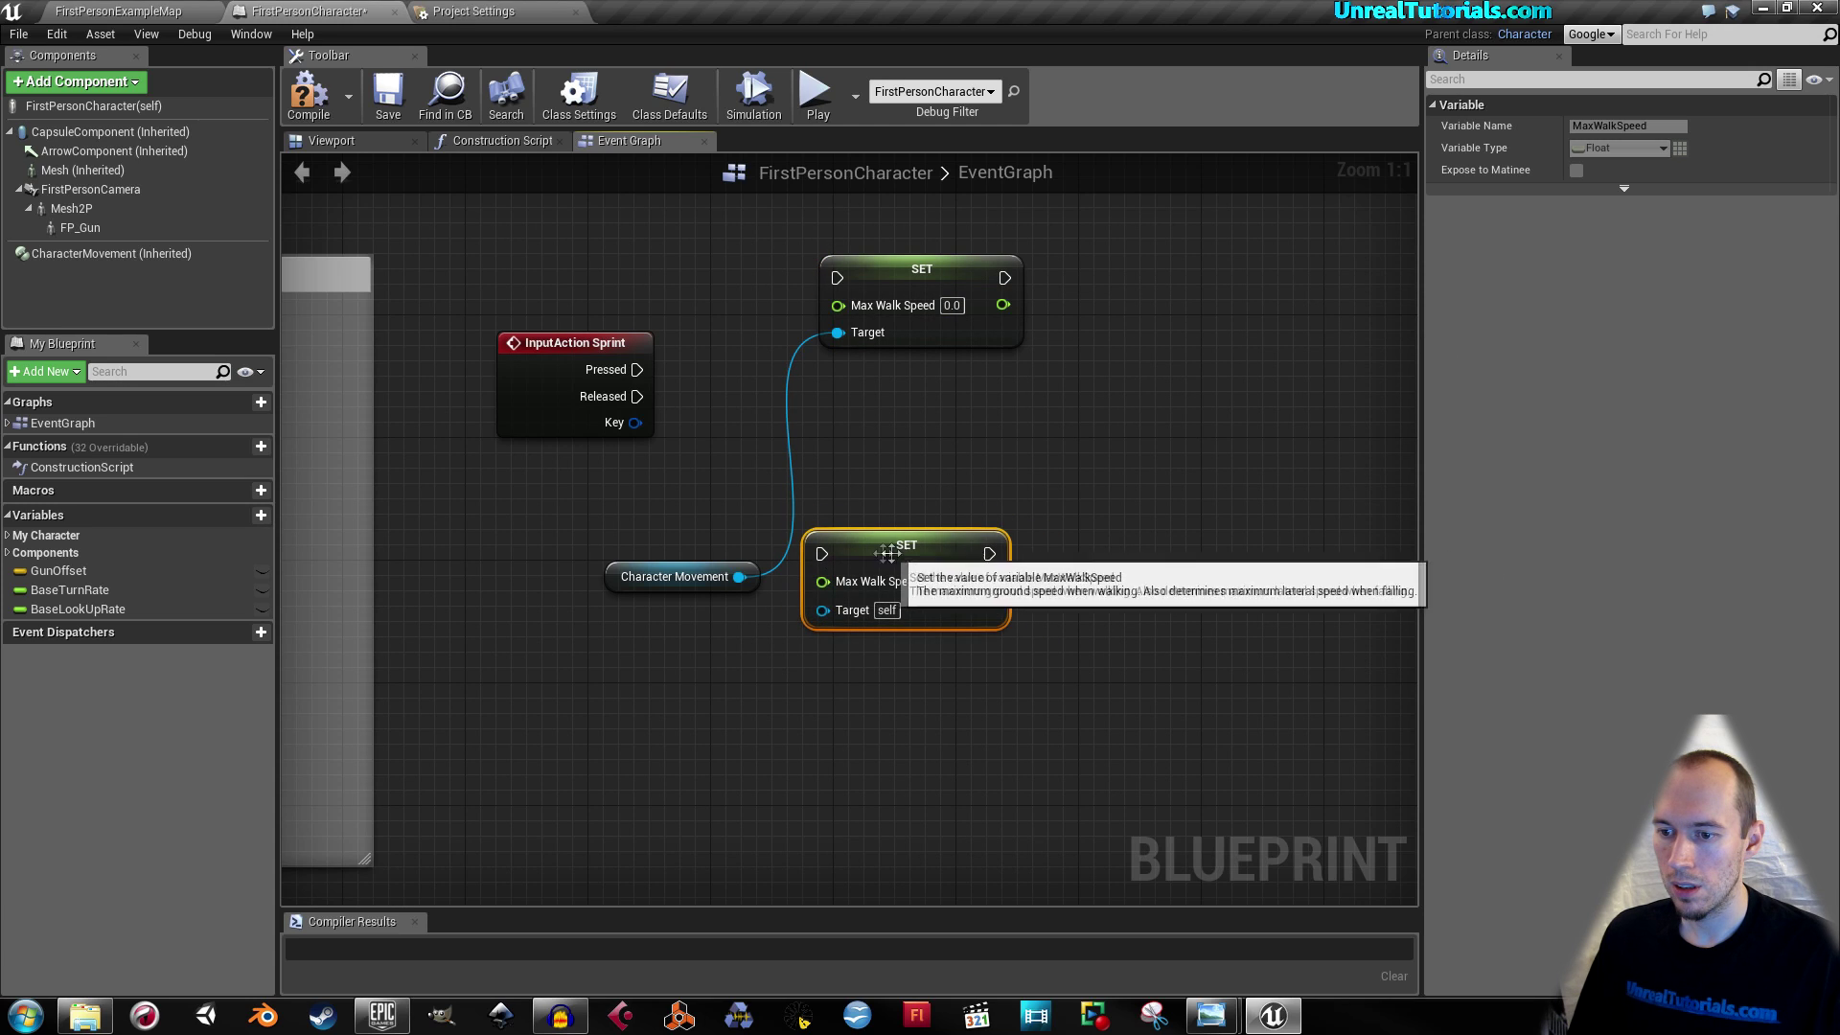
pyautogui.moveTo(718, 577); pyautogui.dragTo(819, 608)
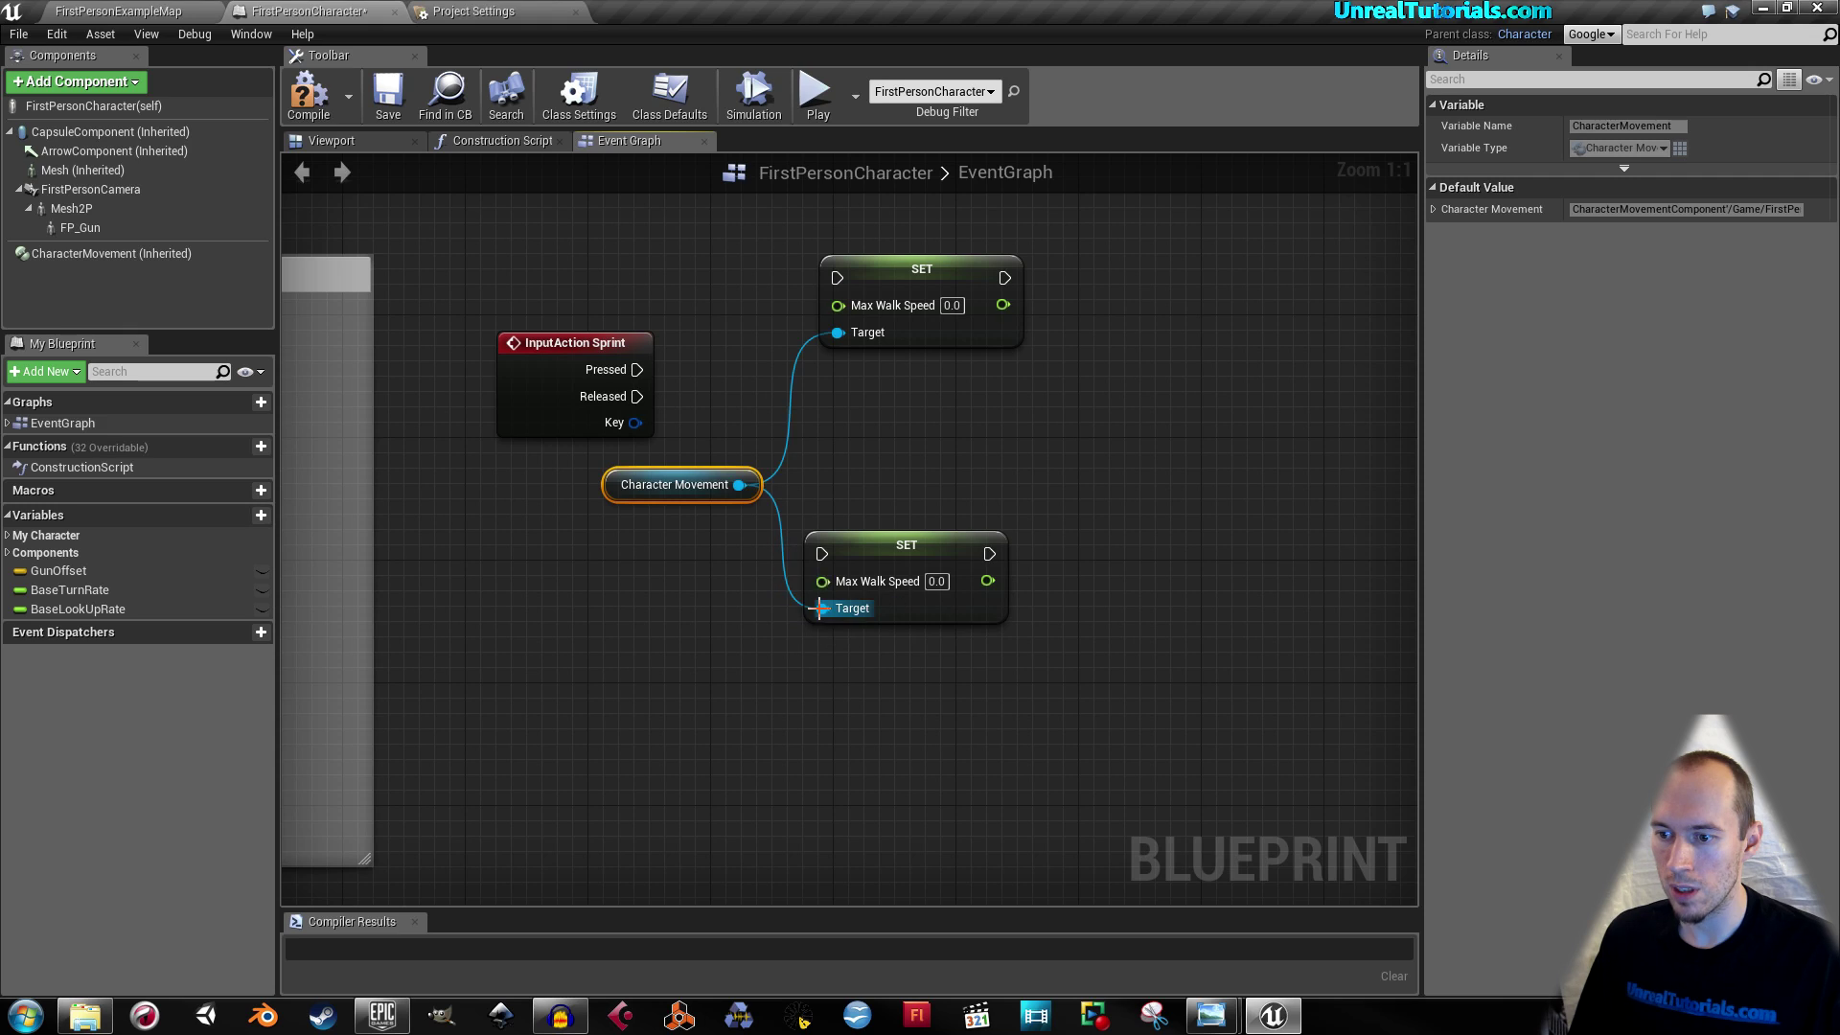
# Step: Align the two SET nodes and connect the Sprint event's Pressed output to the upper one and Released to the lower one
pyautogui.moveTo(895, 544); pyautogui.dragTo(926, 439)
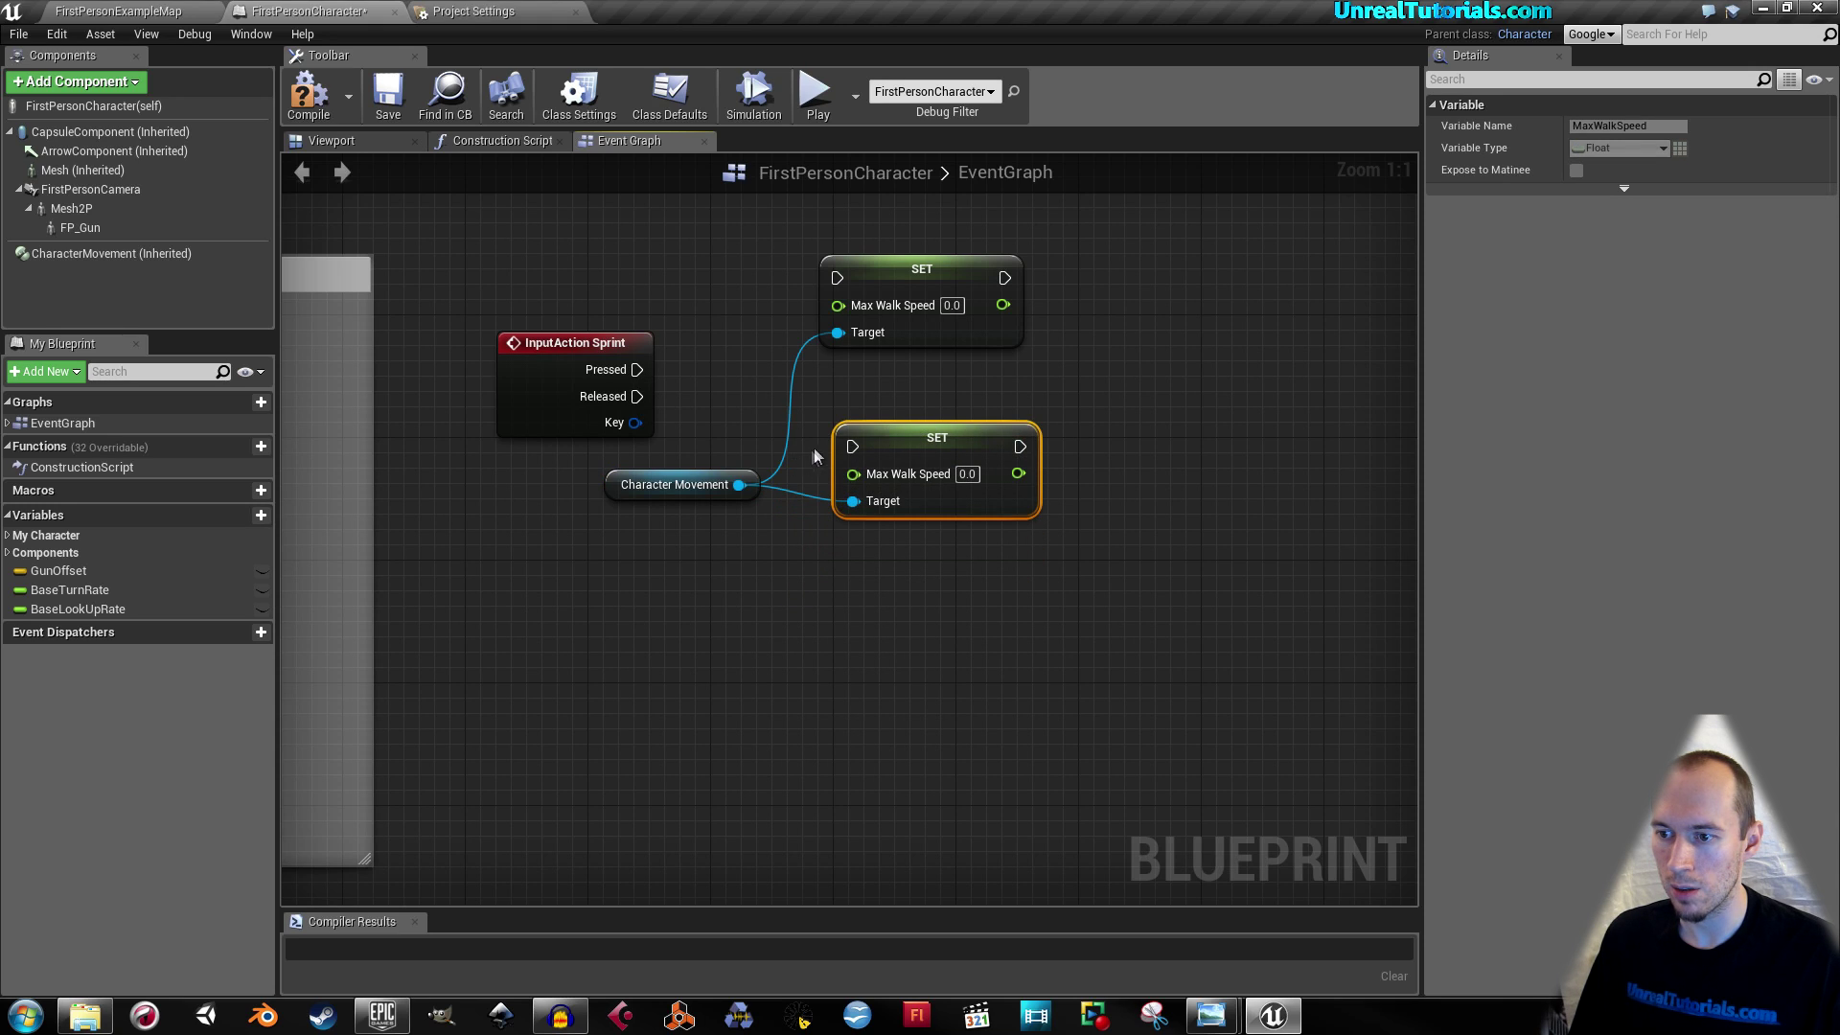
pyautogui.moveTo(856, 288)
pyautogui.mouseDown()
pyautogui.moveTo(886, 319)
pyautogui.moveTo(870, 319)
pyautogui.mouseUp()
pyautogui.moveTo(636, 370); pyautogui.dragTo(853, 310)
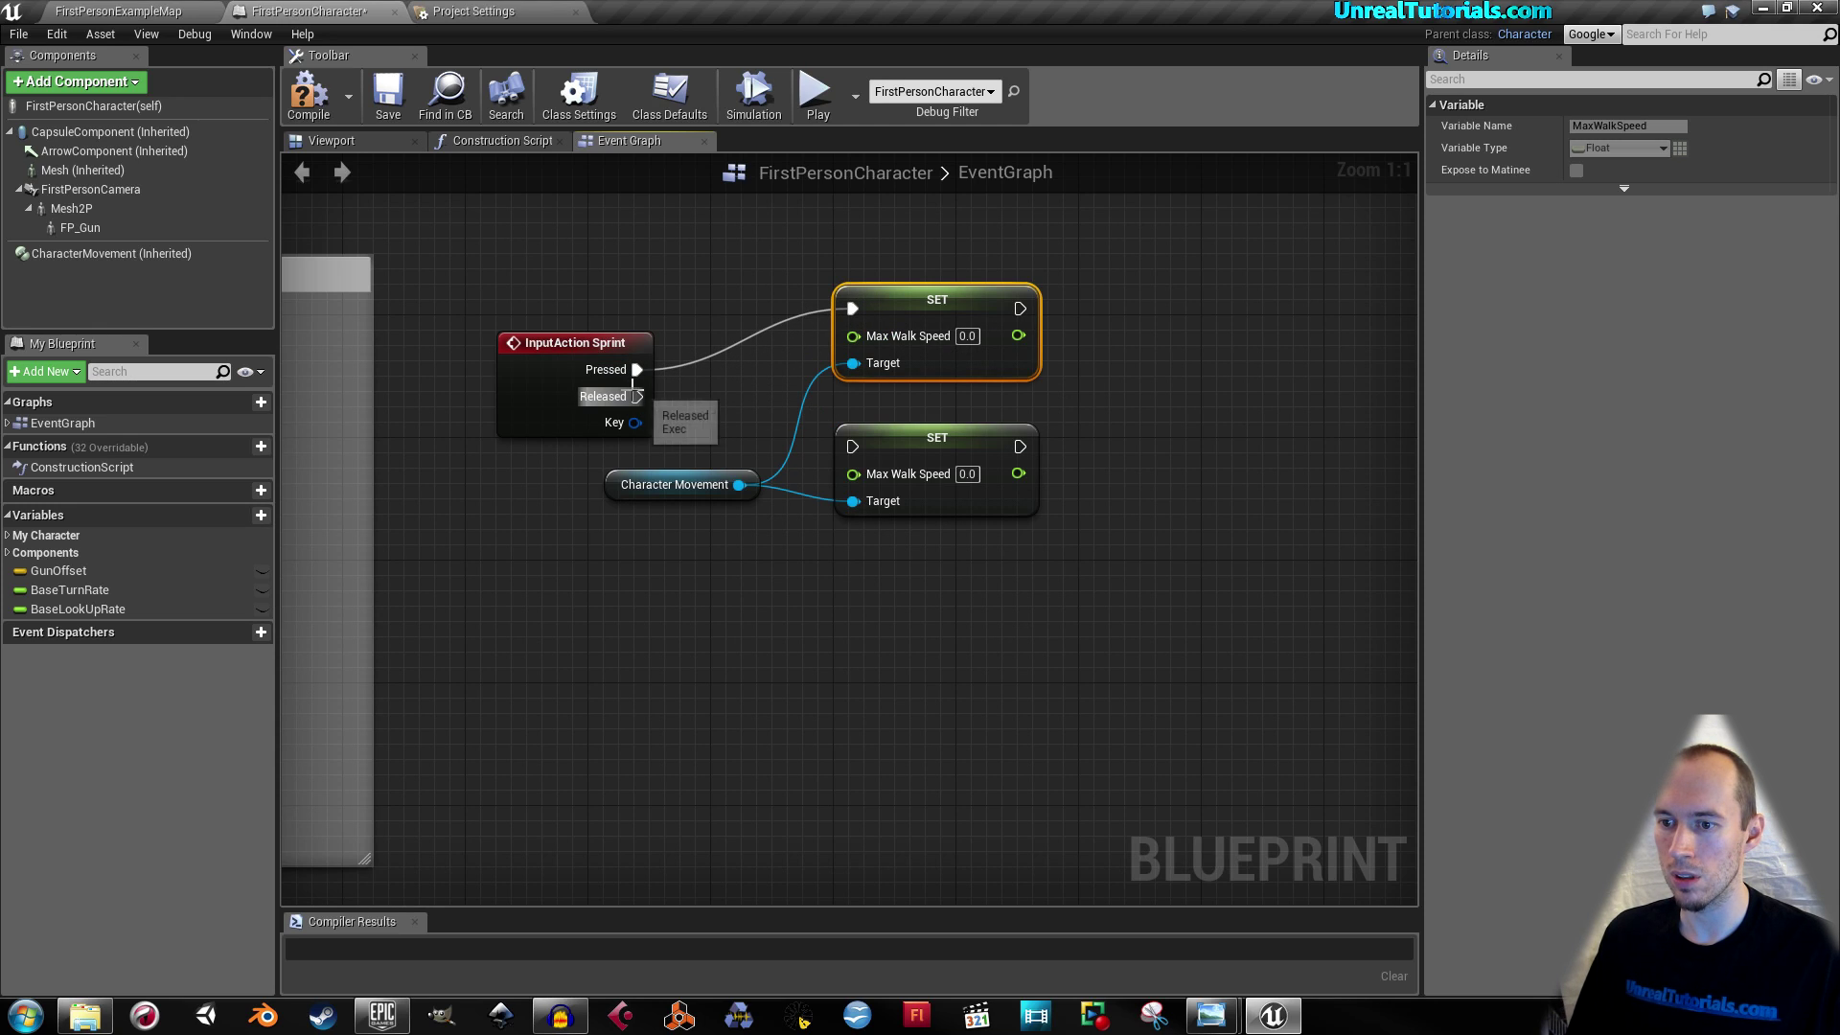
pyautogui.moveTo(634, 393); pyautogui.dragTo(853, 446)
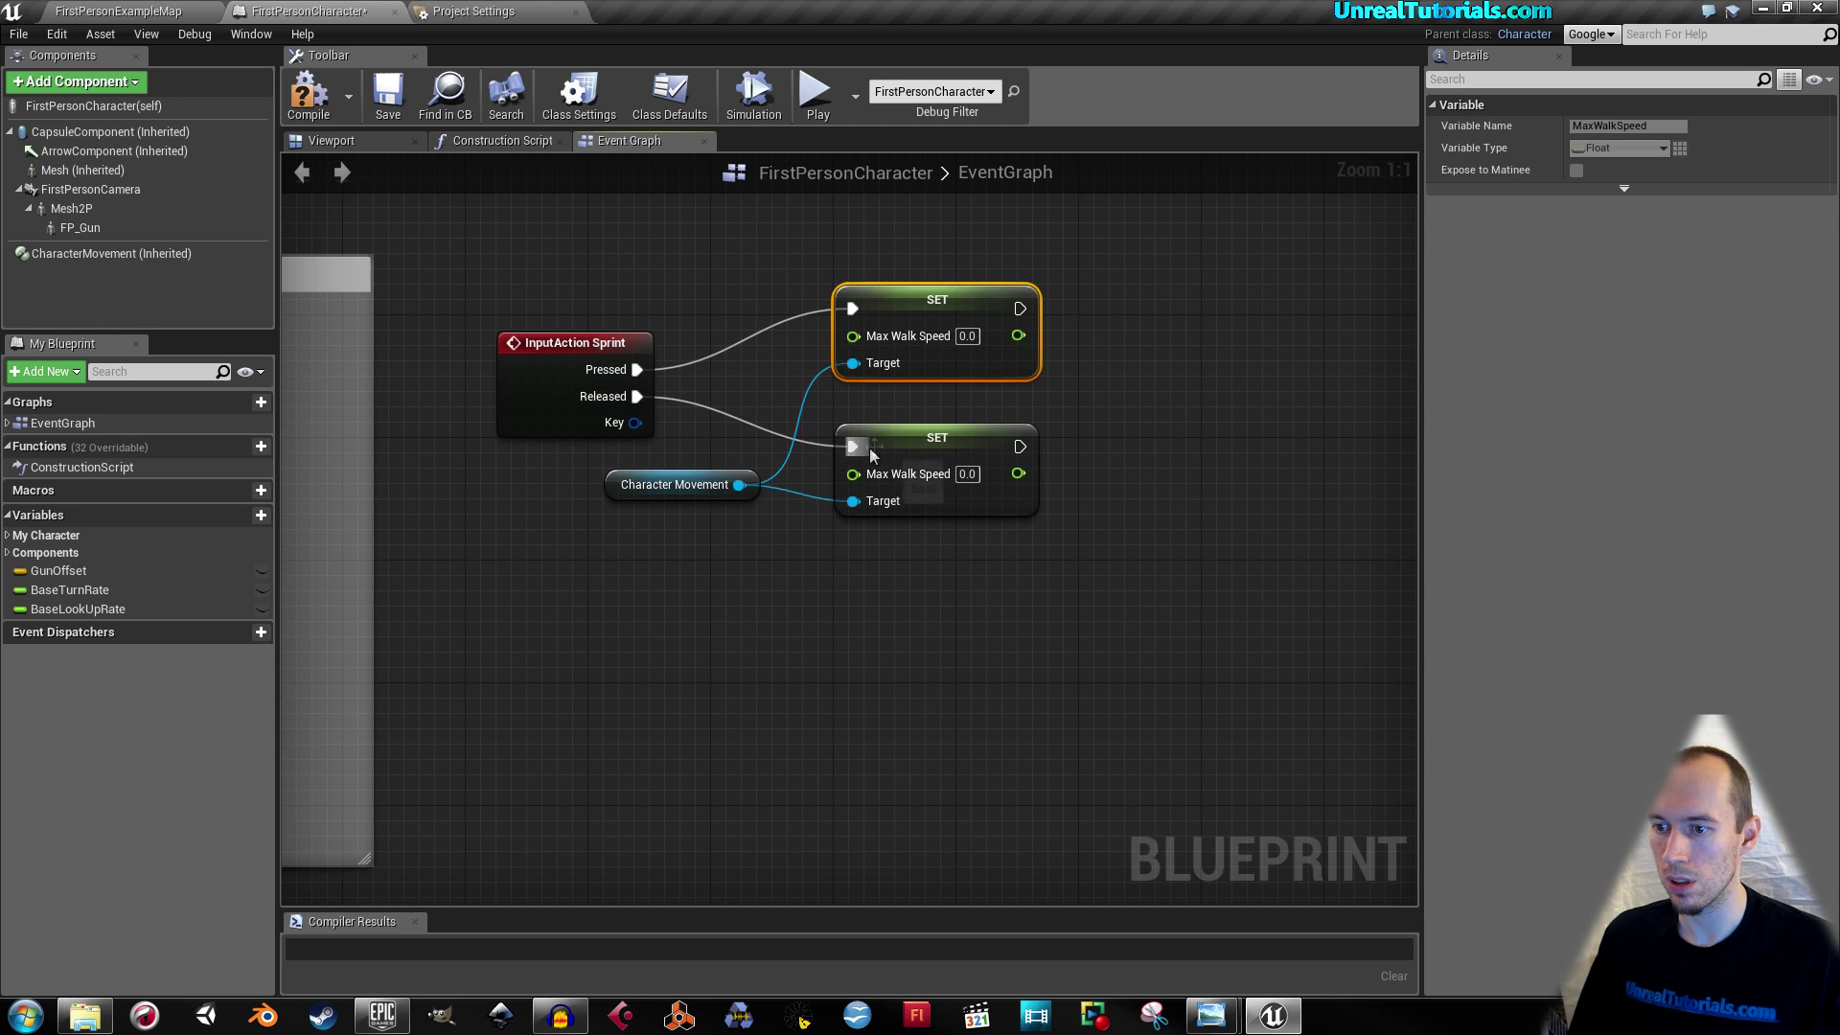
pyautogui.click(882, 445)
pyautogui.click(893, 395)
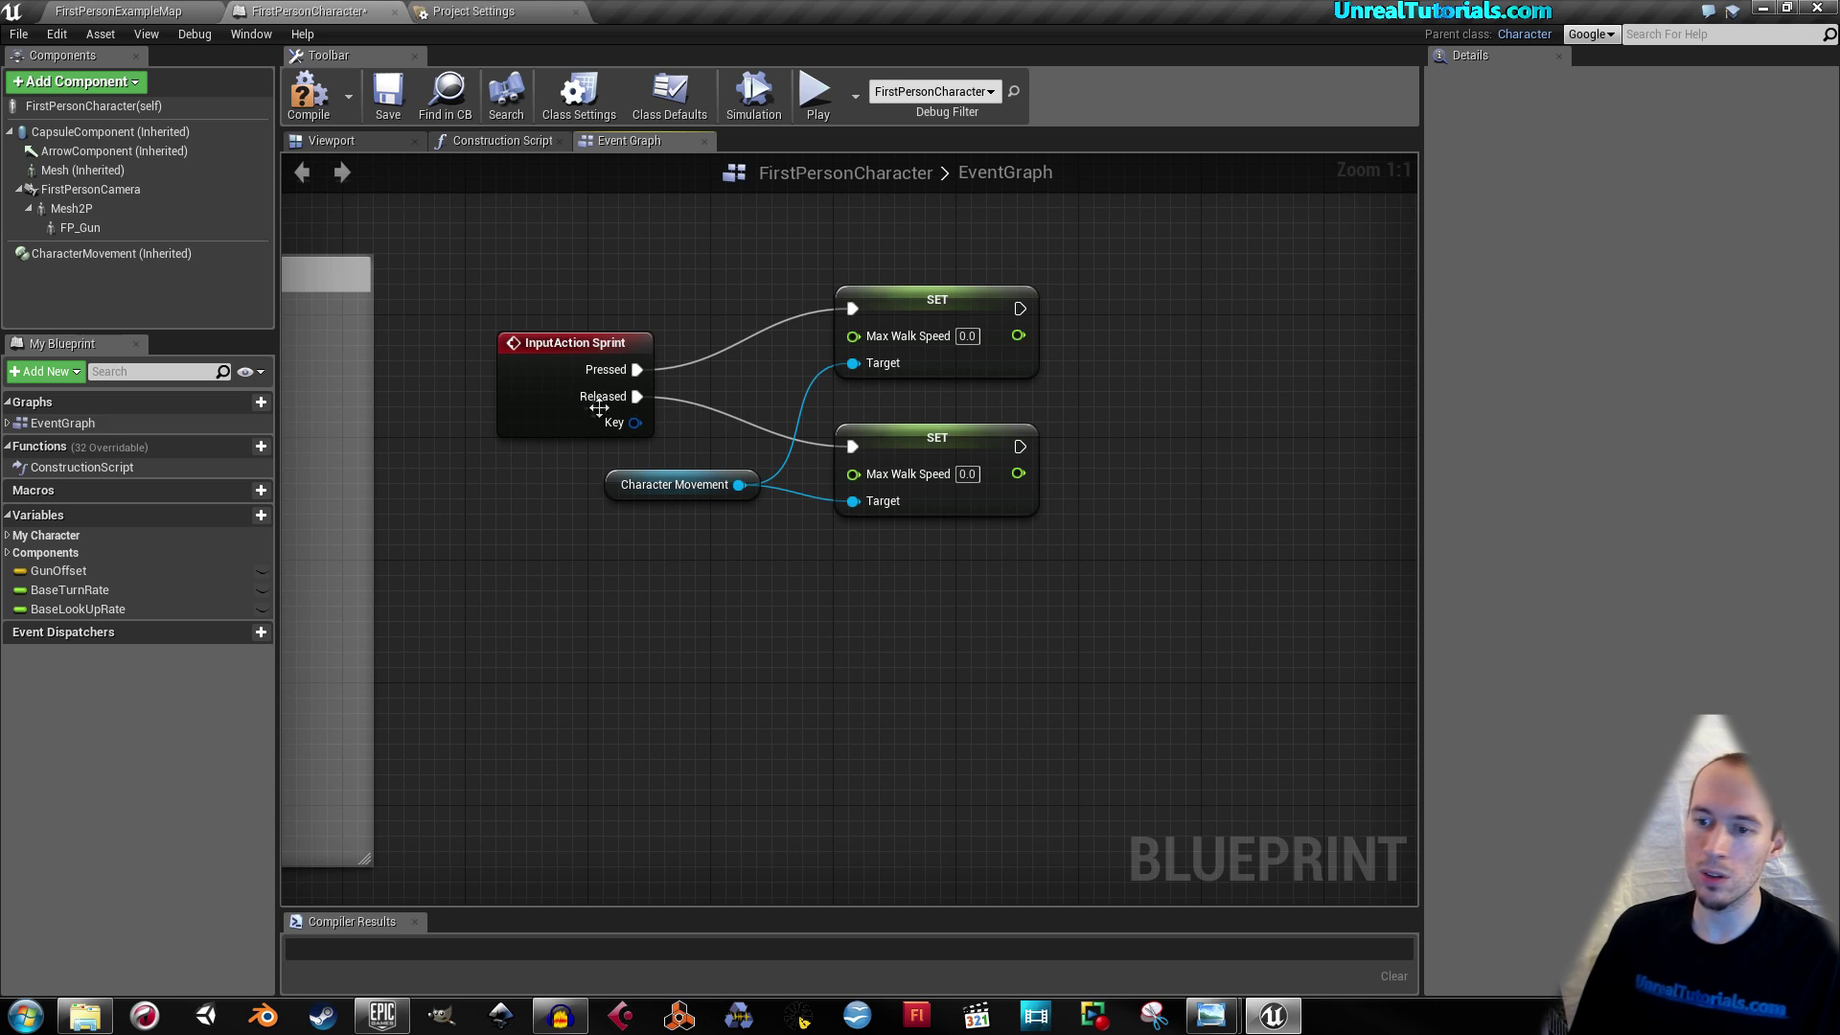
# Step: Set Max Walk Speed to 500 on the SET node wired to Released, and compile and save the blueprint
pyautogui.click(969, 474)
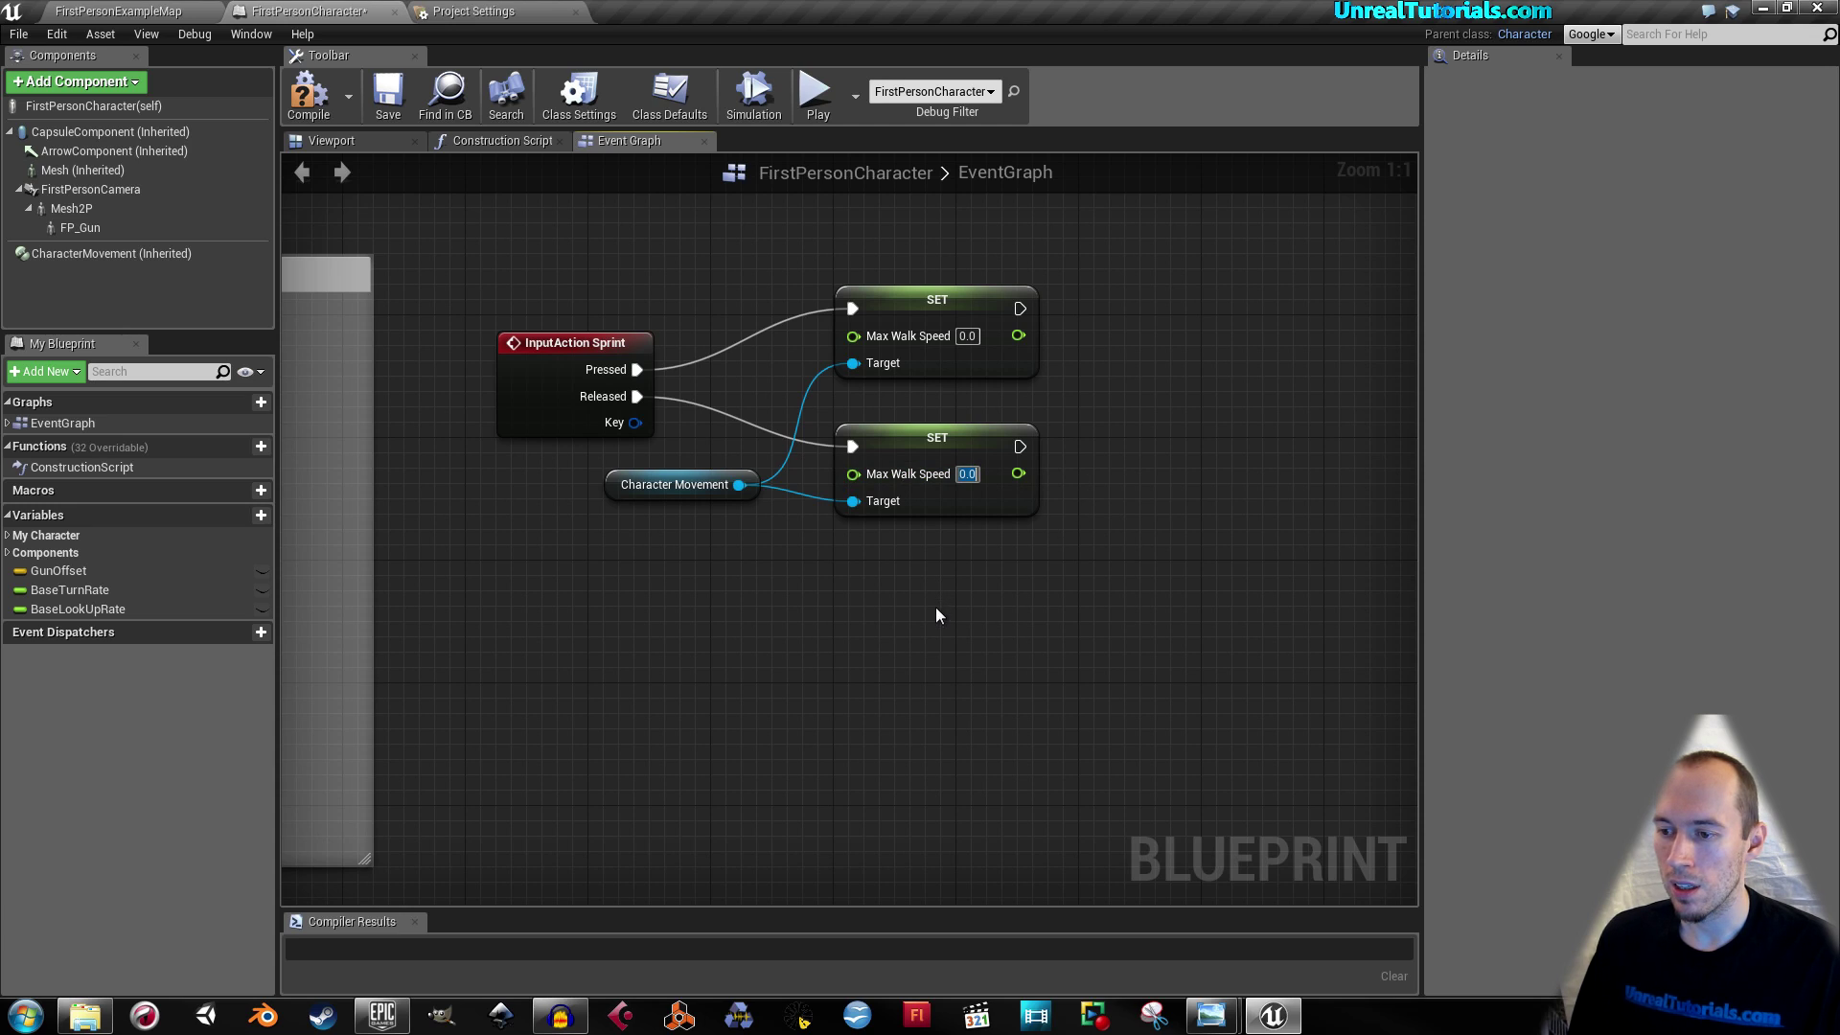
pyautogui.write('500')
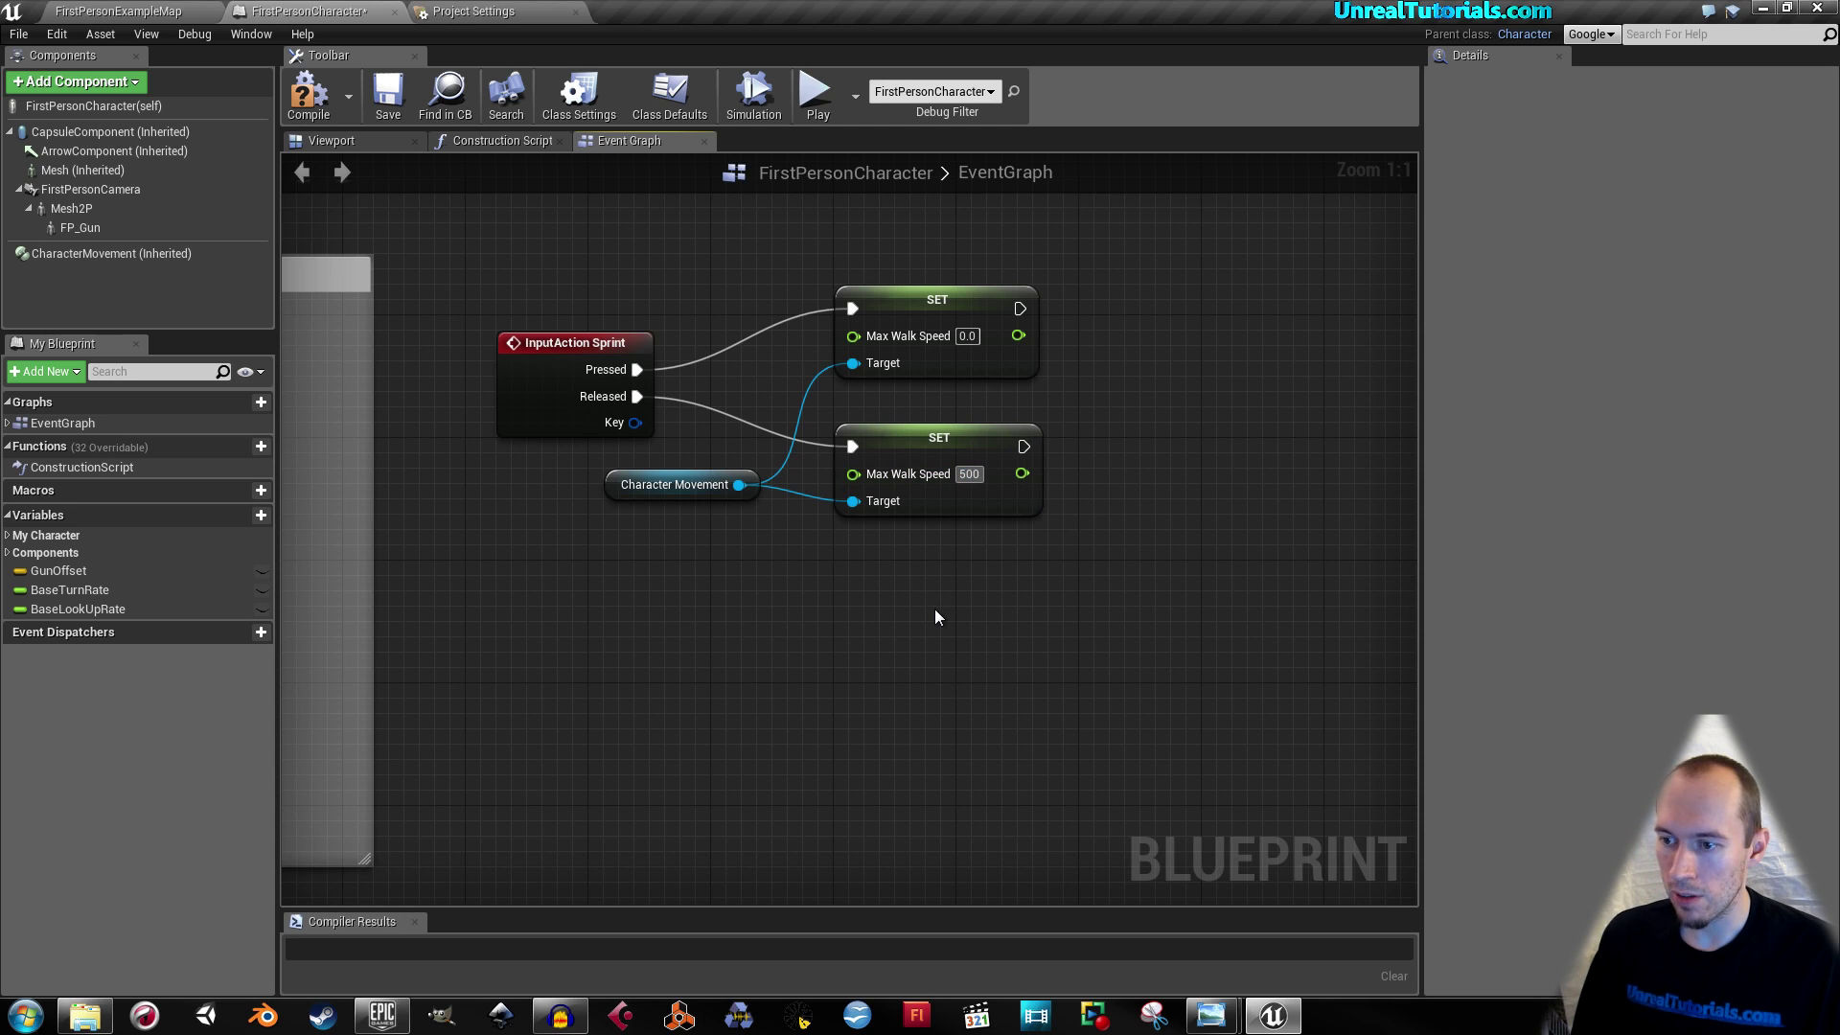
pyautogui.press('Return')
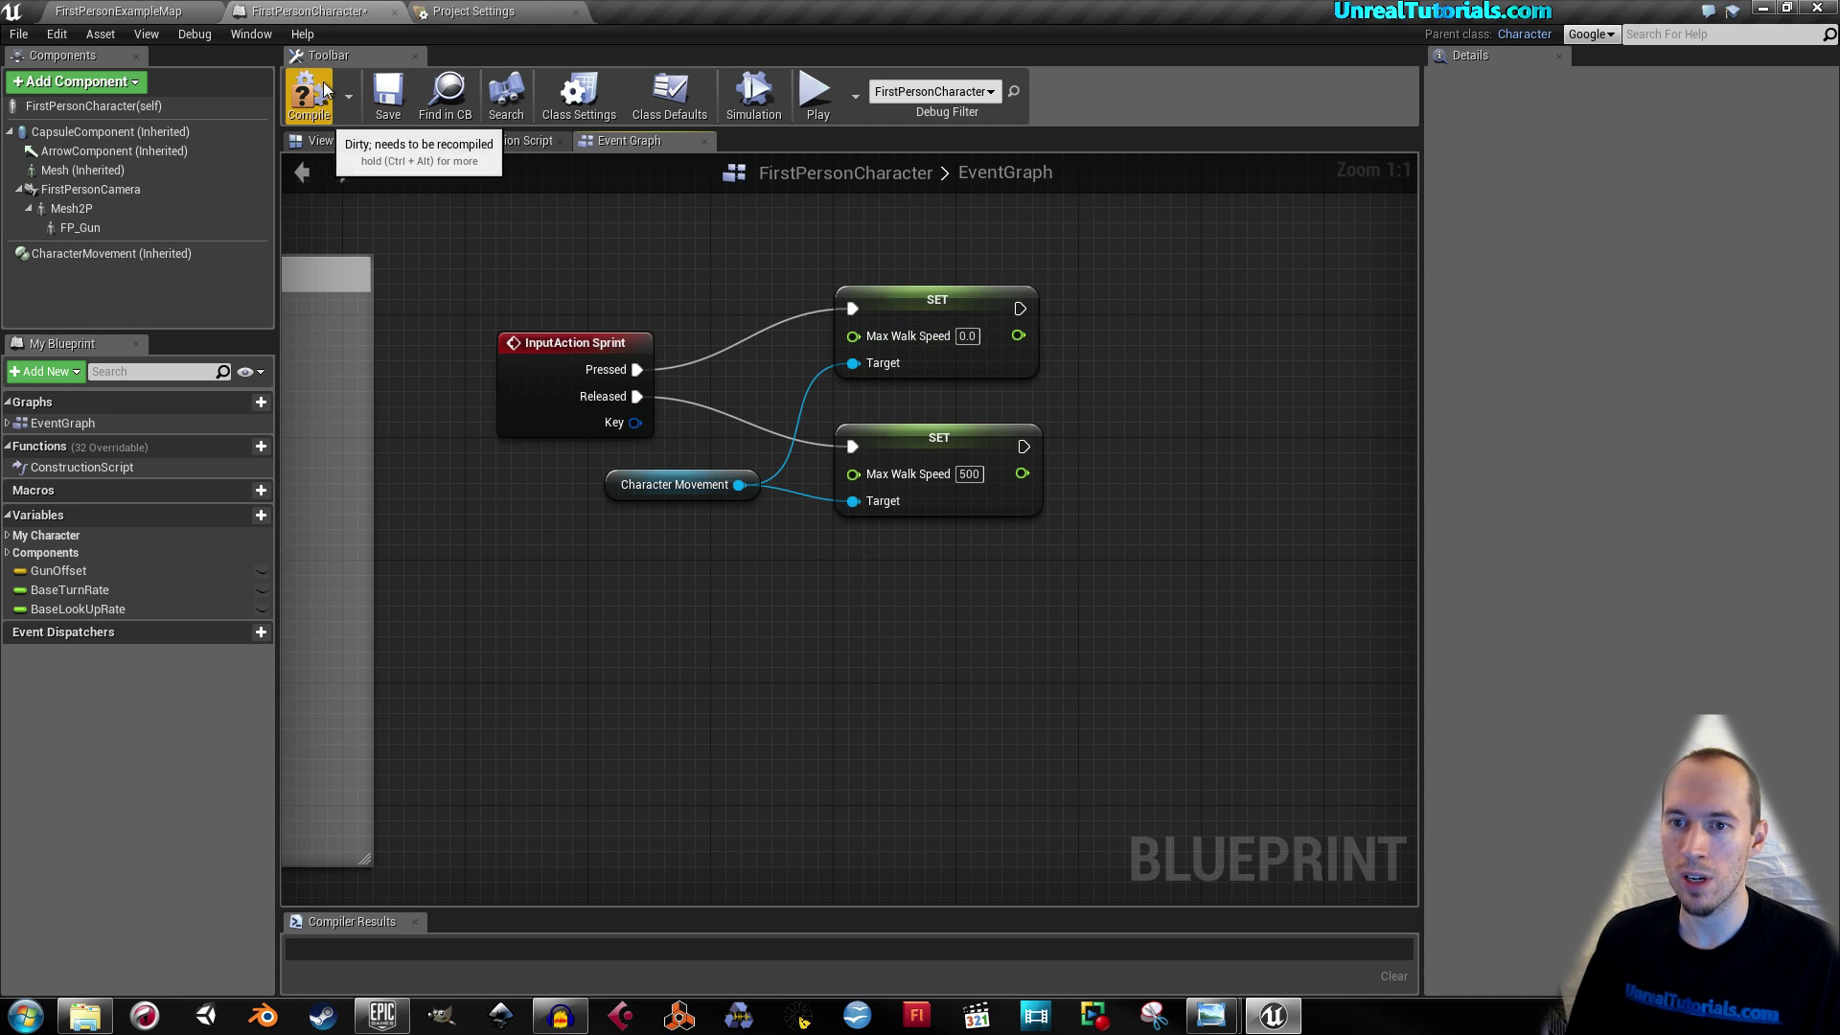
pyautogui.click(378, 97)
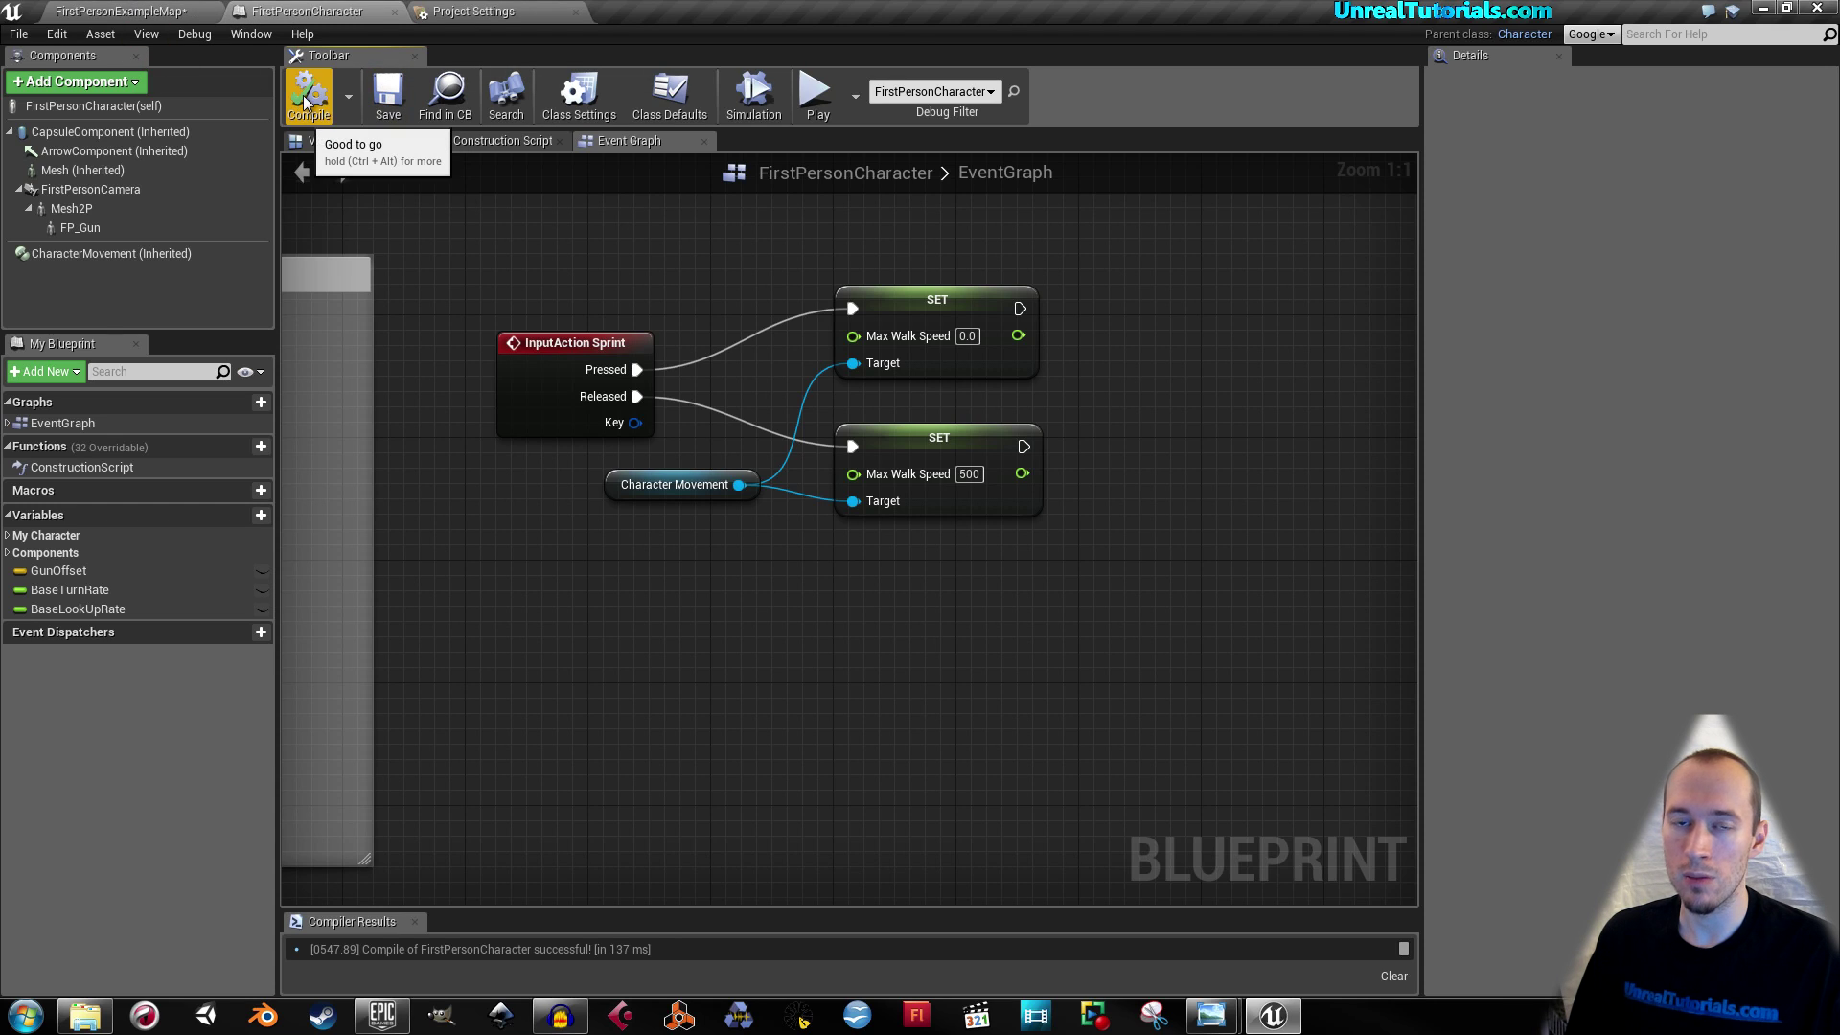
# Step: Play-test the FirstPersonExampleMap level, walking around to check the character's movement speed, and stop the session
pyautogui.click(73, 17)
pyautogui.click(1004, 98)
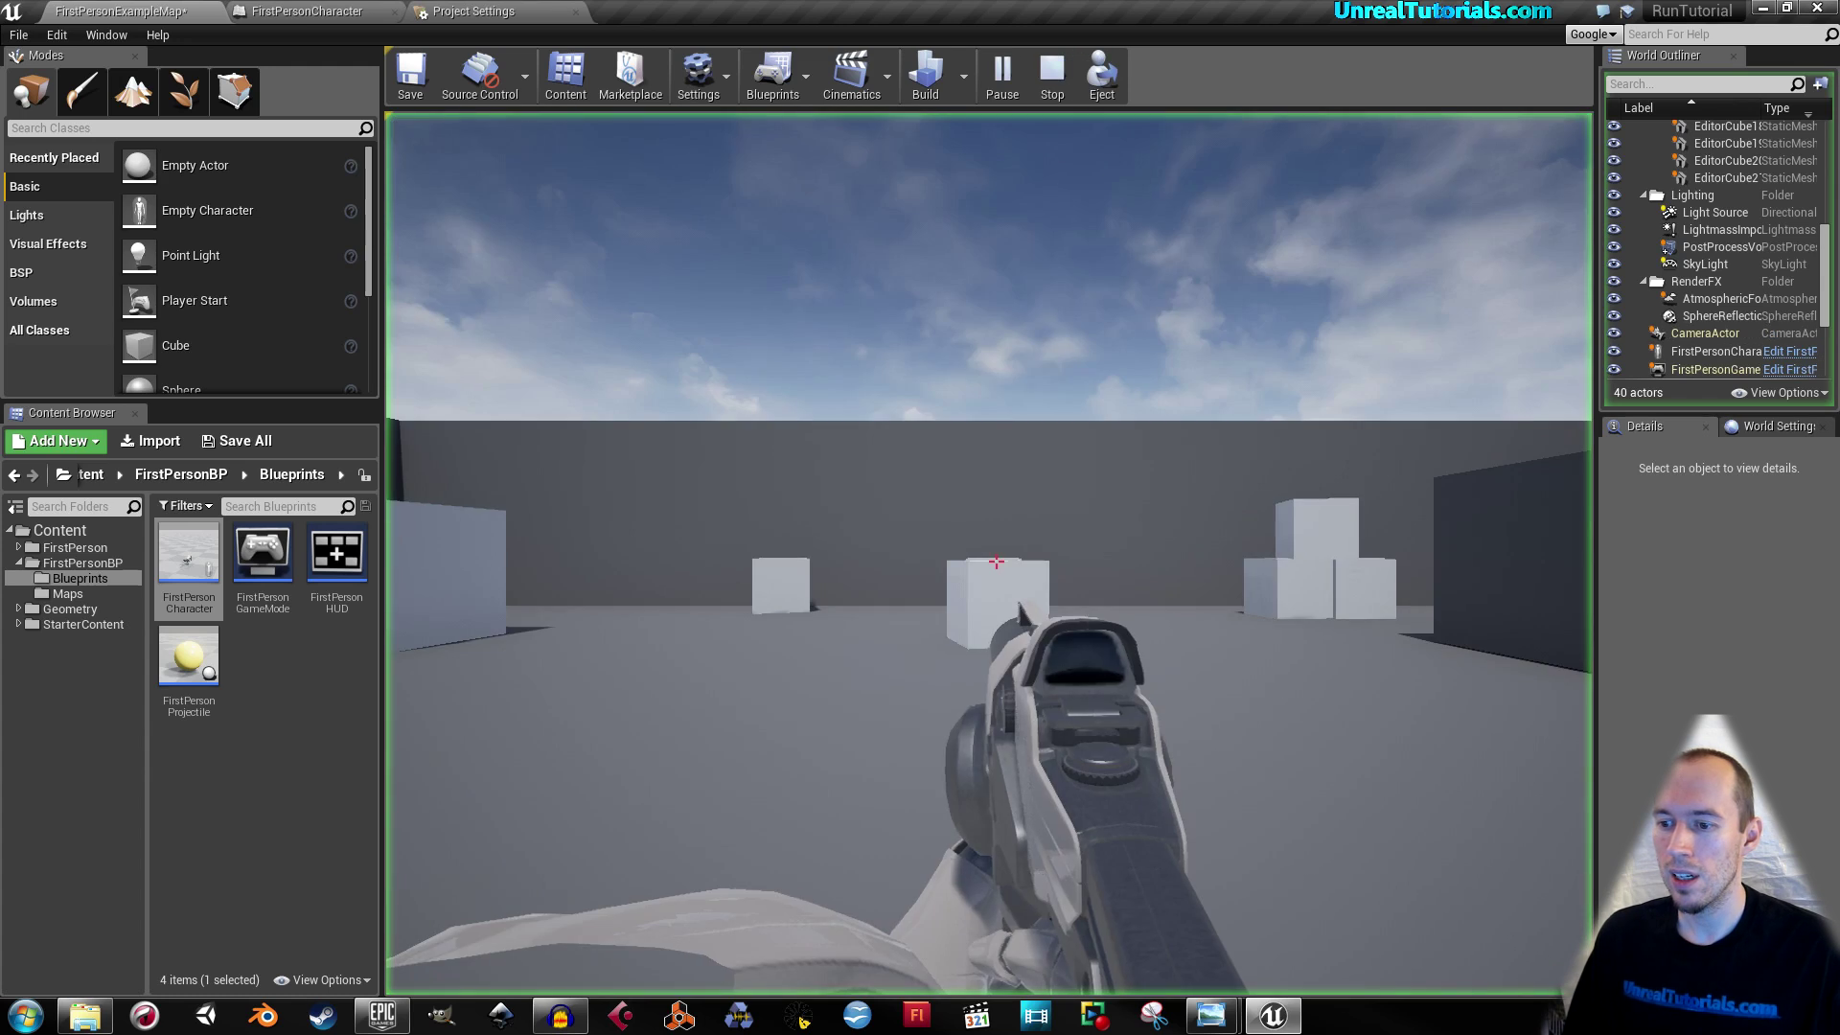
pyautogui.press('w')
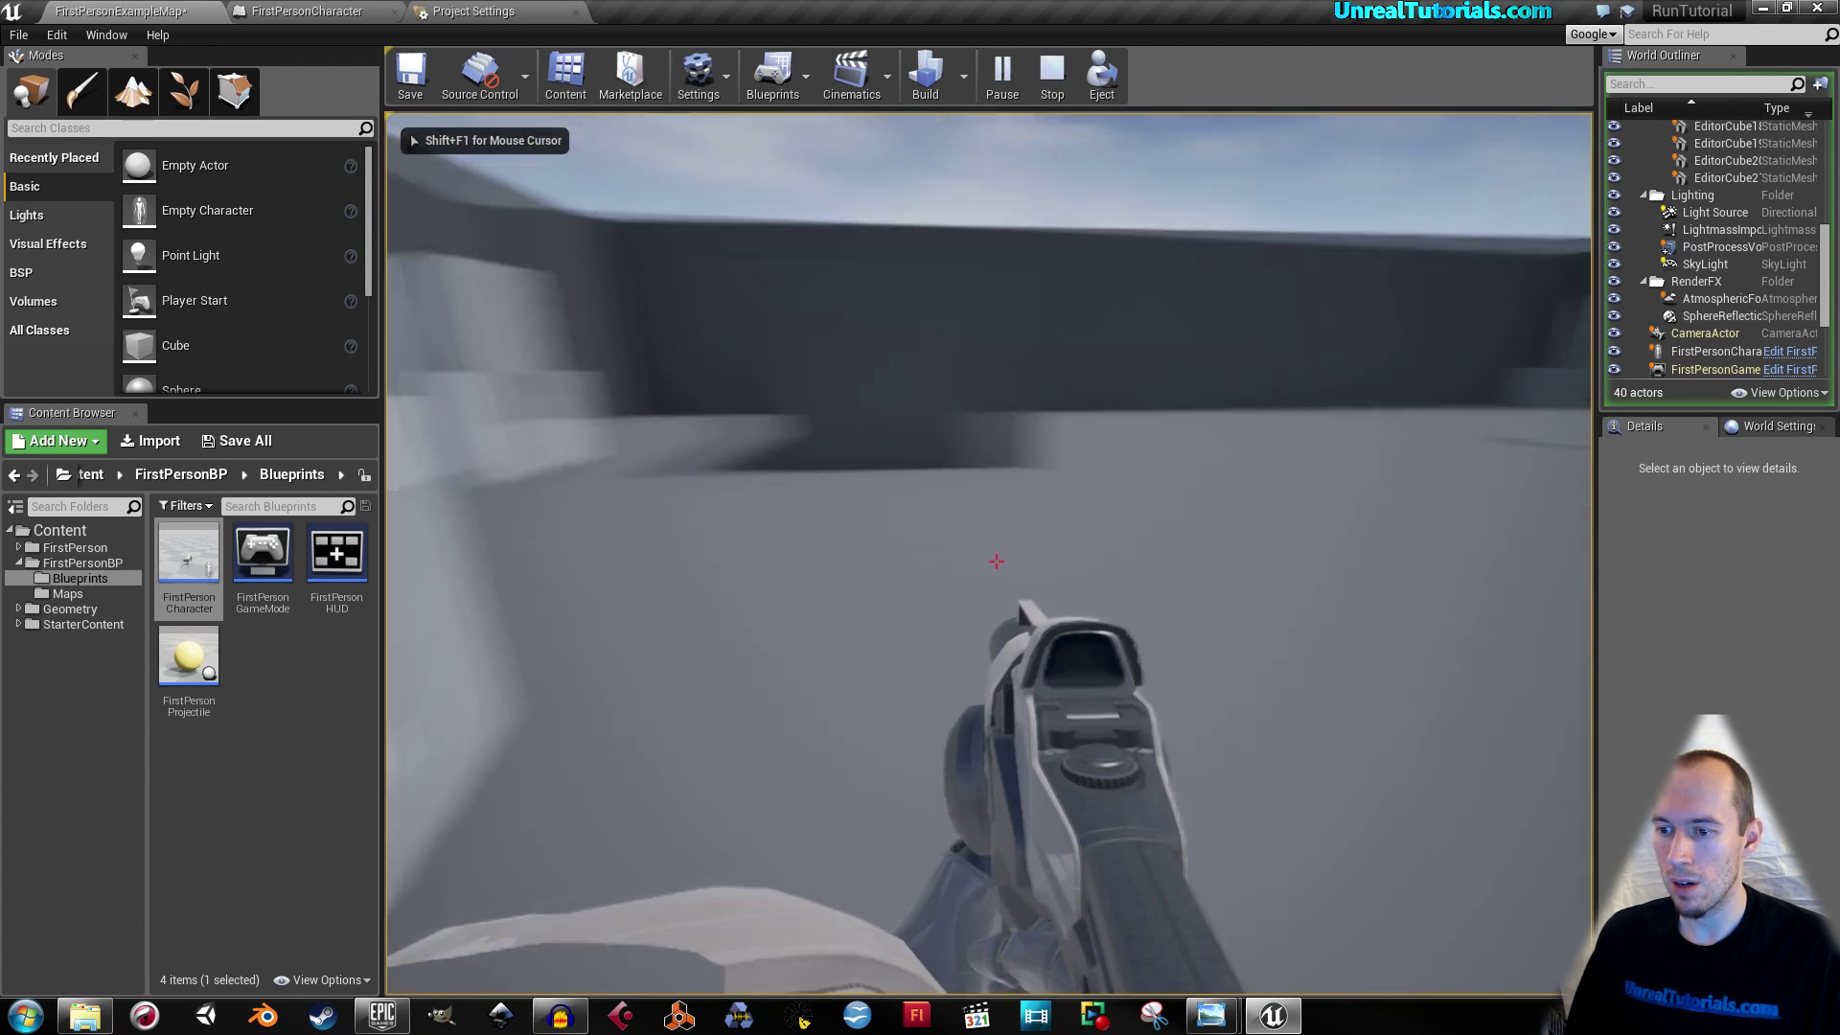
pyautogui.press('w')
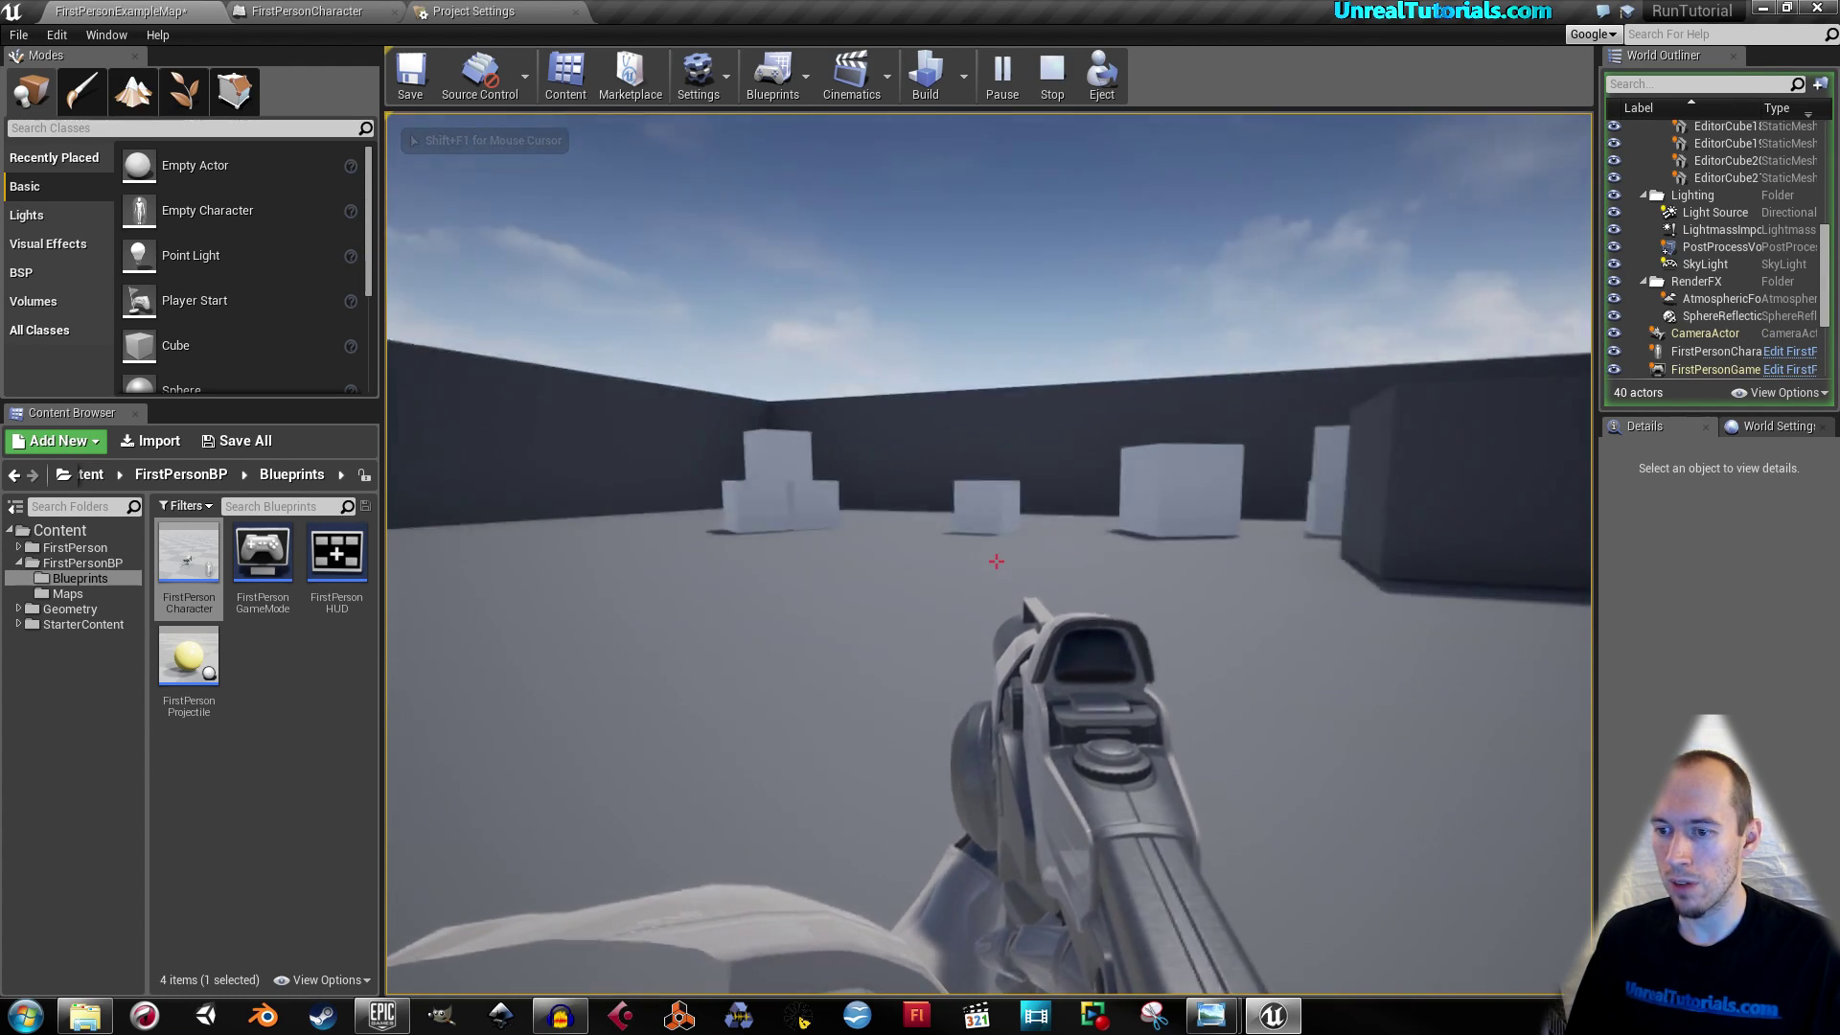
pyautogui.press('w')
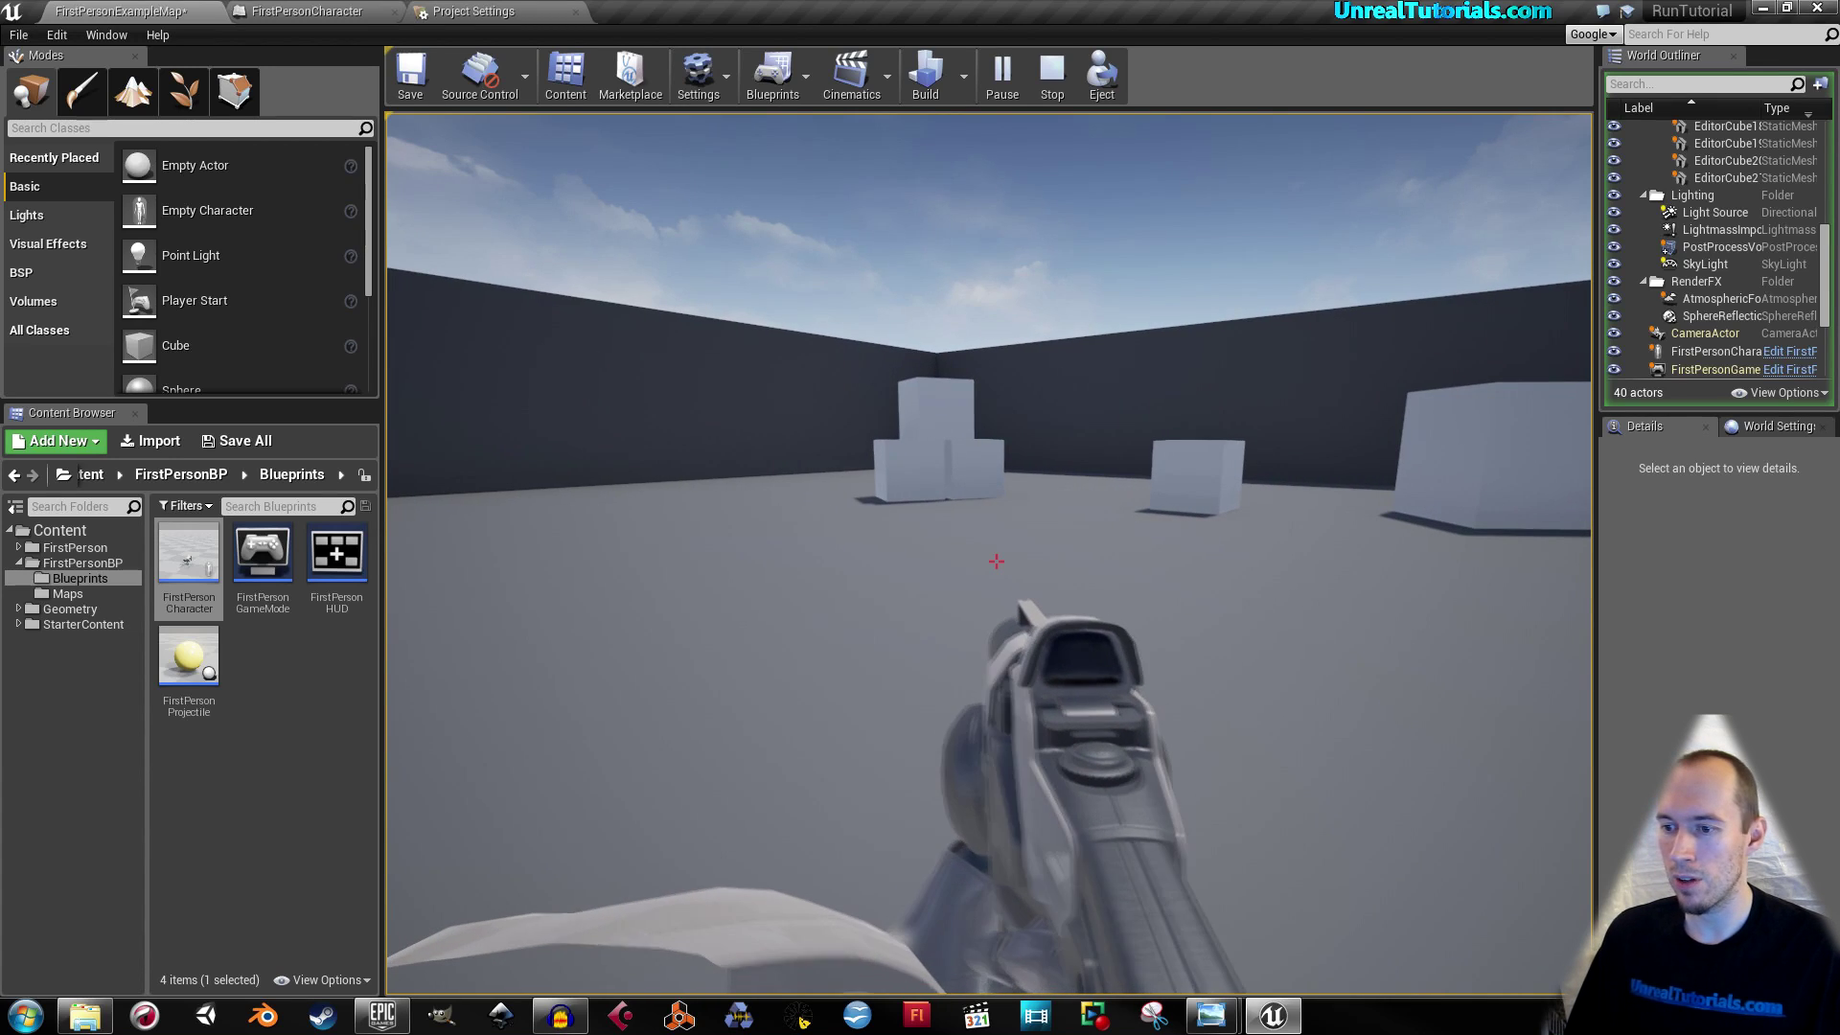
pyautogui.press('w')
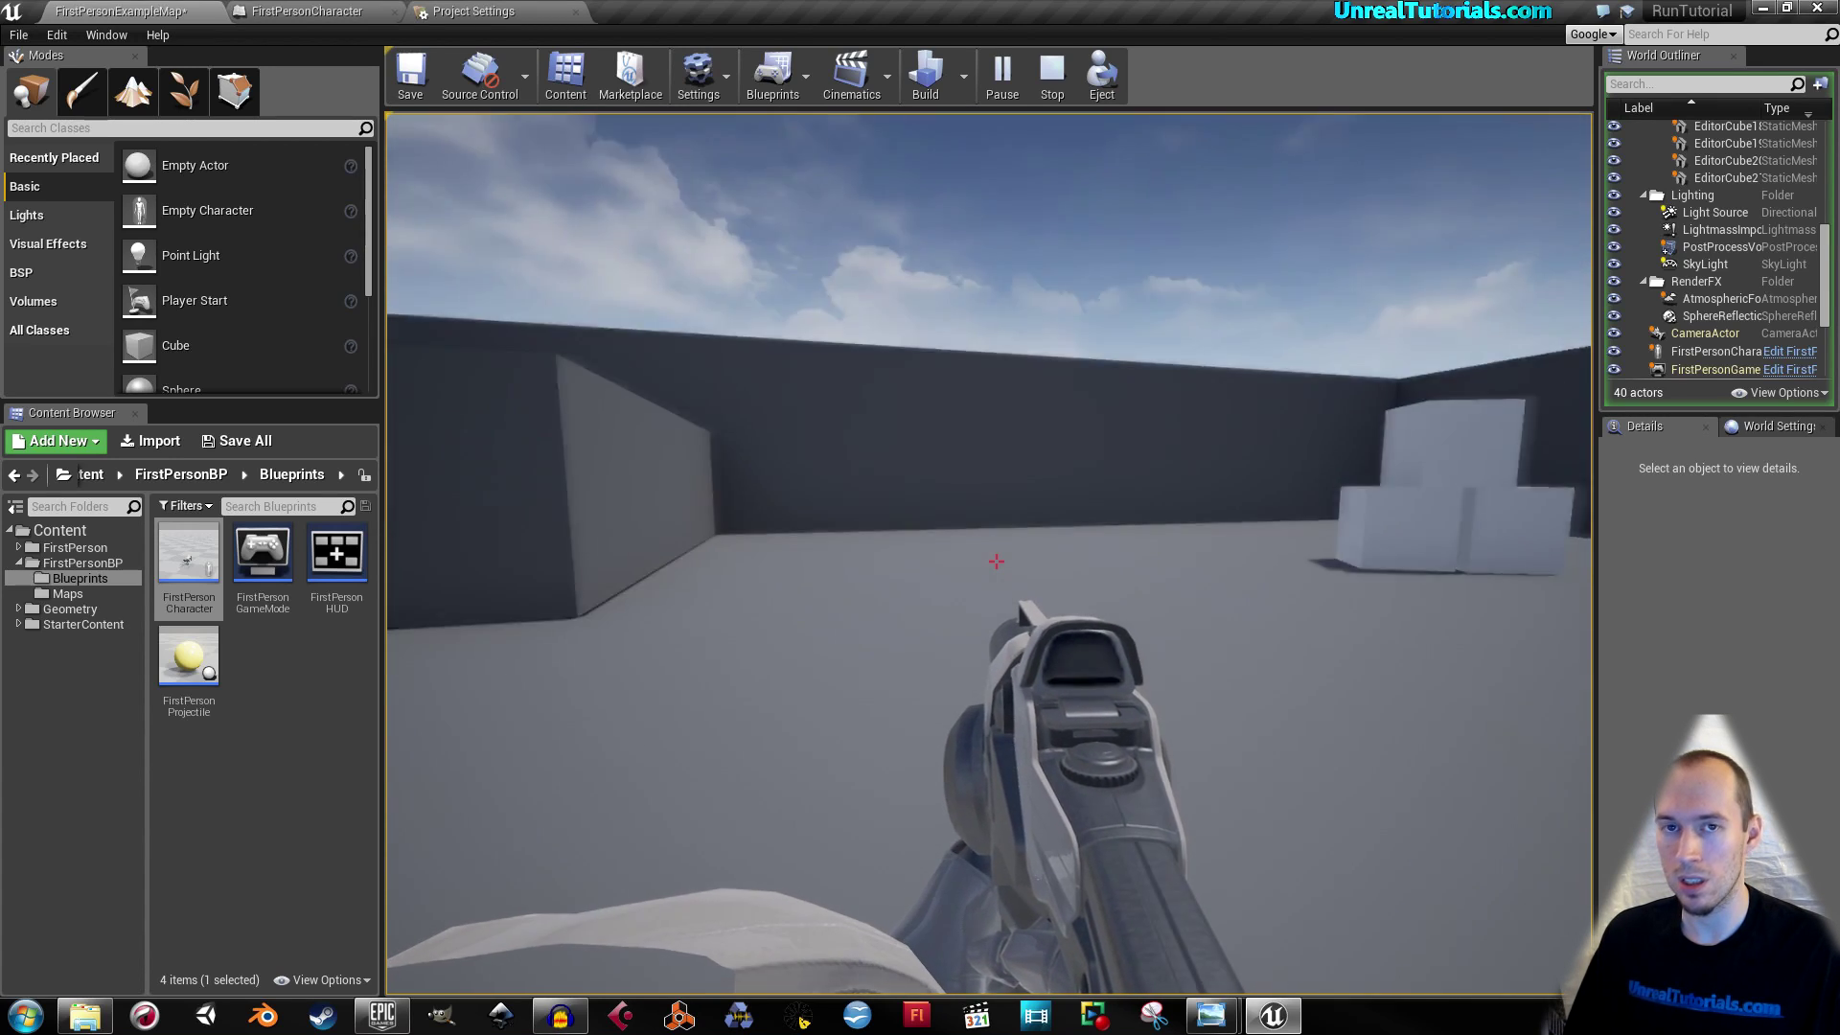
pyautogui.press('w')
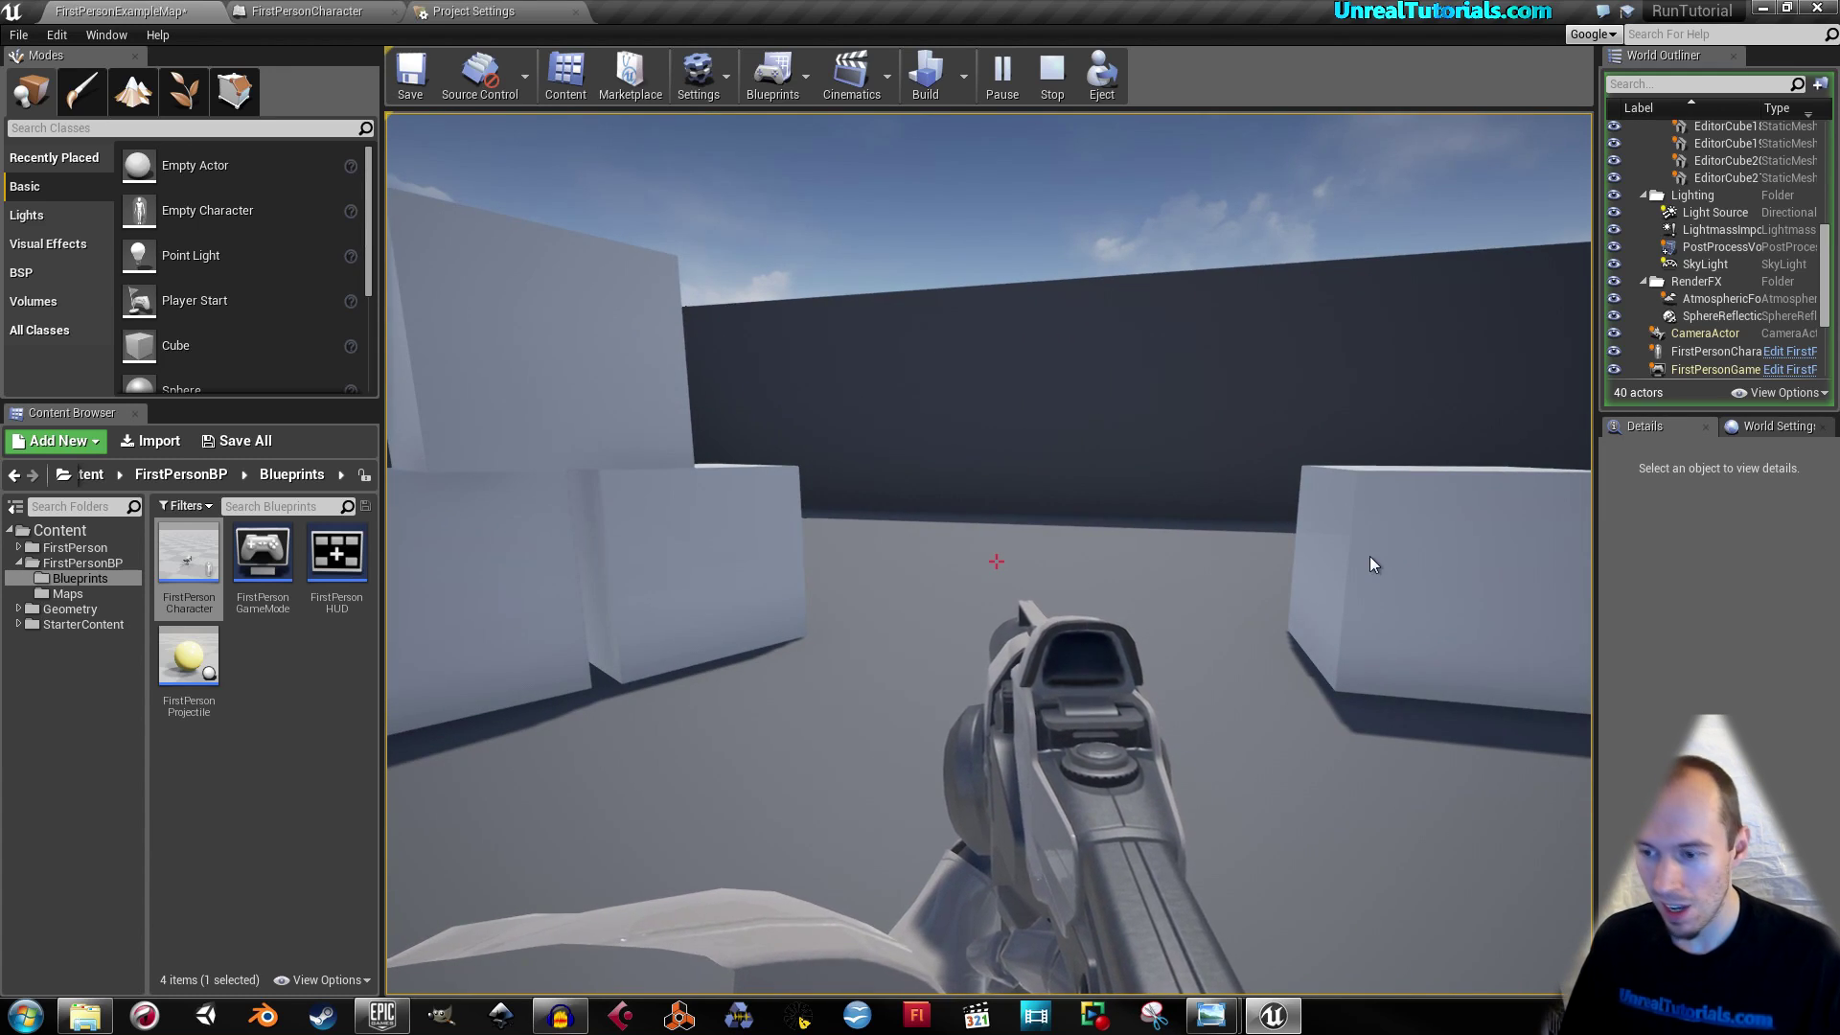
pyautogui.press('Escape')
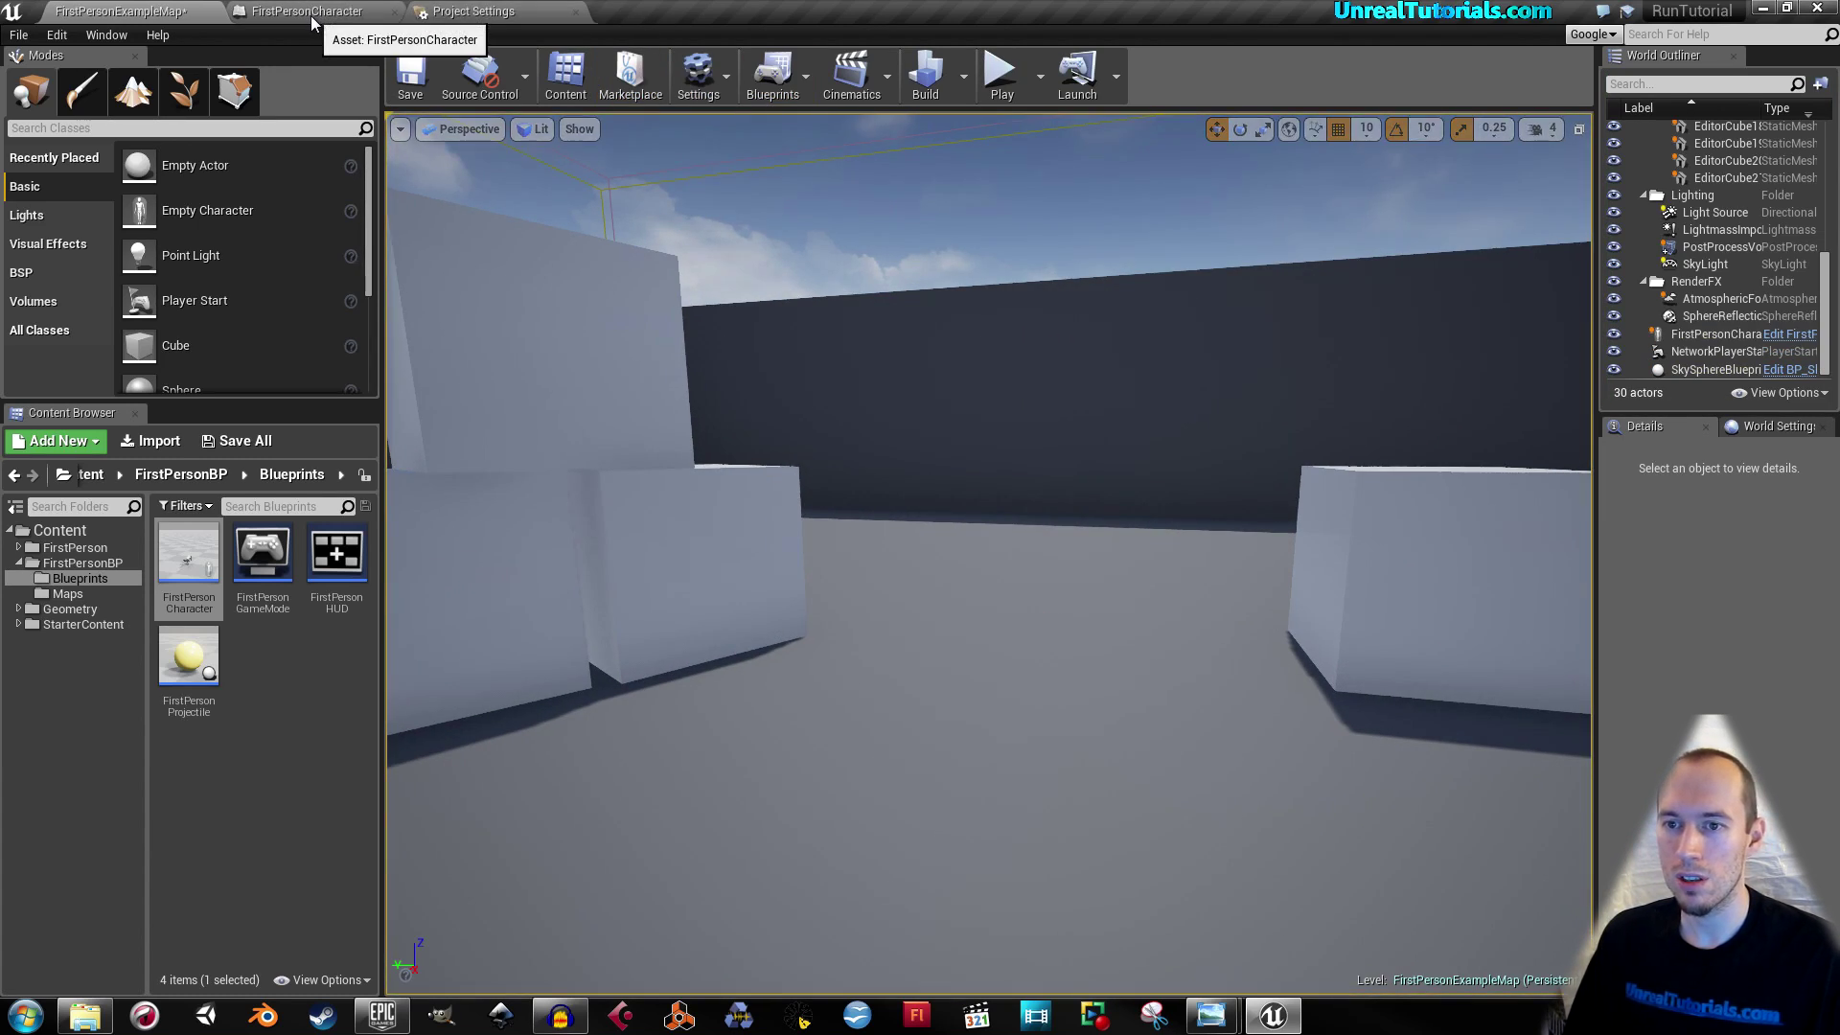
# Step: In the FirstPersonCharacter blueprint, set Max Walk Speed to 1000 on the SET node wired to Pressed, and compile and save
pyautogui.click(303, 10)
pyautogui.click(889, 437)
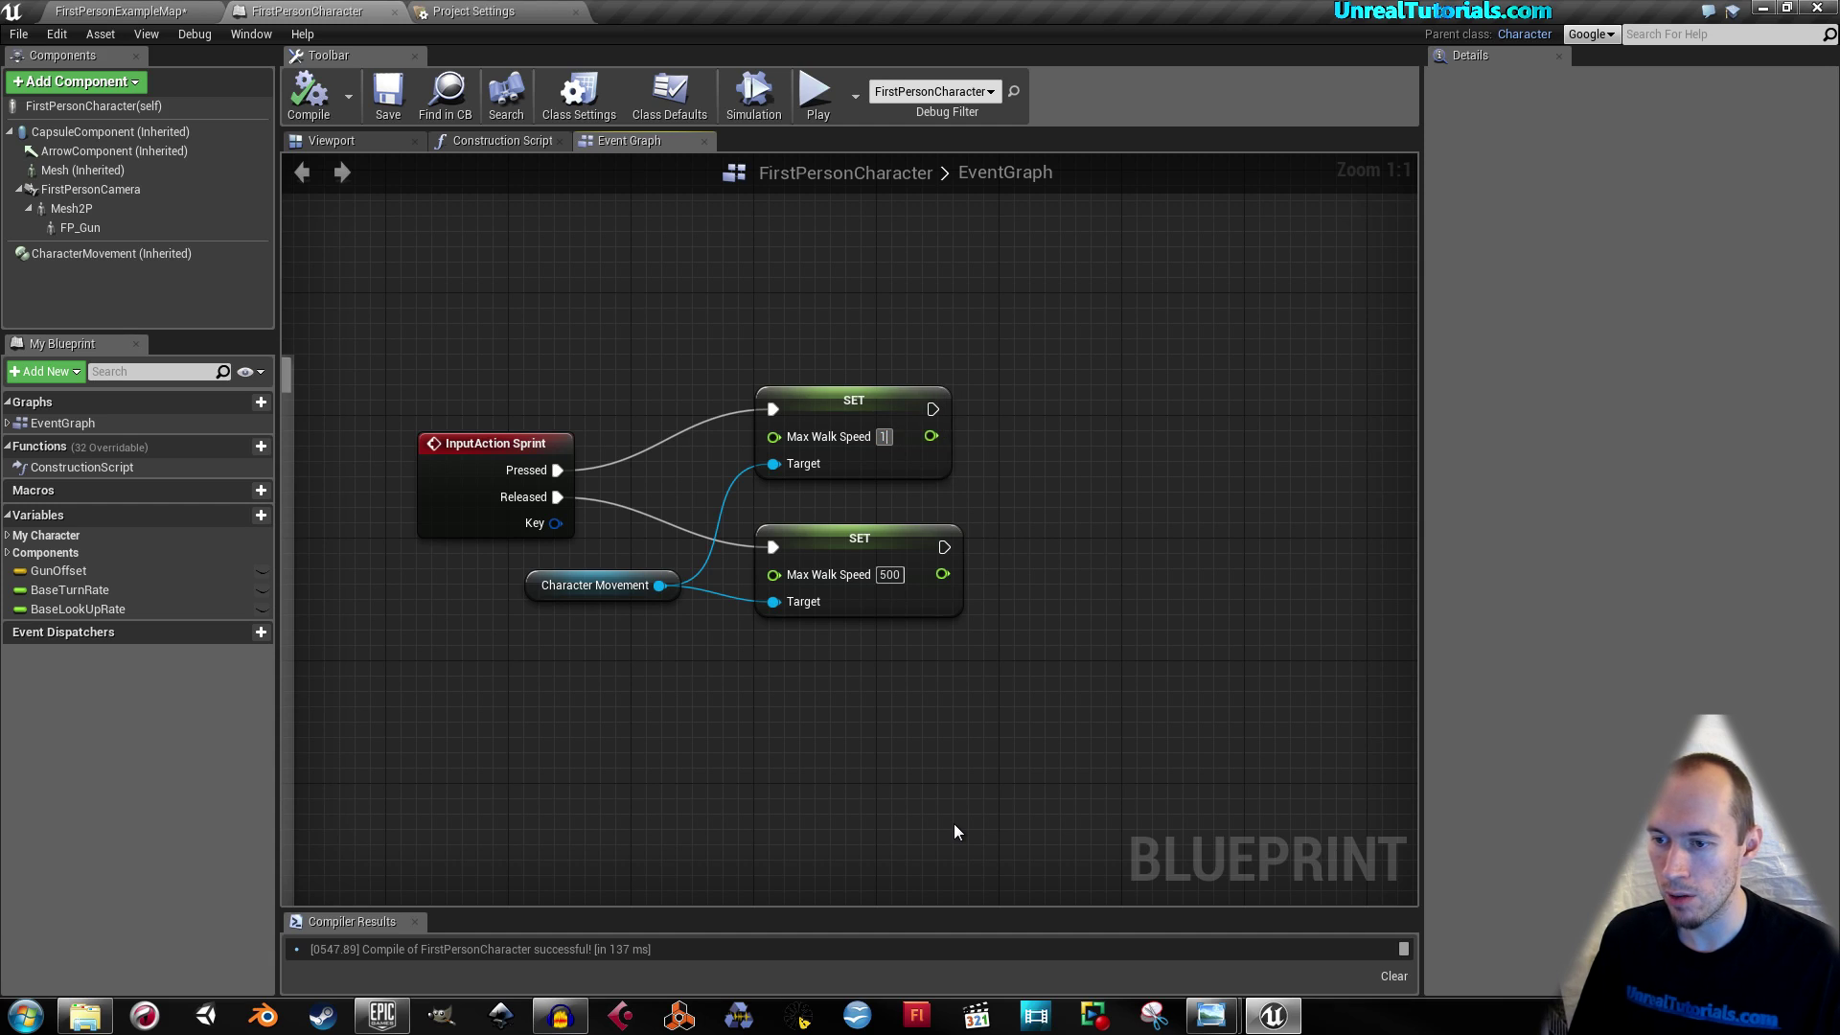
pyautogui.click(316, 101)
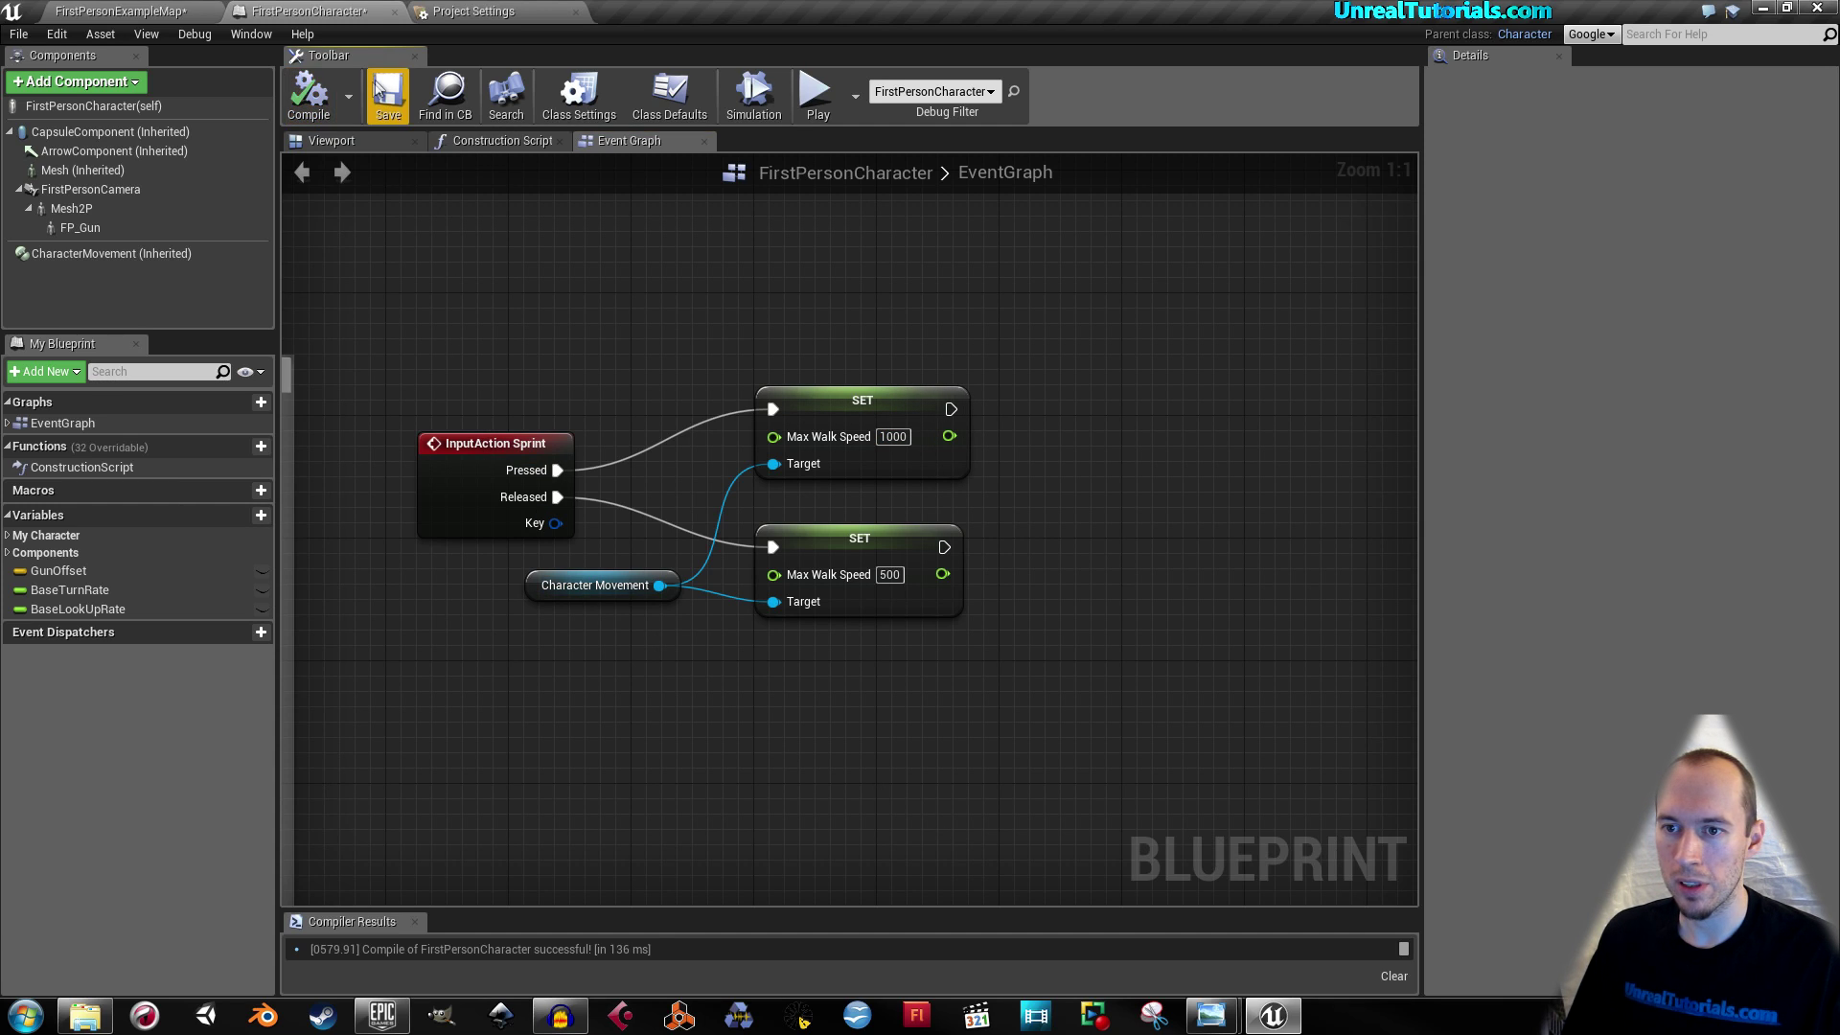
# Step: Play-test FirstPersonExampleMap again to check the sprint speed, stop the session, and return to the FirstPersonCharacter blueprint
pyautogui.click(96, 12)
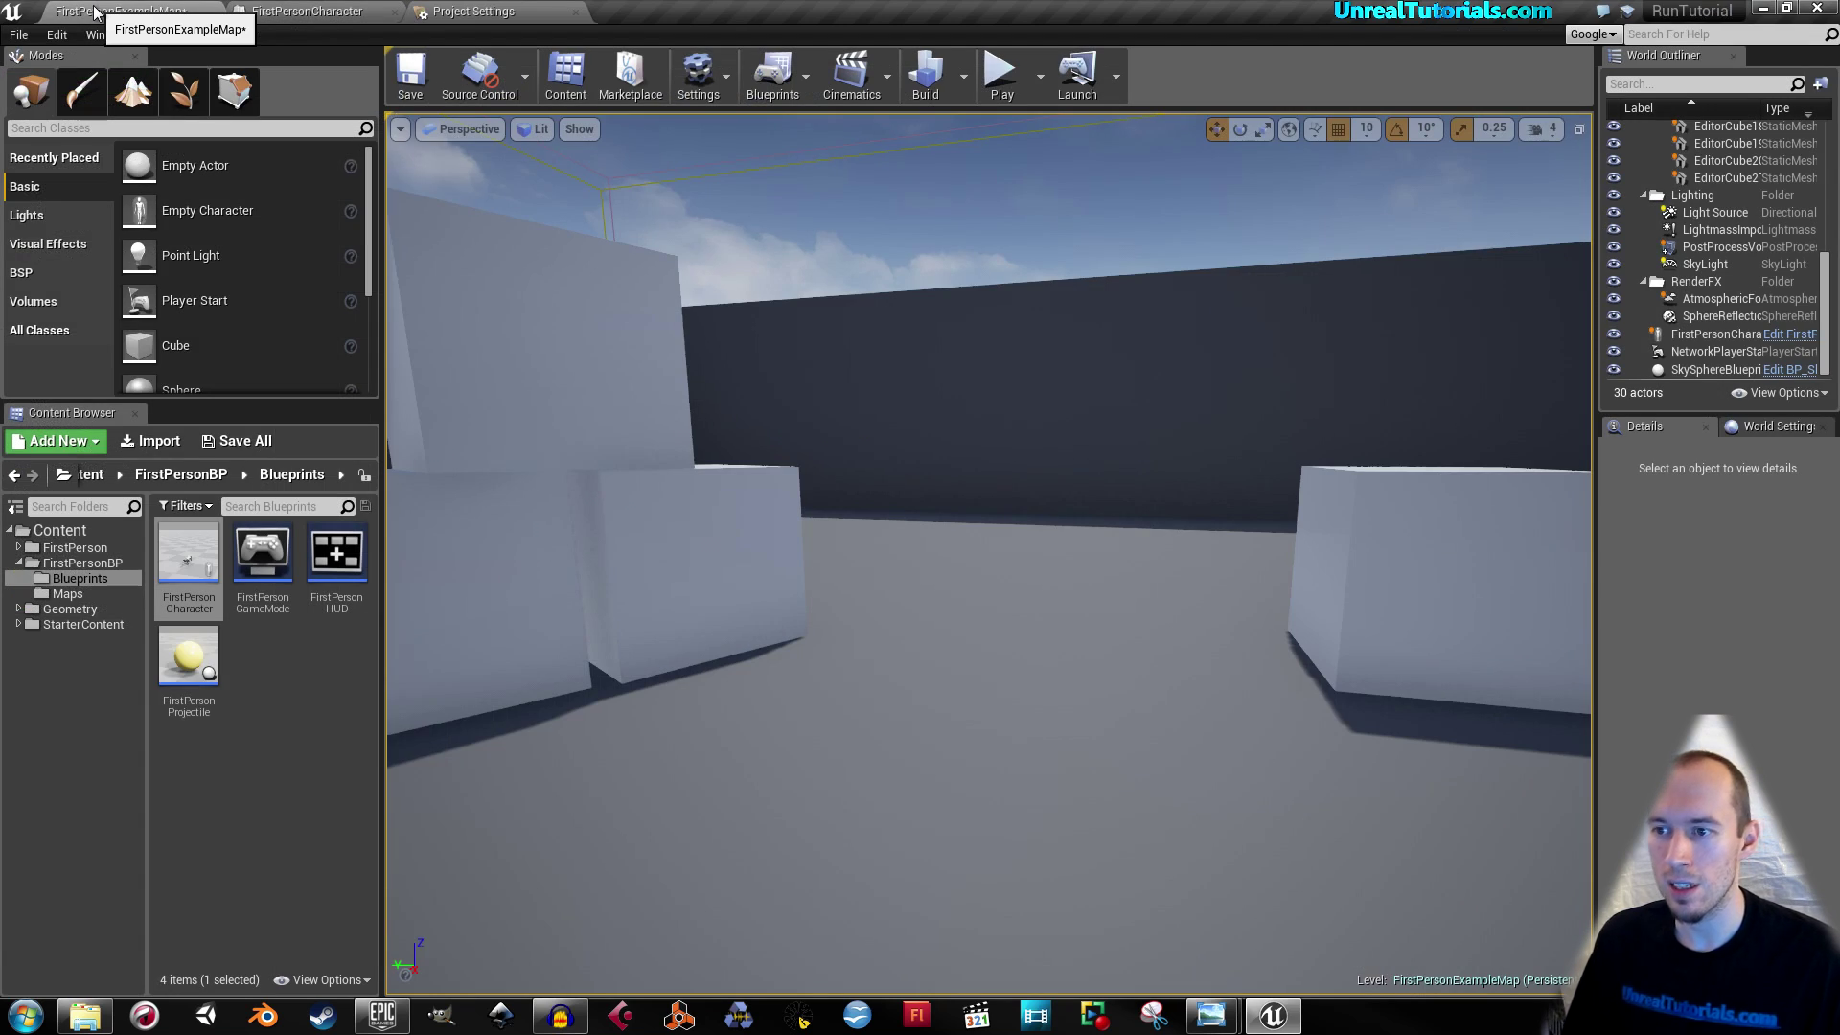
pyautogui.click(999, 72)
pyautogui.click(996, 555)
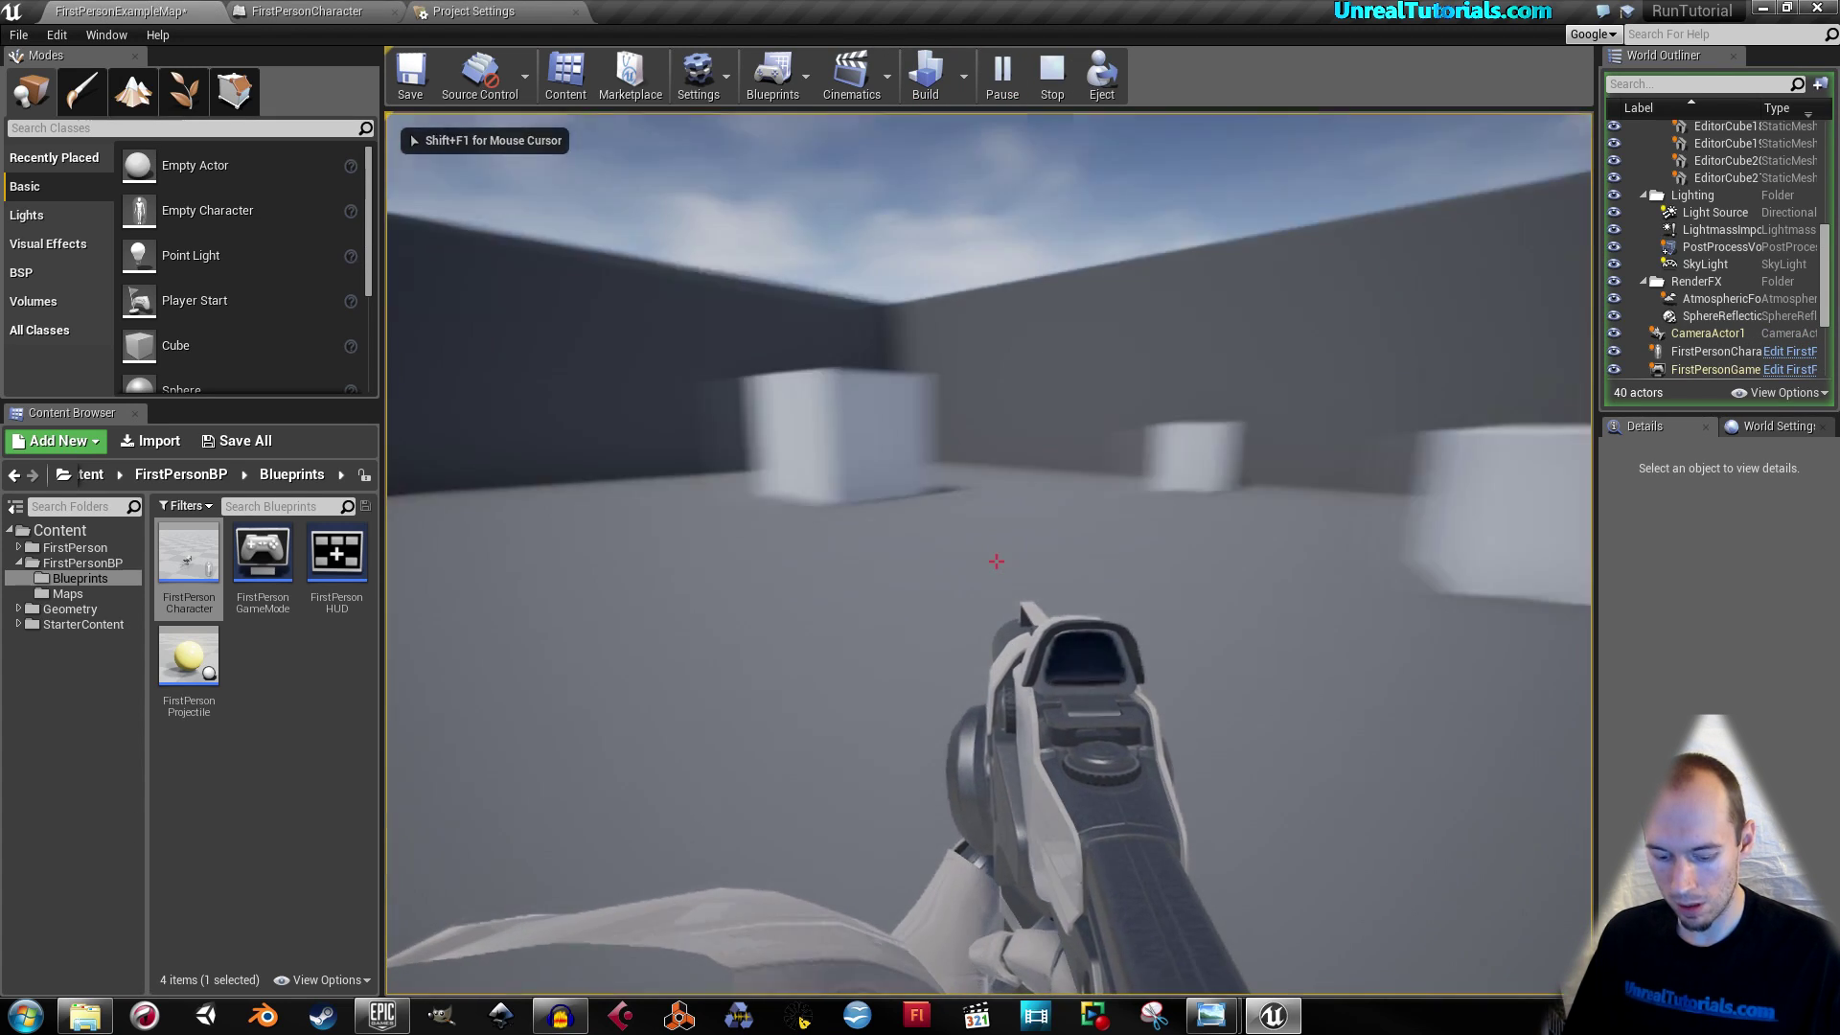
pyautogui.press('w')
pyautogui.press('w')
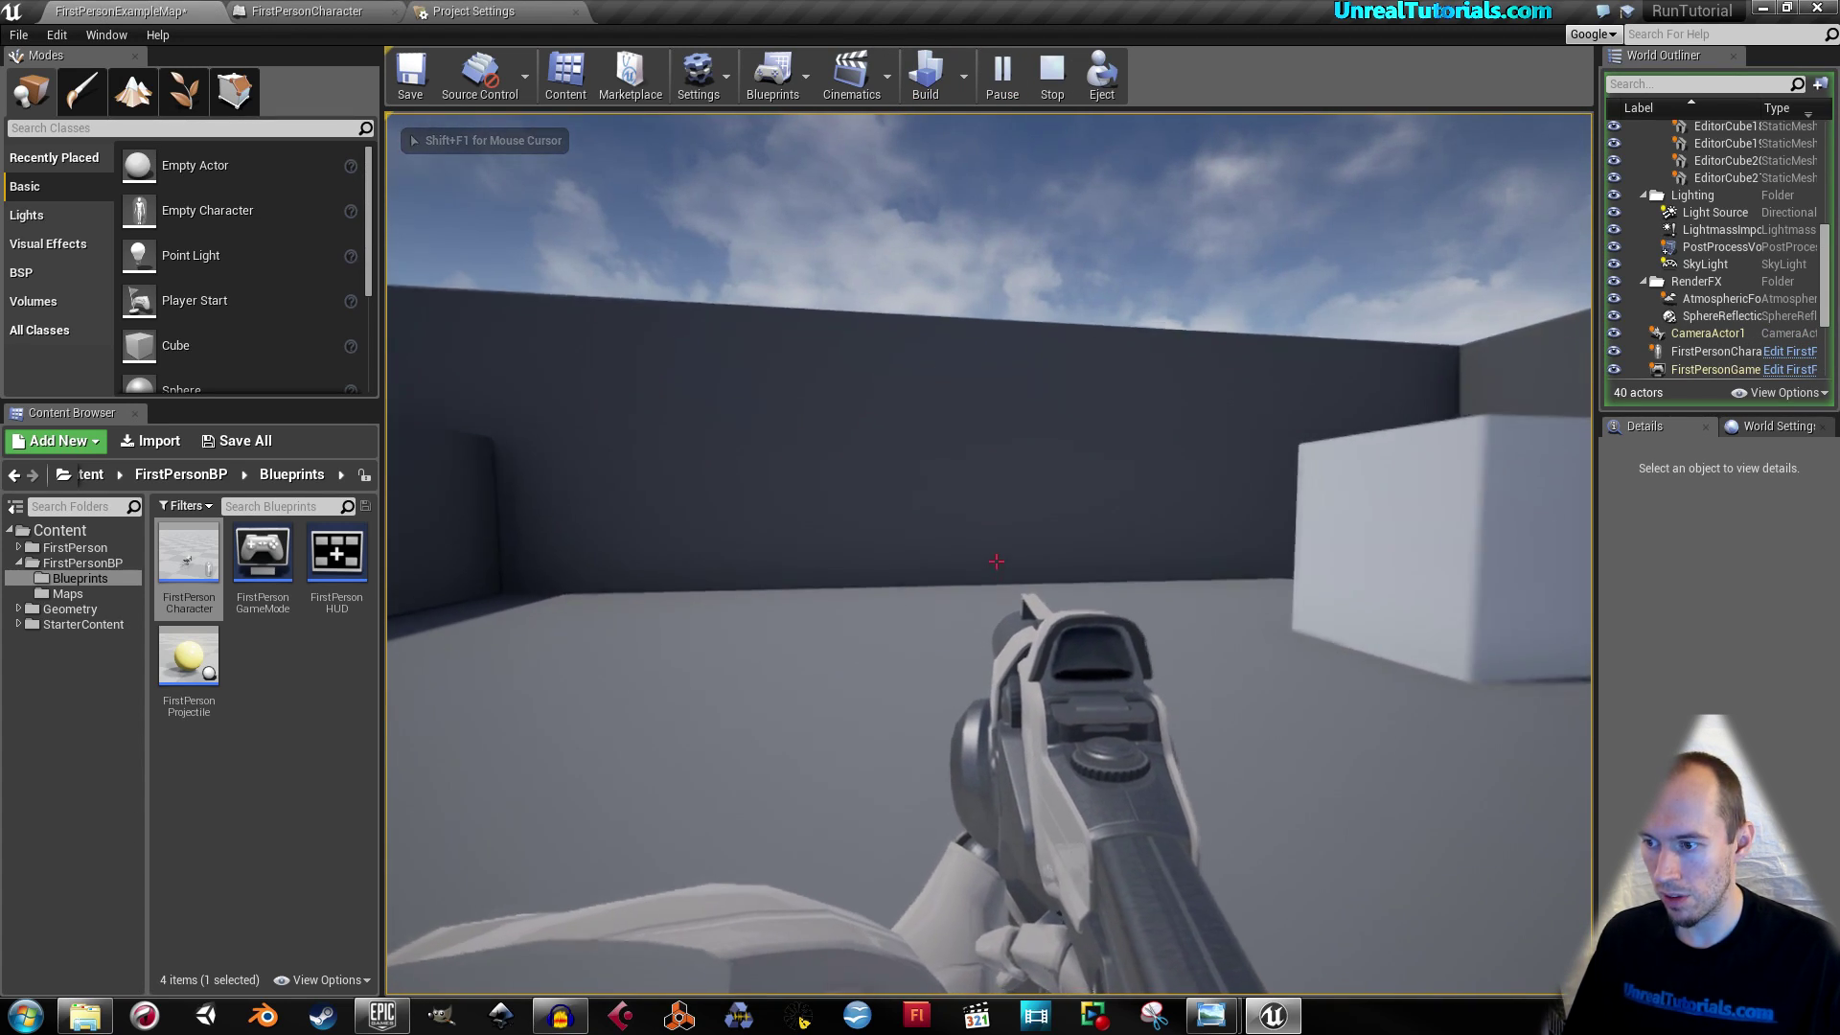
pyautogui.press('w')
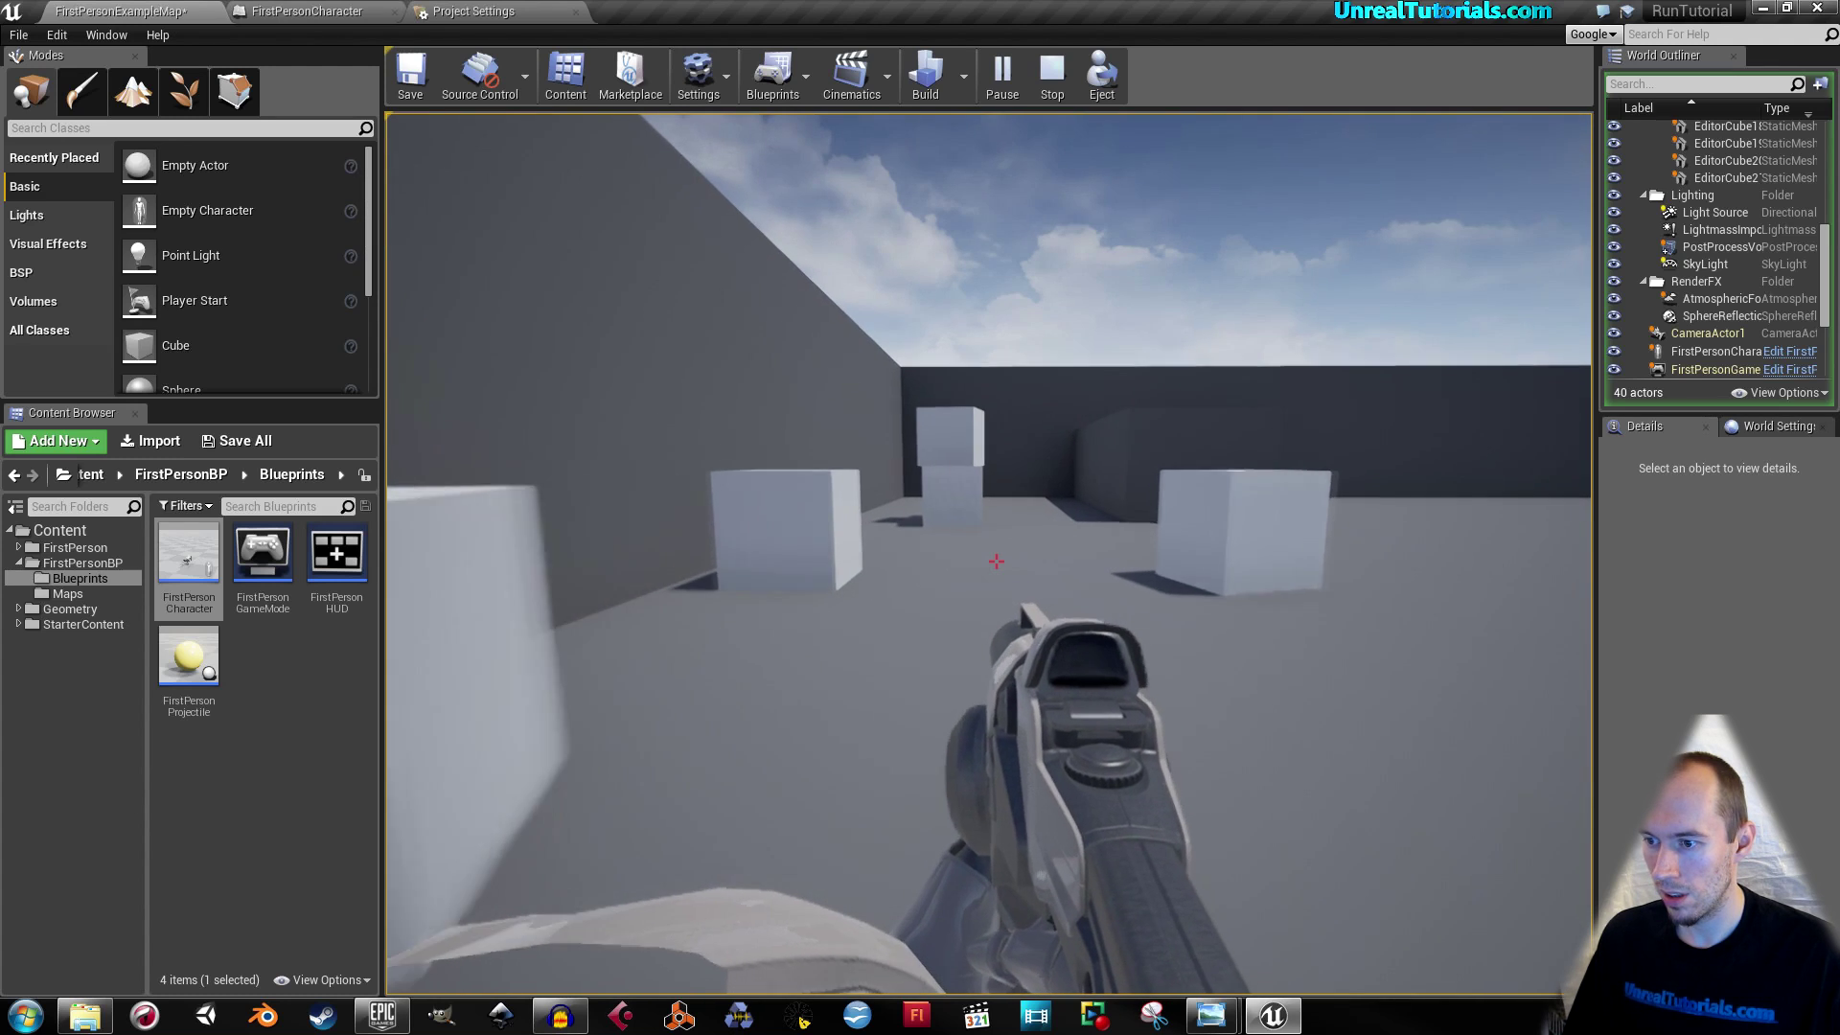
pyautogui.press('w')
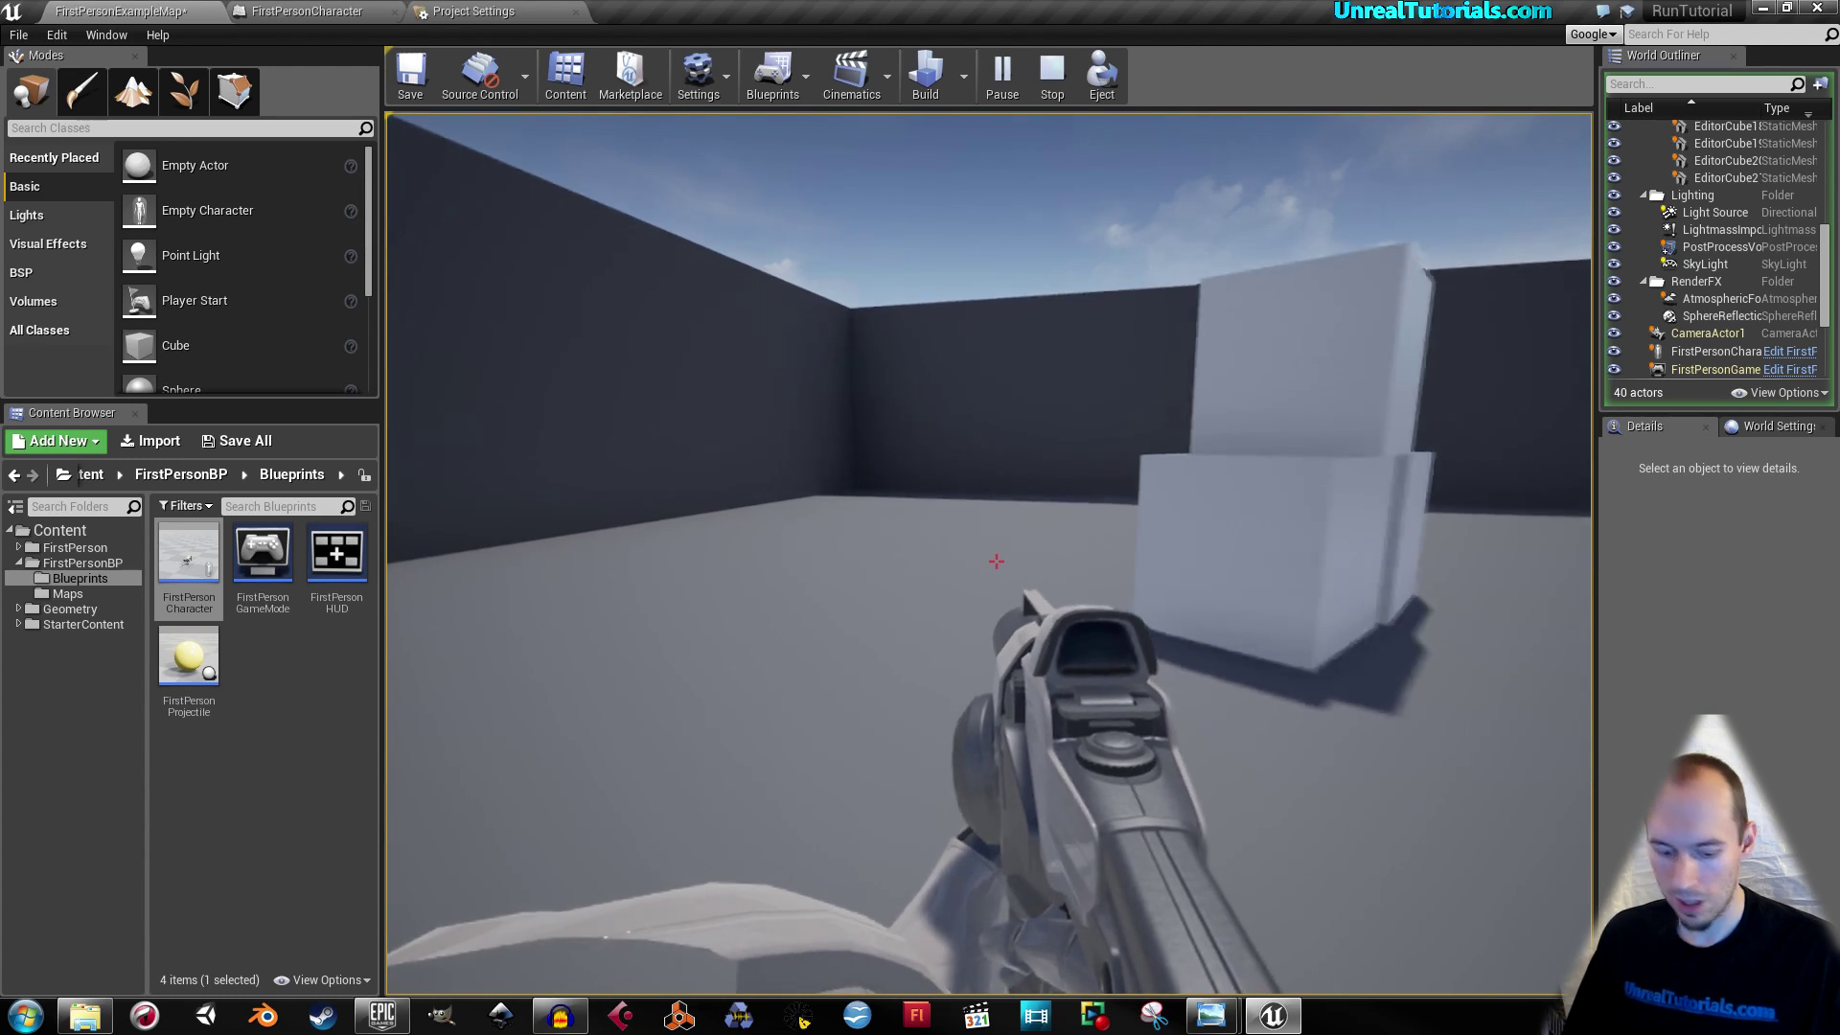
pyautogui.press('Escape')
pyautogui.click(258, 10)
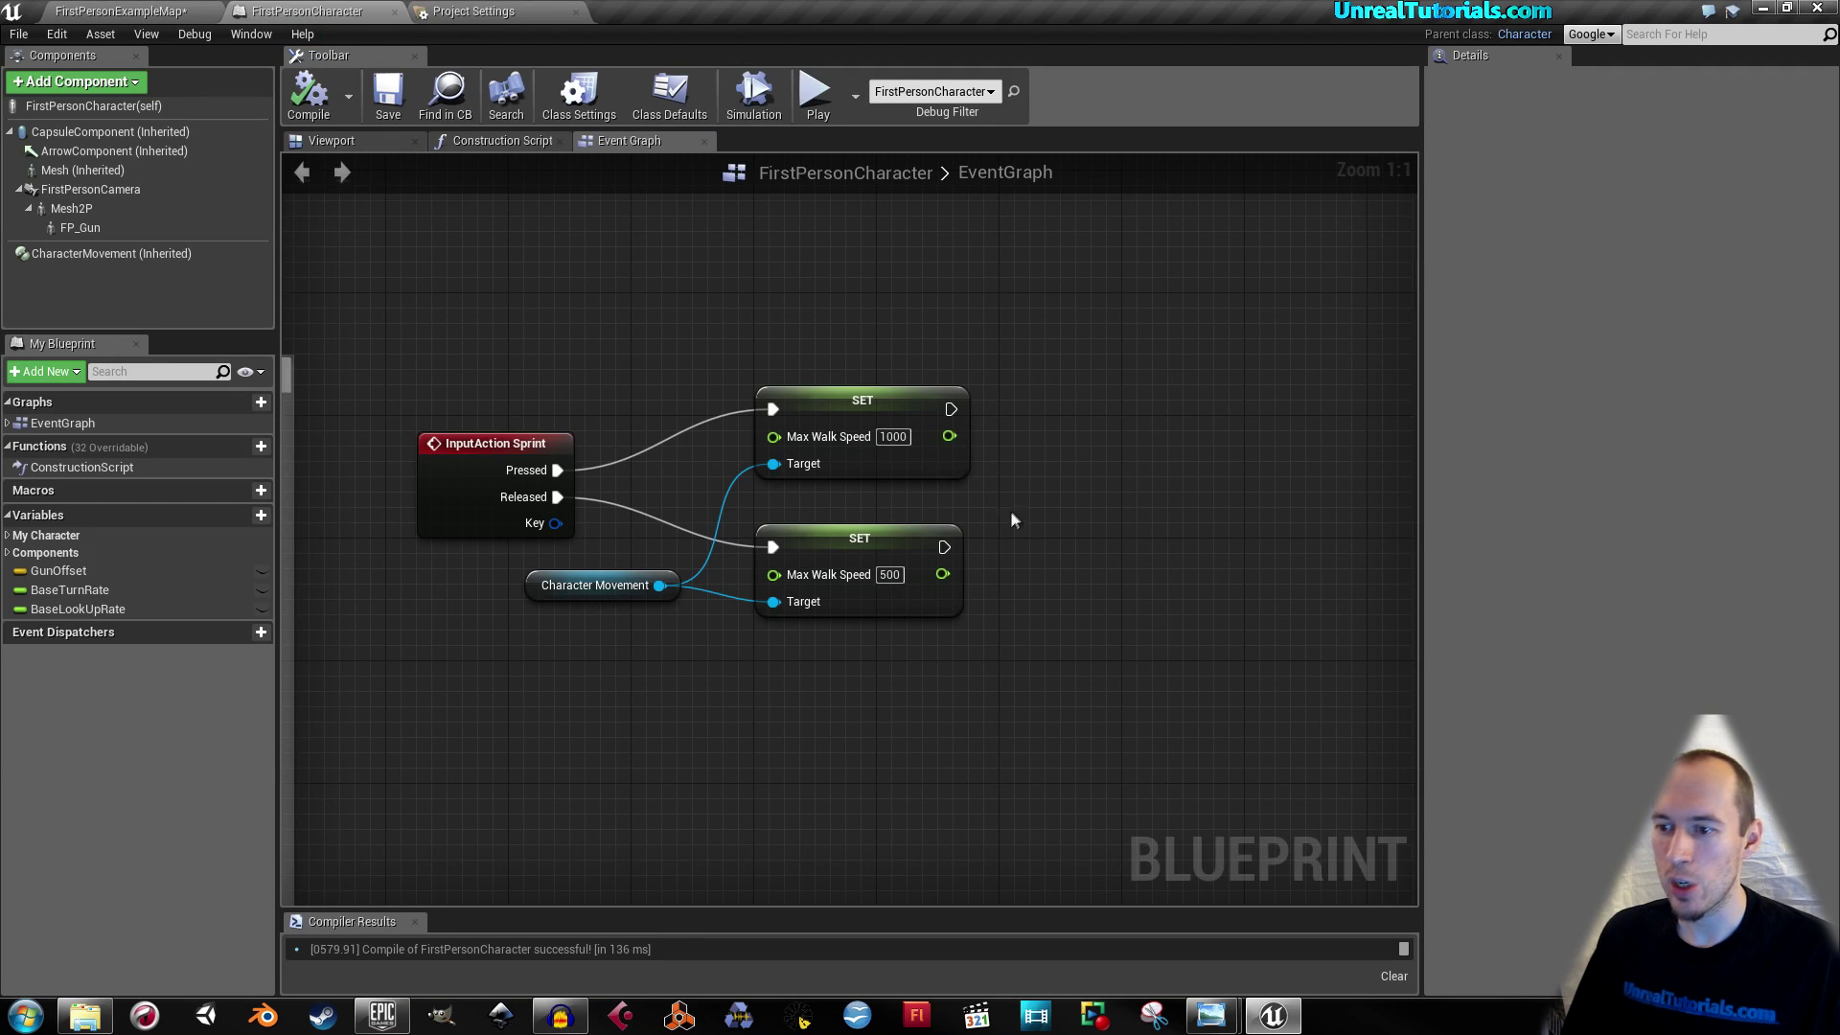
# Step: Set Max Walk Speed to 1500 on the SET node wired to Pressed, and compile and save the blueprint
pyautogui.click(892, 436)
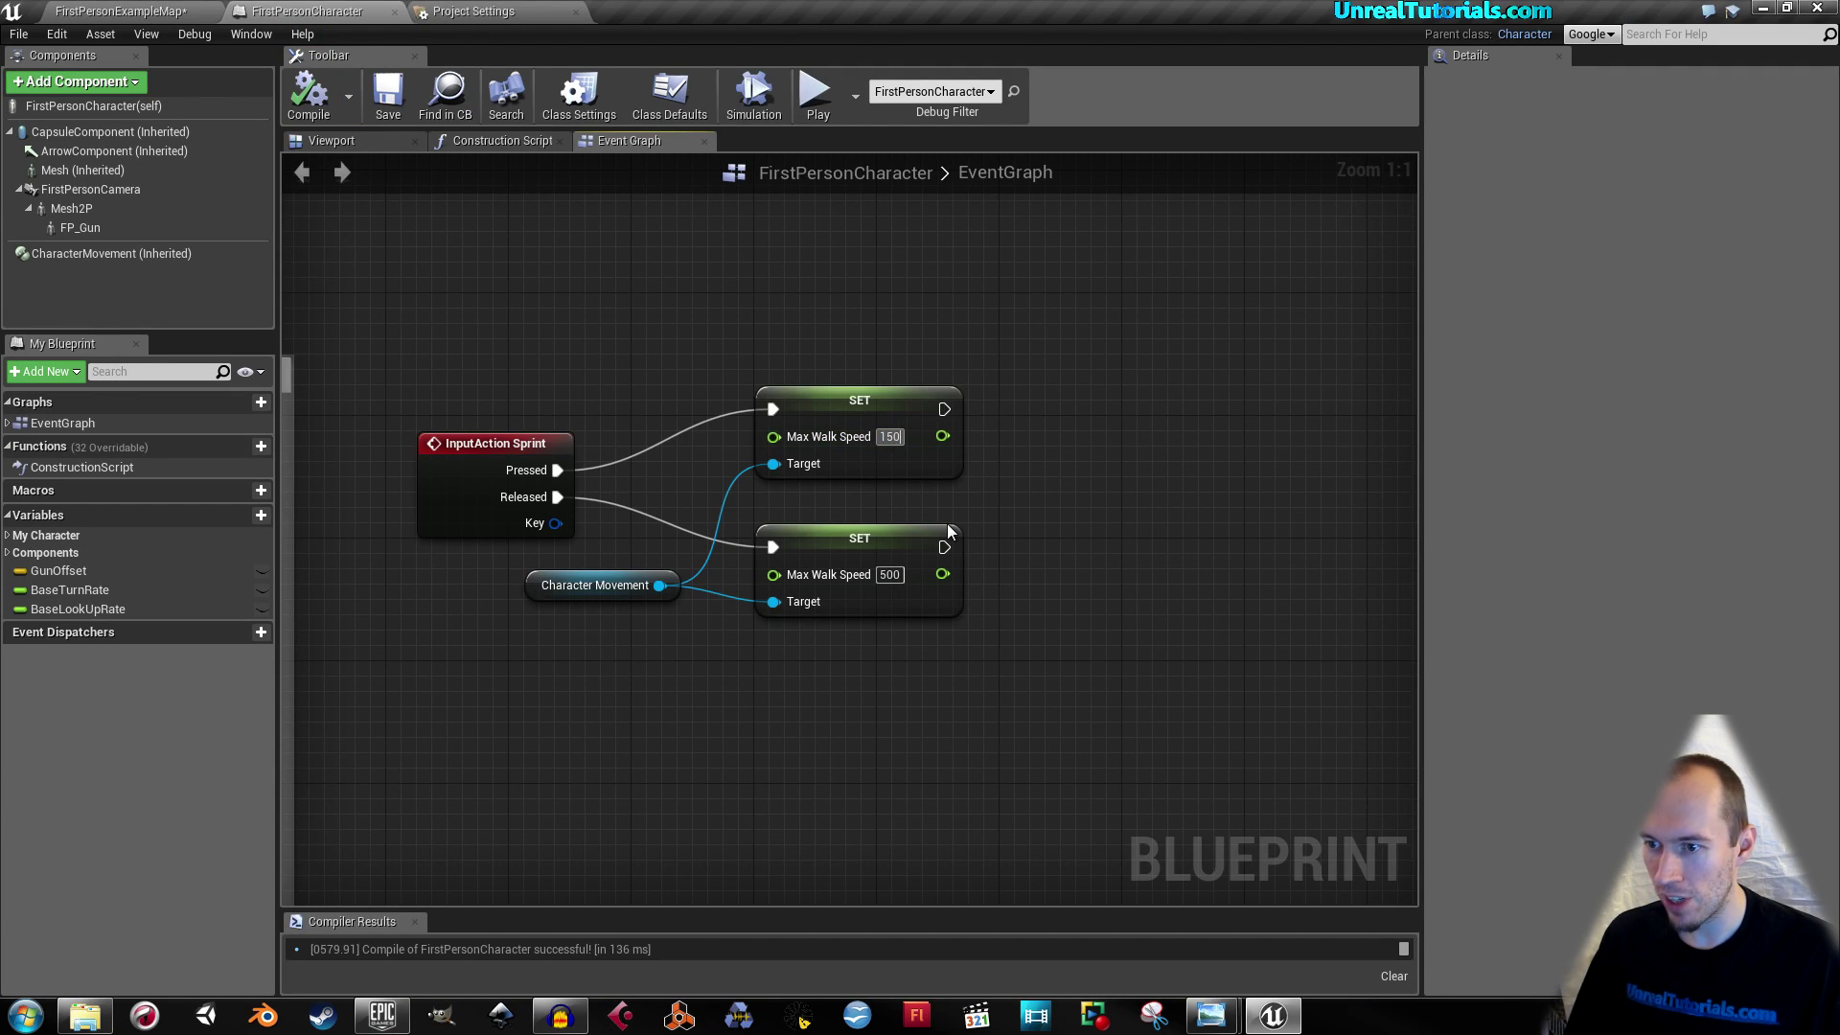
pyautogui.click(388, 92)
# Step: Play-test the FirstPersonExampleMap level, running around and jumping to check the faster sprint, and stop the session
pyautogui.click(120, 10)
pyautogui.click(996, 78)
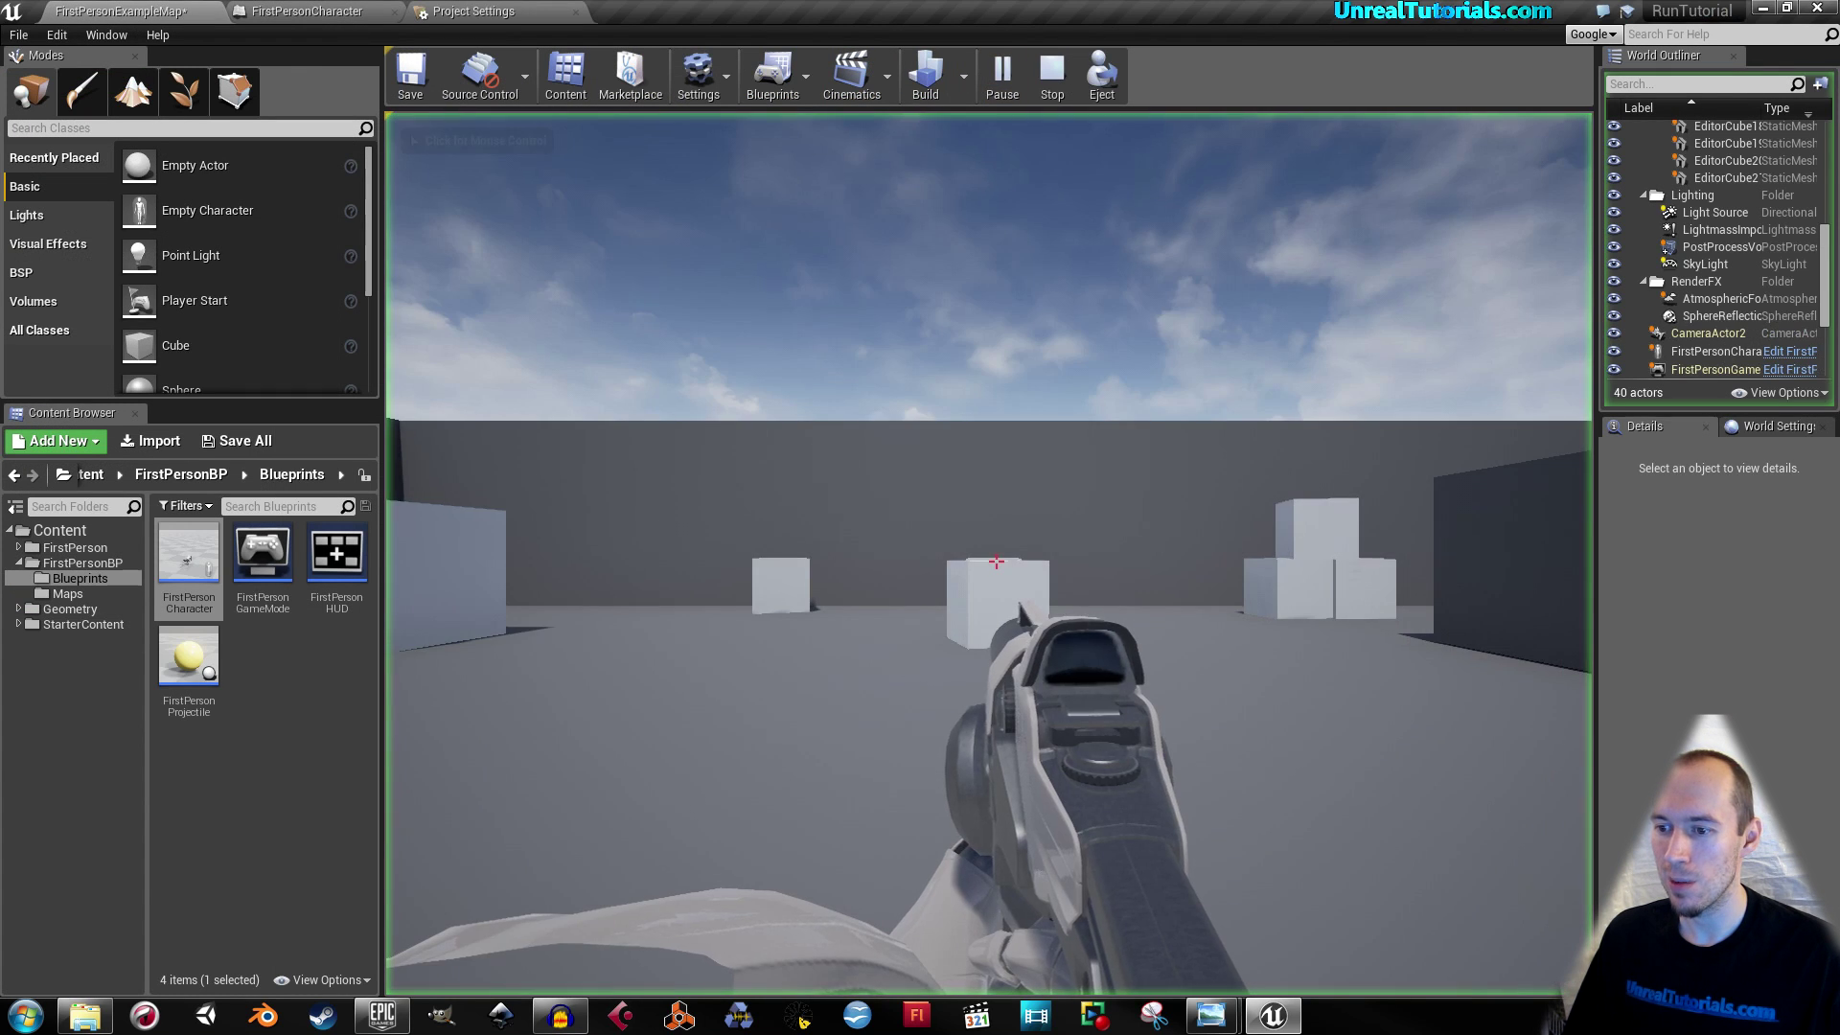
pyautogui.press('w')
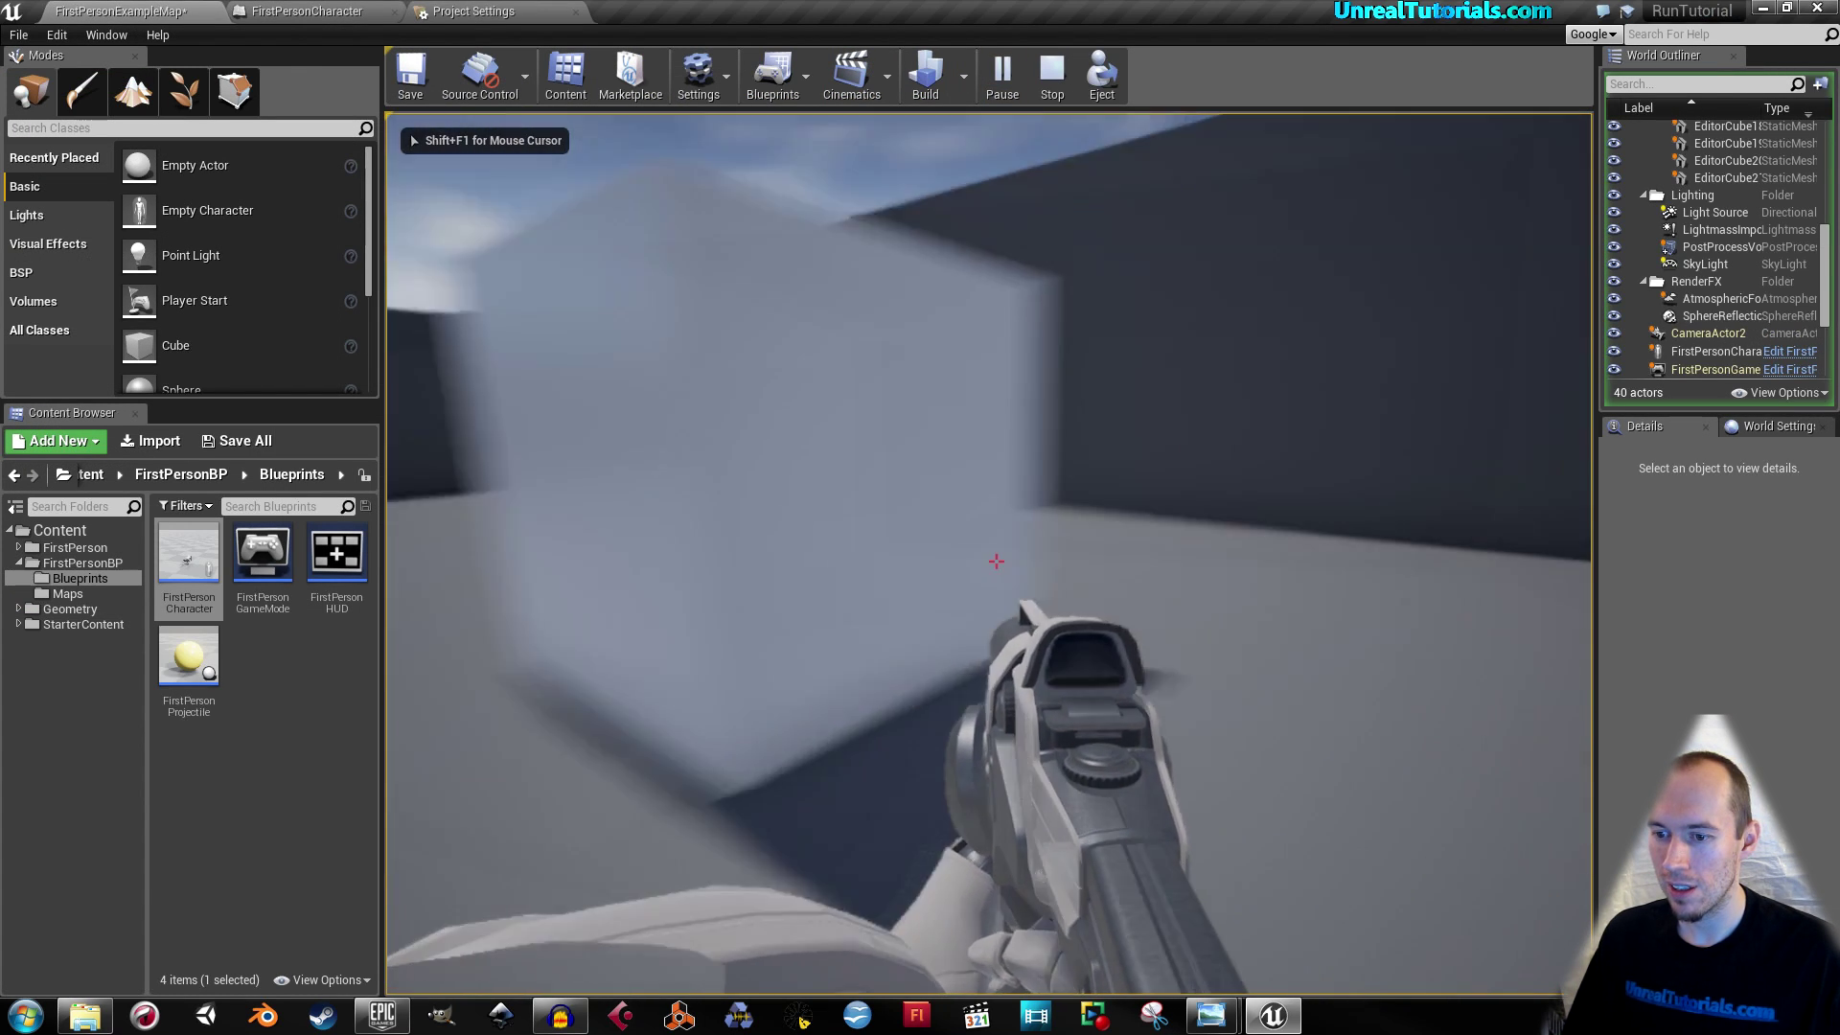
pyautogui.press('w')
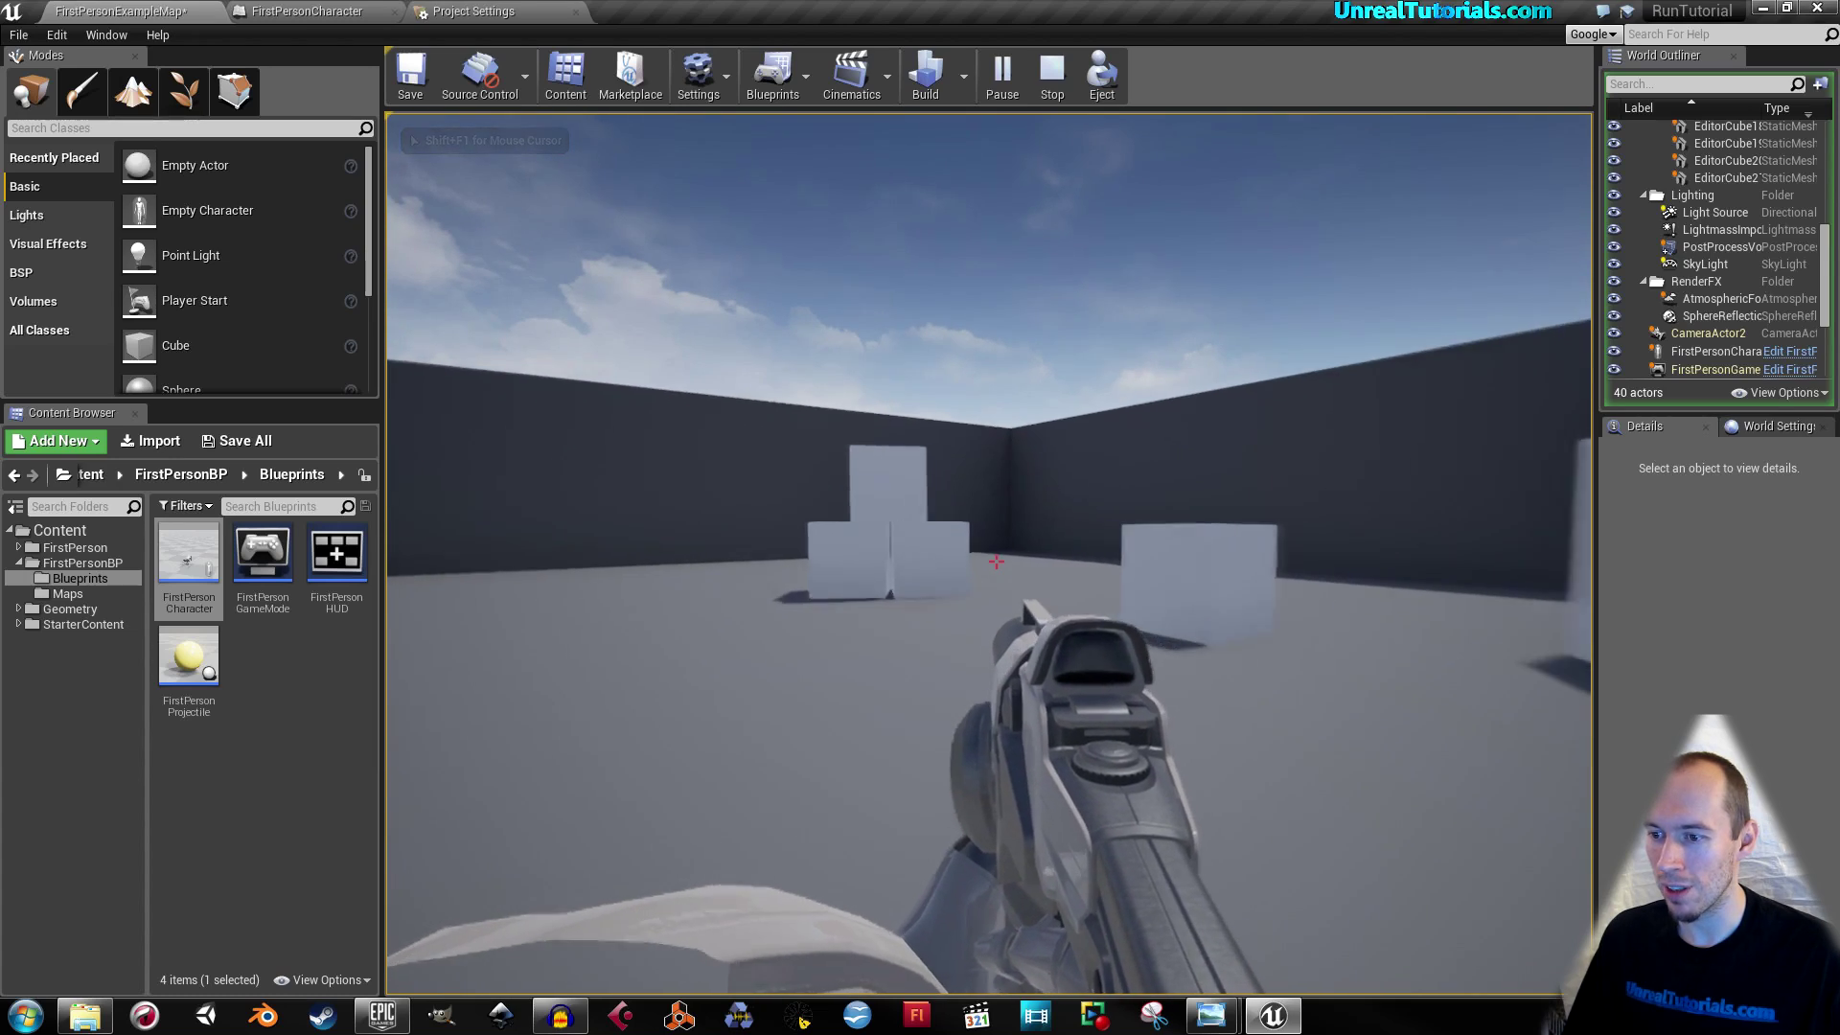
pyautogui.press('space')
pyautogui.press('w')
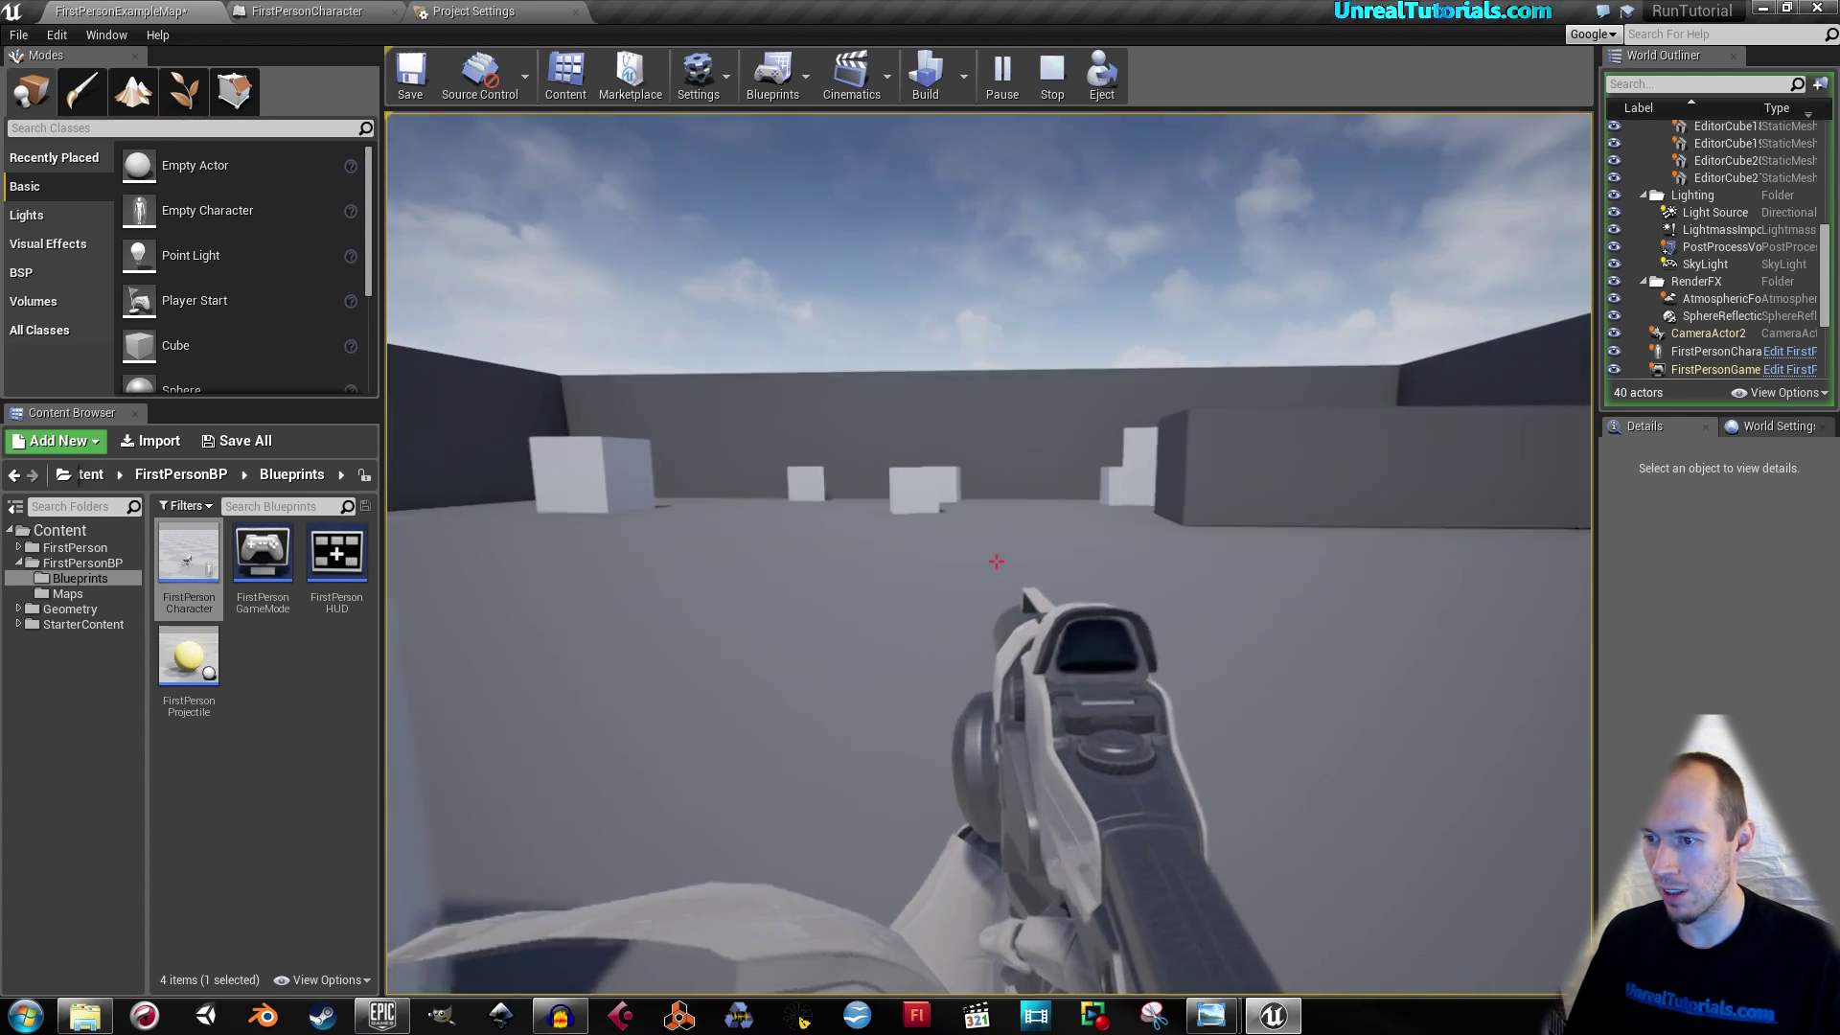
pyautogui.press('w')
pyautogui.press('w')
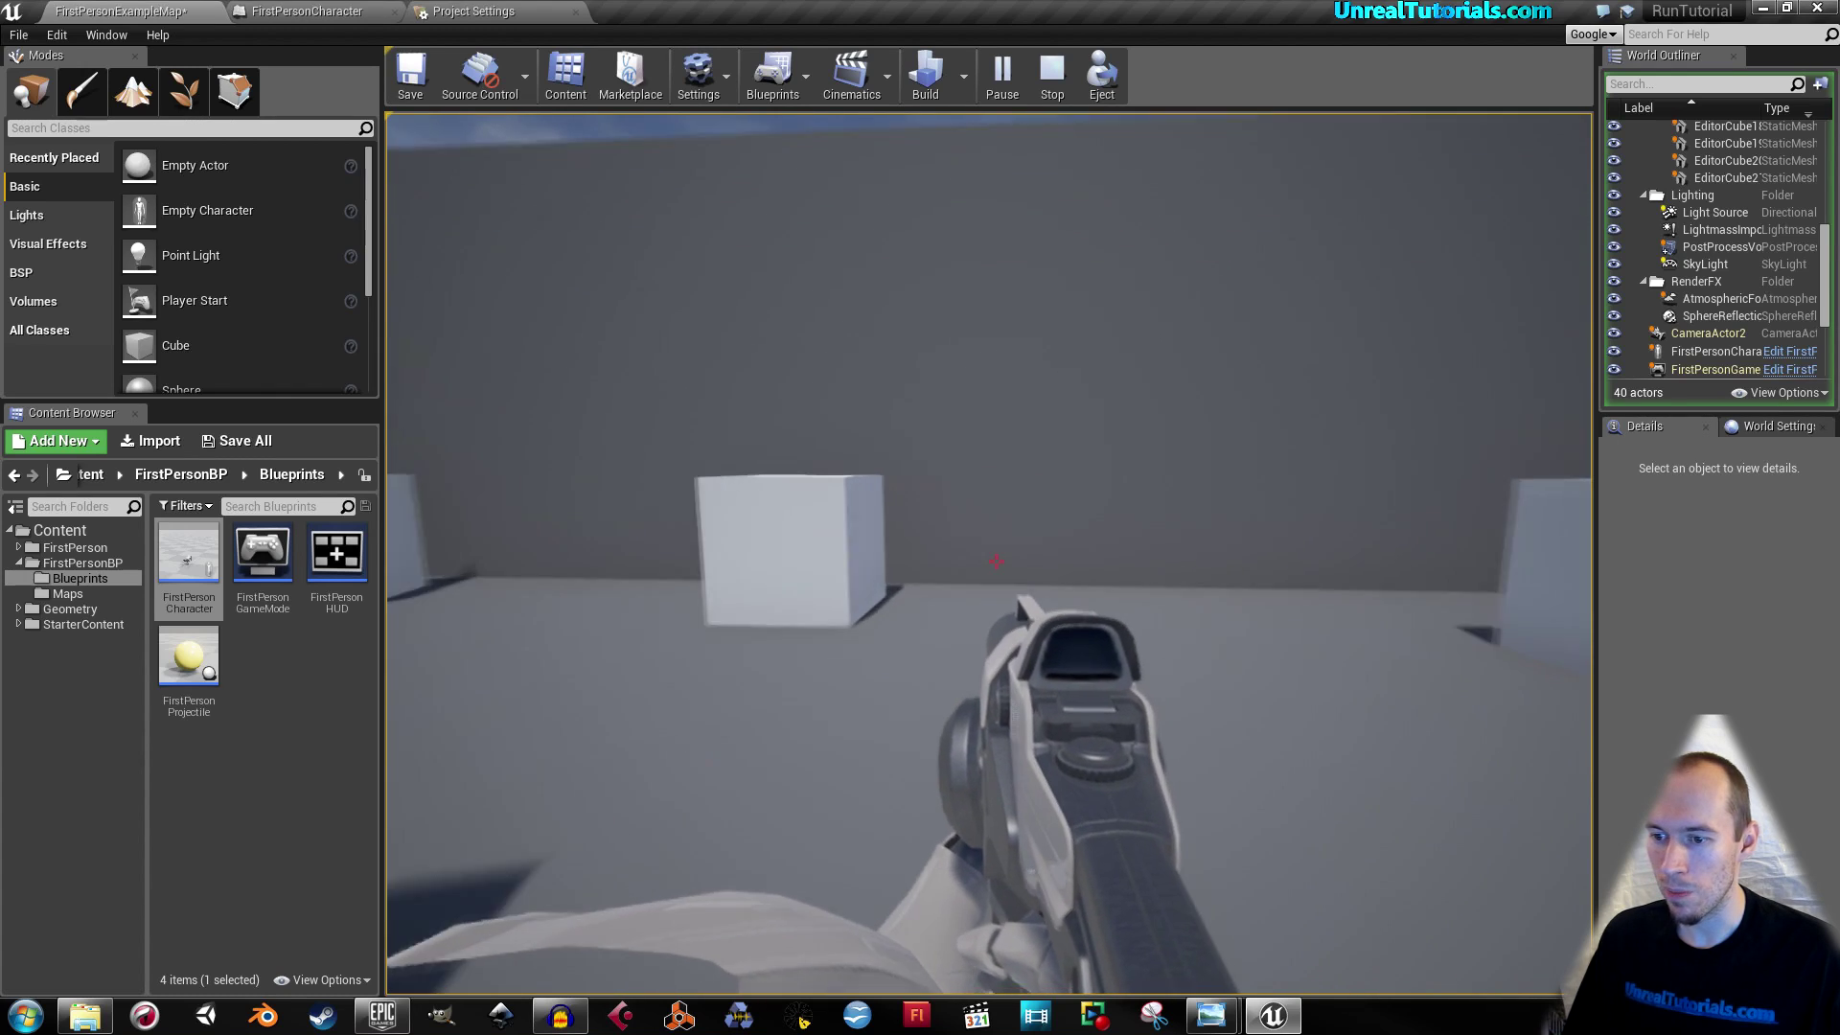
pyautogui.press('w')
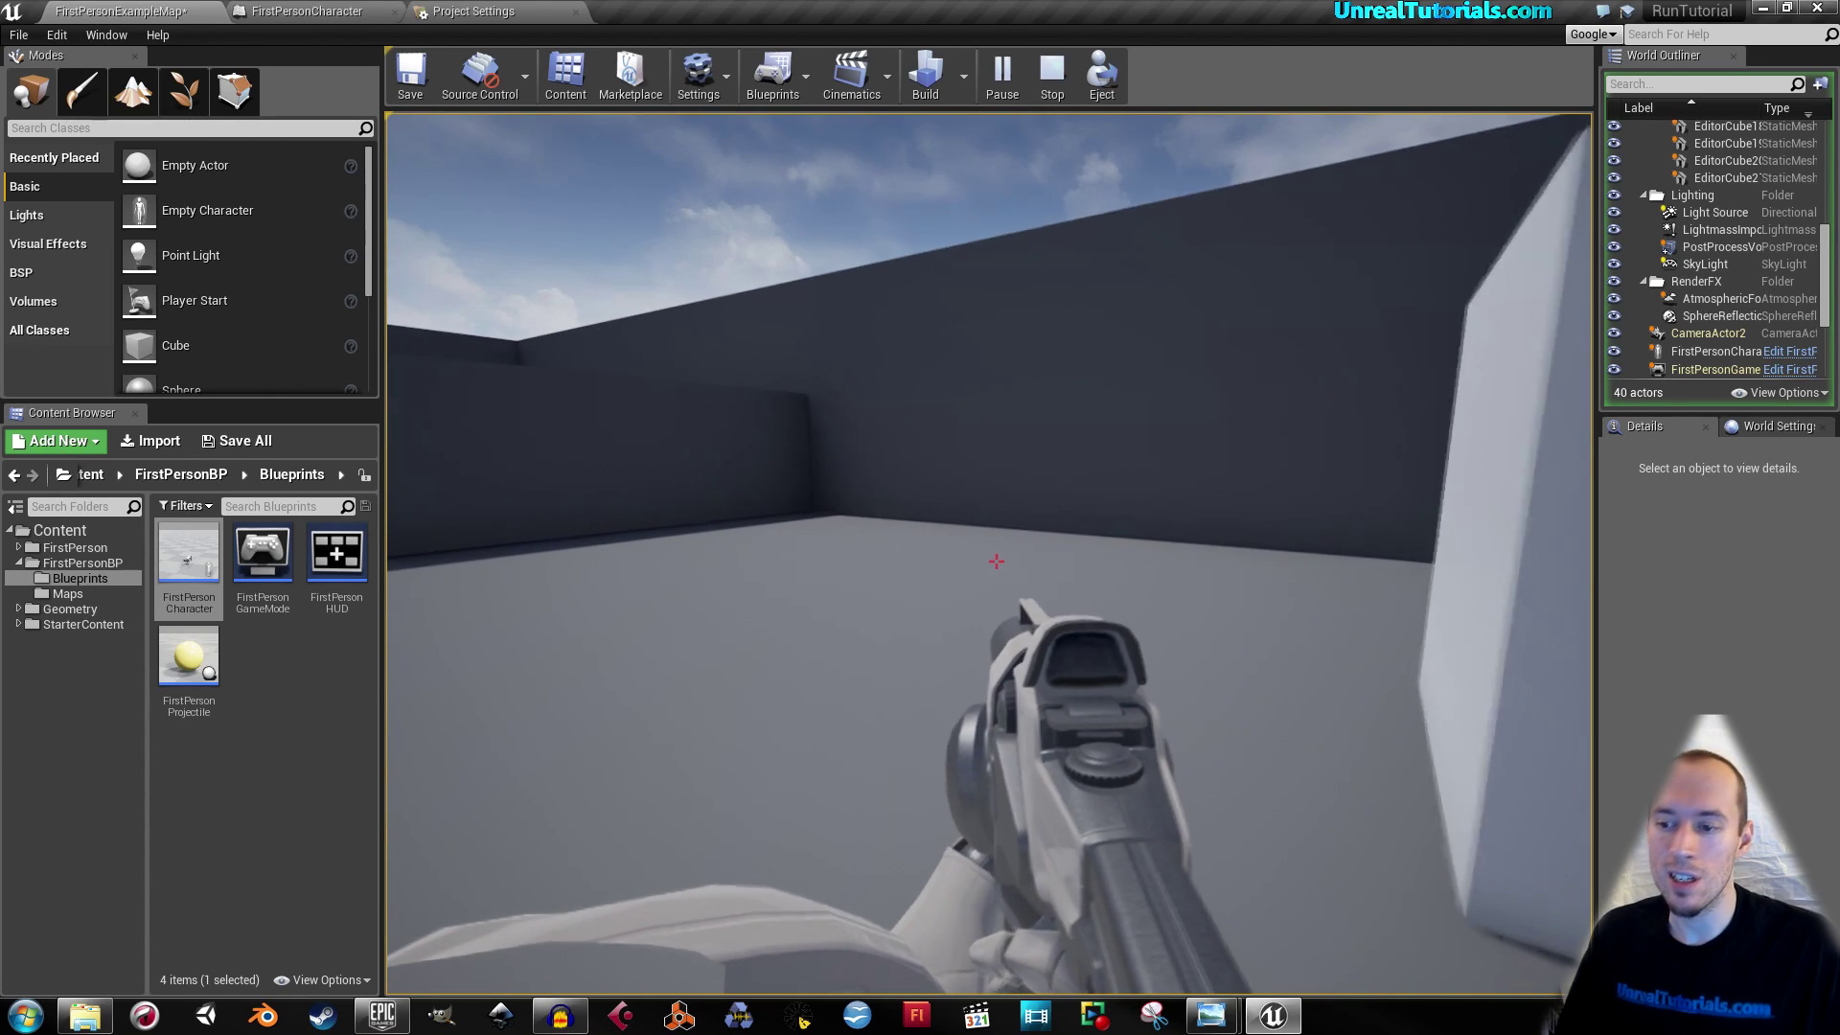
pyautogui.press('w')
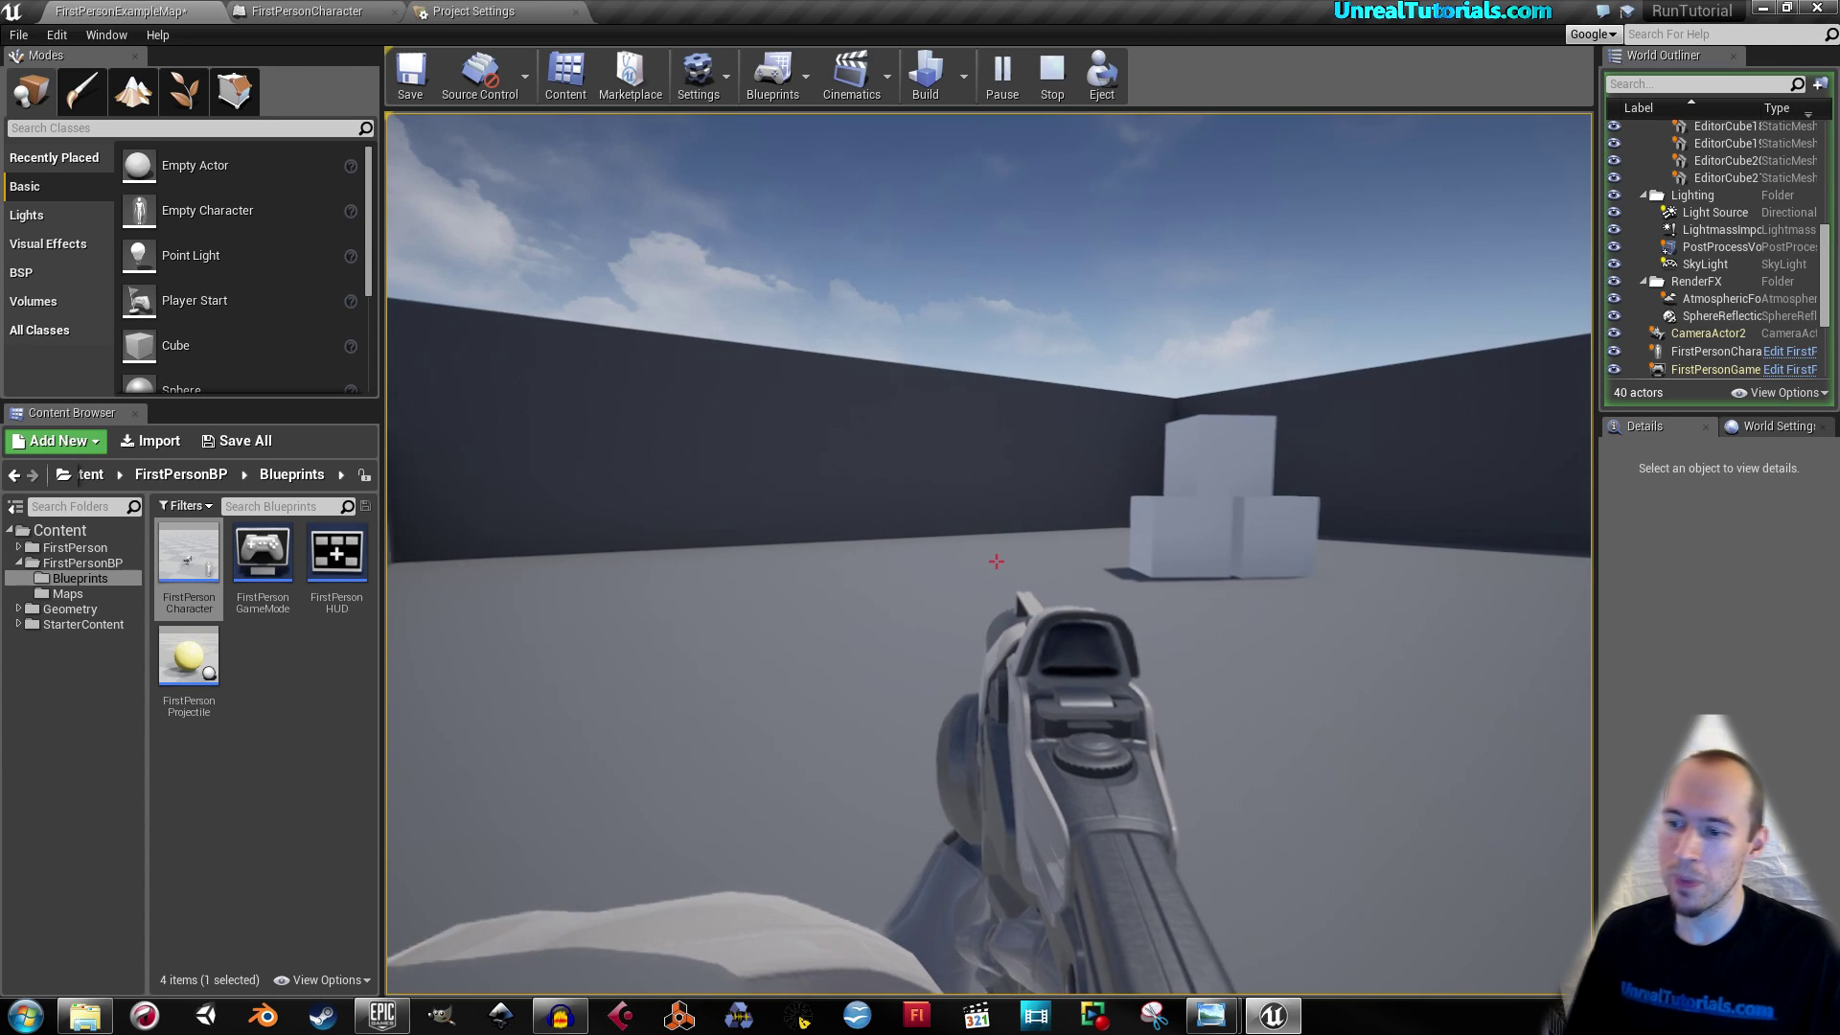
pyautogui.press('w')
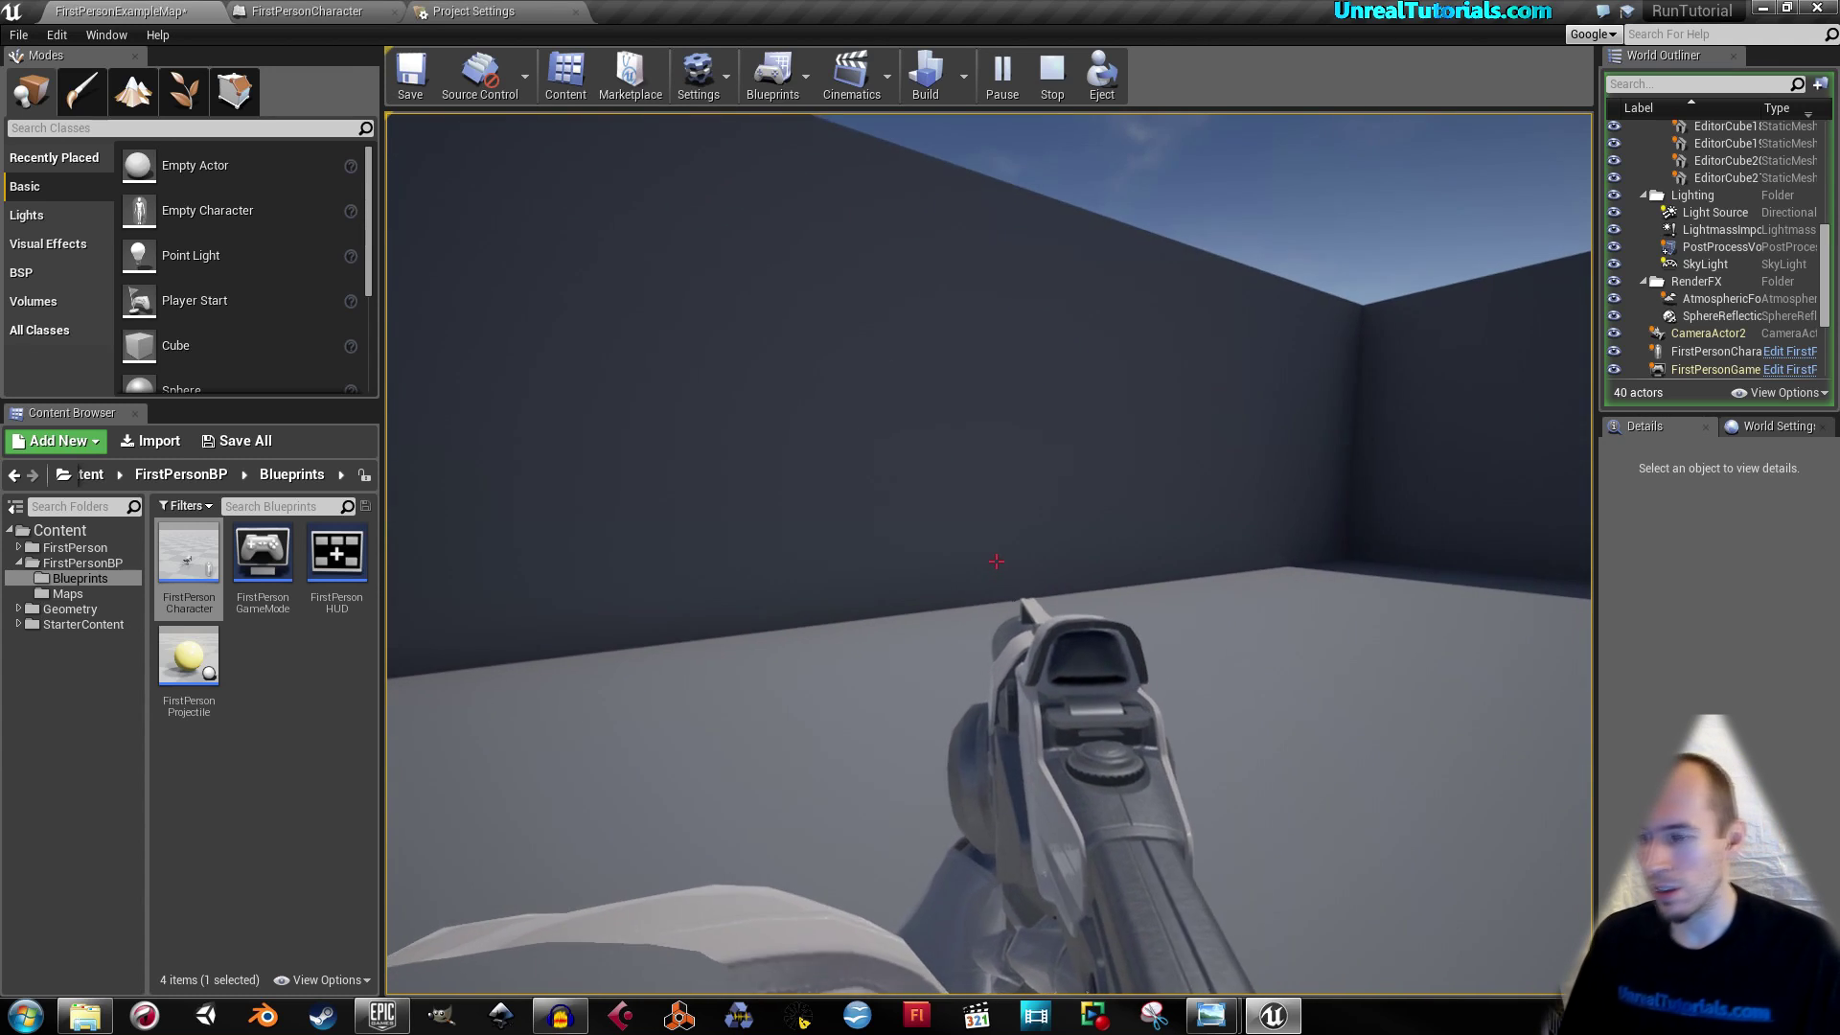
pyautogui.press('w')
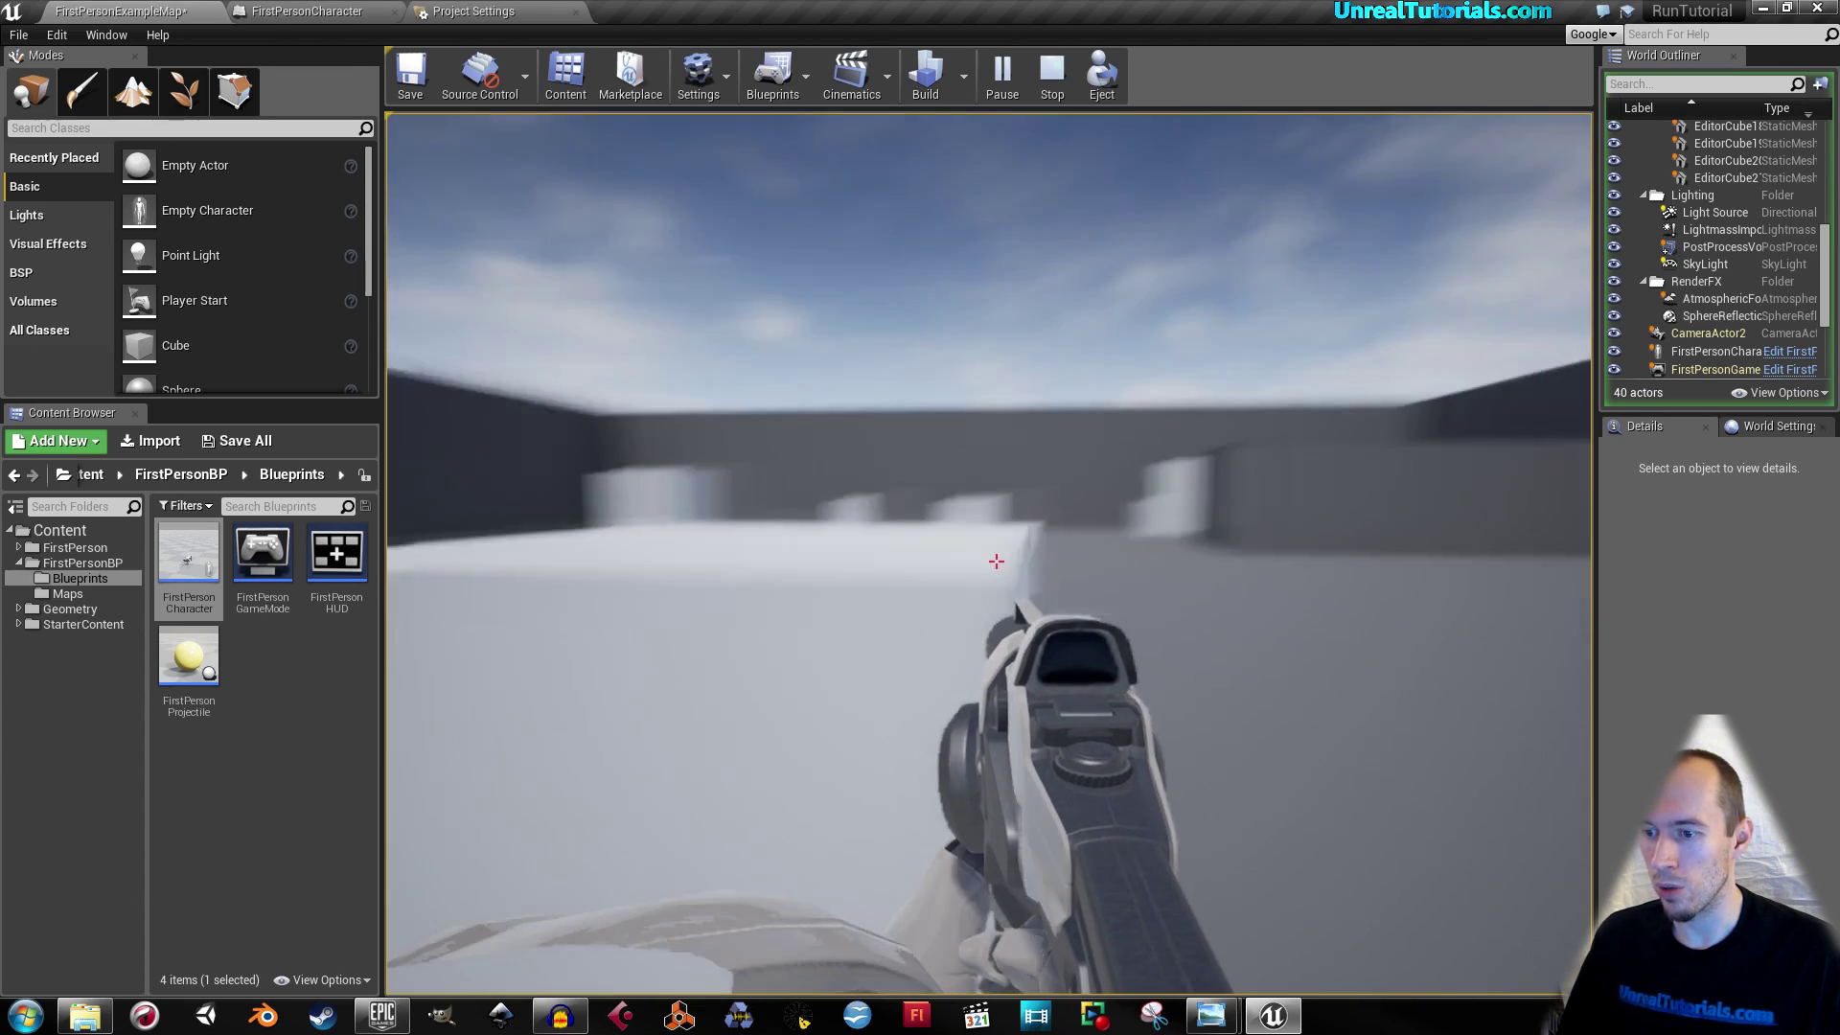
pyautogui.press('w')
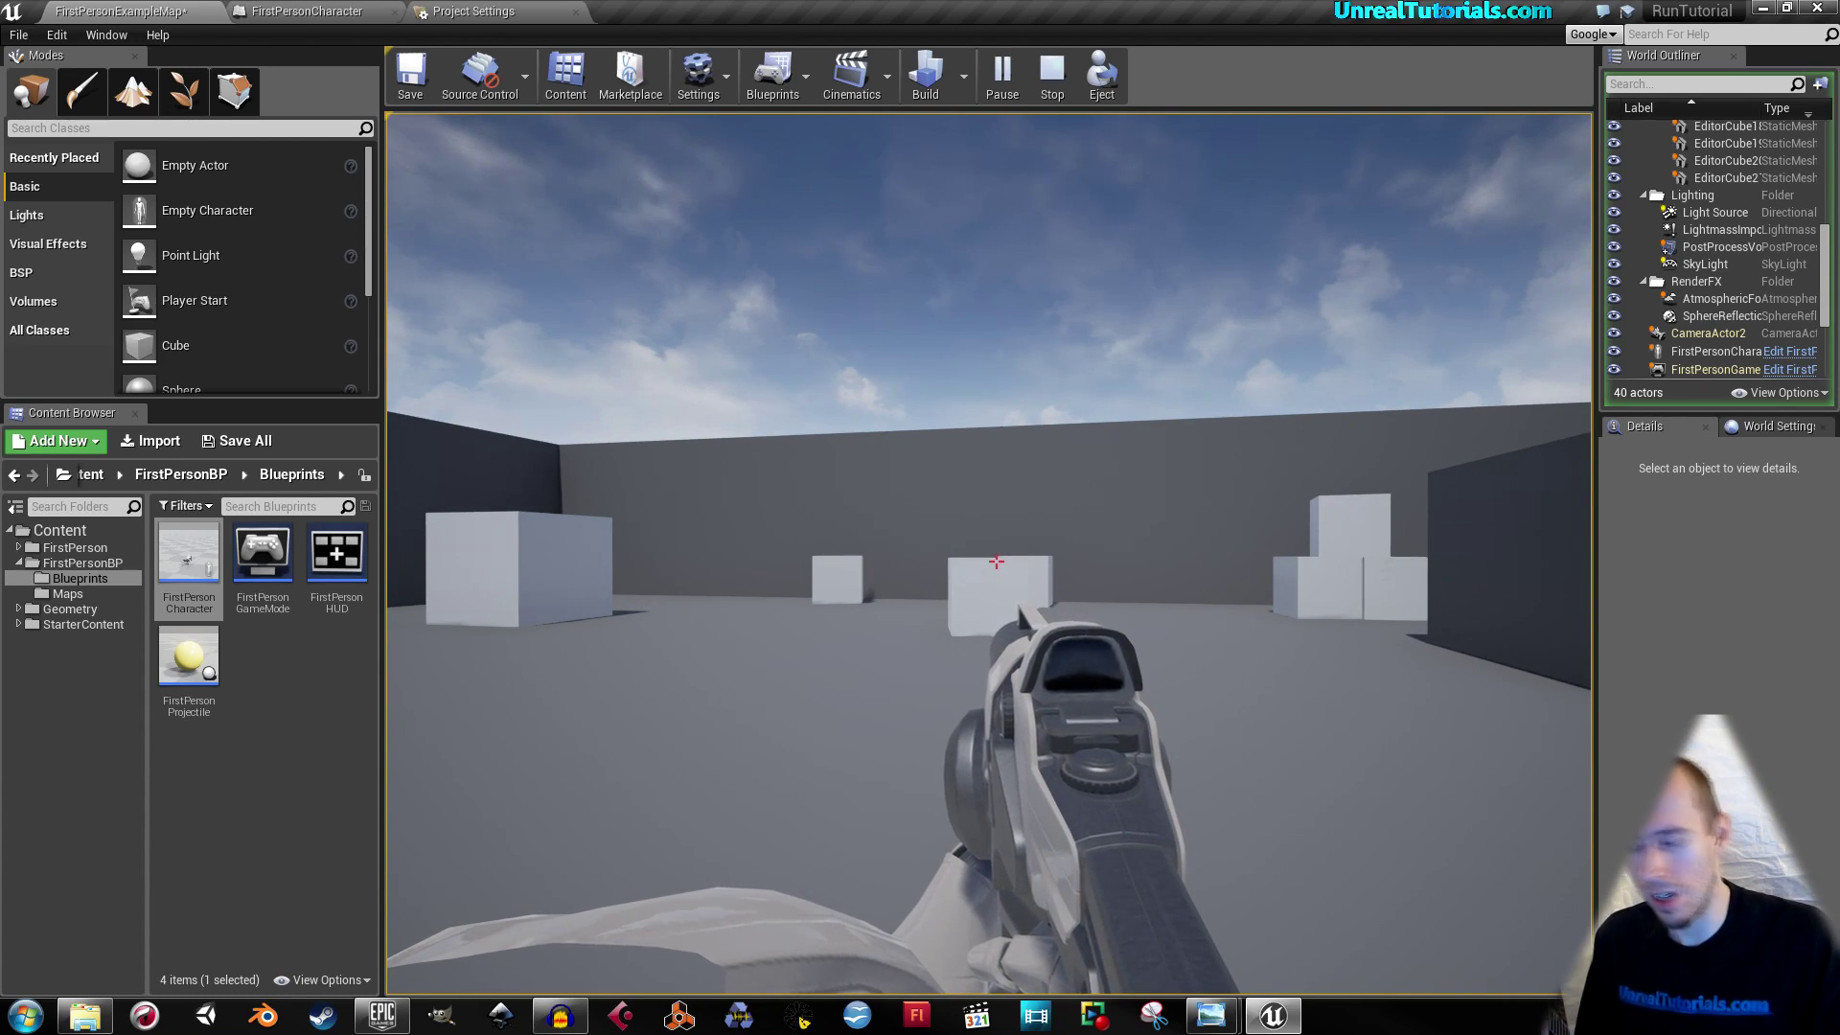
pyautogui.press('Escape')
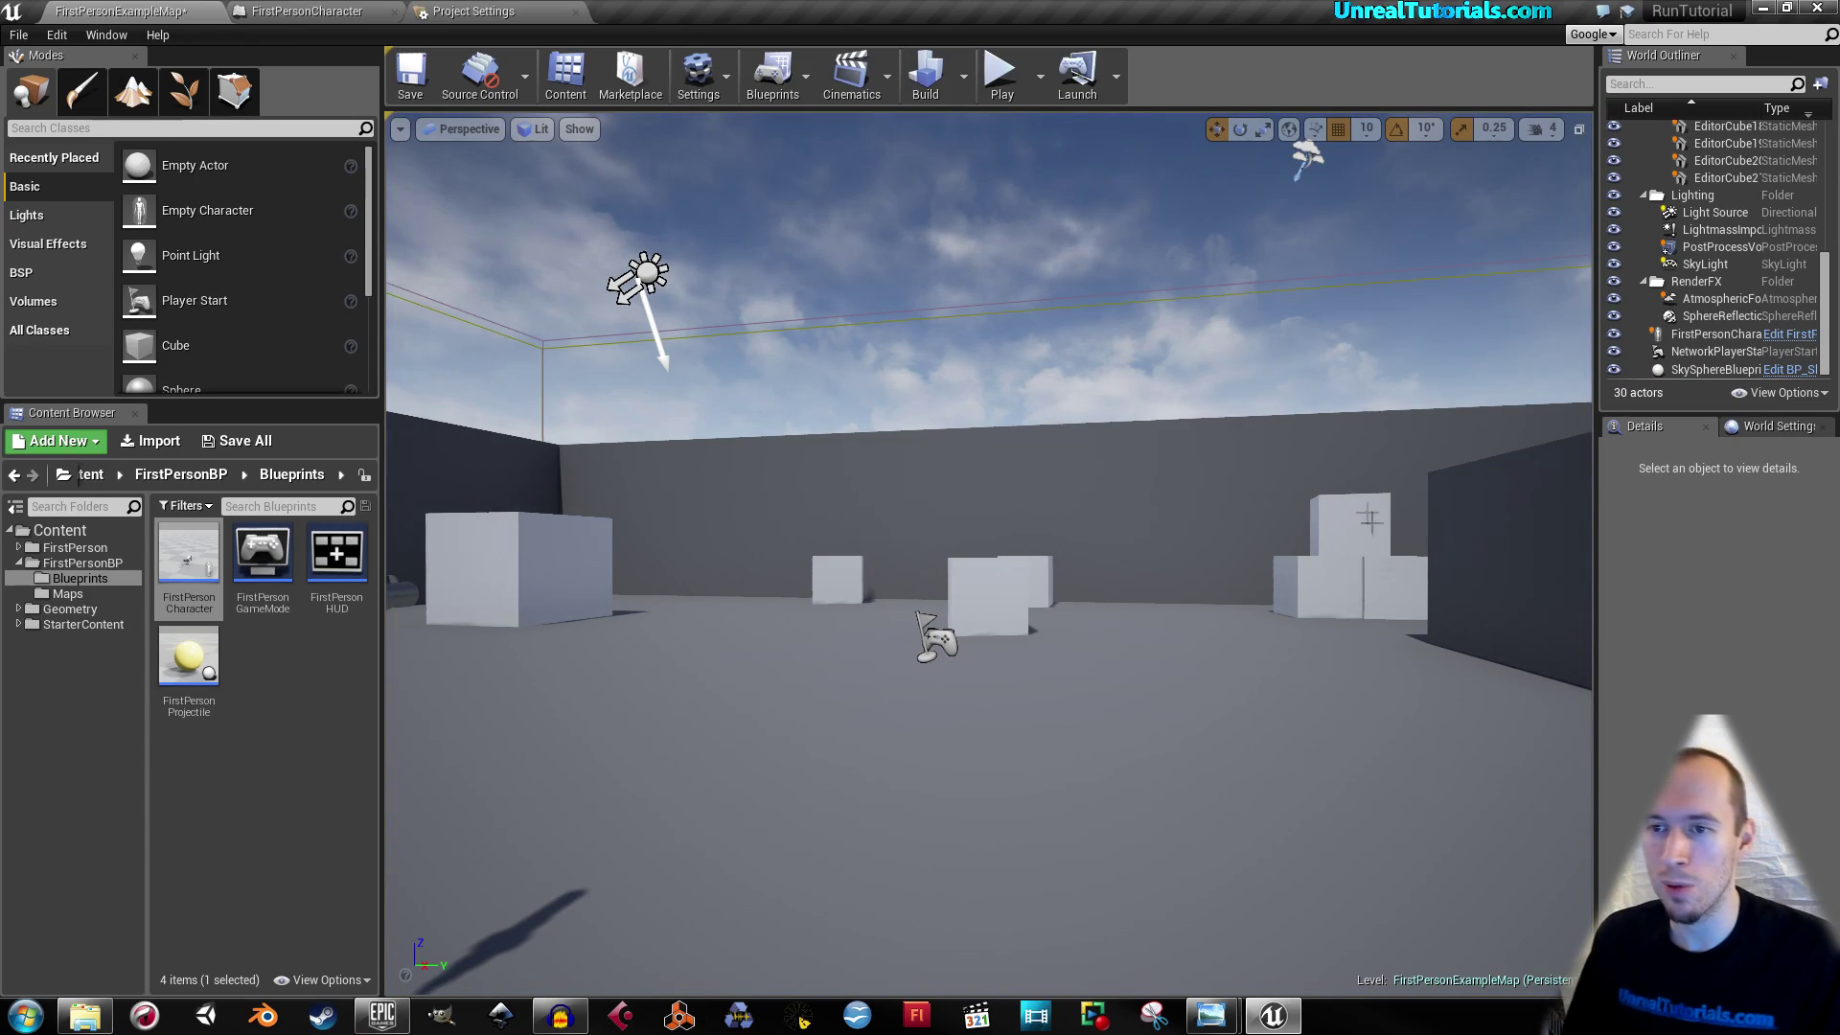
# Step: In the FirstPersonCharacter blueprint, add a Delay node after the SET node wired to Pressed, with a Duration of 3
pyautogui.click(262, 20)
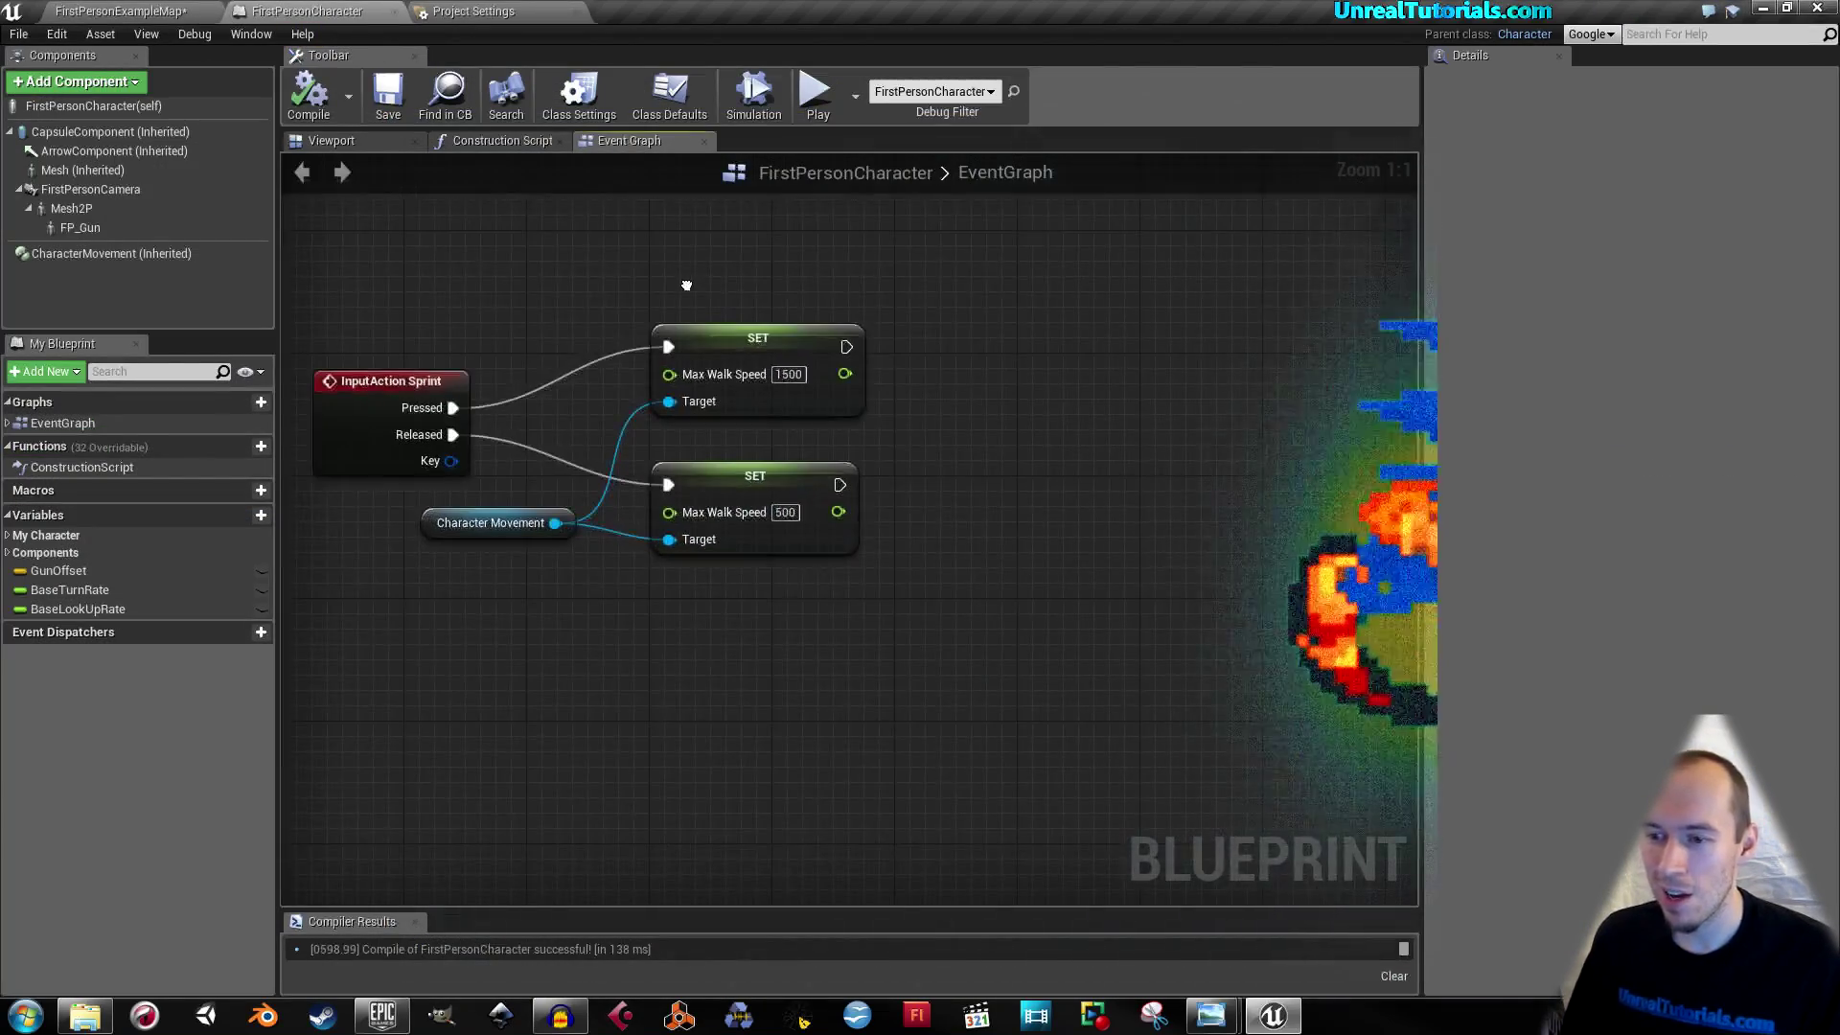
pyautogui.moveTo(738, 337); pyautogui.dragTo(742, 321)
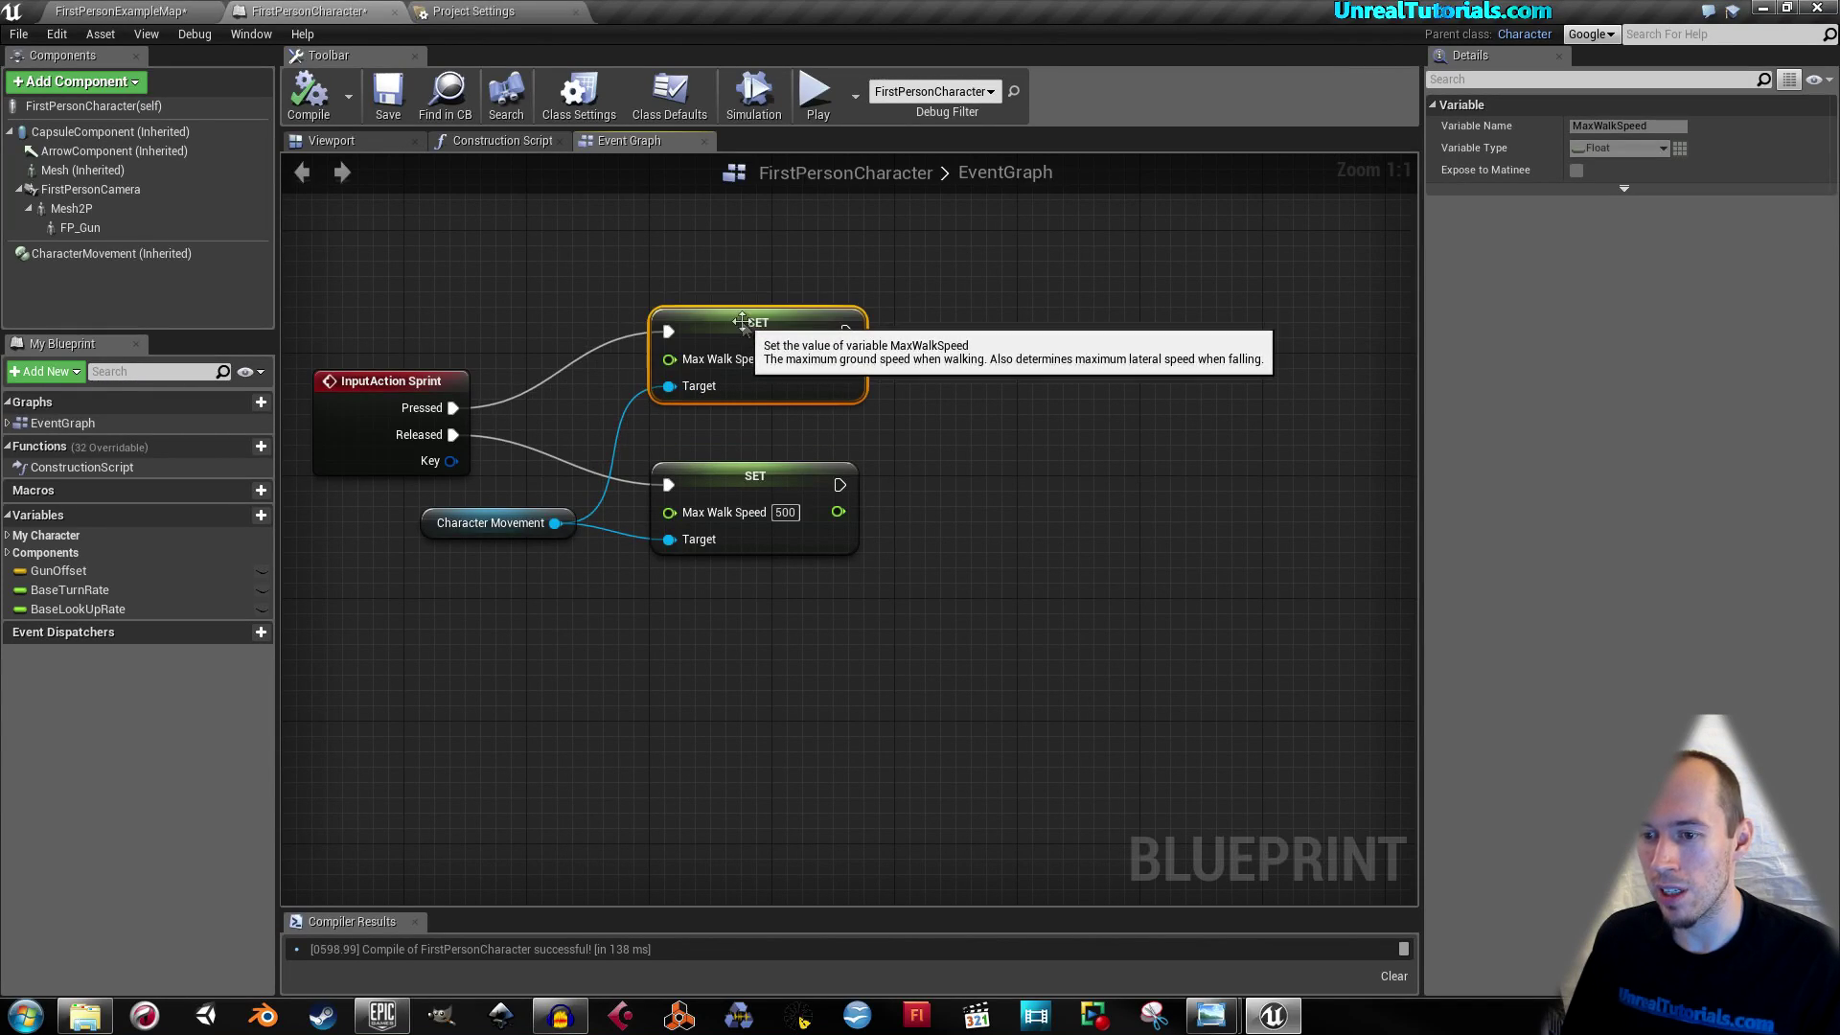
pyautogui.moveTo(984, 446); pyautogui.dragTo(890, 513, button='right')
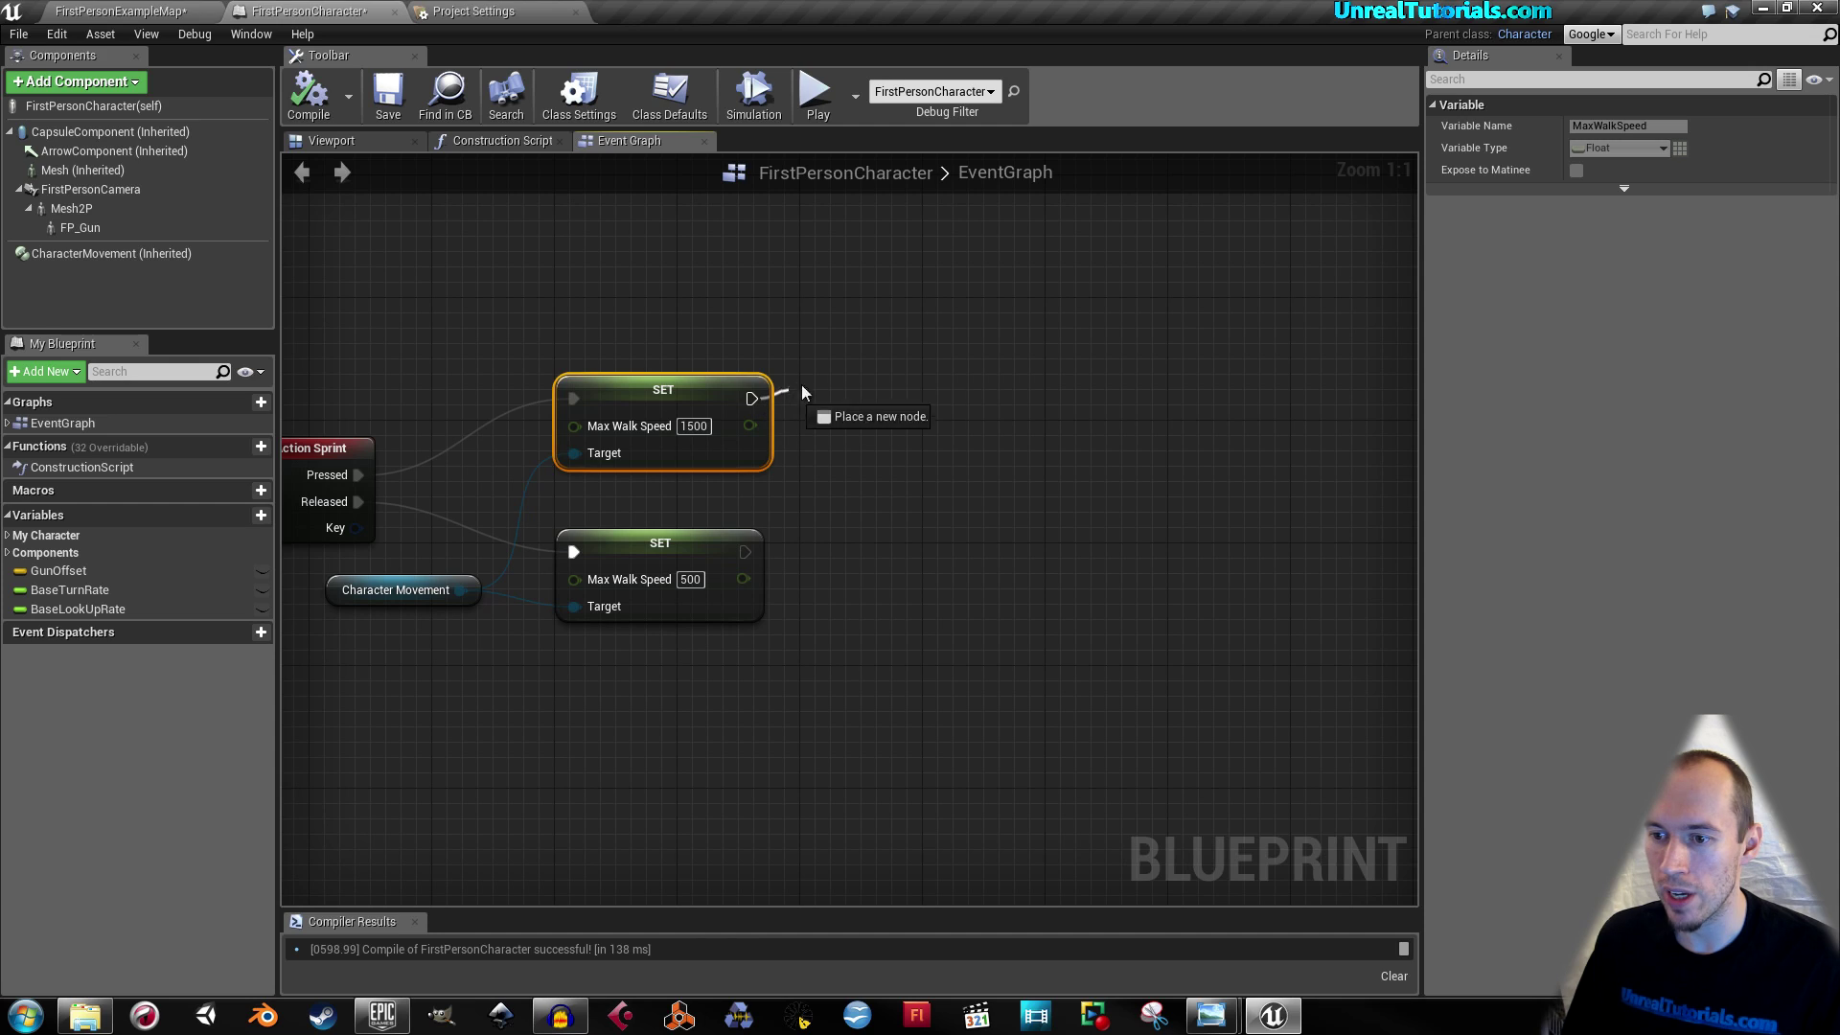
pyautogui.moveTo(860, 380); pyautogui.dragTo(860, 379)
pyautogui.write('delay')
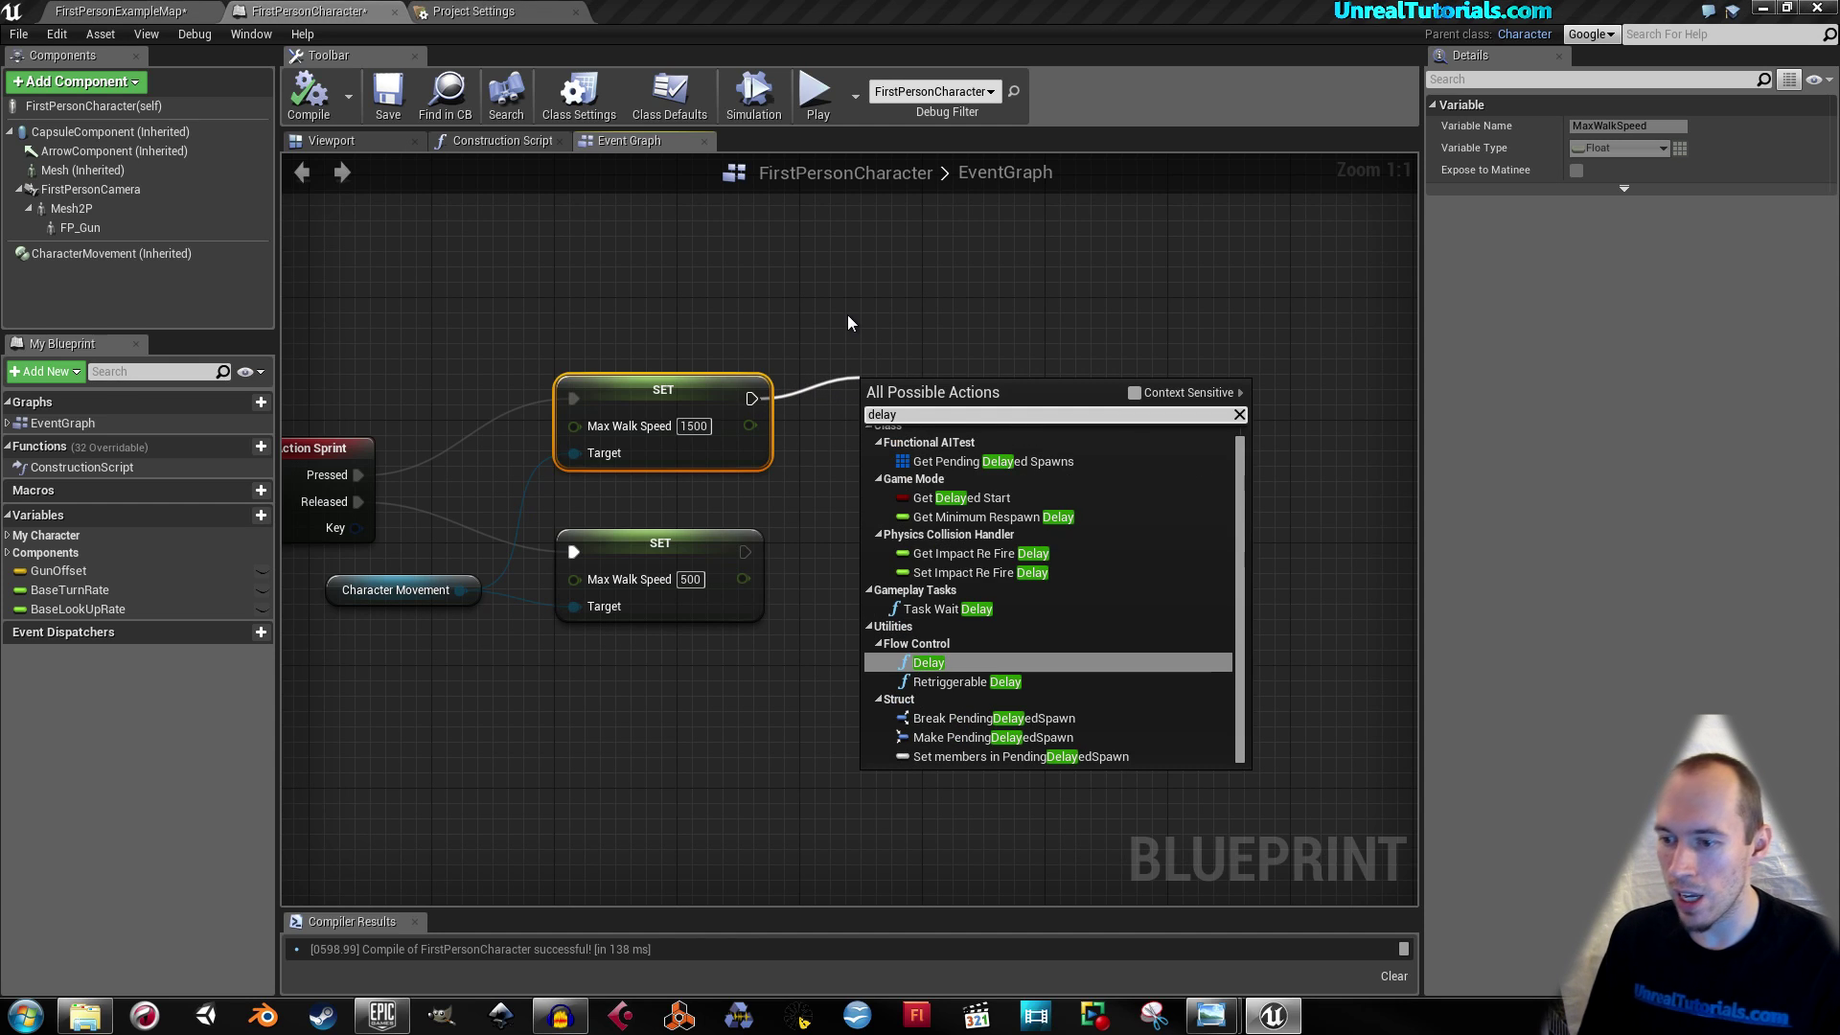
pyautogui.press('Return')
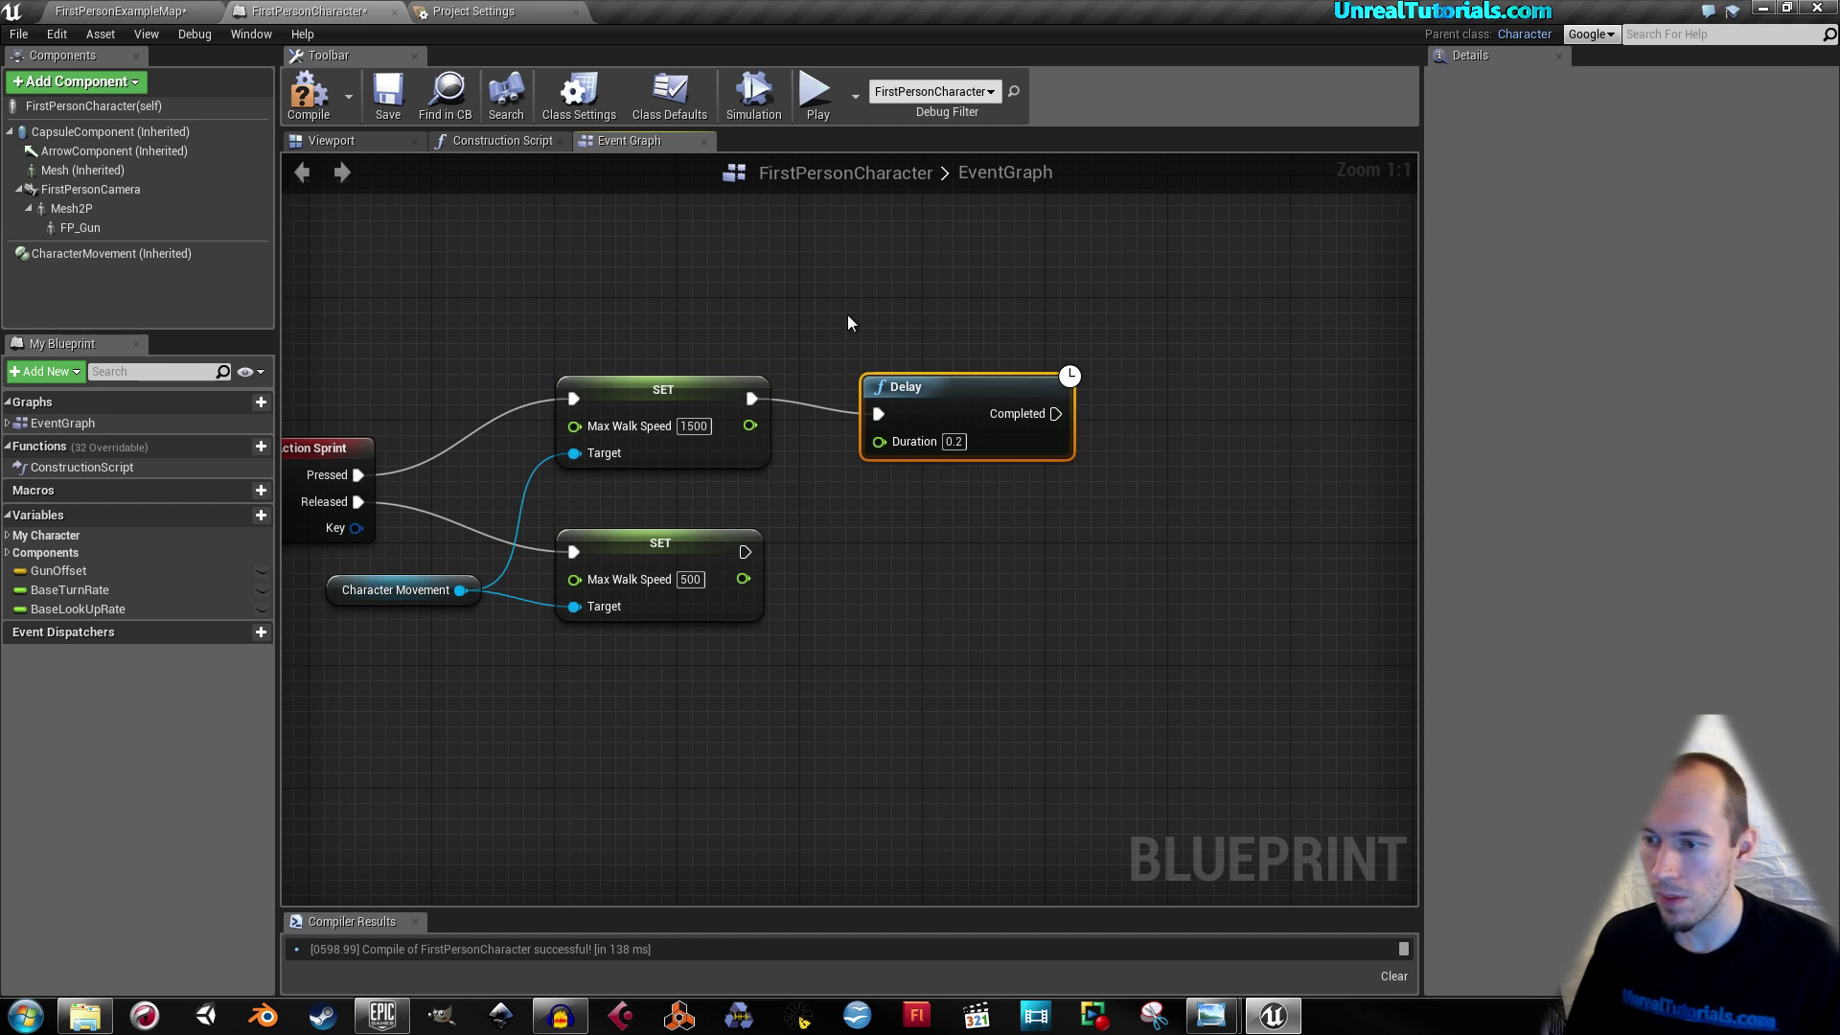
pyautogui.moveTo(906, 402); pyautogui.dragTo(921, 403)
pyautogui.click(967, 441)
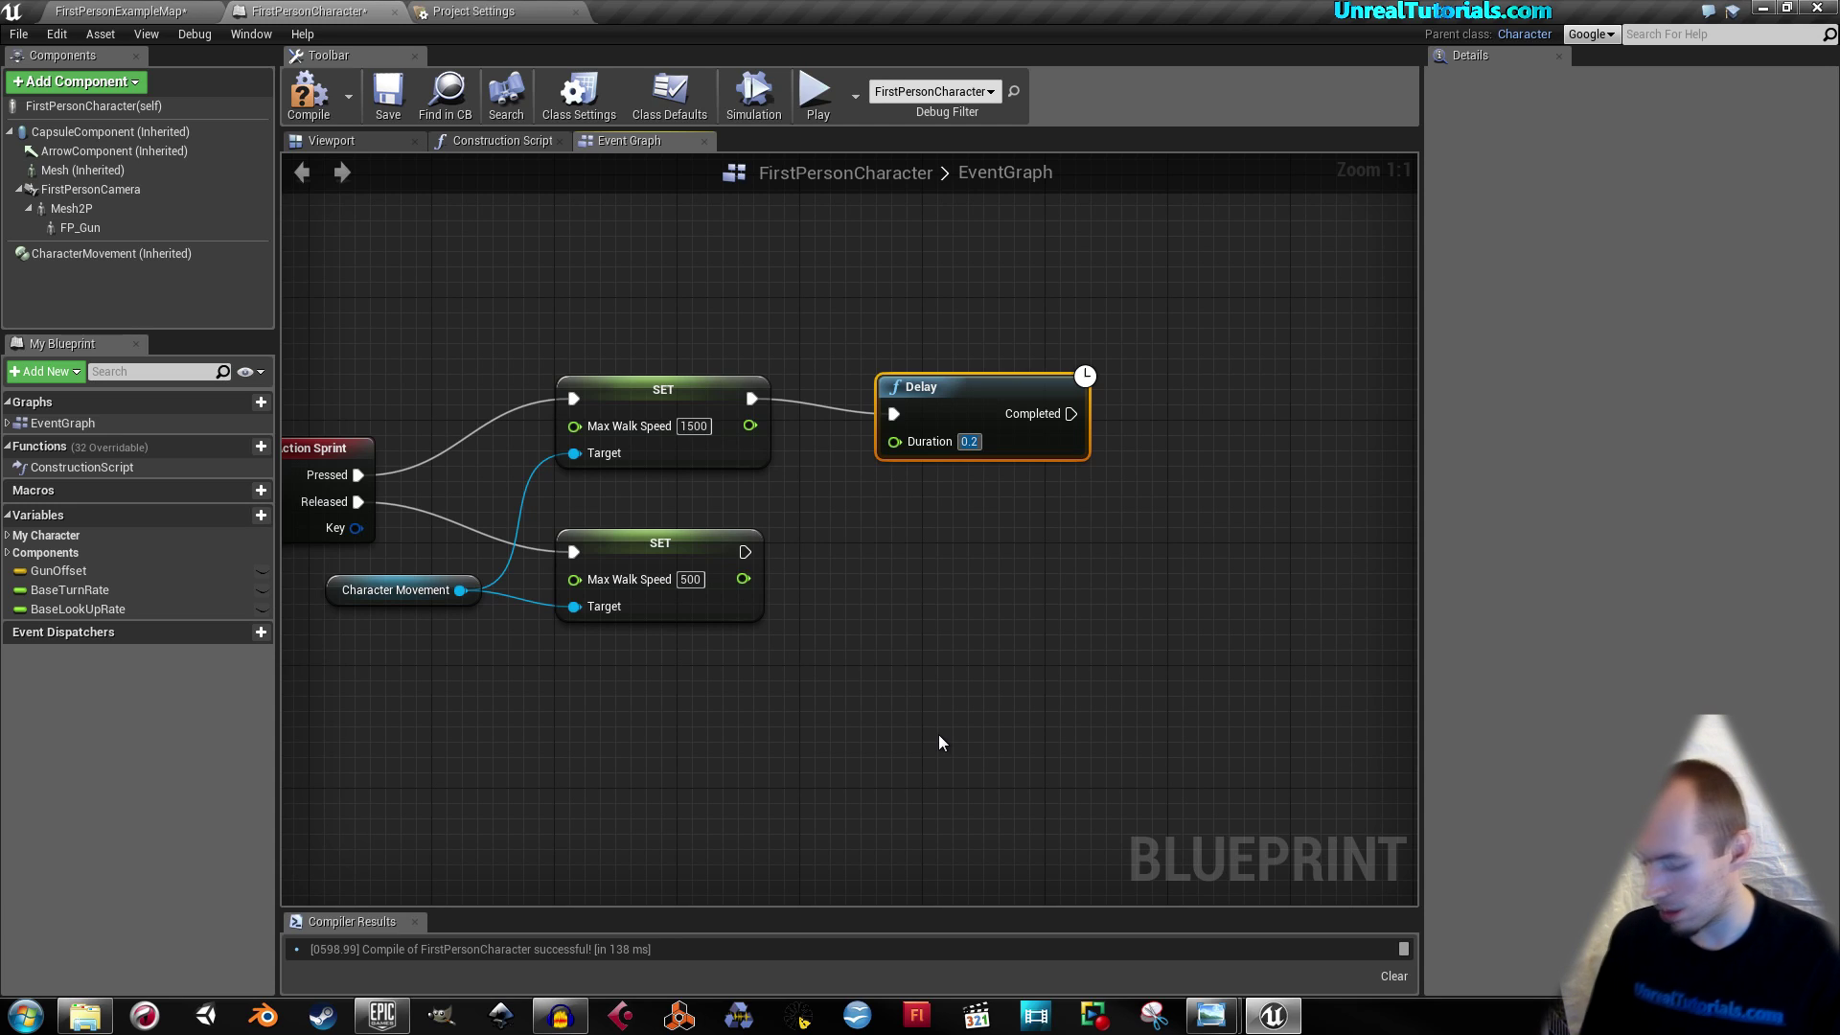
pyautogui.write('3')
pyautogui.press('Return')
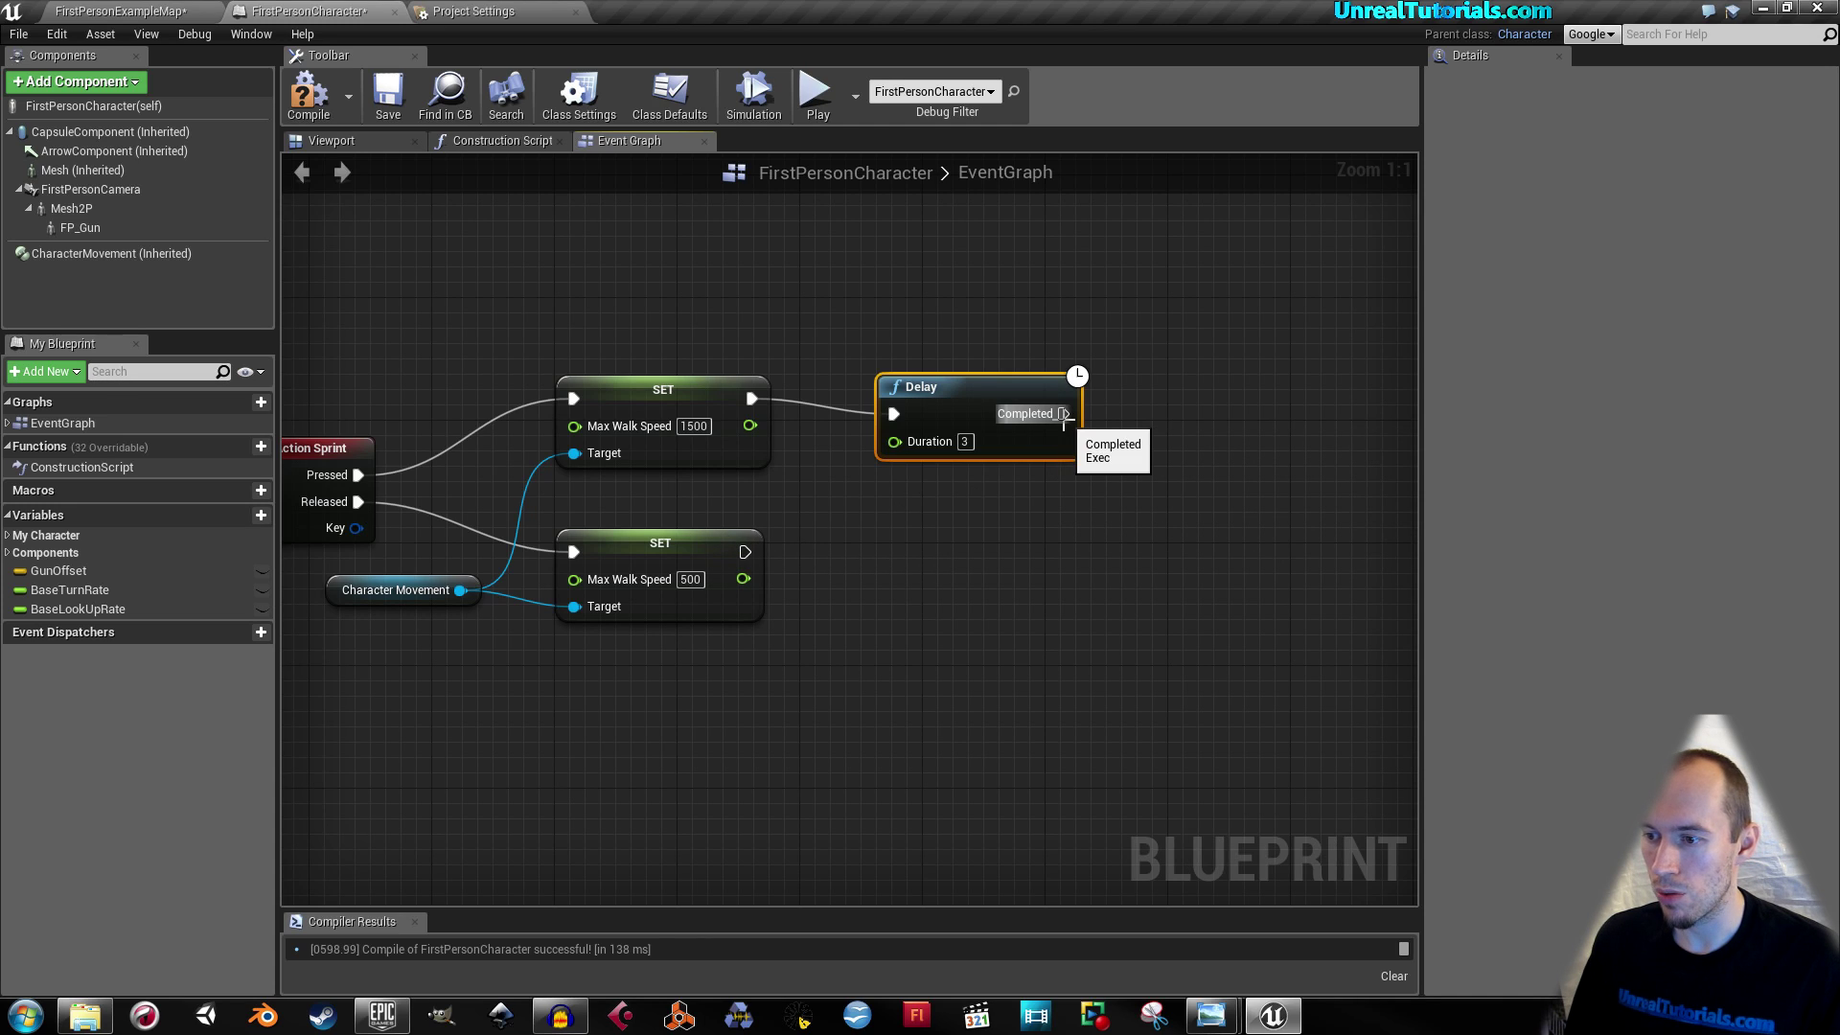
# Step: Wire the Delay node's Completed output to the SET node with Max Walk Speed 500, and compile and save
pyautogui.moveTo(1063, 415); pyautogui.dragTo(1089, 447)
pyautogui.moveTo(730, 491); pyautogui.dragTo(573, 552)
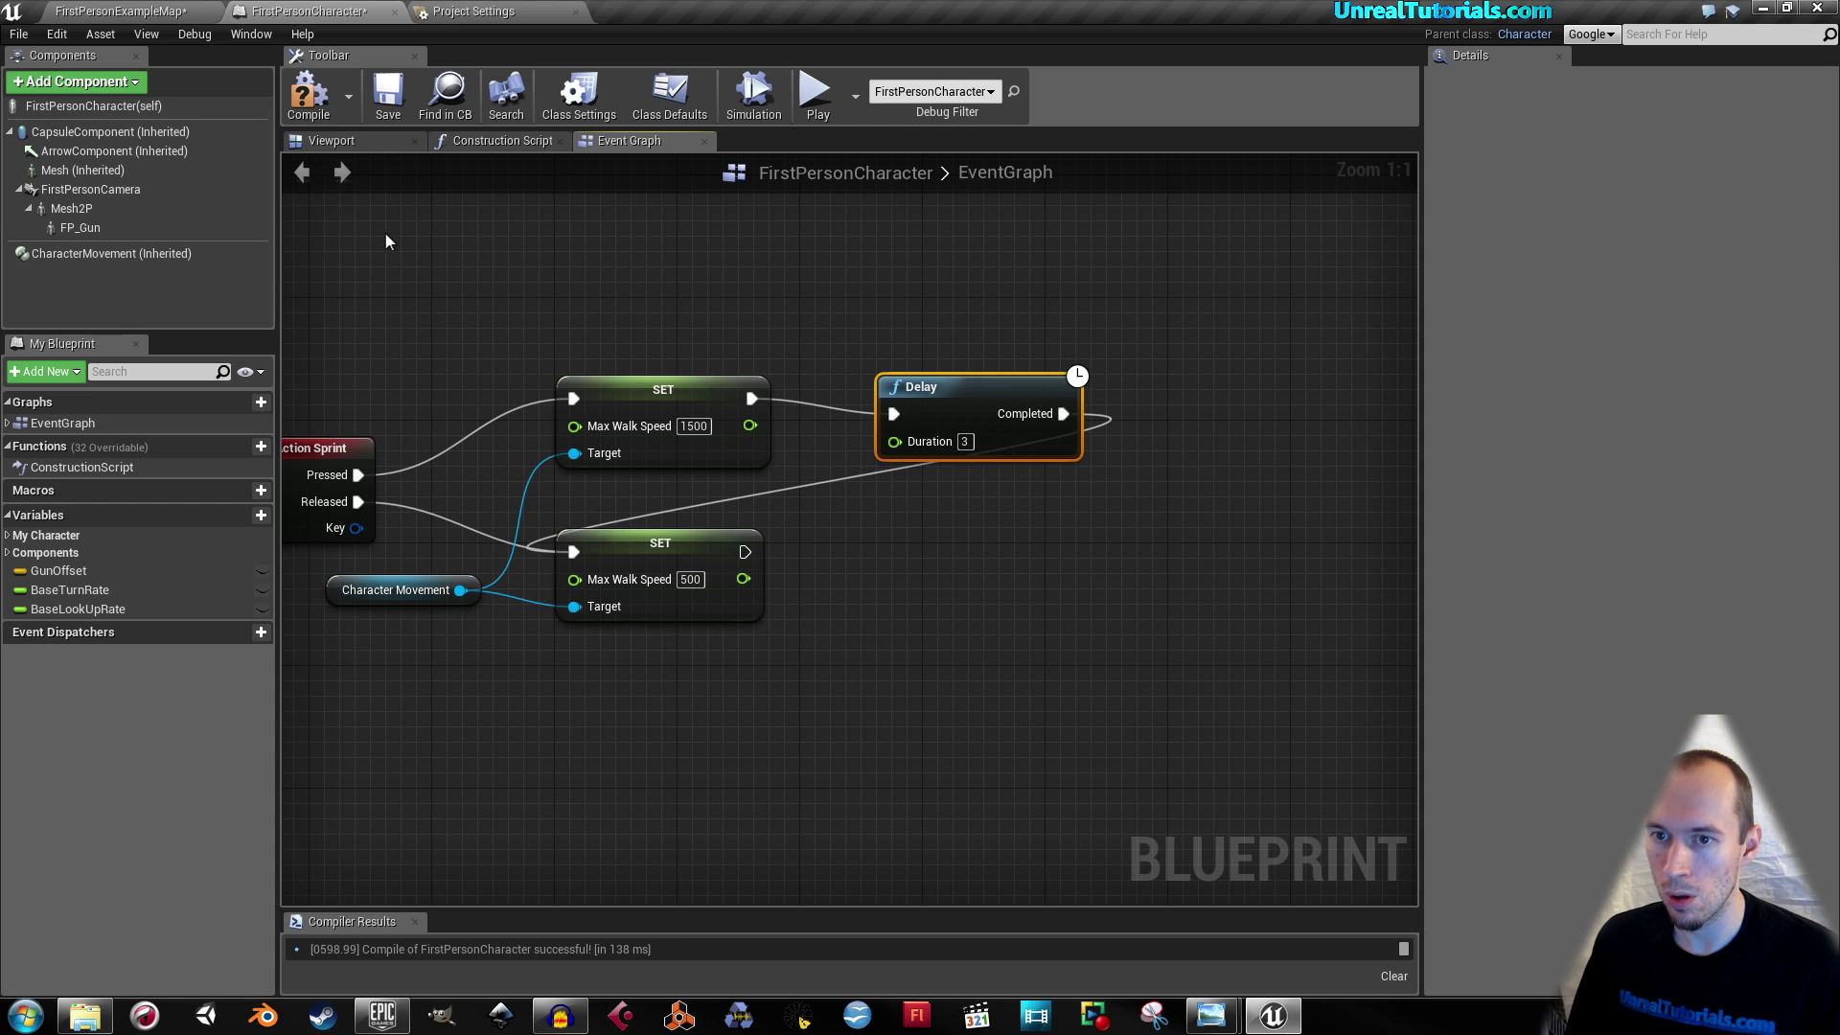
pyautogui.click(323, 102)
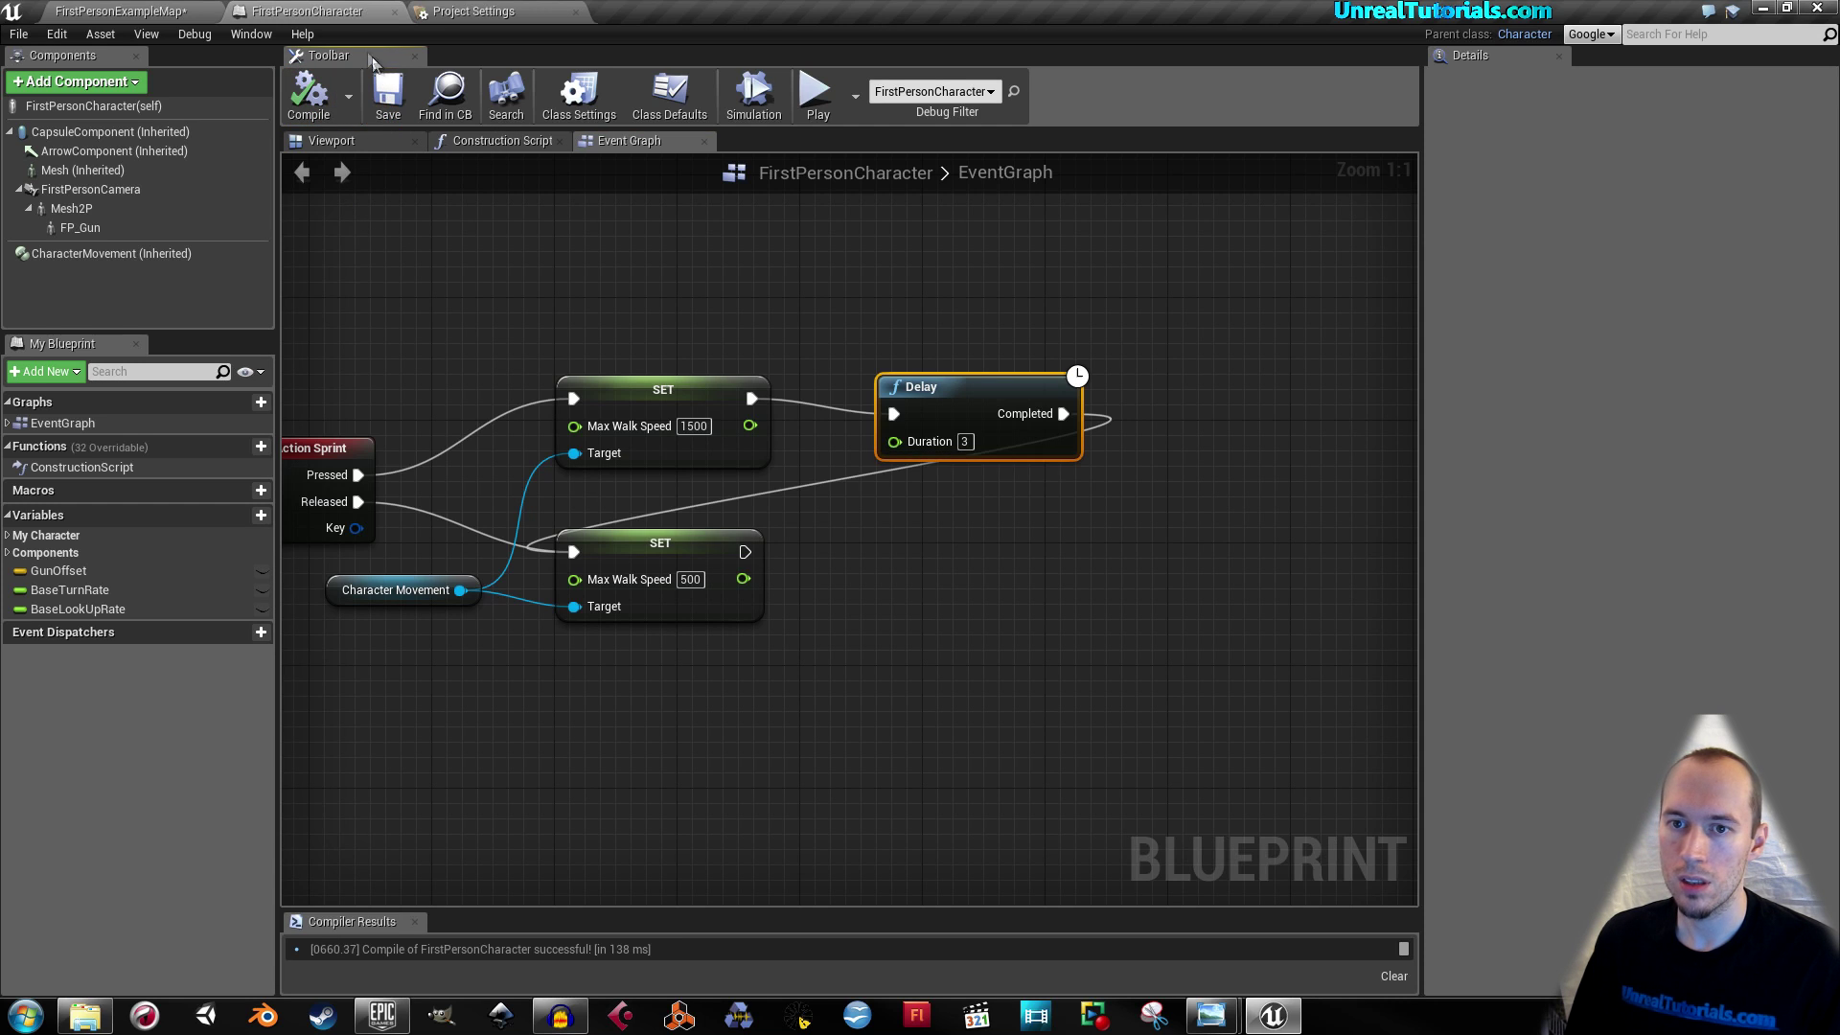
# Step: Play-test FirstPersonExampleMap to check that sprinting ends after the delay, and stop the session
pyautogui.click(142, 10)
pyautogui.click(1003, 71)
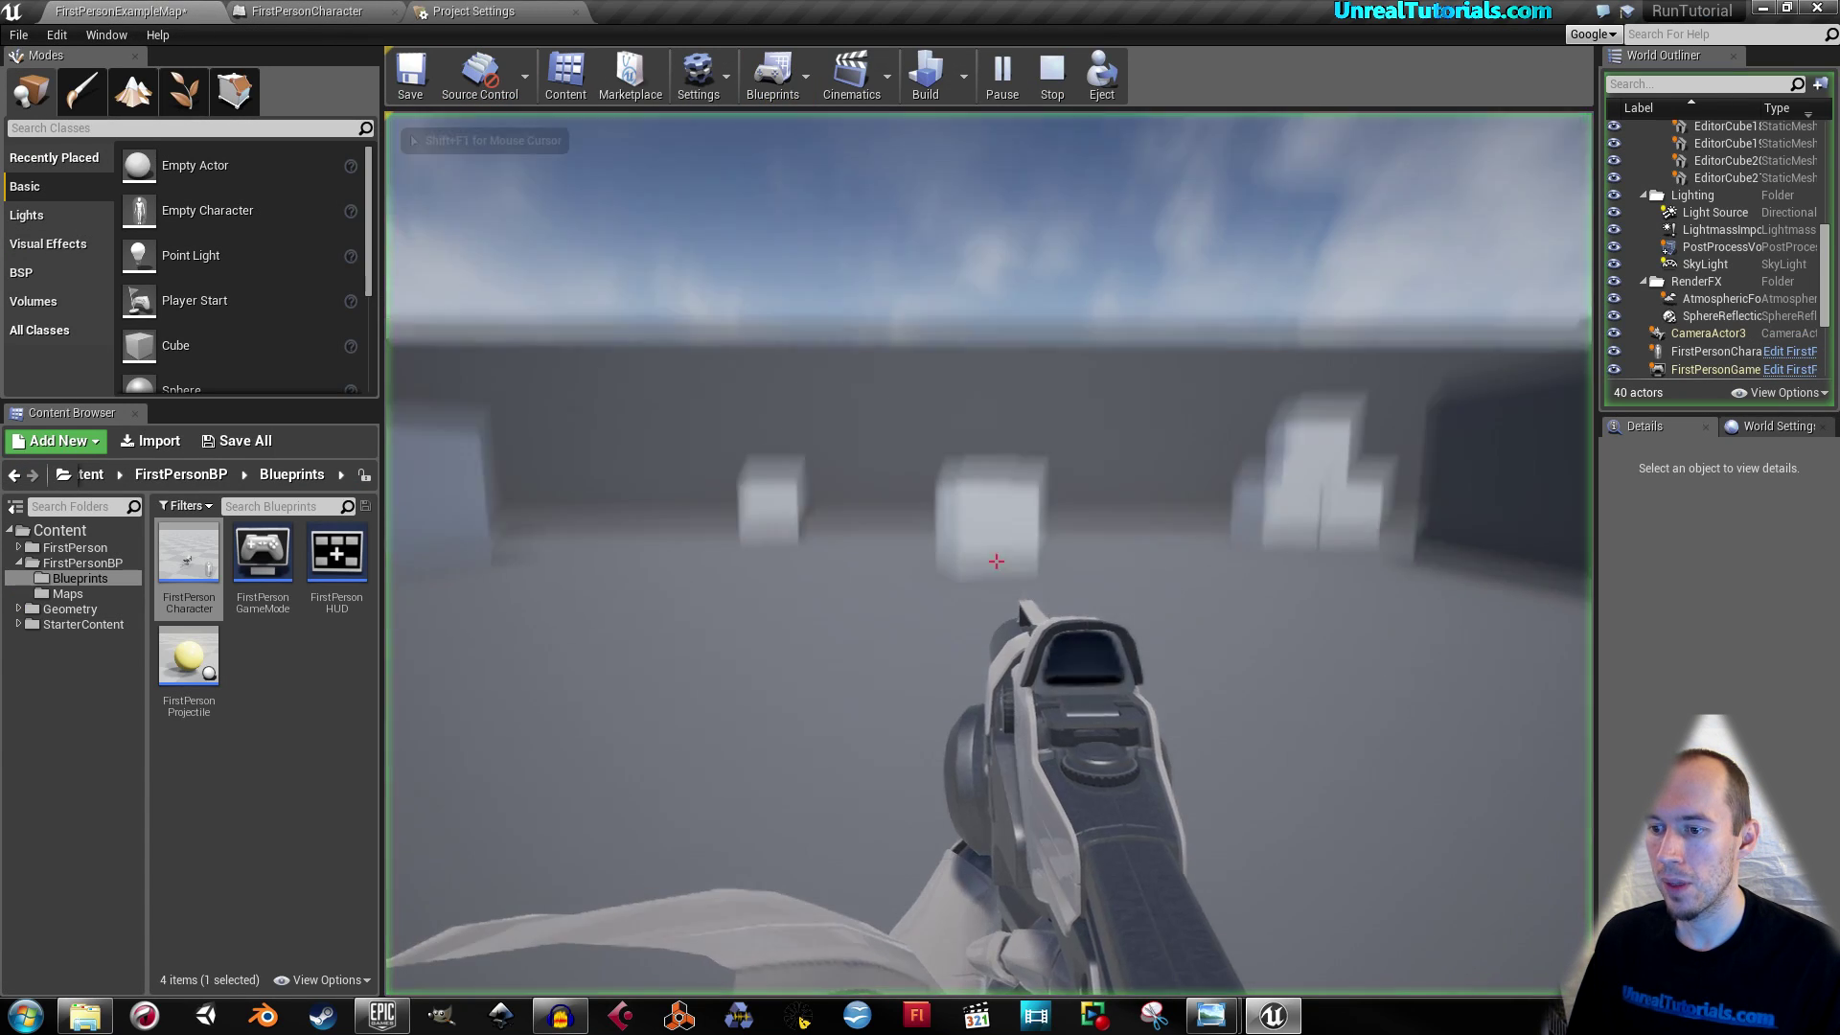
pyautogui.press('w')
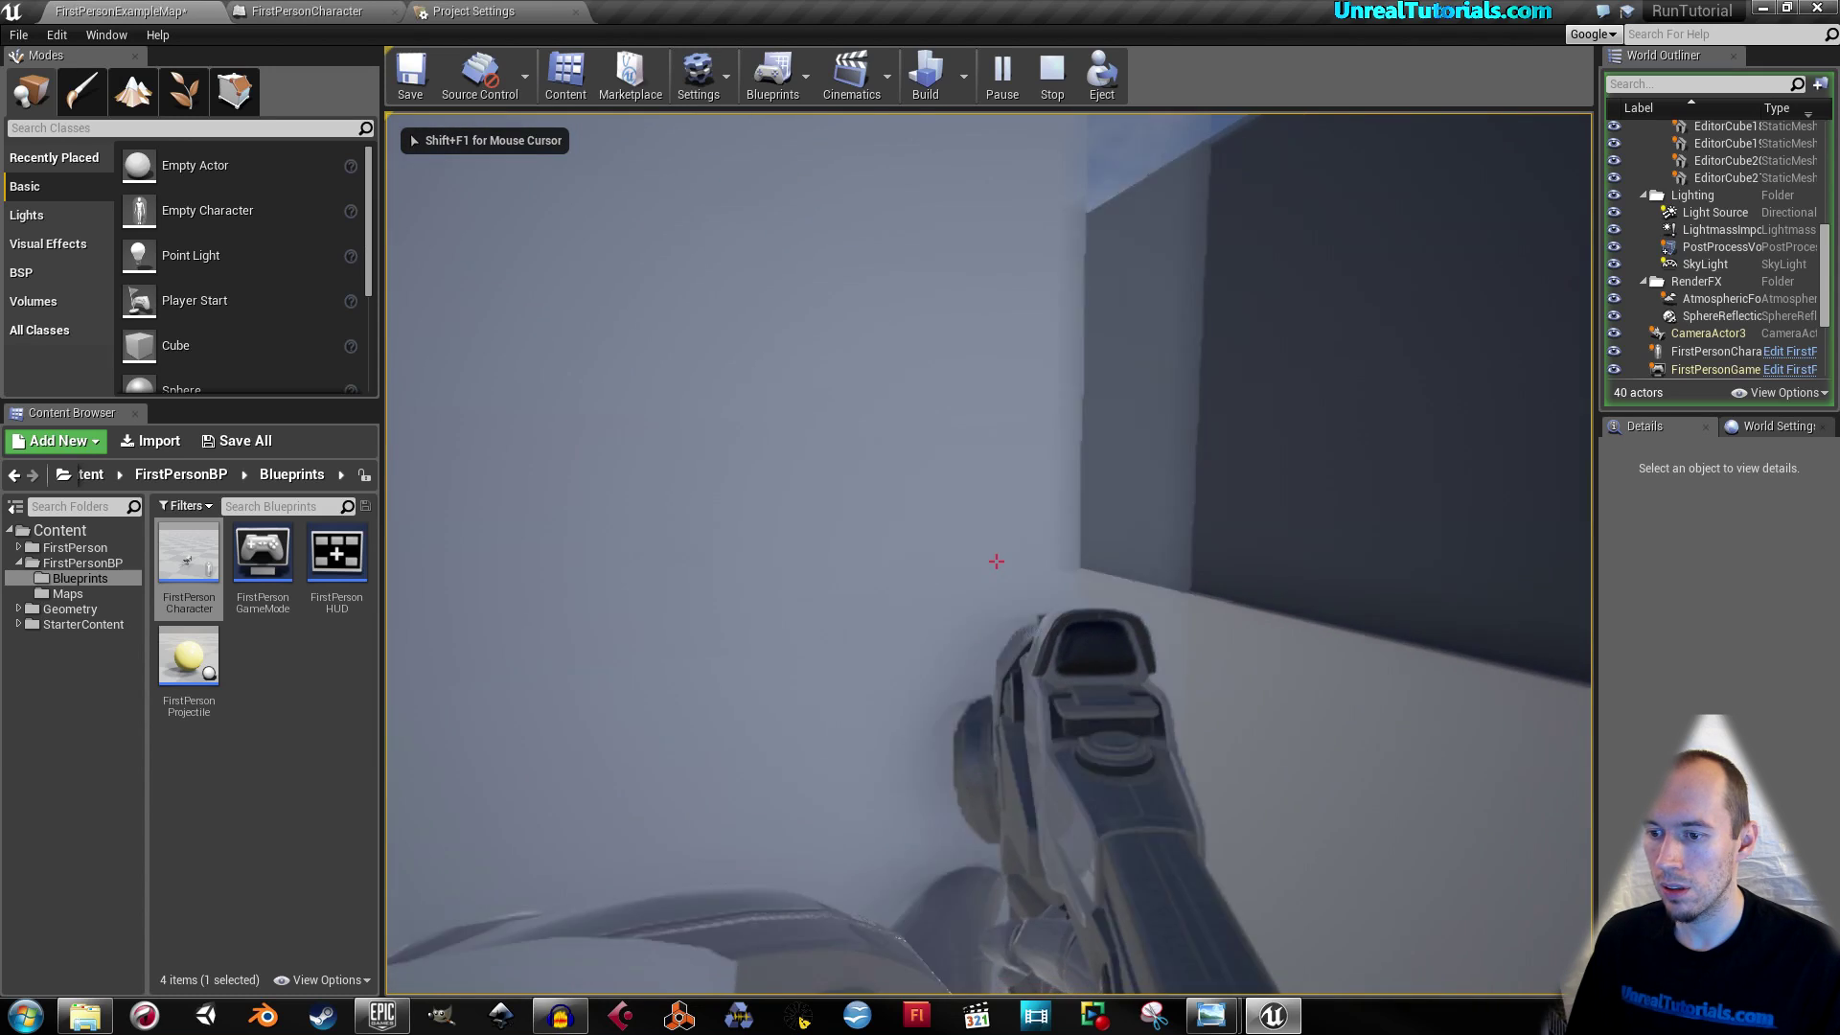
pyautogui.press('w')
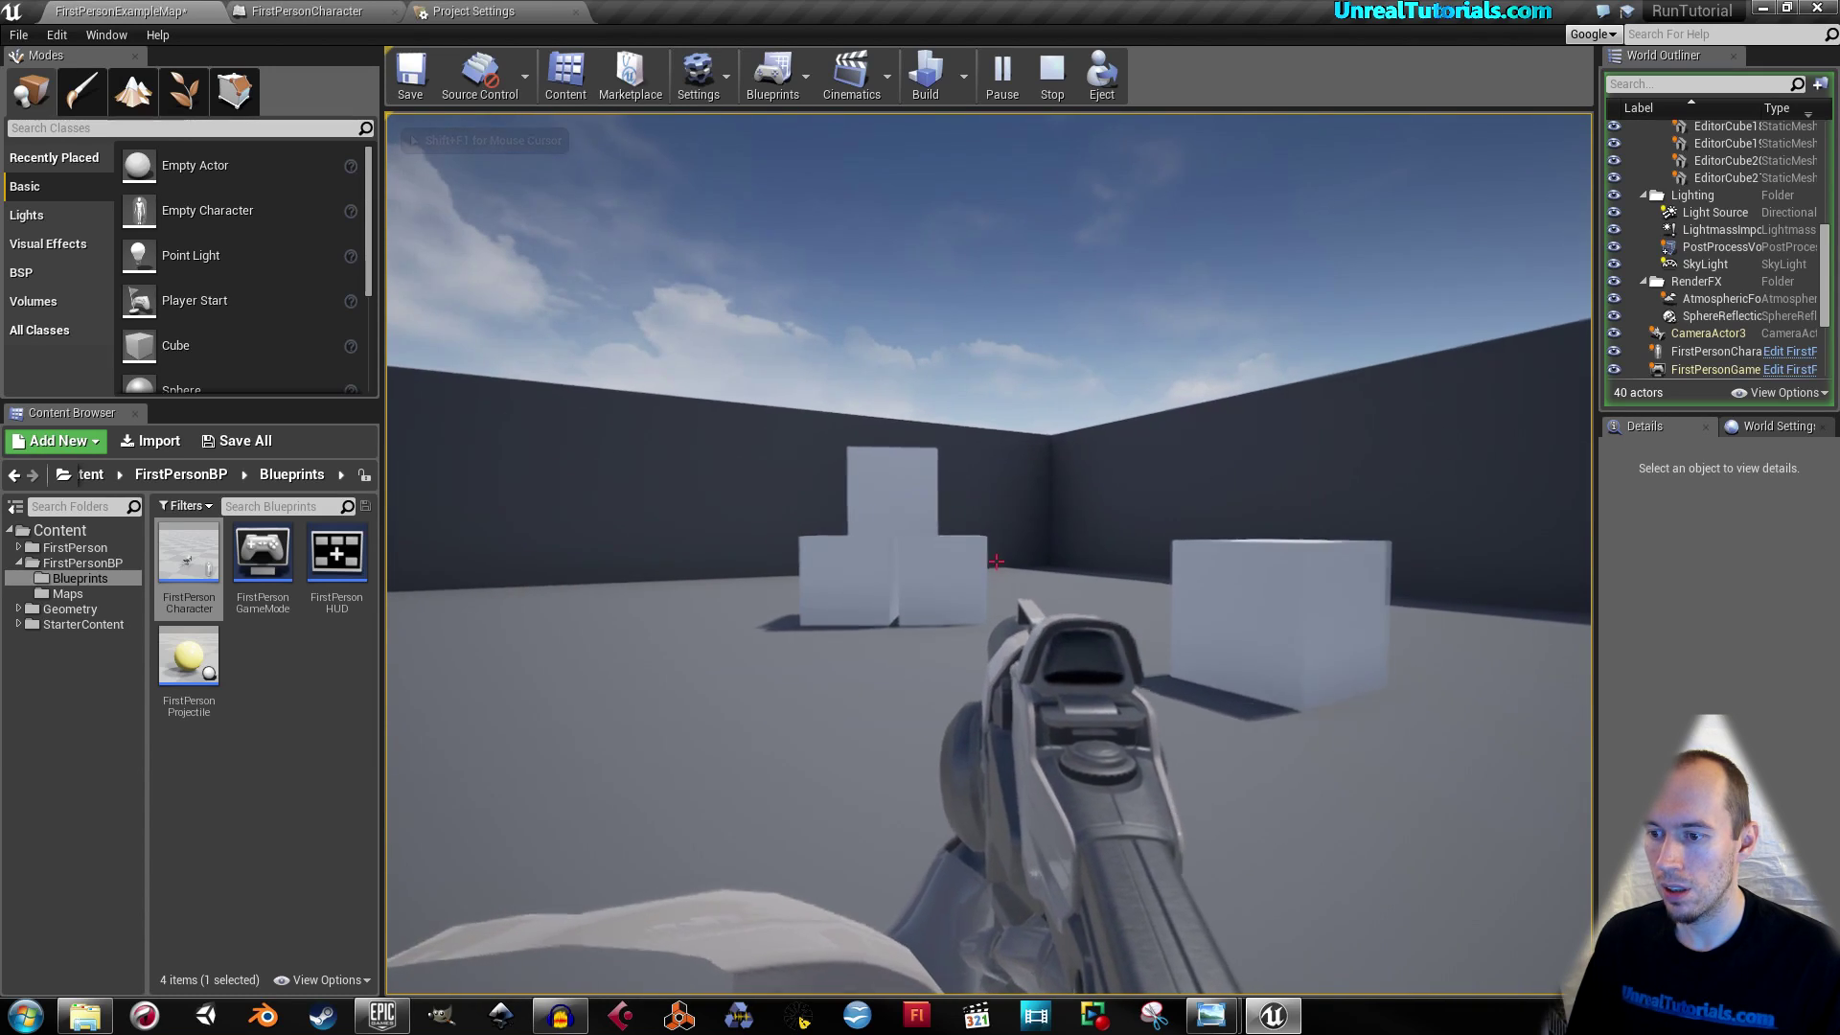
pyautogui.press('w')
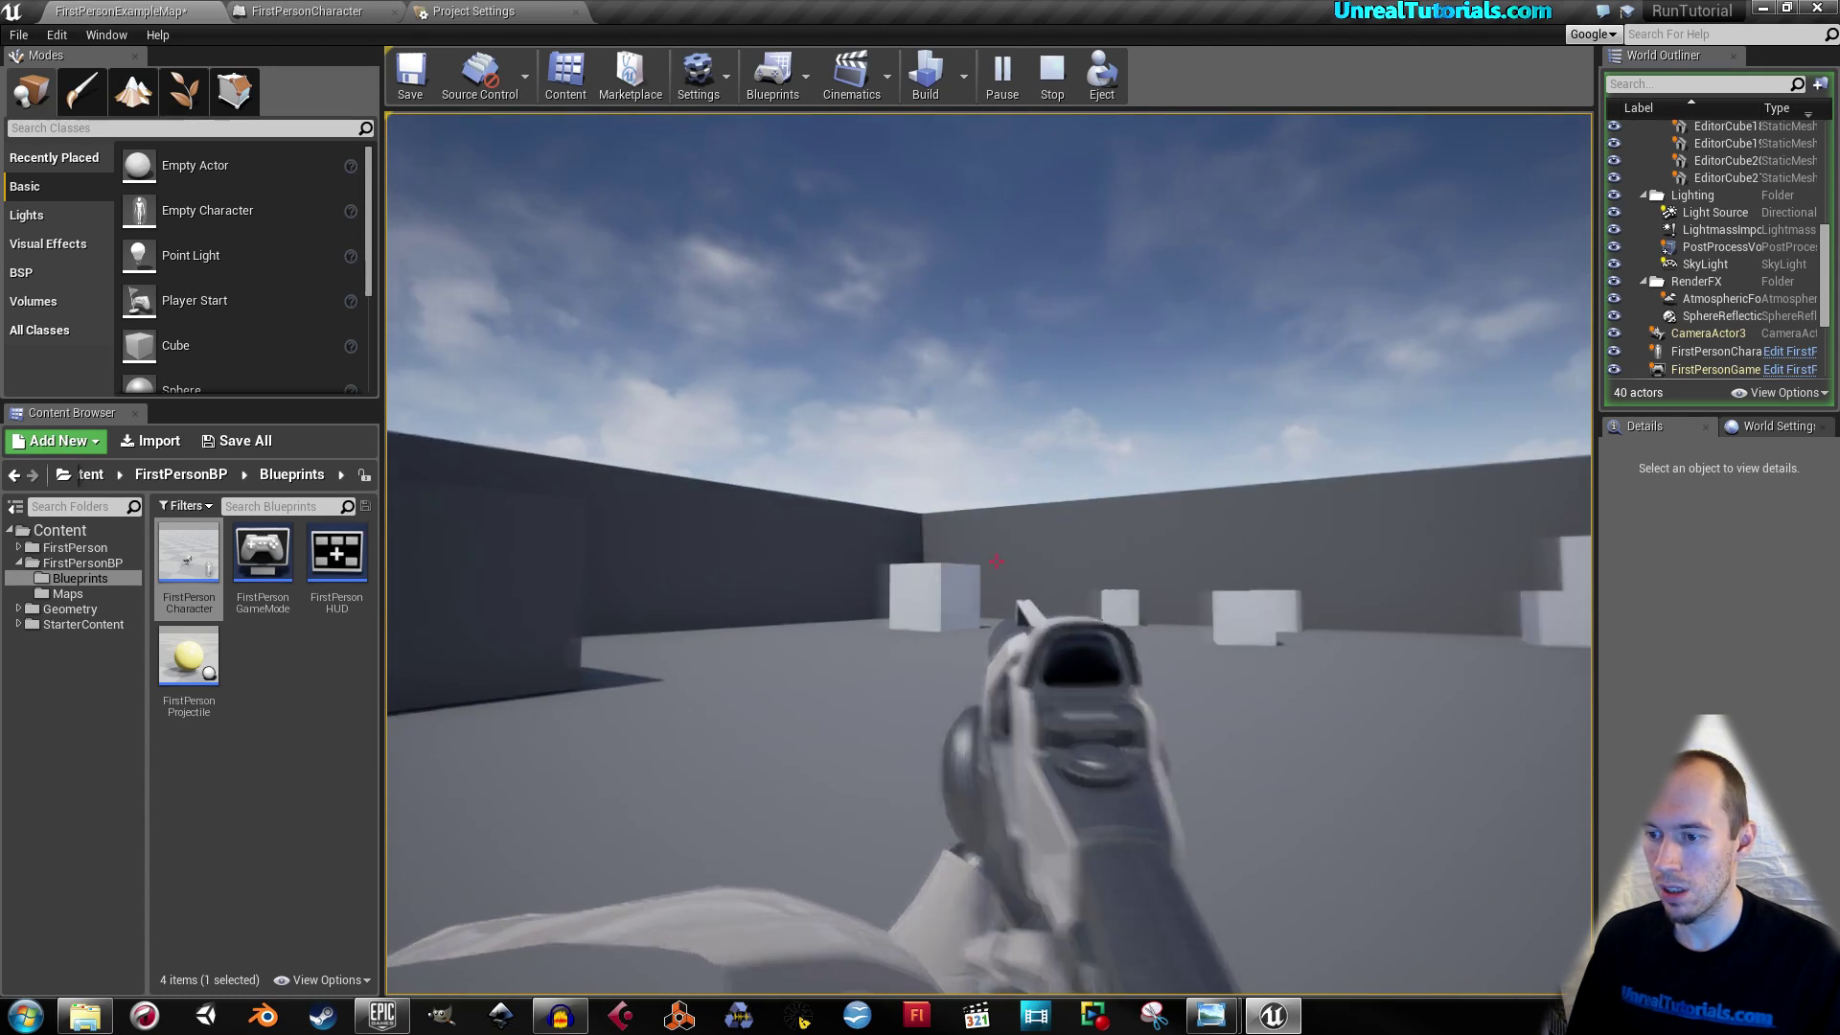
pyautogui.press('Escape')
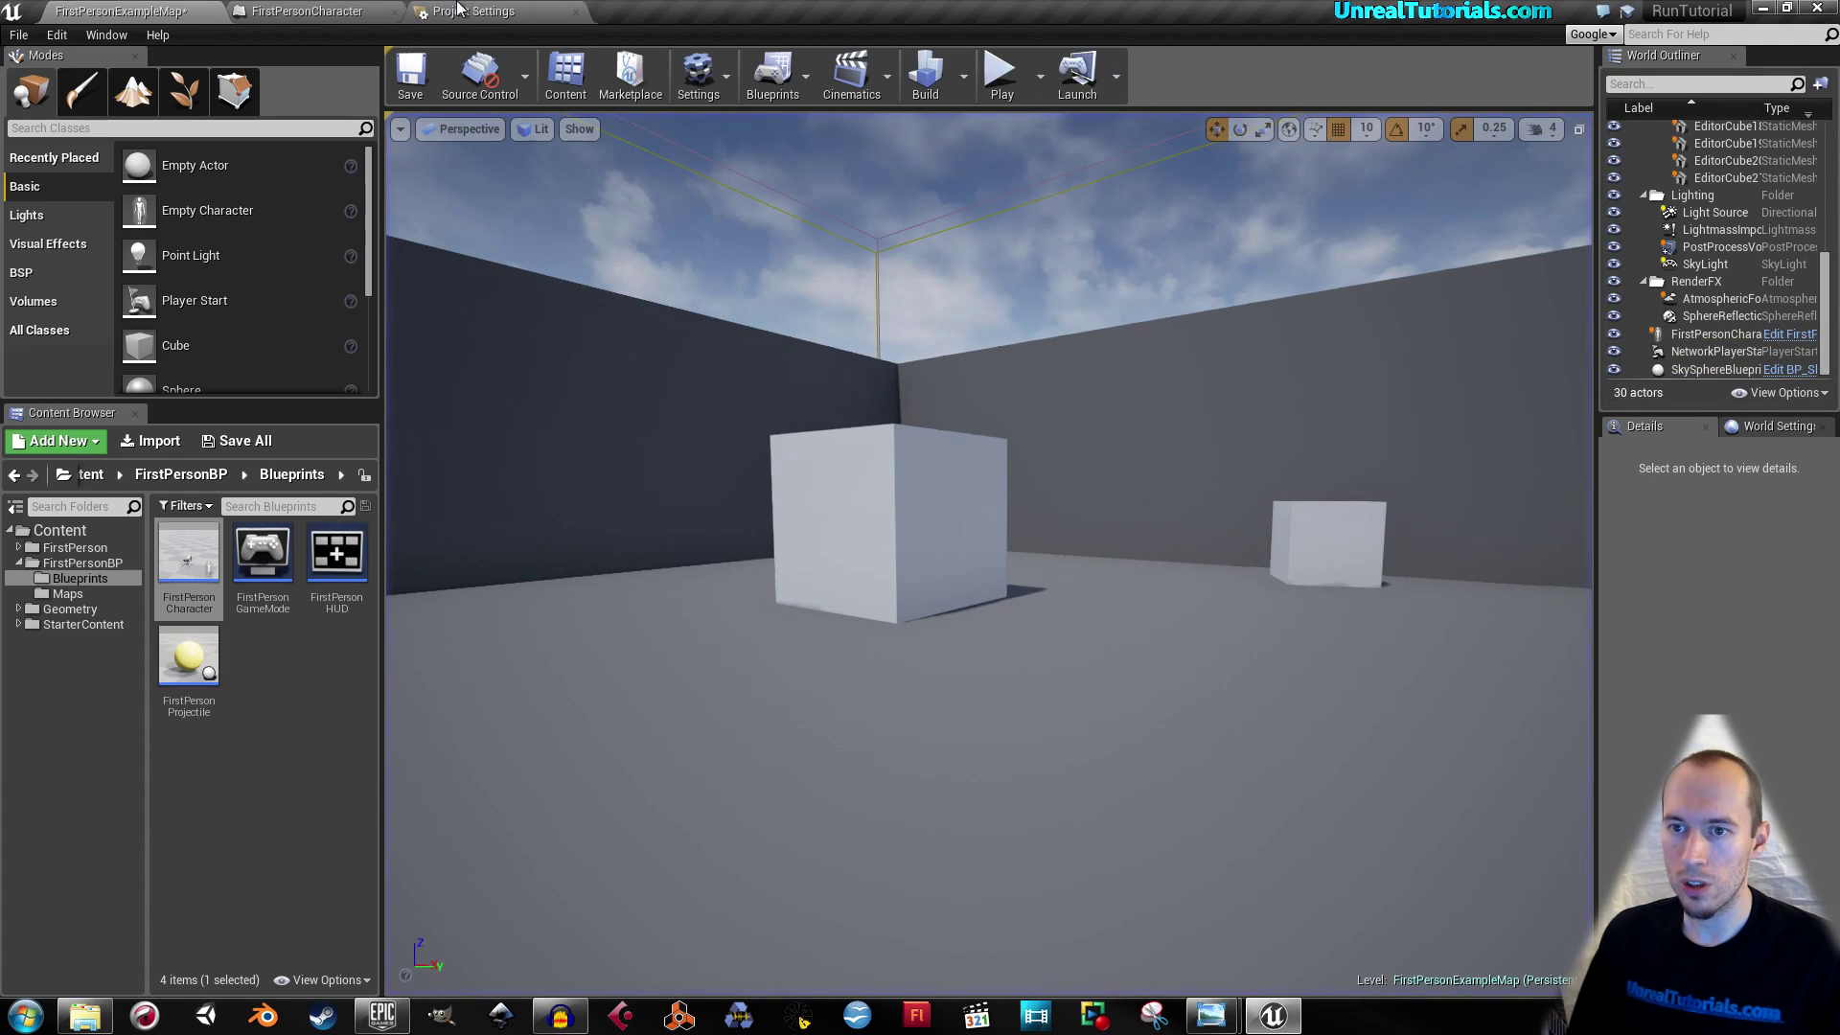
# Step: In the FirstPersonCharacter blueprint, insert a Print String node between the Delay's Completed output and the SET node wired to Released
pyautogui.click(340, 14)
pyautogui.moveTo(1185, 637); pyautogui.dragTo(1119, 662, button='right')
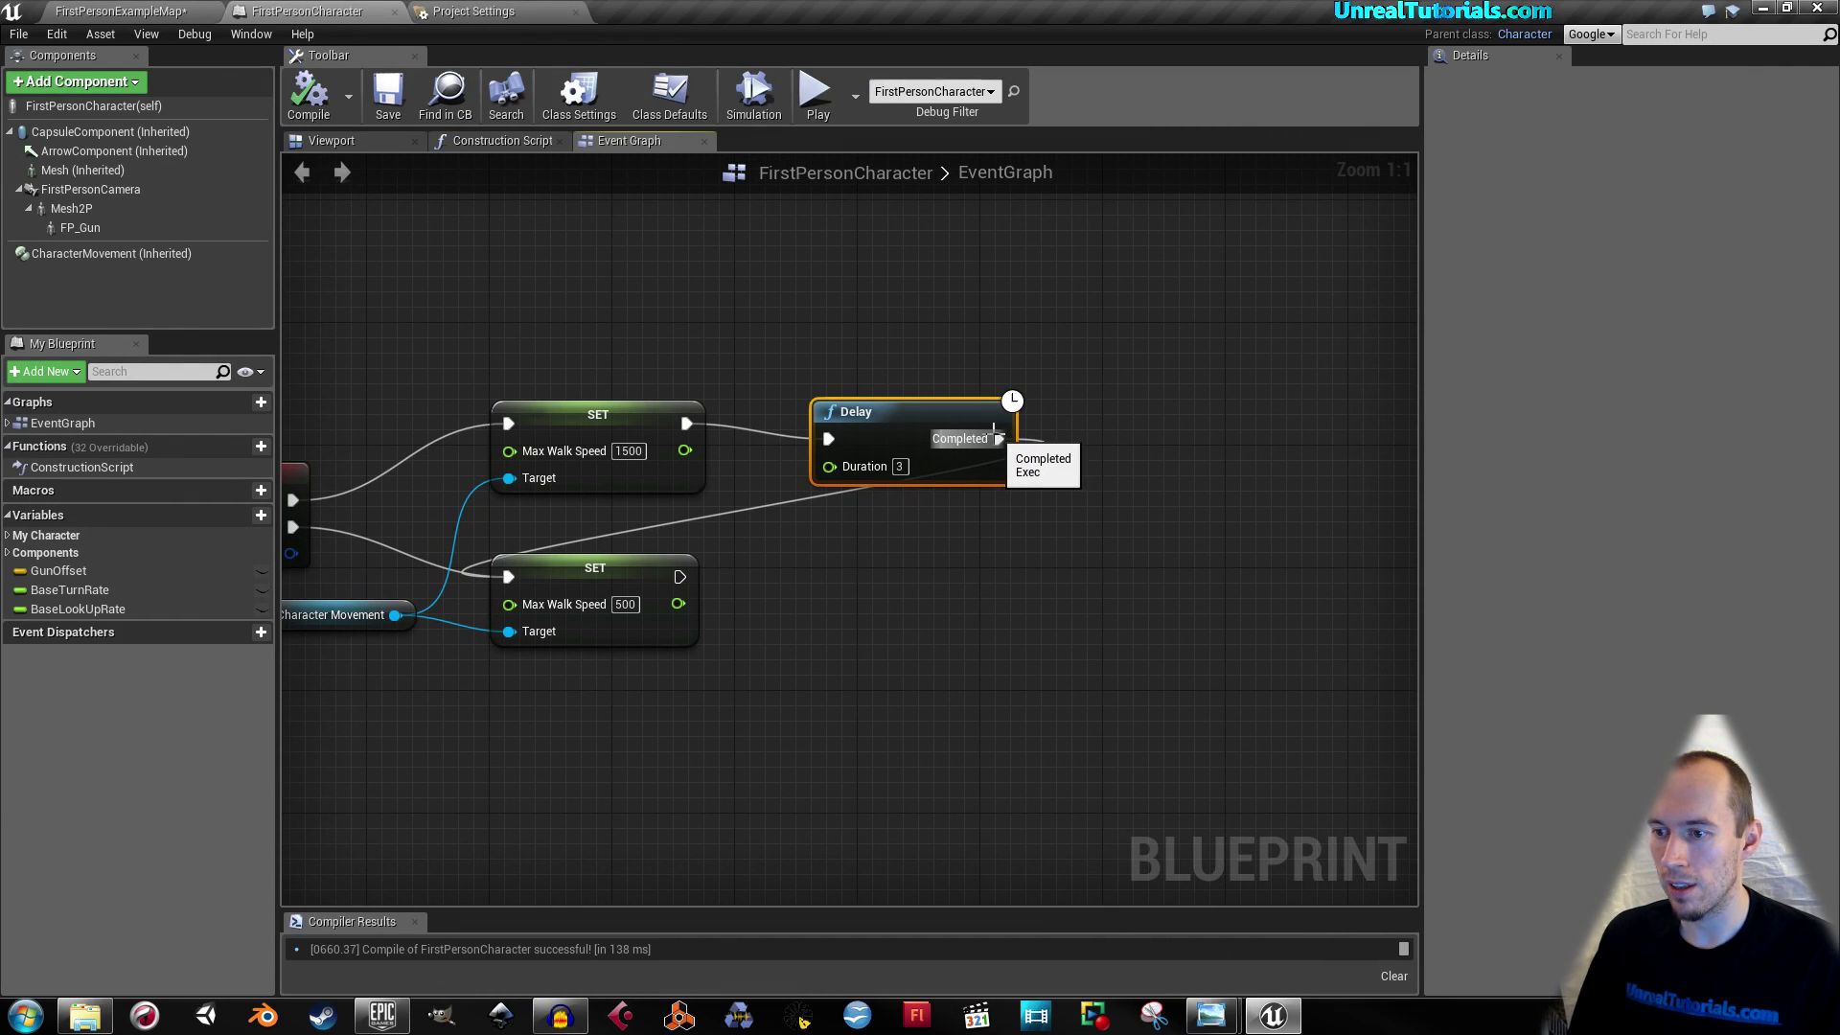
pyautogui.moveTo(998, 438); pyautogui.dragTo(1094, 387)
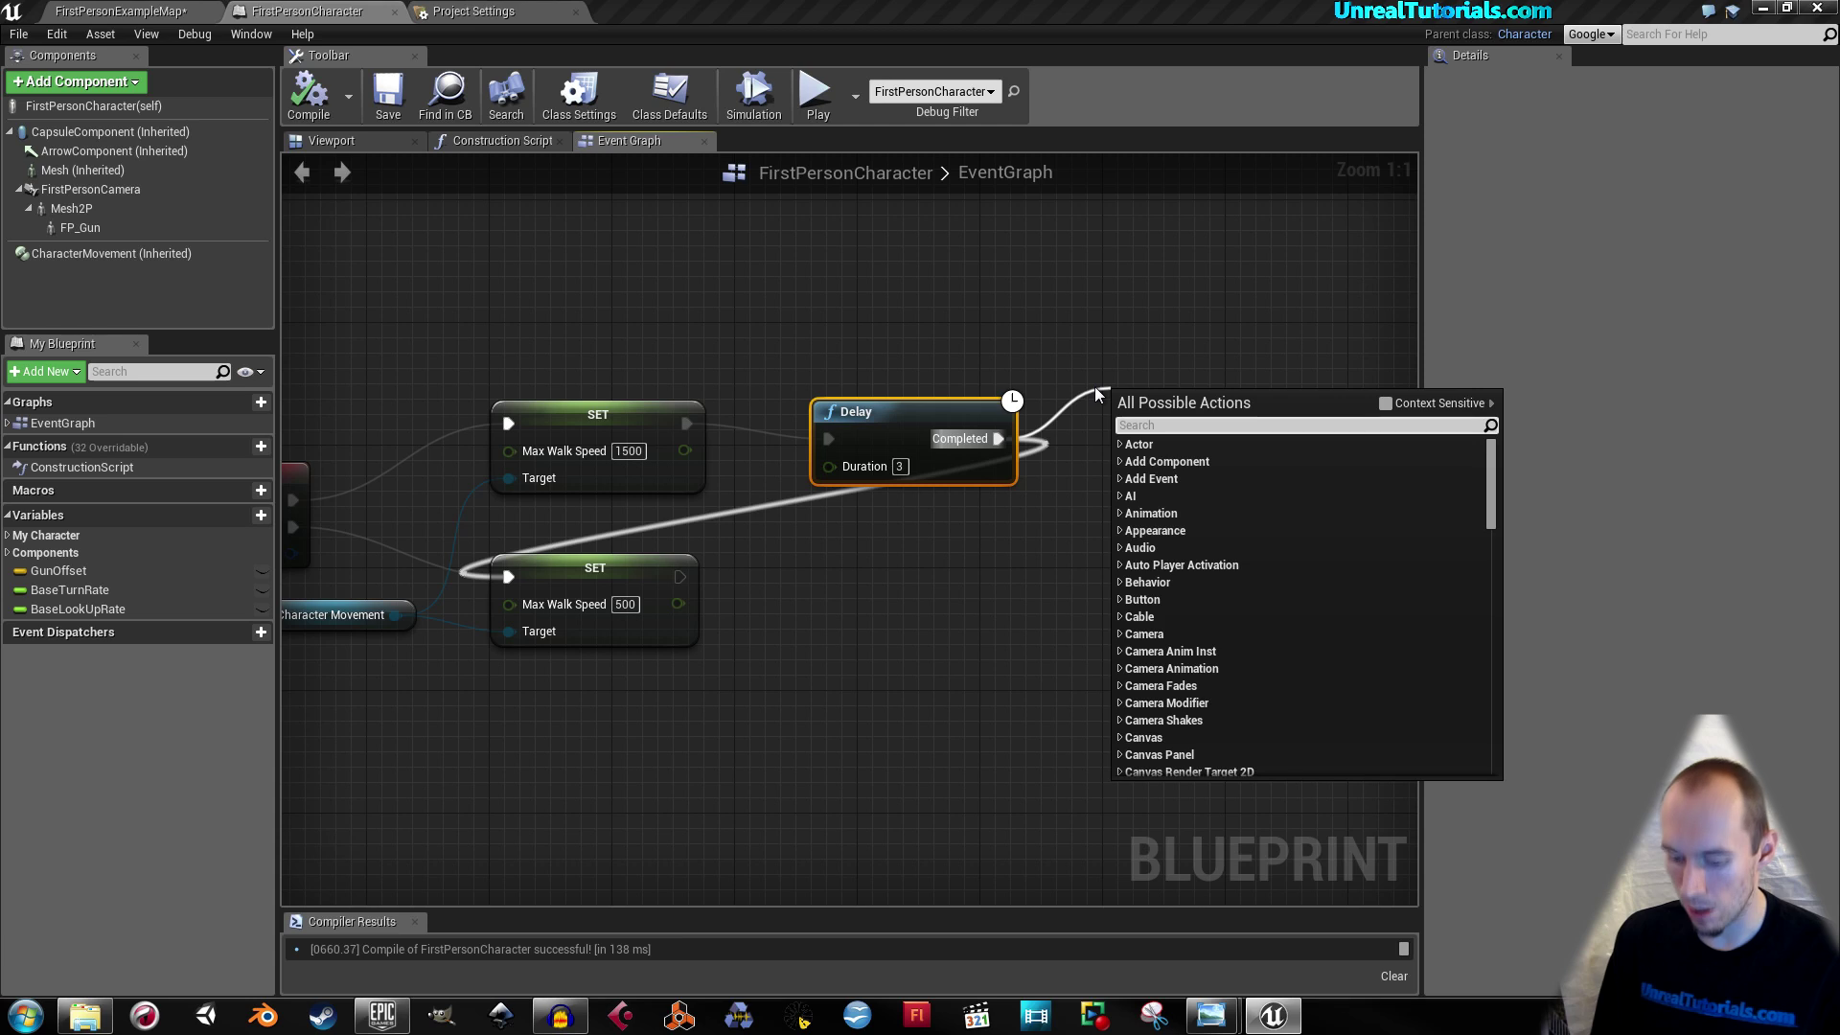
pyautogui.write('print string')
pyautogui.press('Return')
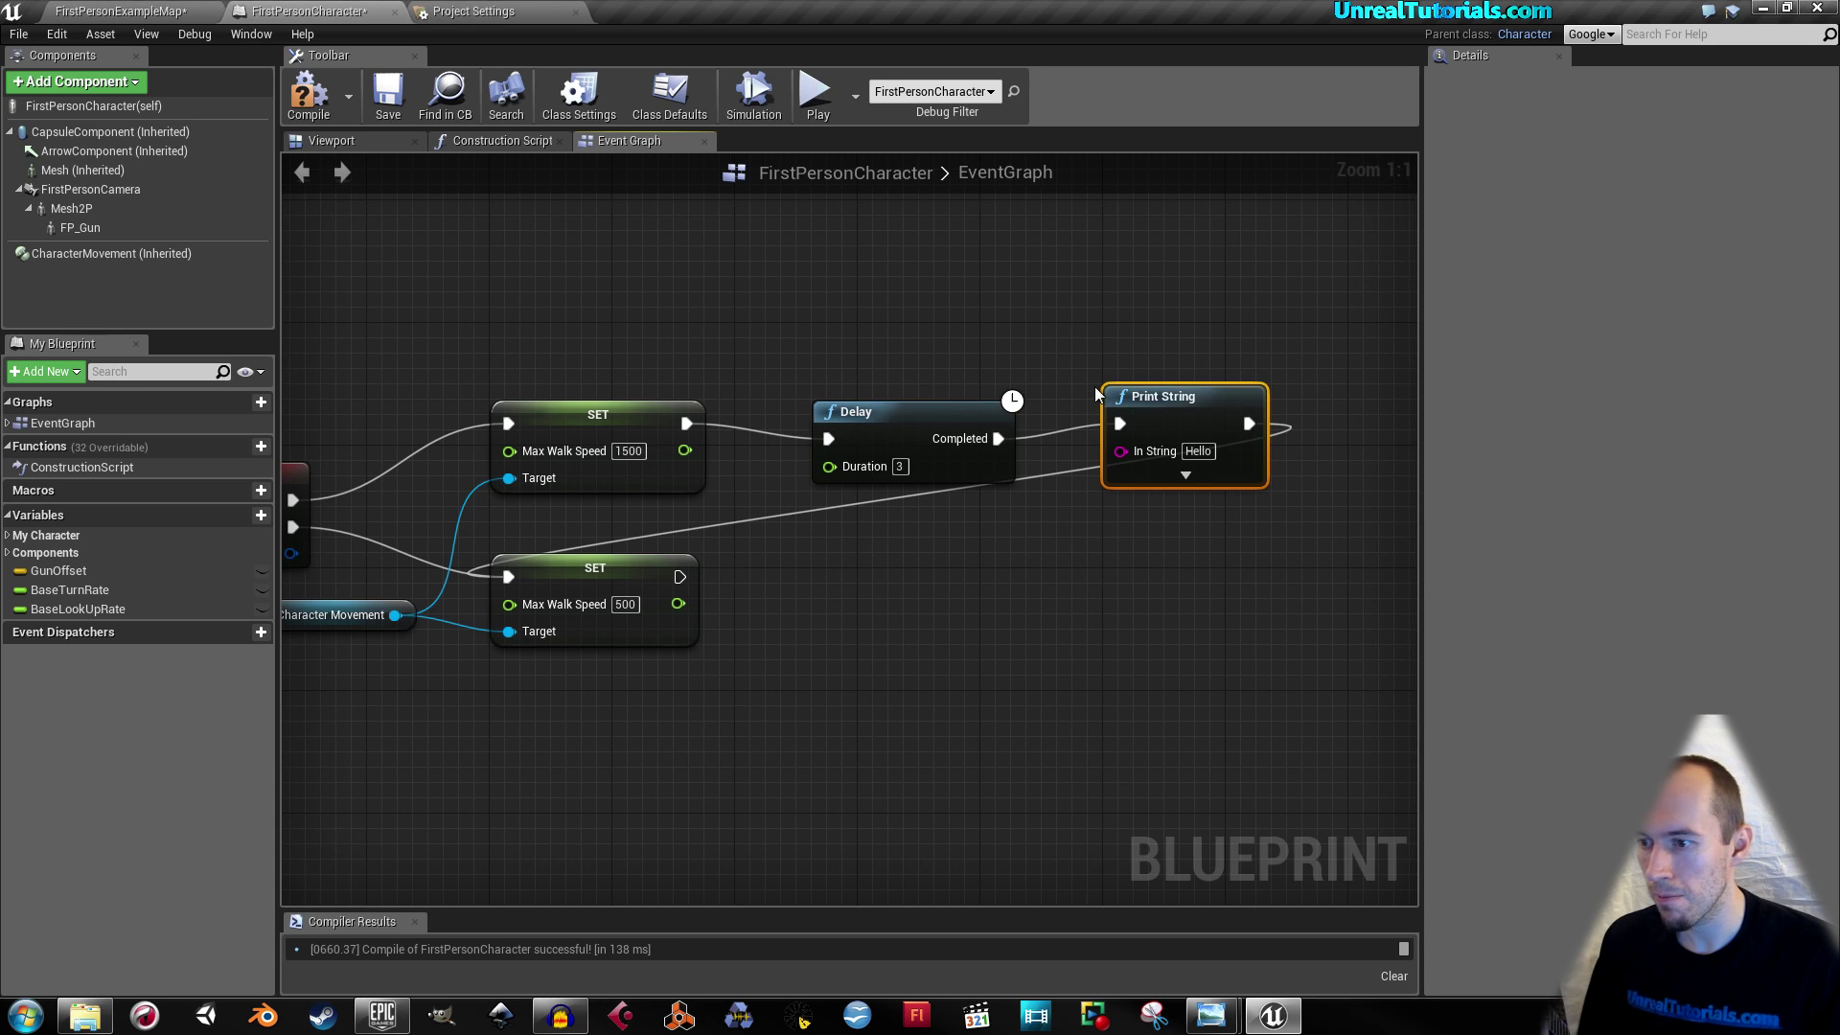
# Step: Set the Print String node's In String text to "I'm tired!"
pyautogui.click(1198, 451)
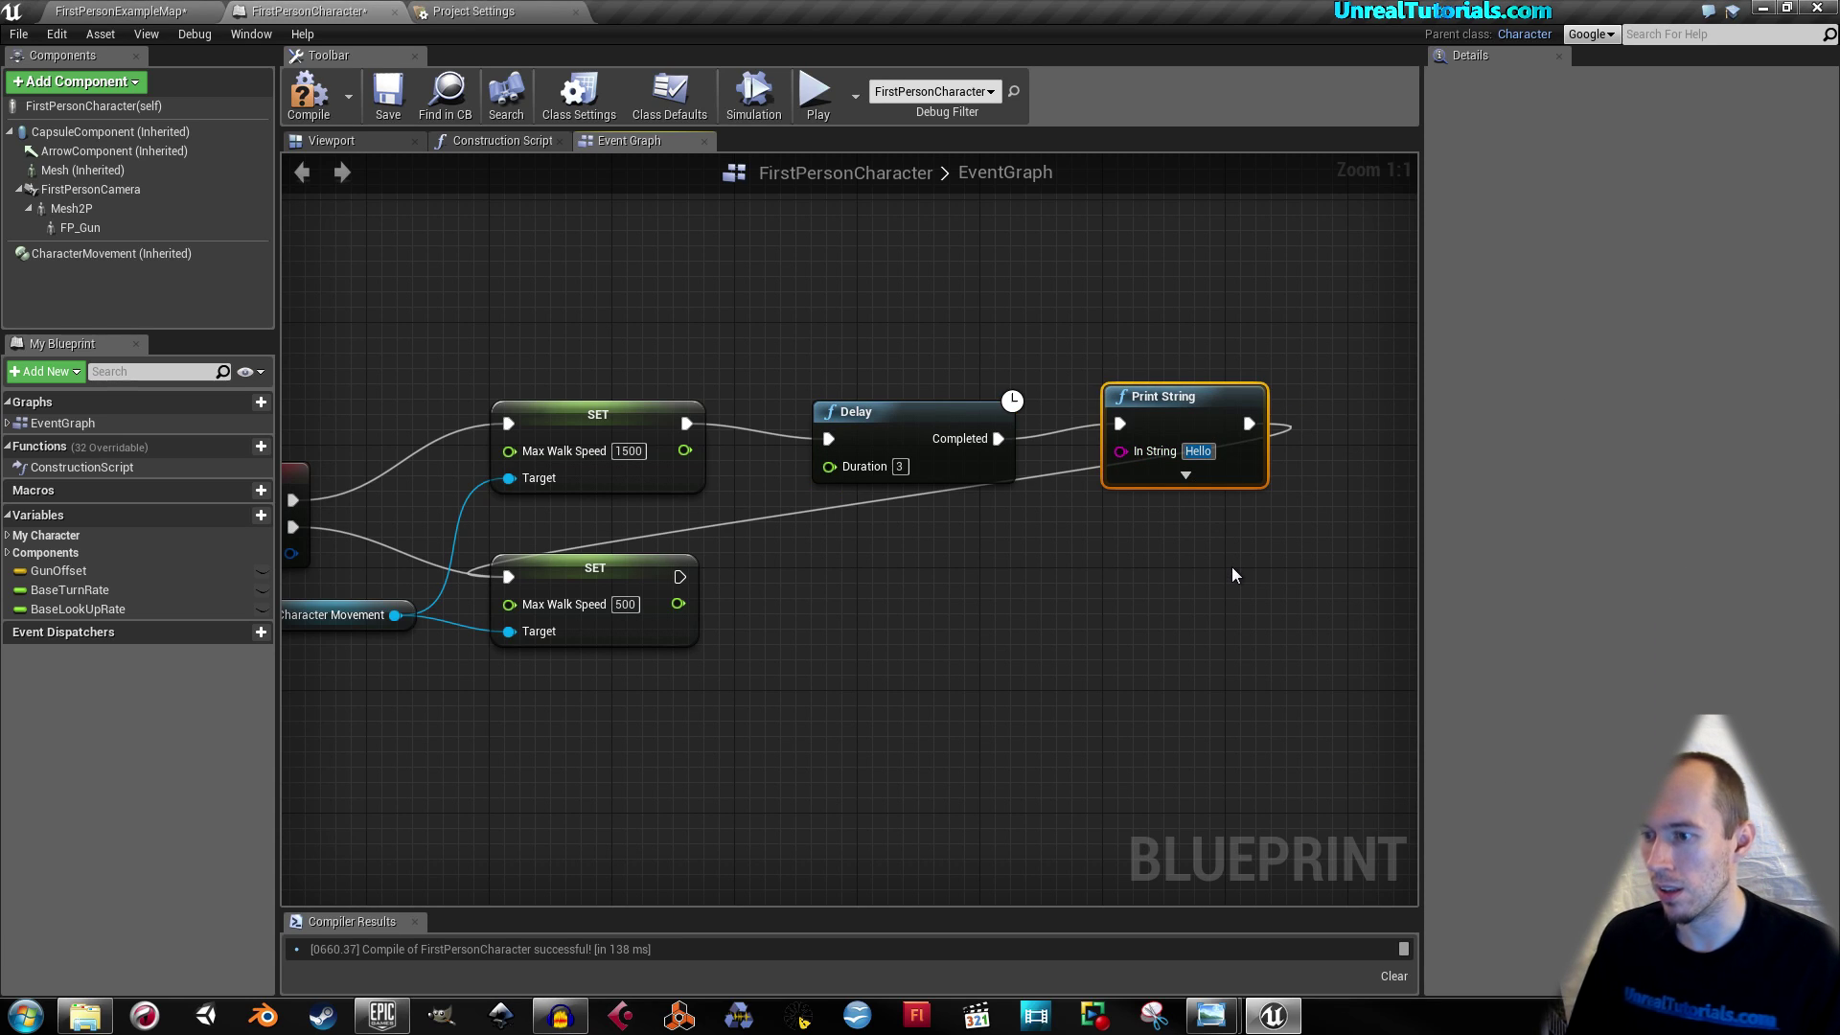
pyautogui.write('I')
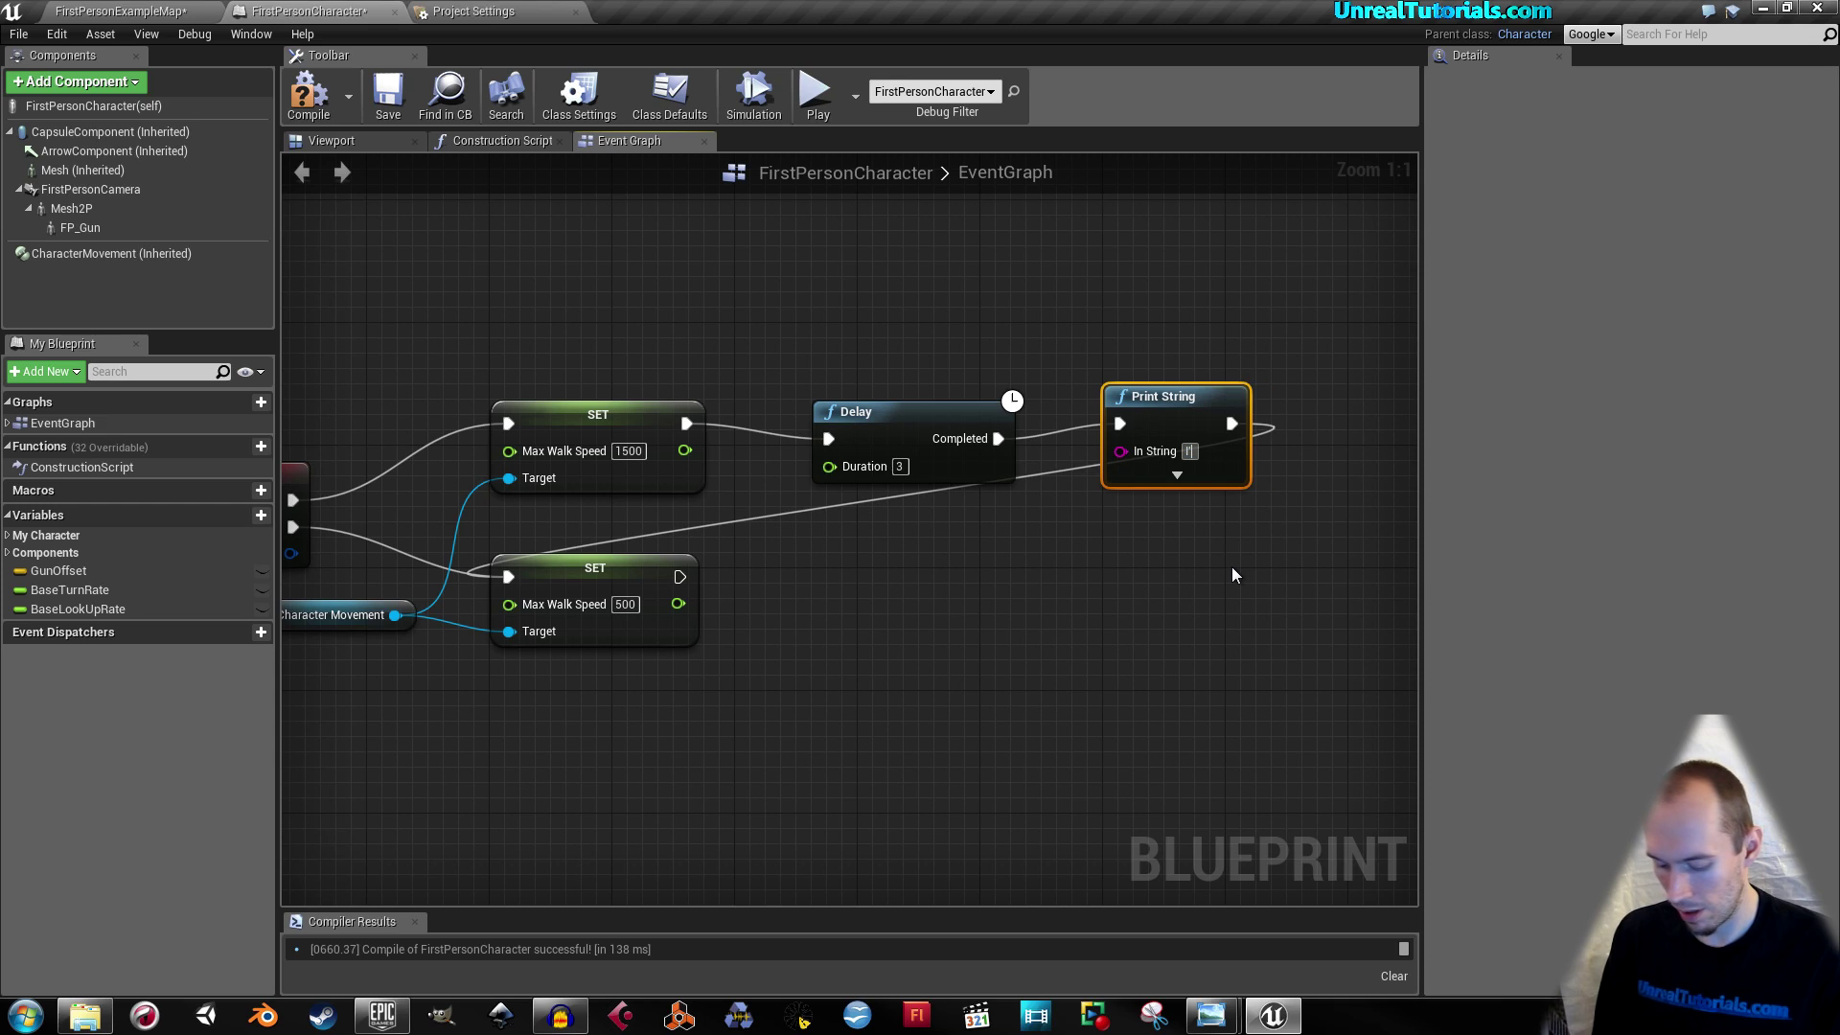
pyautogui.write("'m tired!")
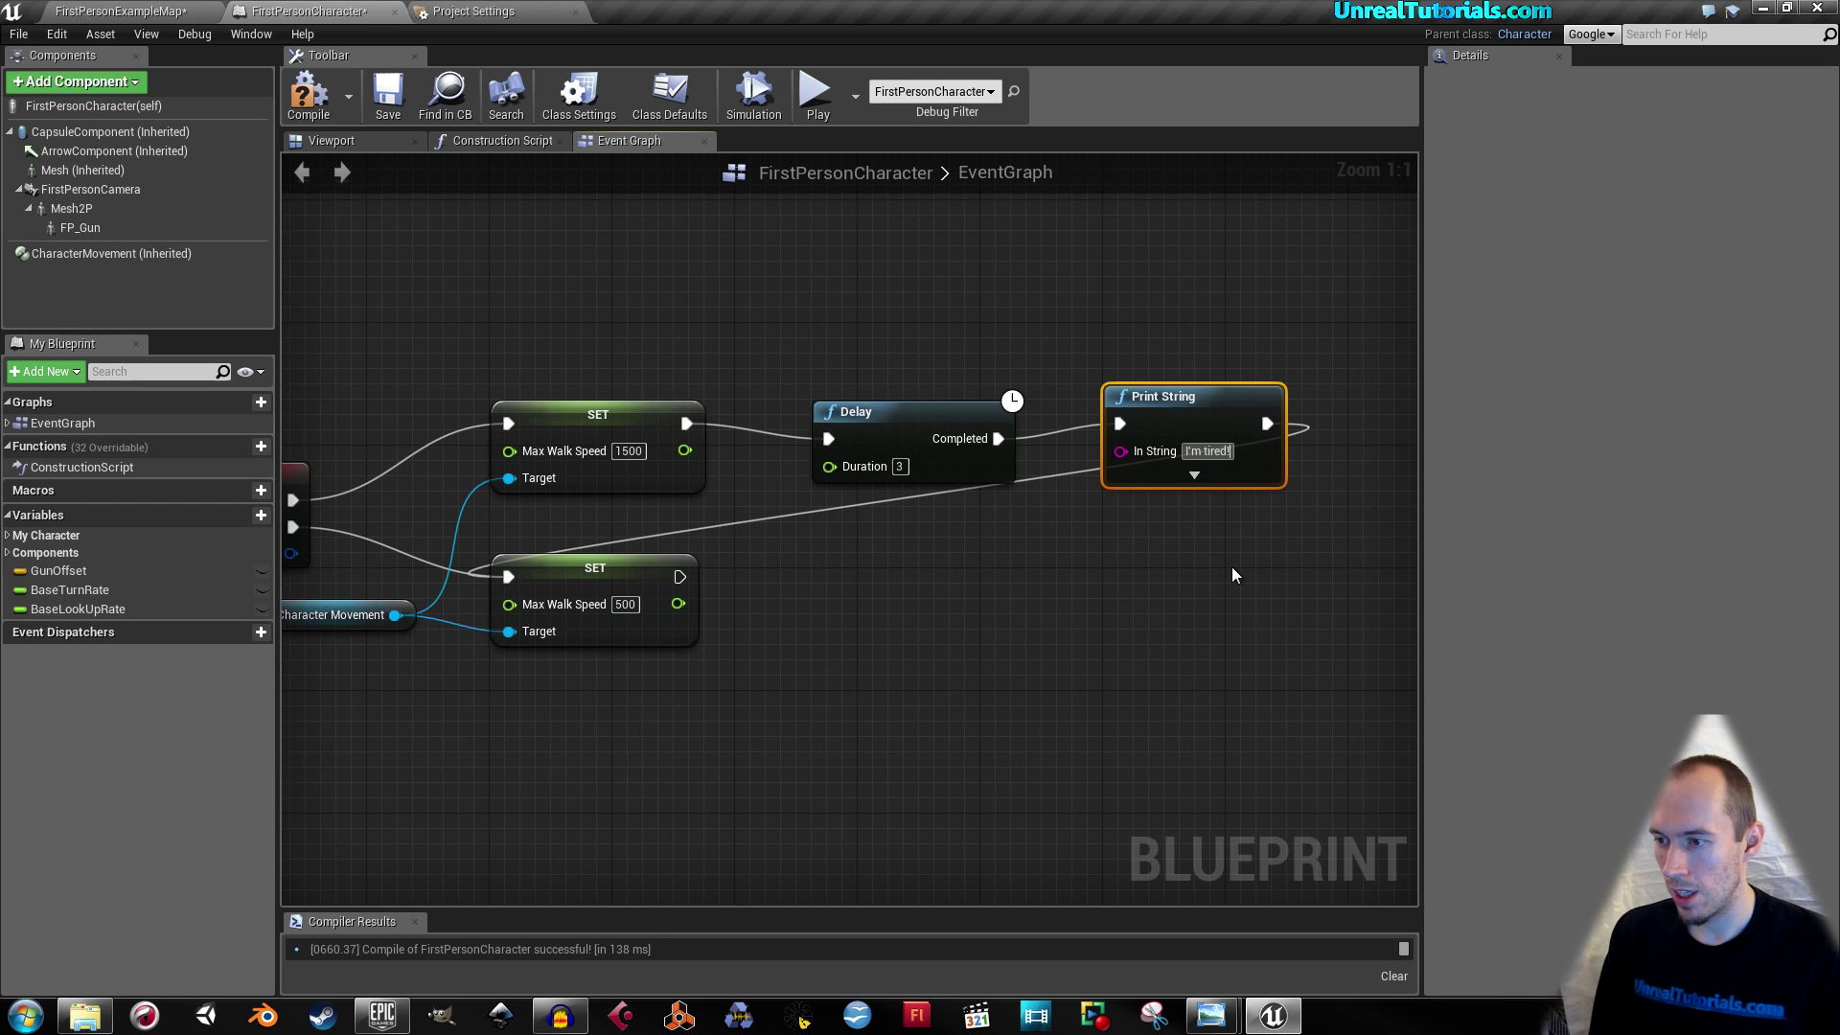
pyautogui.press('Return')
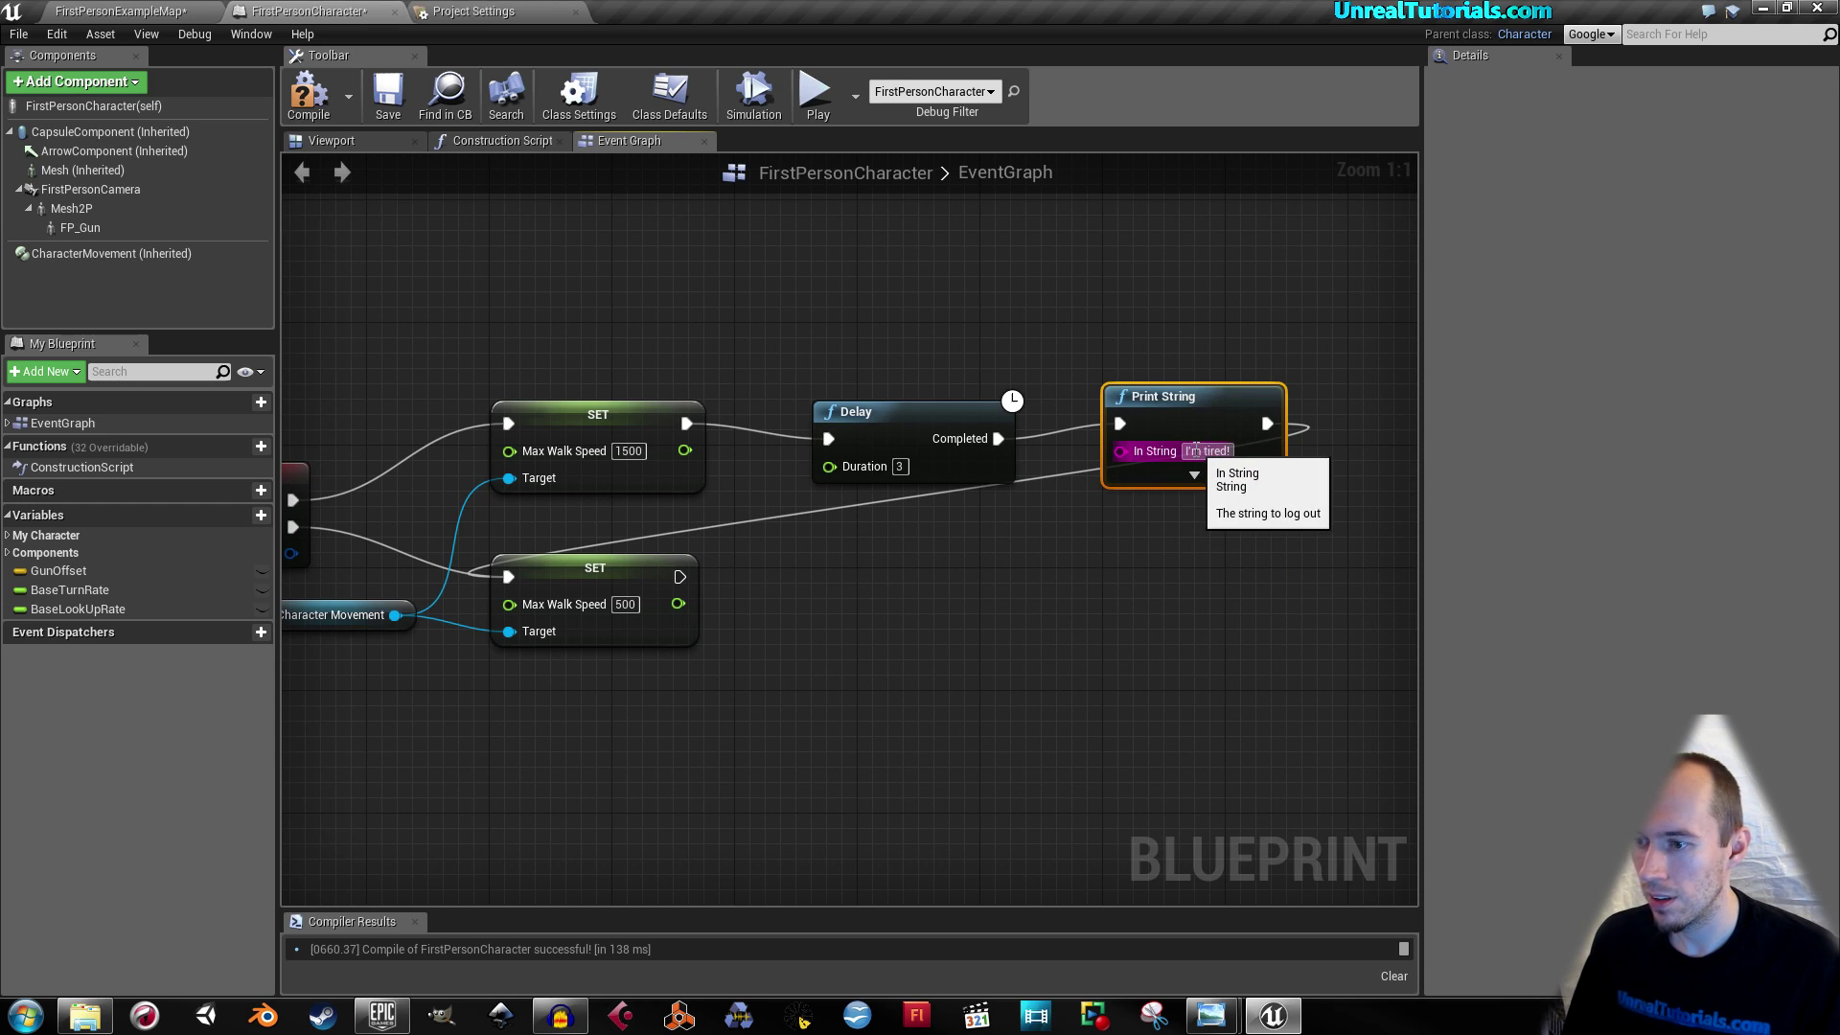
pyautogui.click(1030, 648)
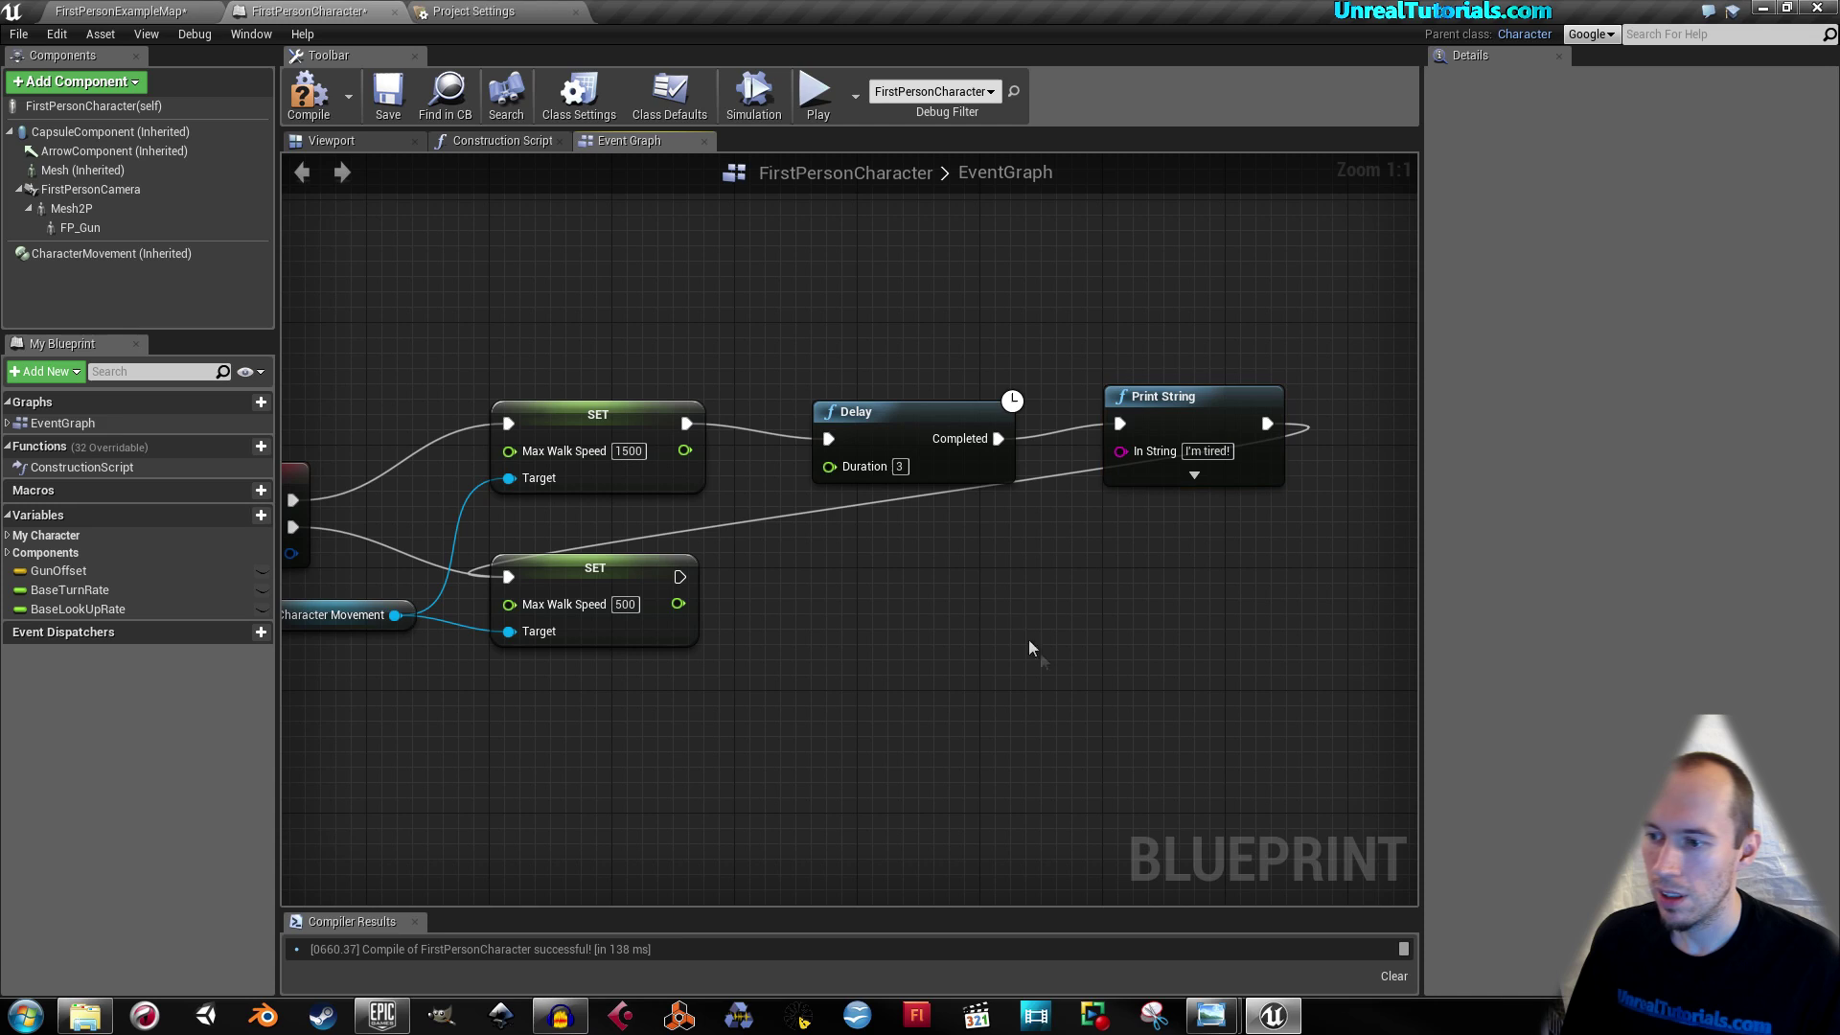
# Step: Change the Print String node's In String text to "I'm exhausted!"
pyautogui.doubleClick(1218, 452)
pyautogui.write('ex')
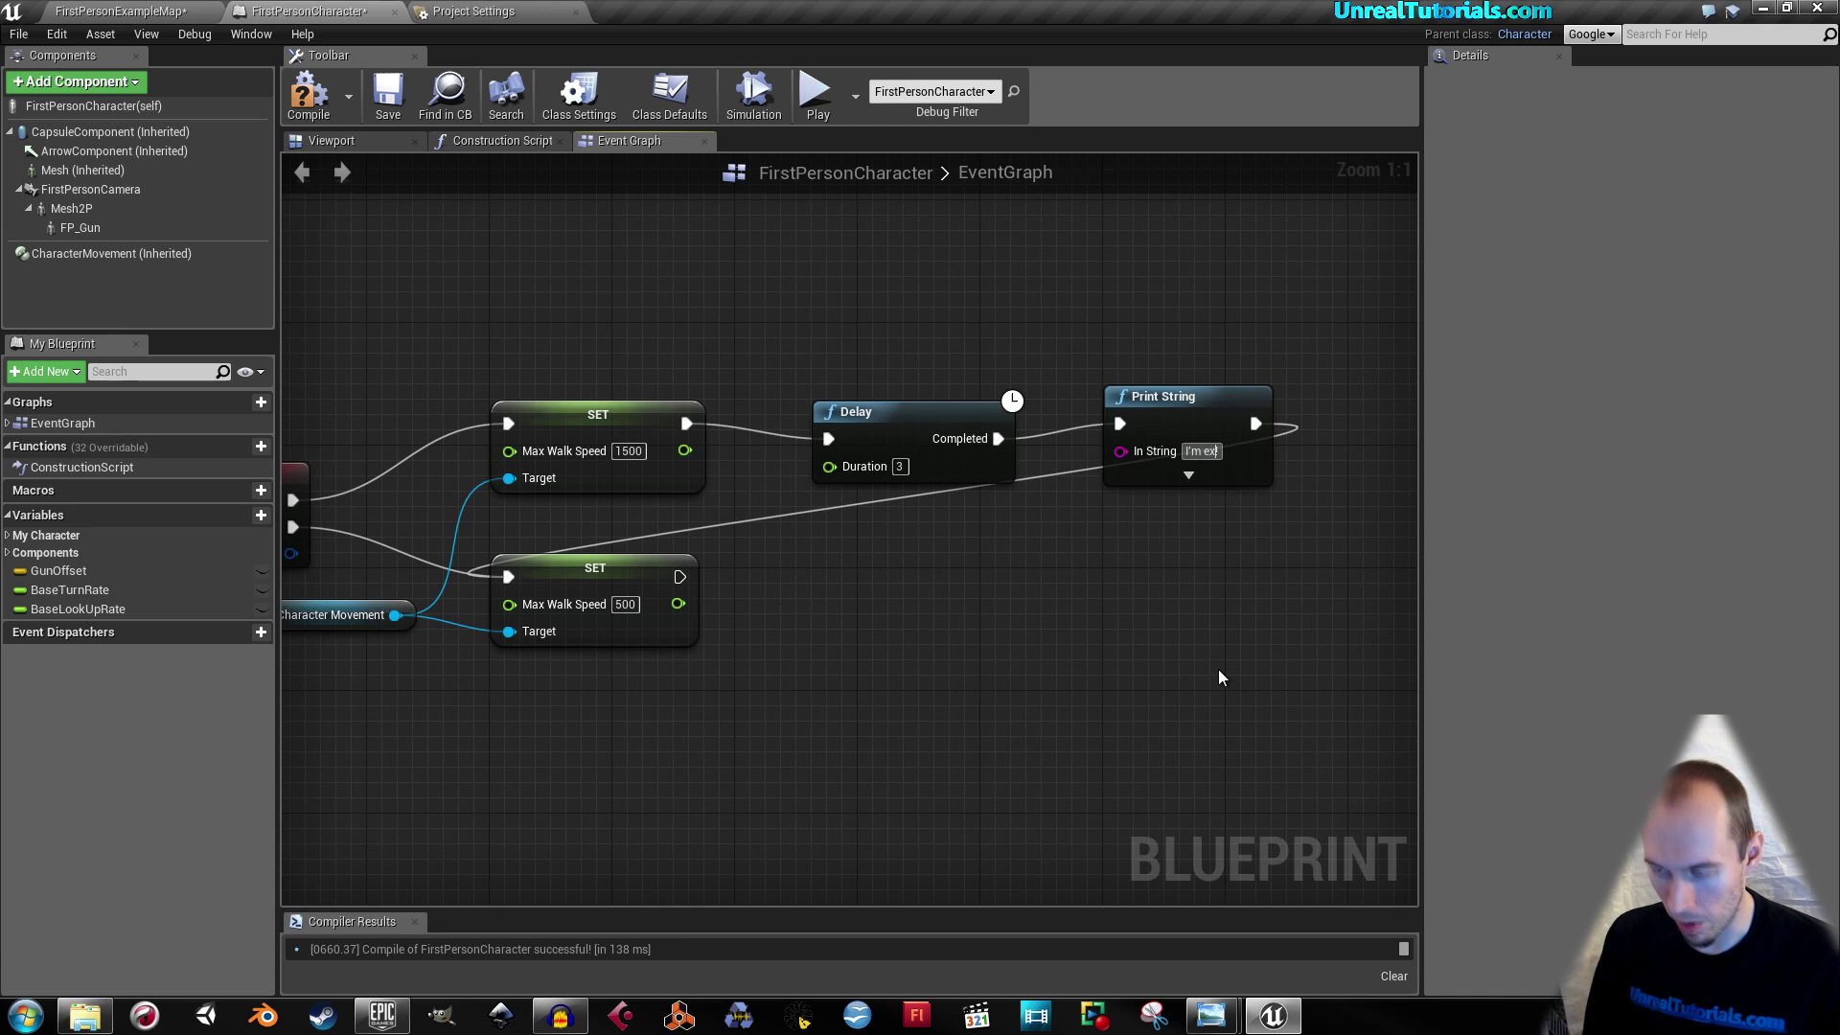
pyautogui.write('hausted!')
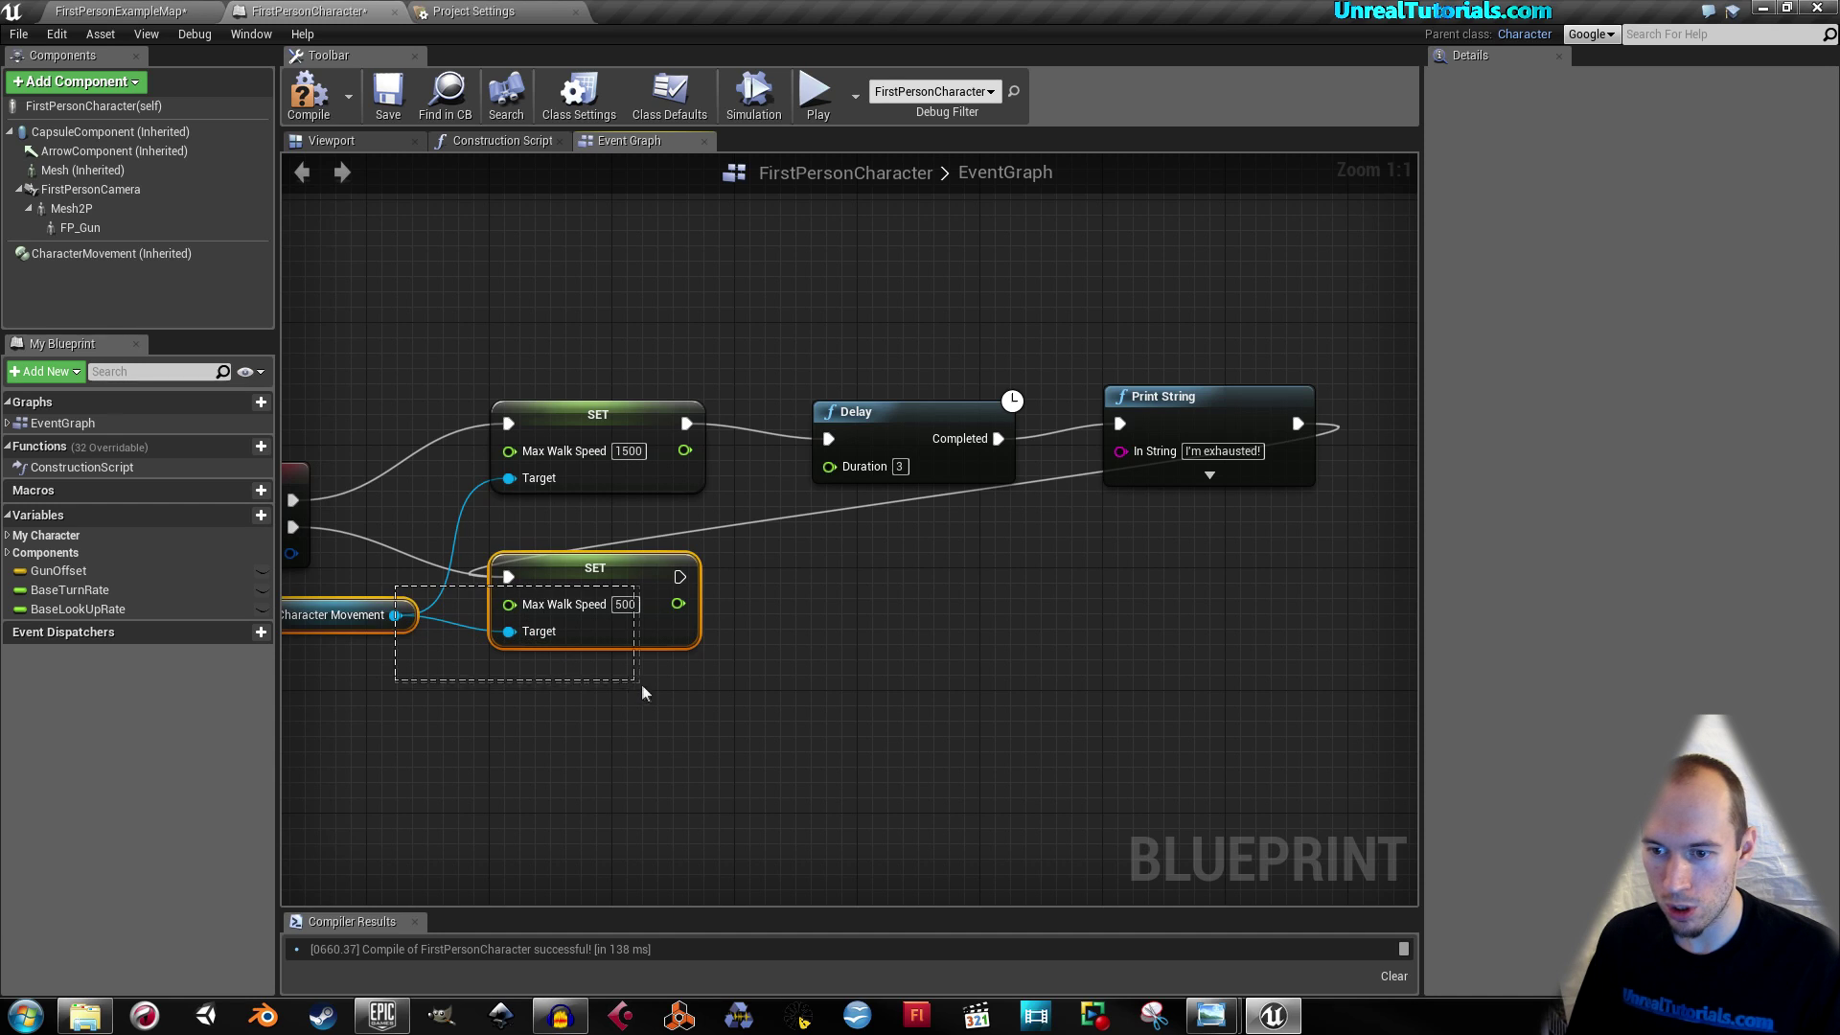
# Step: Move the Character Movement node and the SET node with Max Walk Speed 500 lower in the graph, and compile and save
pyautogui.moveTo(641, 682); pyautogui.dragTo(641, 683)
pyautogui.moveTo(596, 573); pyautogui.dragTo(601, 650)
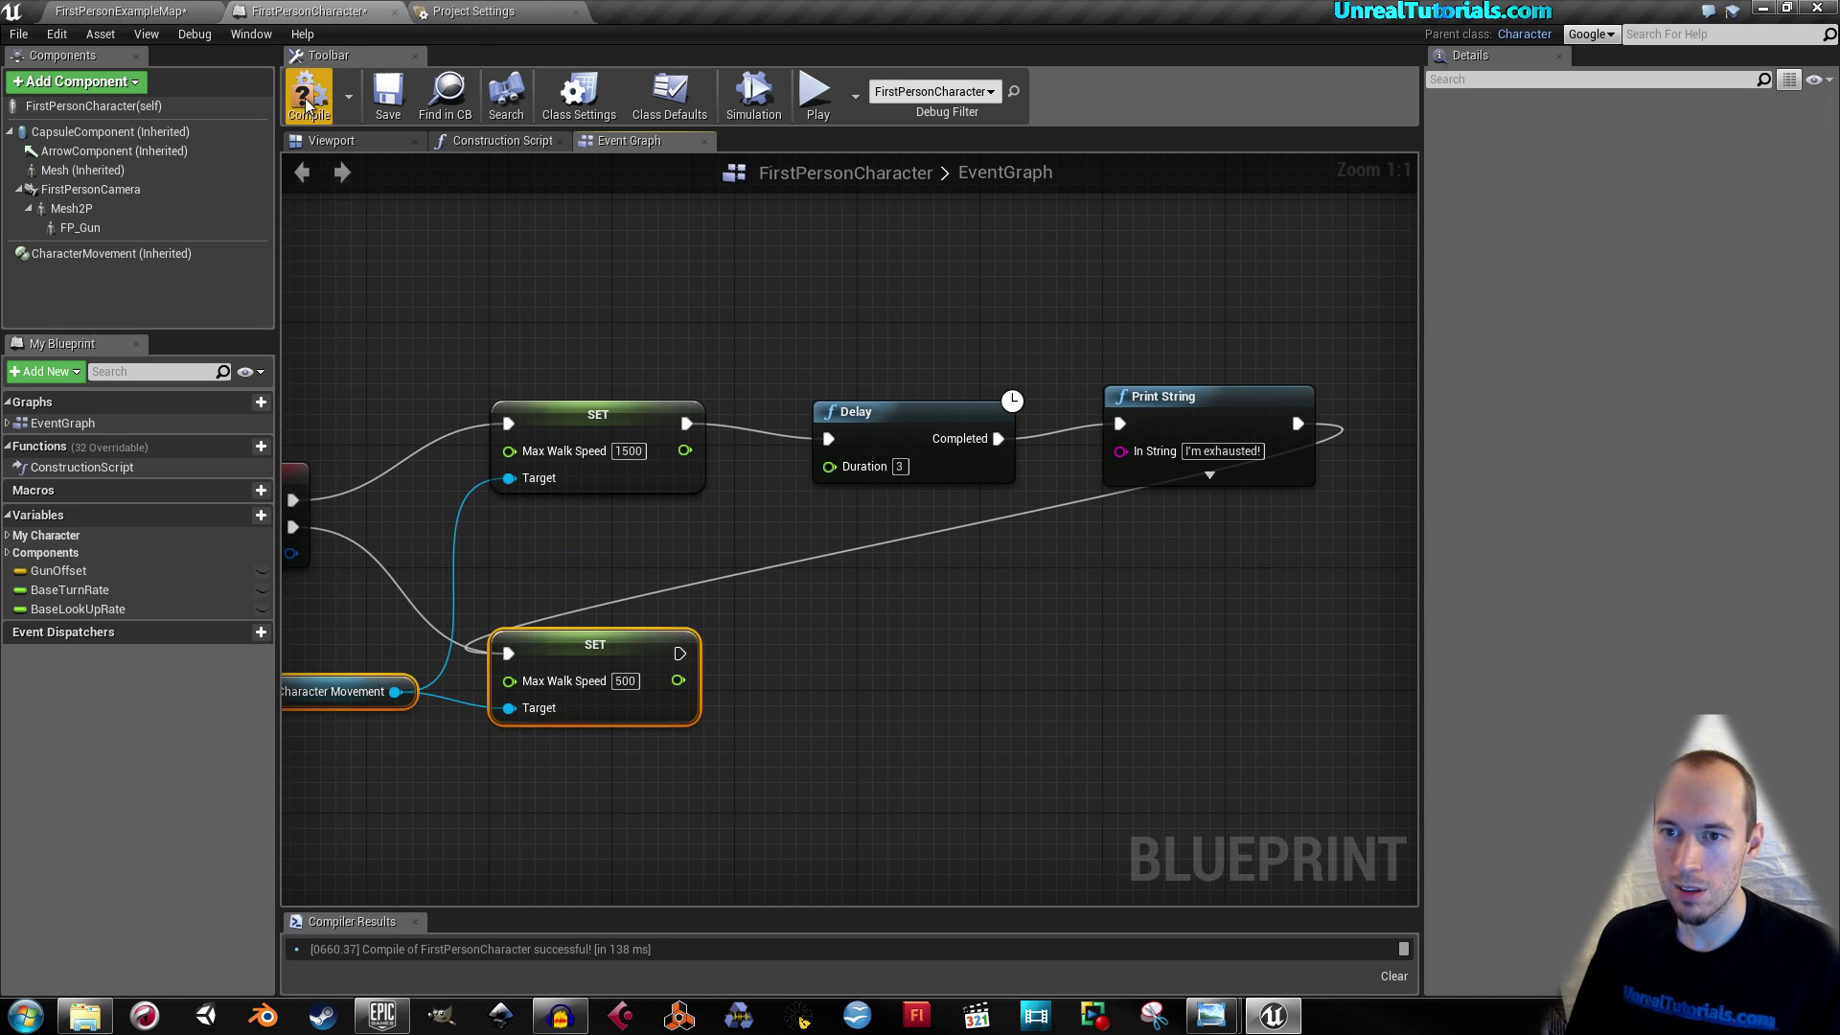
pyautogui.click(380, 104)
# Step: Play-test FirstPersonExampleMap by walking and sprinting to check the printed exhaustion message, and stop the session
pyautogui.click(120, 10)
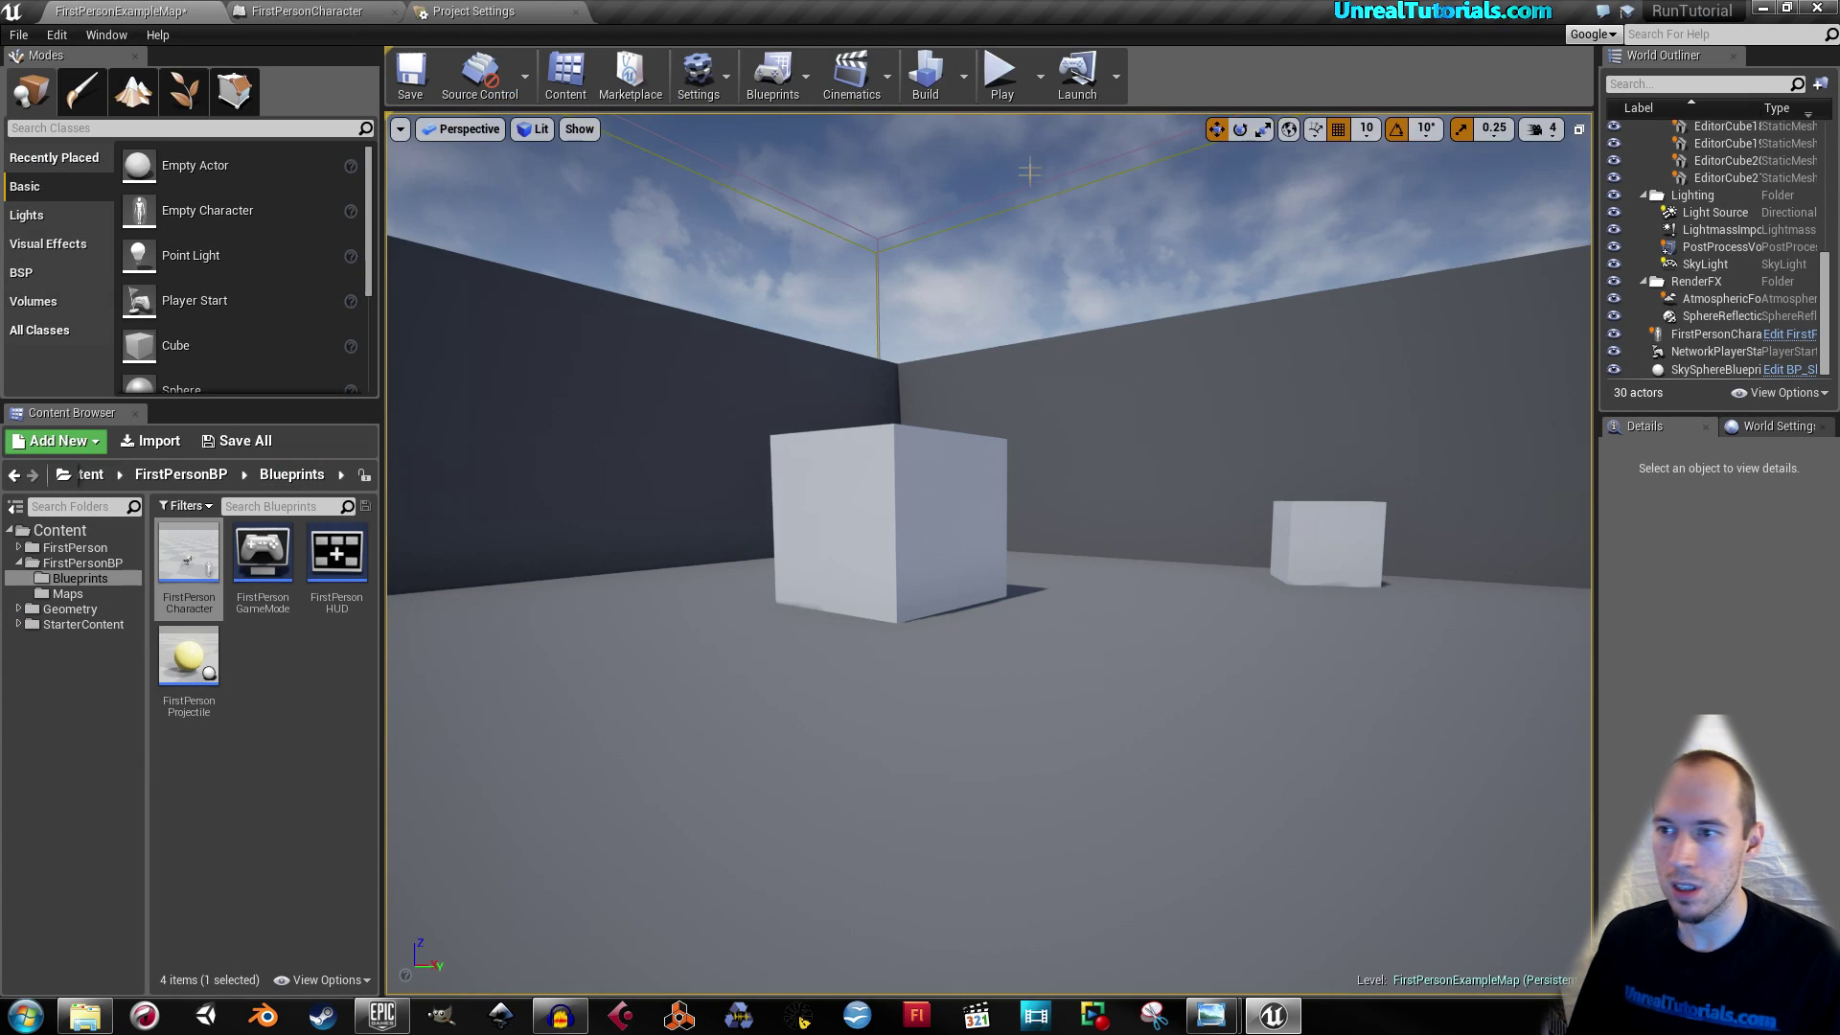
pyautogui.click(999, 82)
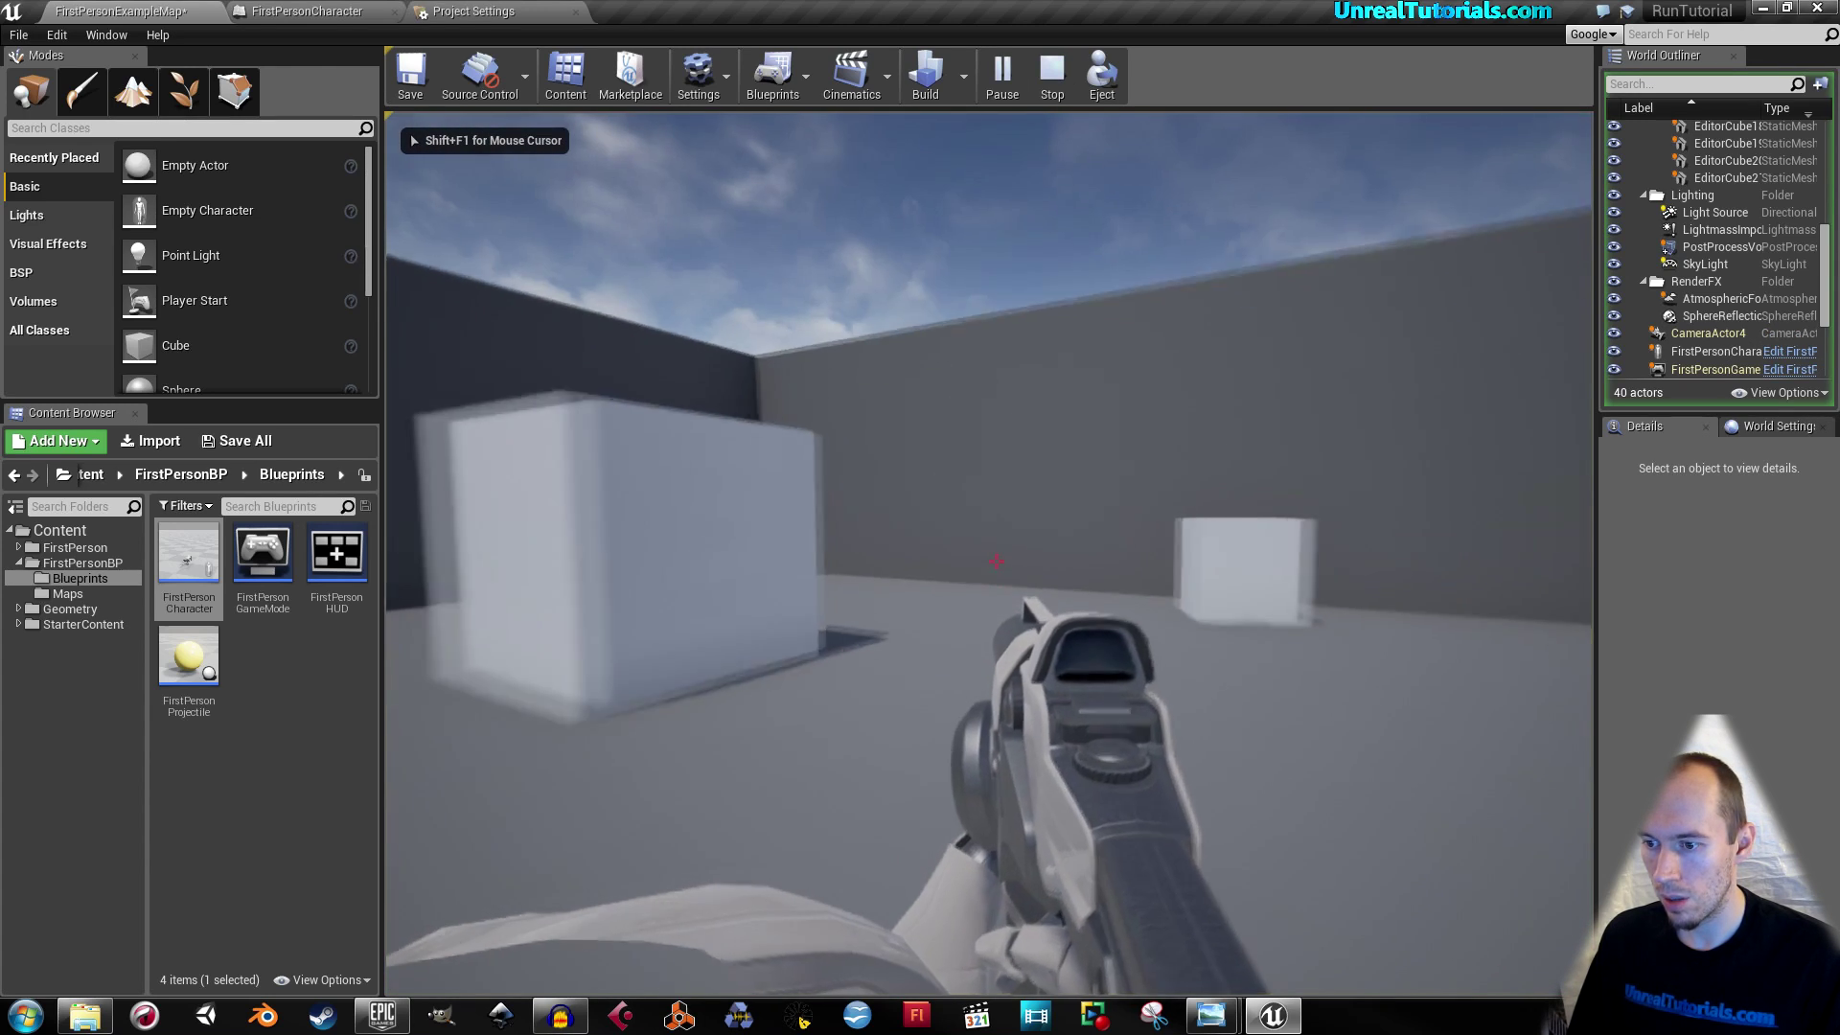
pyautogui.press('w')
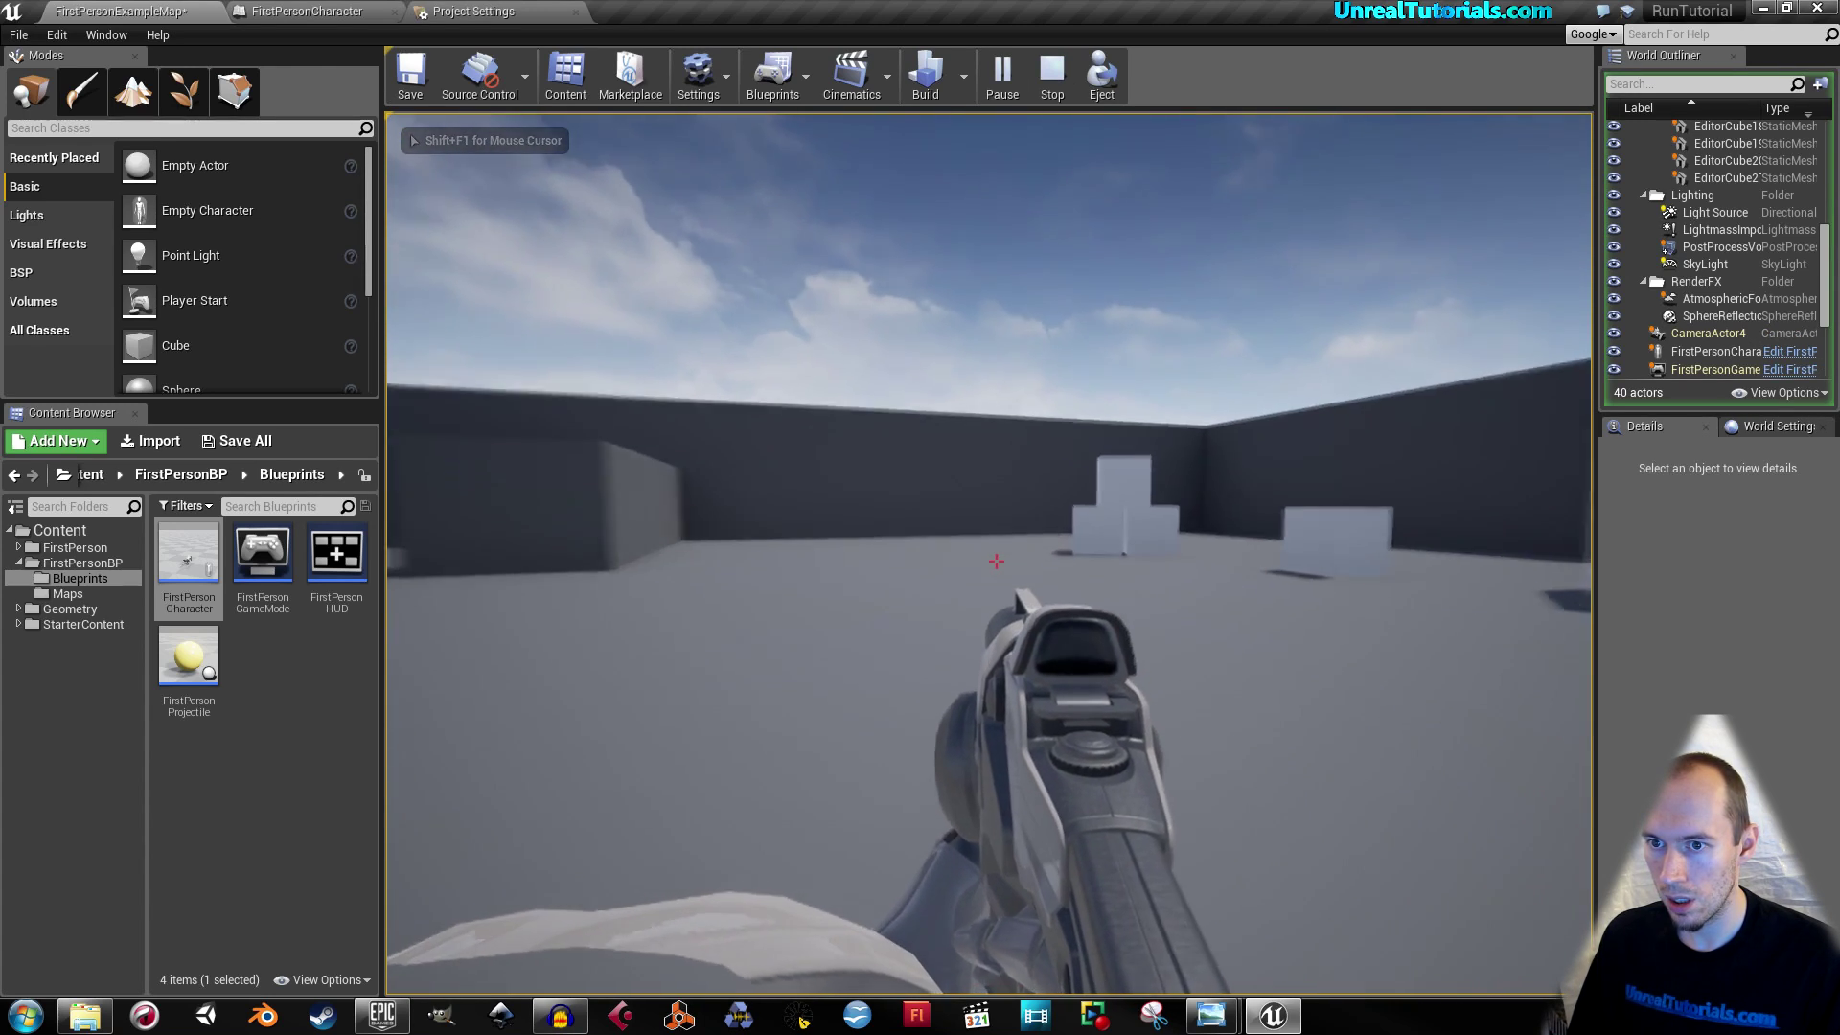
pyautogui.press('w')
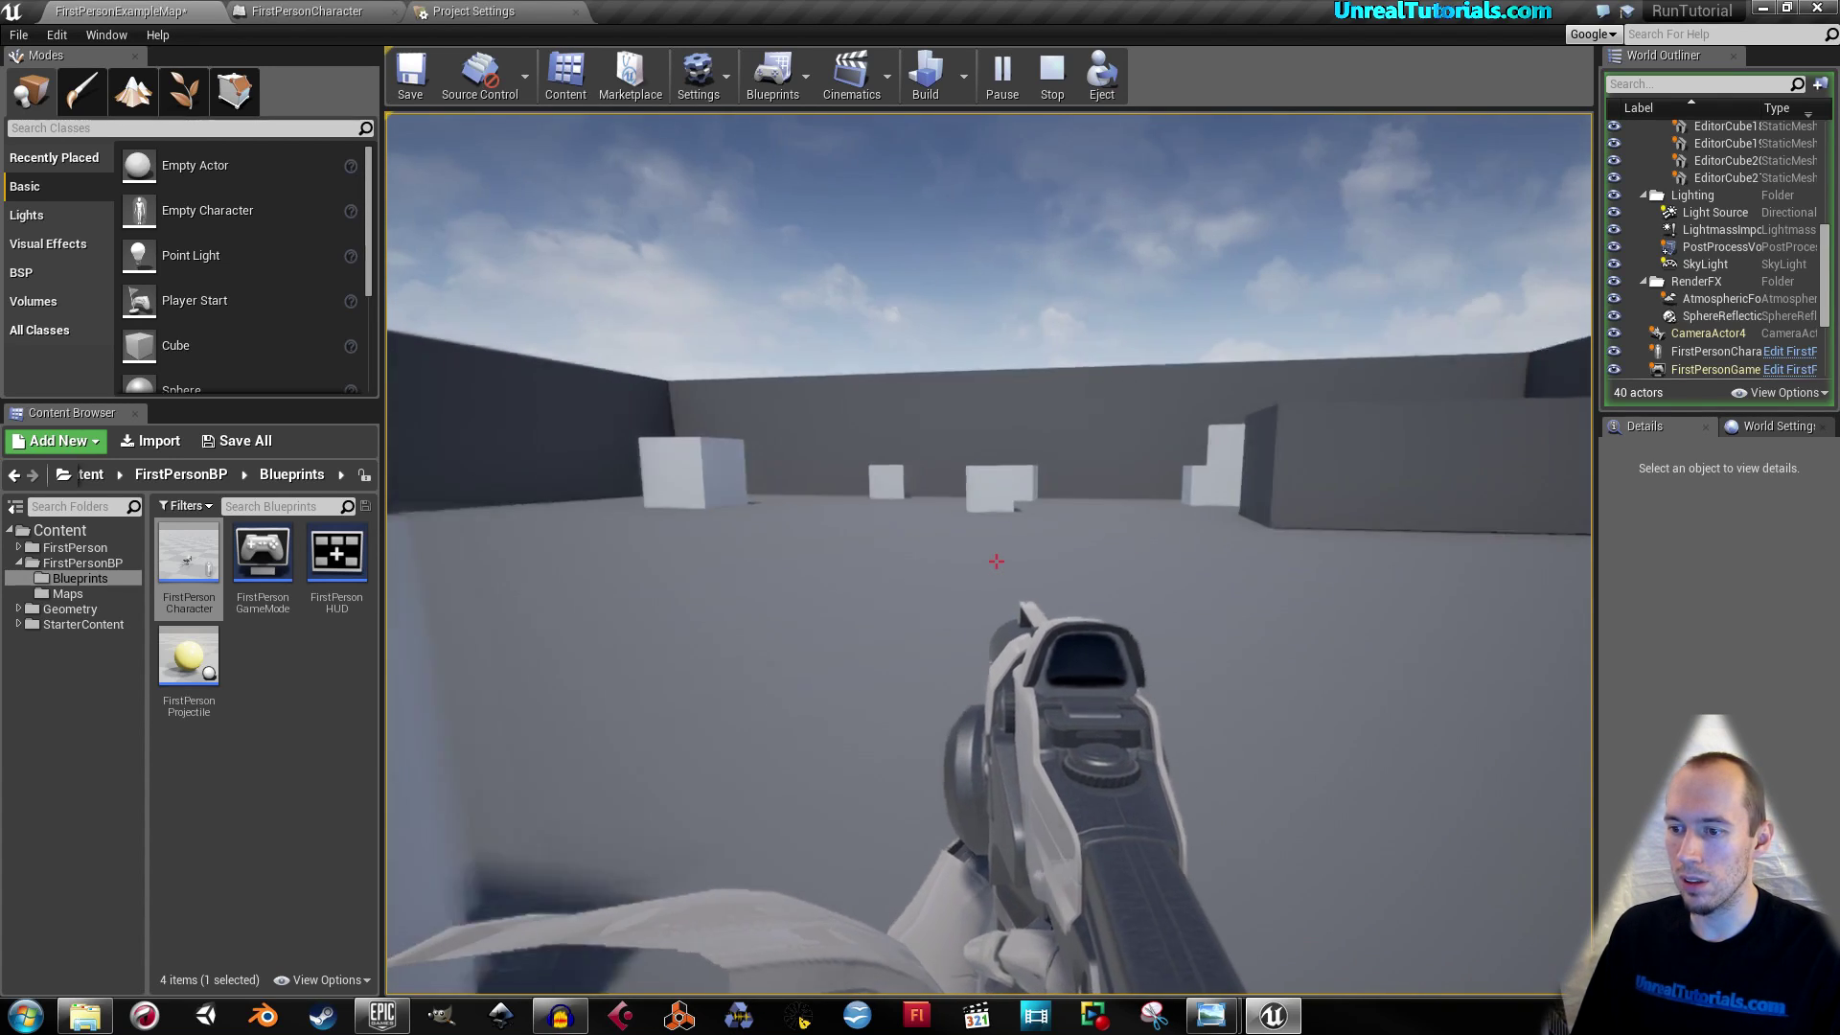
pyautogui.hotkey('shift', 'w')
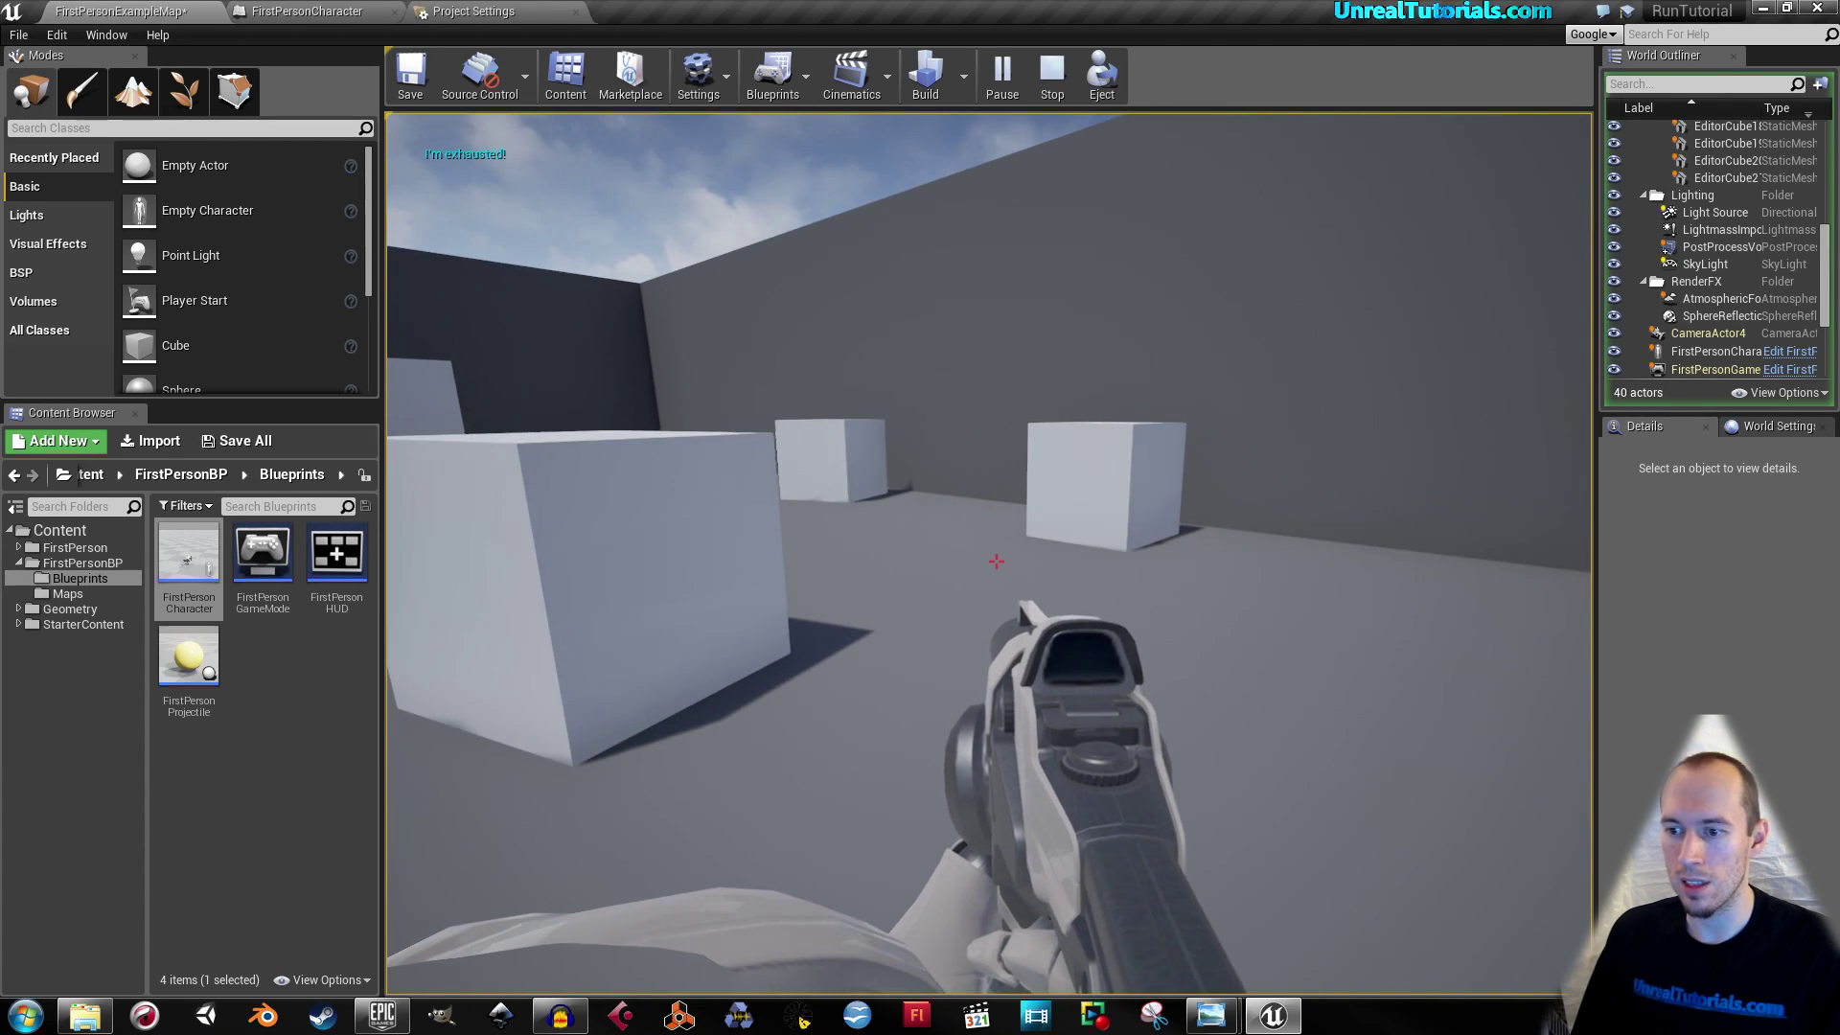
pyautogui.press('w')
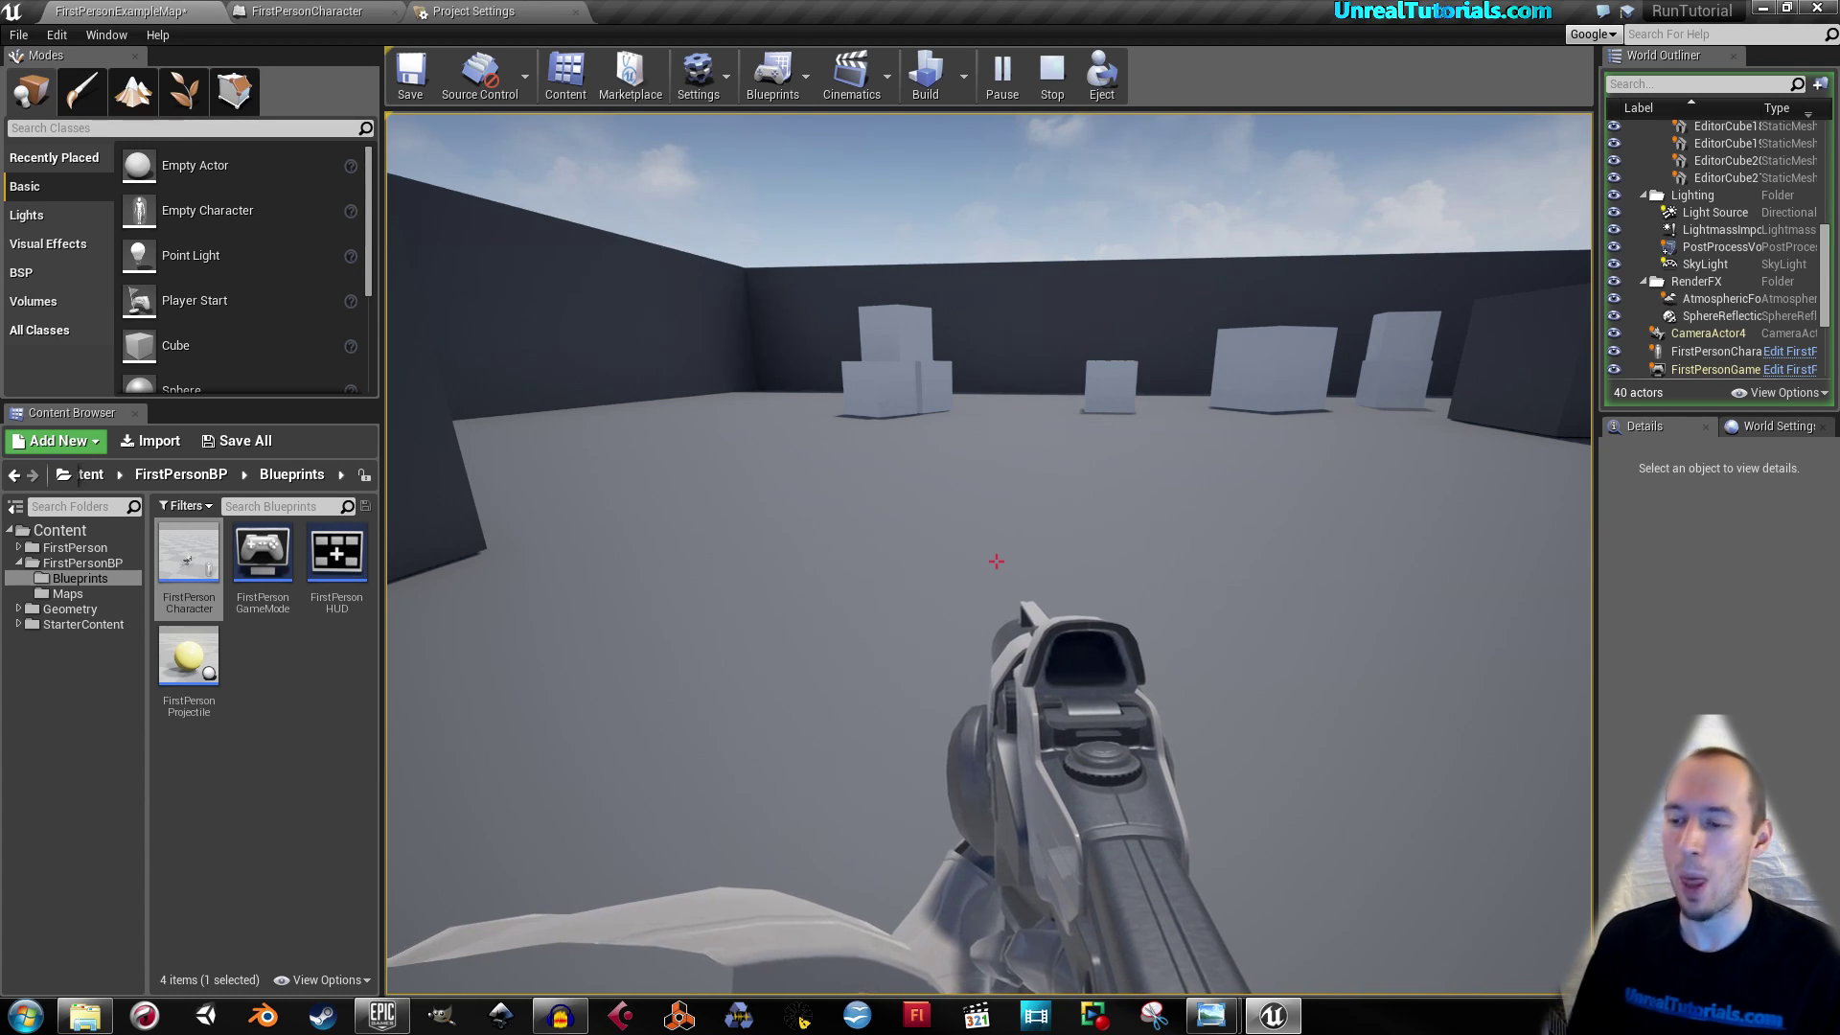
pyautogui.press('Escape')
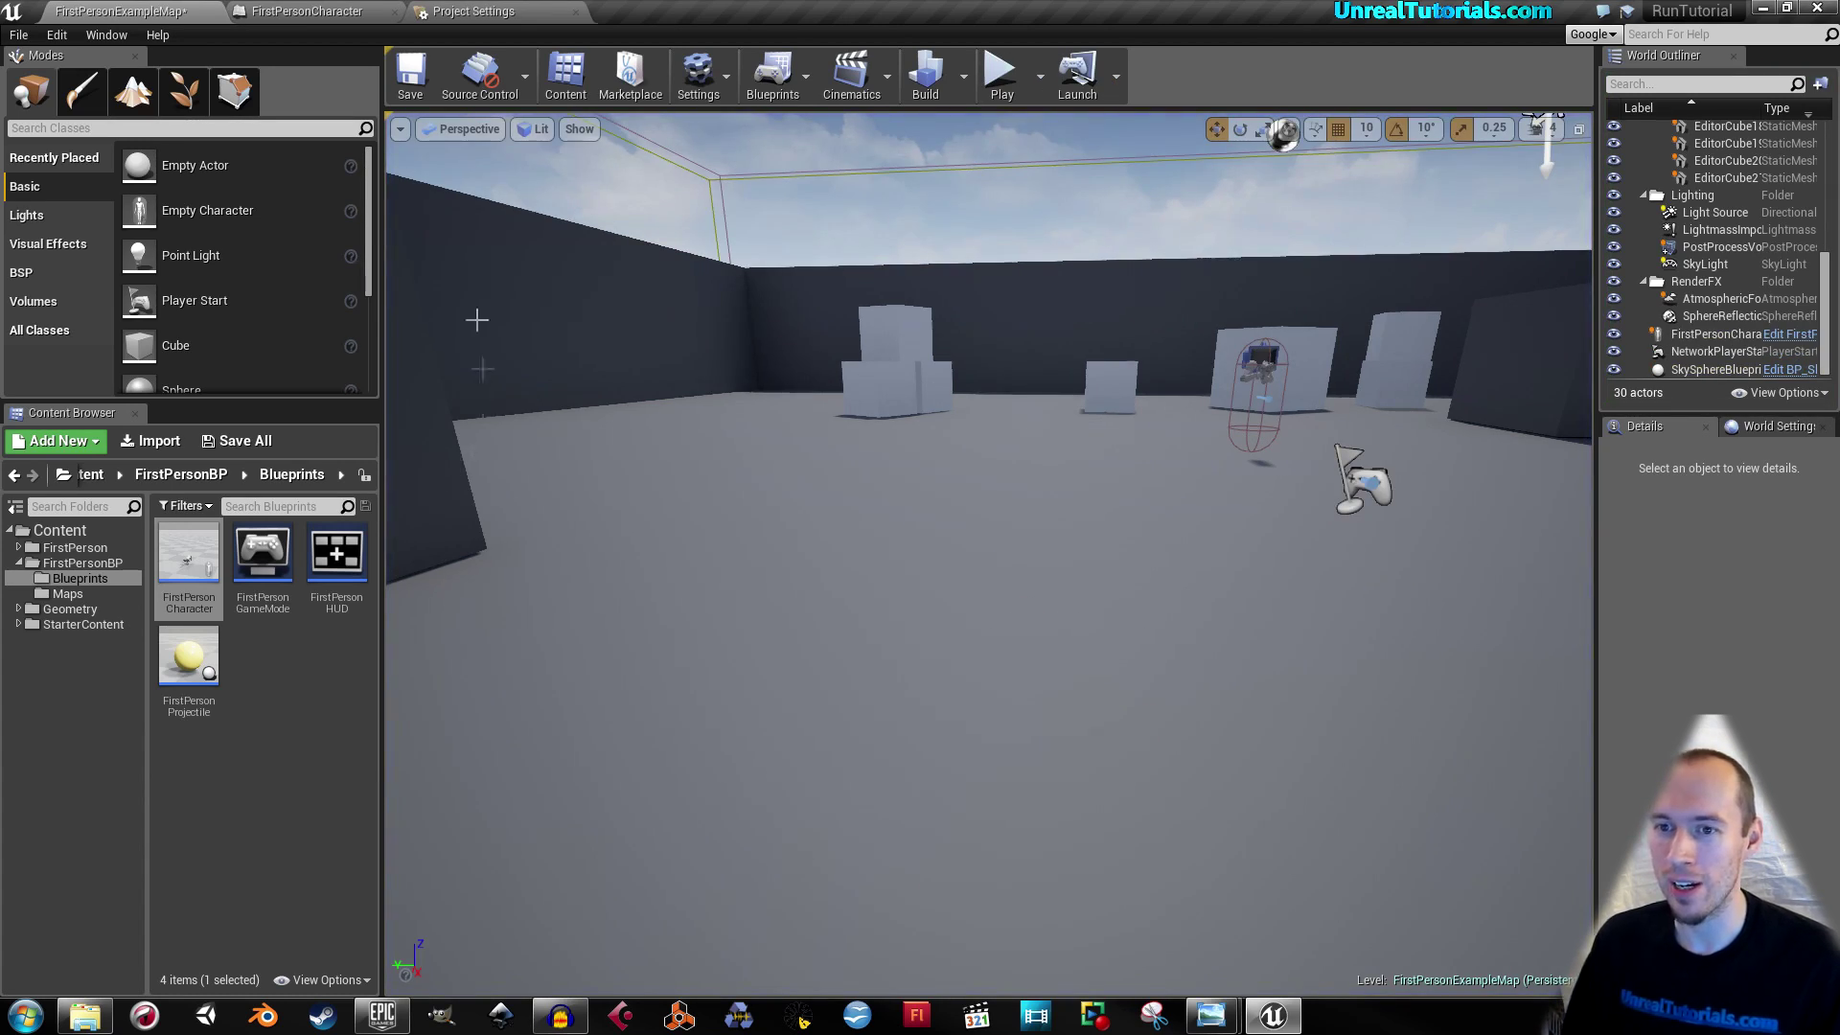
# Step: Review the sprint nodes in the FirstPersonCharacter blueprint's Event Graph, and compile and save the blueprint
pyautogui.click(306, 11)
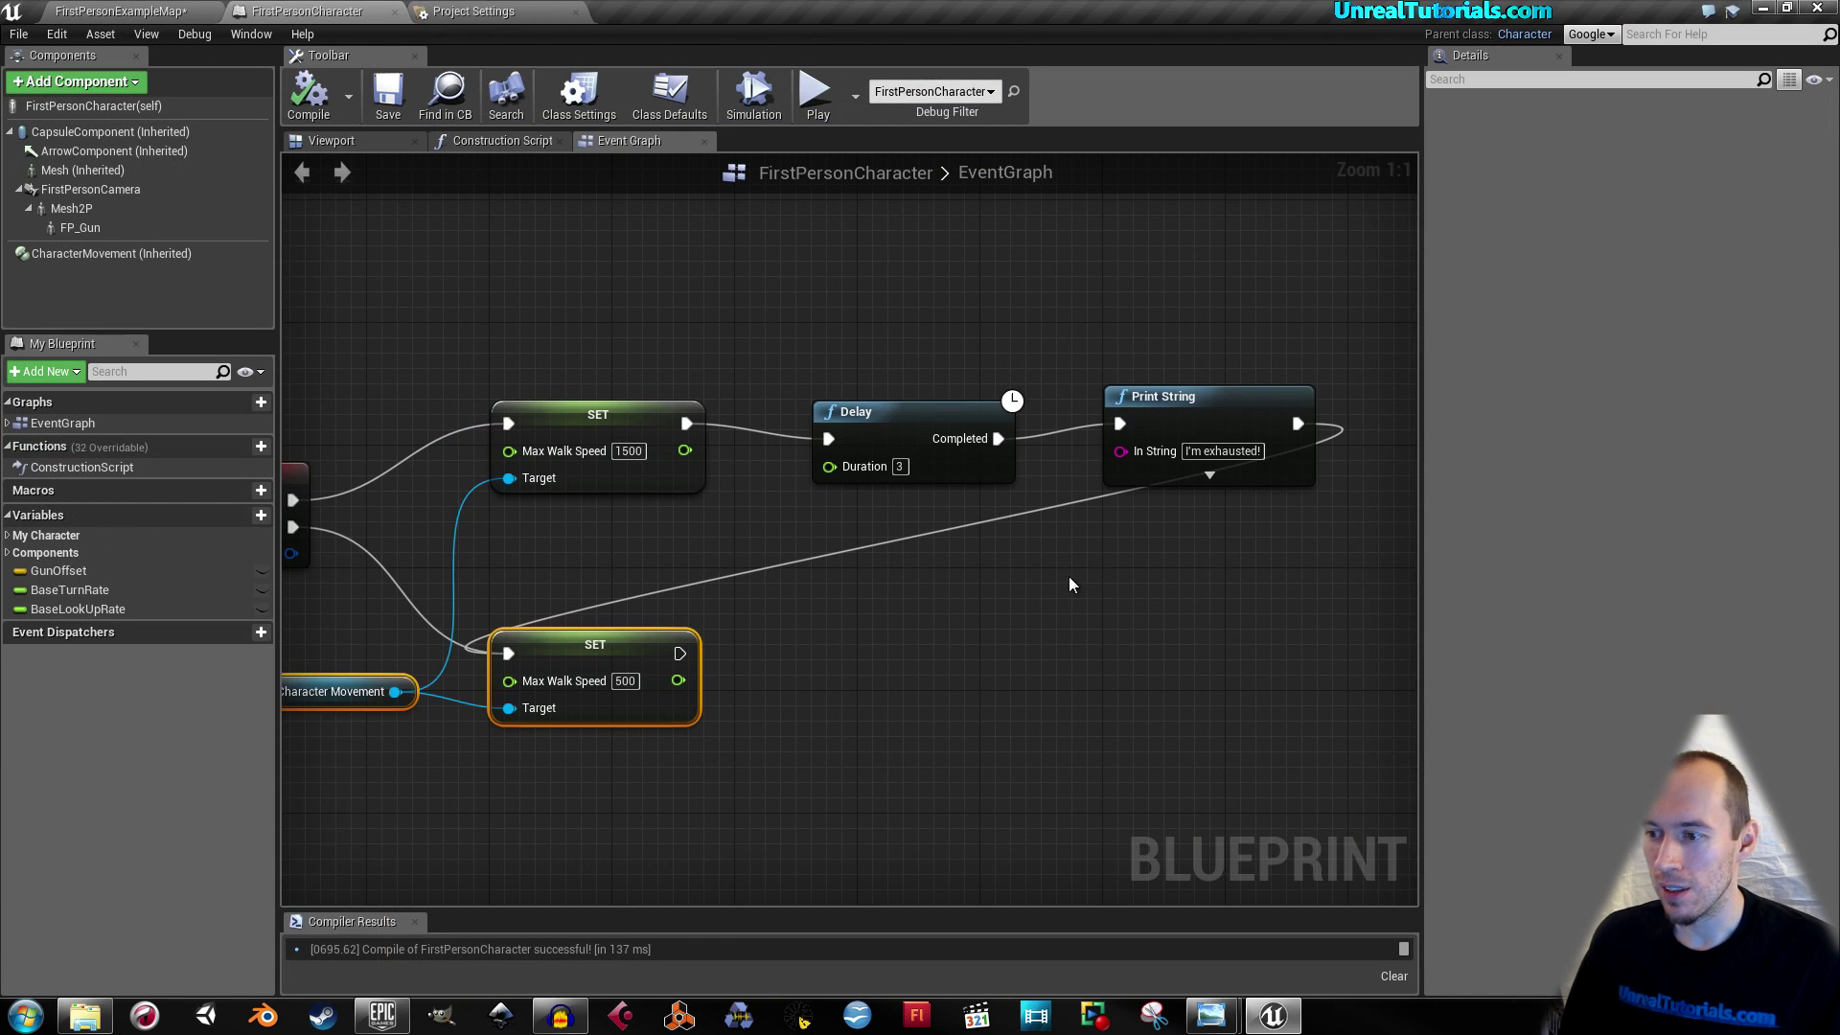
pyautogui.moveTo(1077, 408); pyautogui.dragTo(900, 441, button='right')
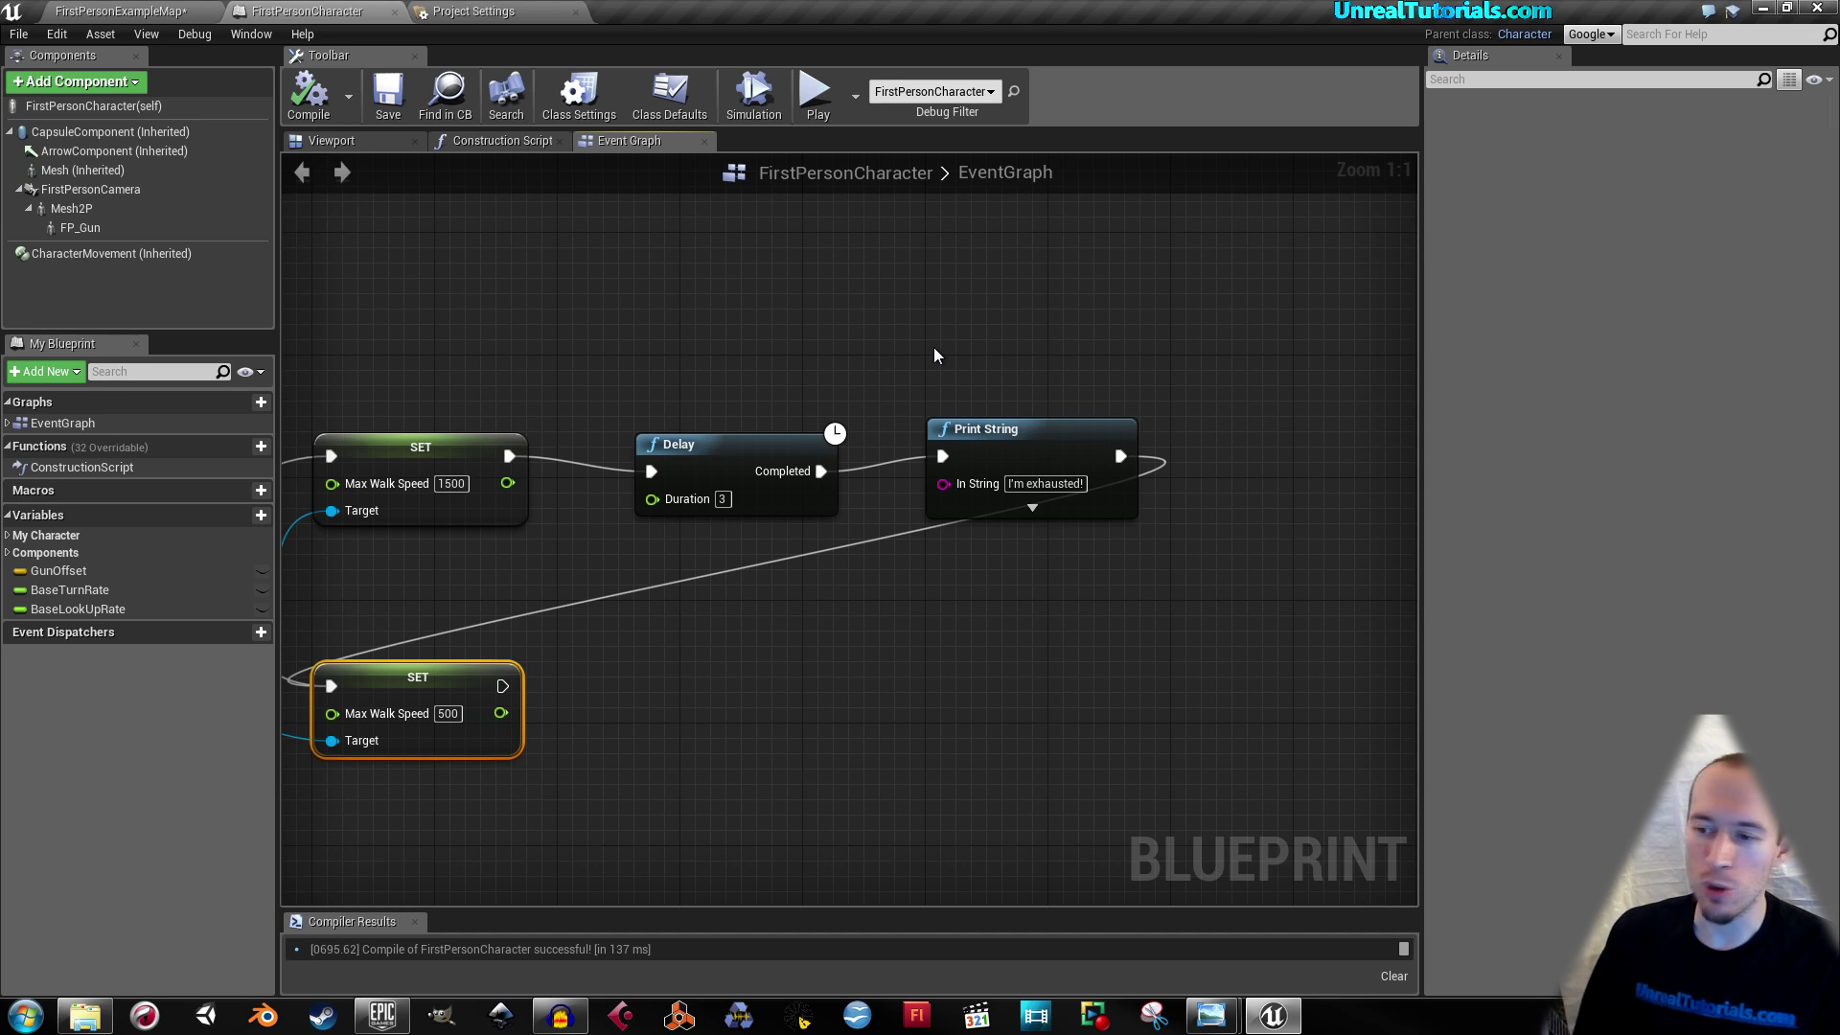
pyautogui.moveTo(949, 450); pyautogui.dragTo(1070, 363, button='right')
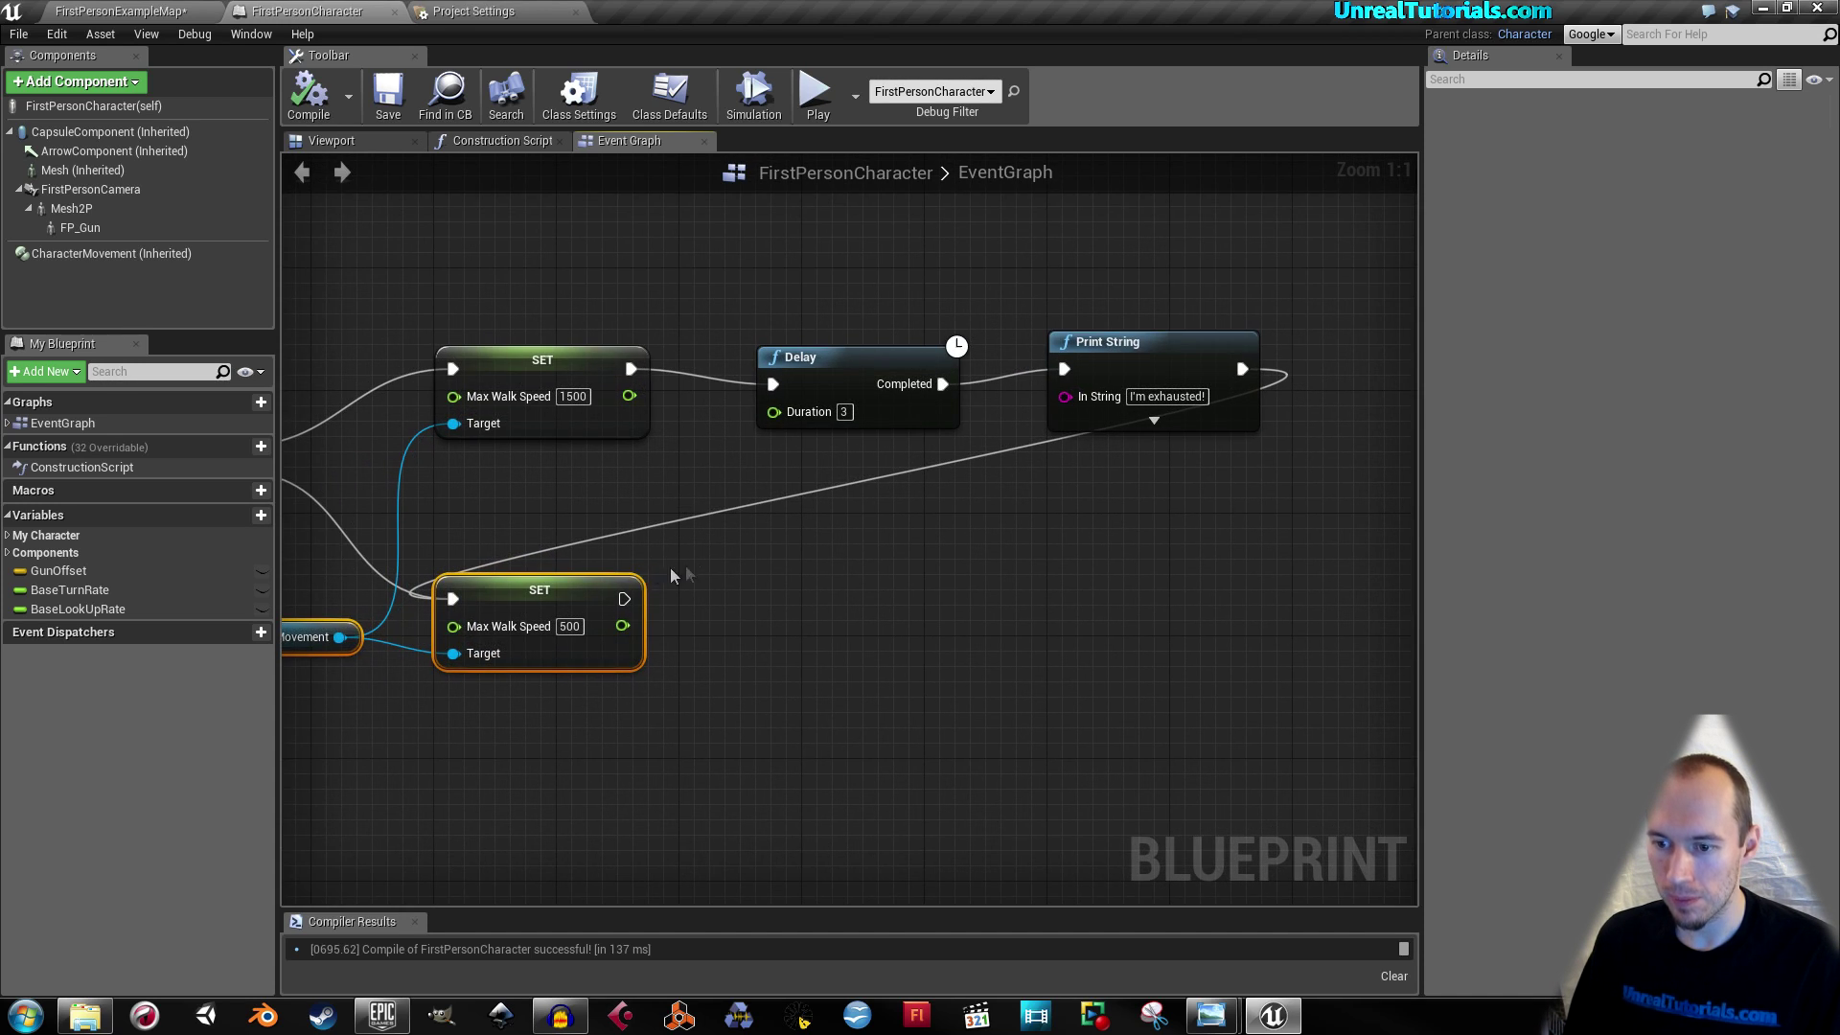
pyautogui.moveTo(670, 574); pyautogui.dragTo(774, 610, button='right')
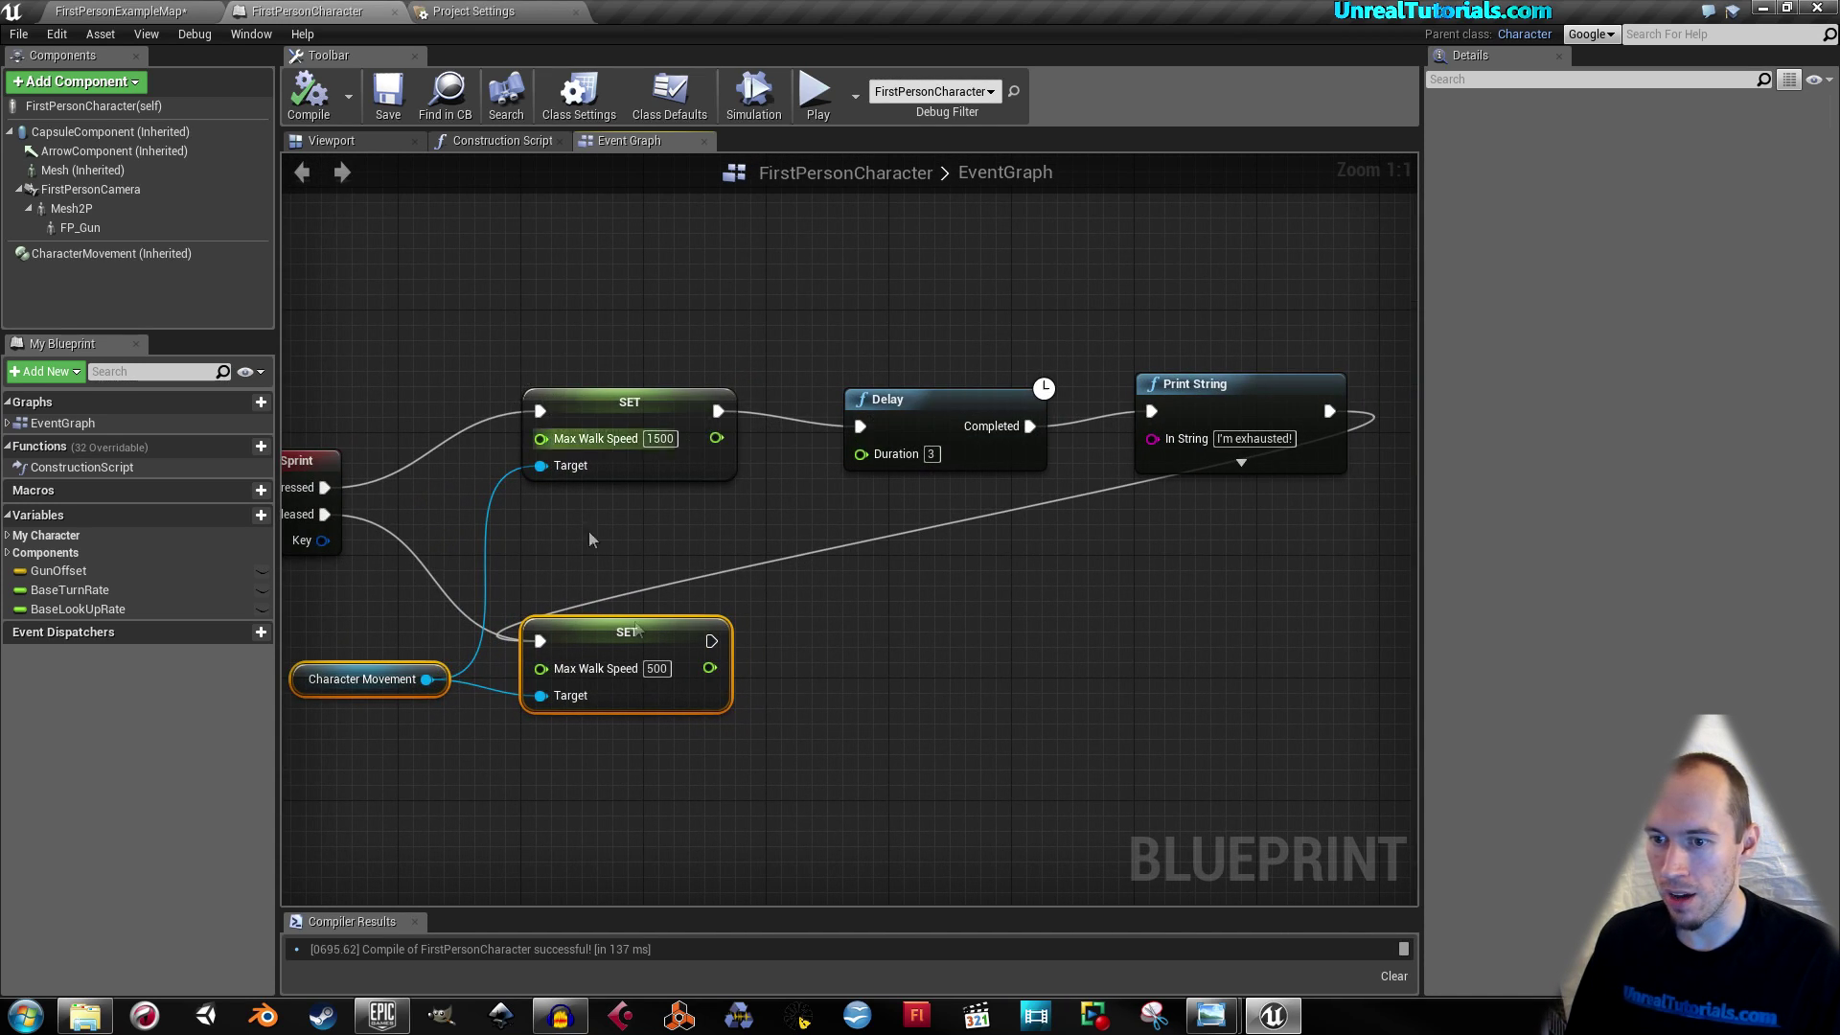
pyautogui.moveTo(590, 539); pyautogui.dragTo(767, 513, button='right')
pyautogui.click(319, 114)
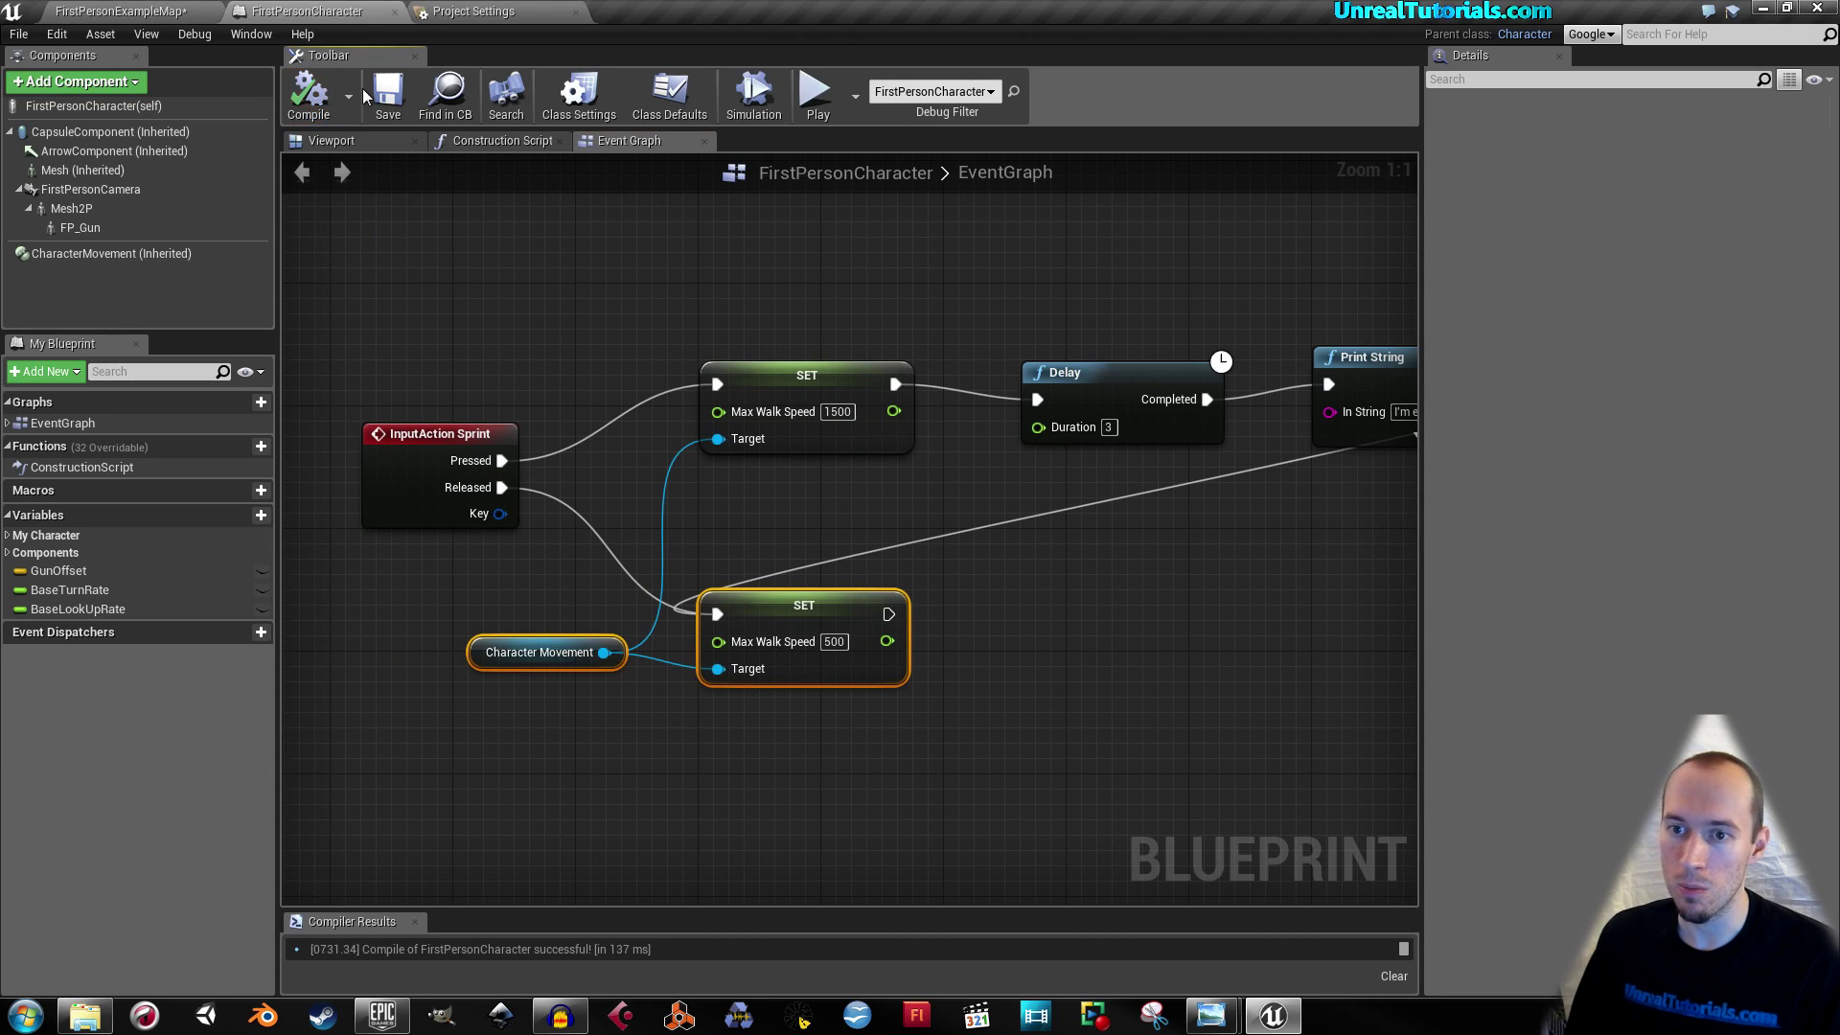
pyautogui.click(388, 91)
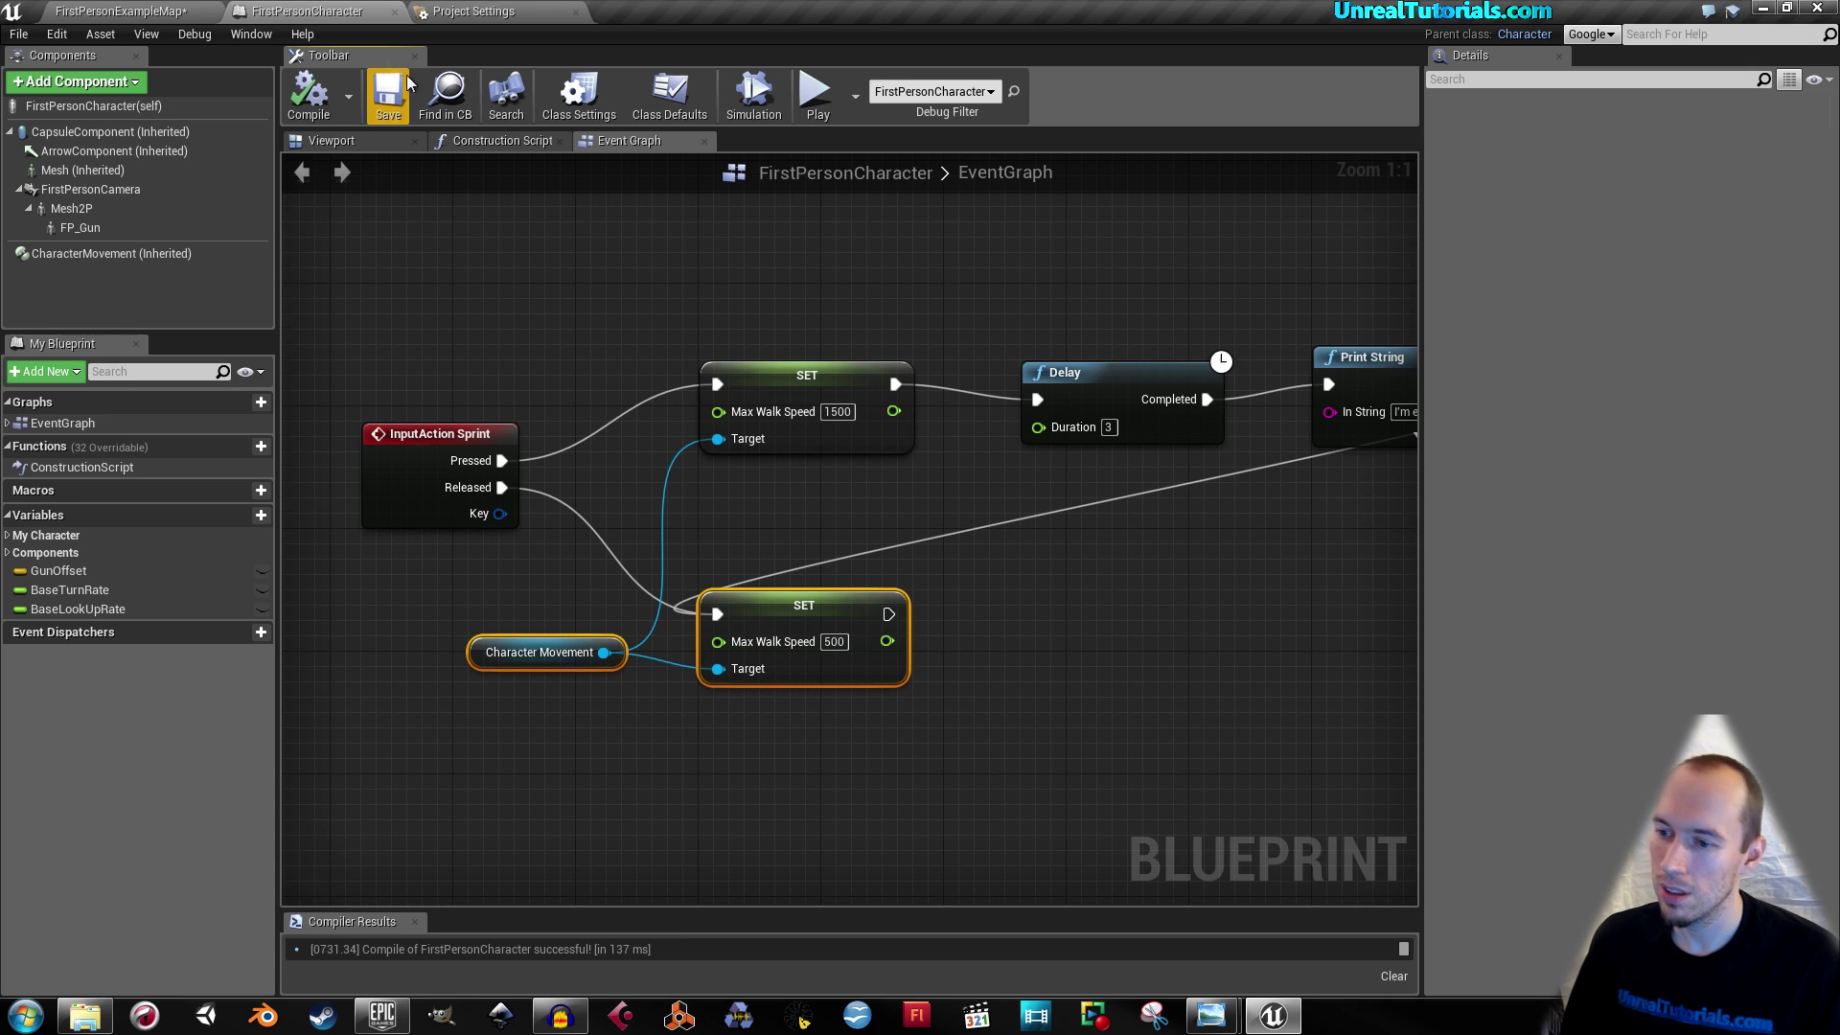
# Step: Widen the Event Graph area so the whole sprint chain from InputAction Sprint to Print String fits in view
pyautogui.moveTo(675, 264); pyautogui.dragTo(510, 293, button='right')
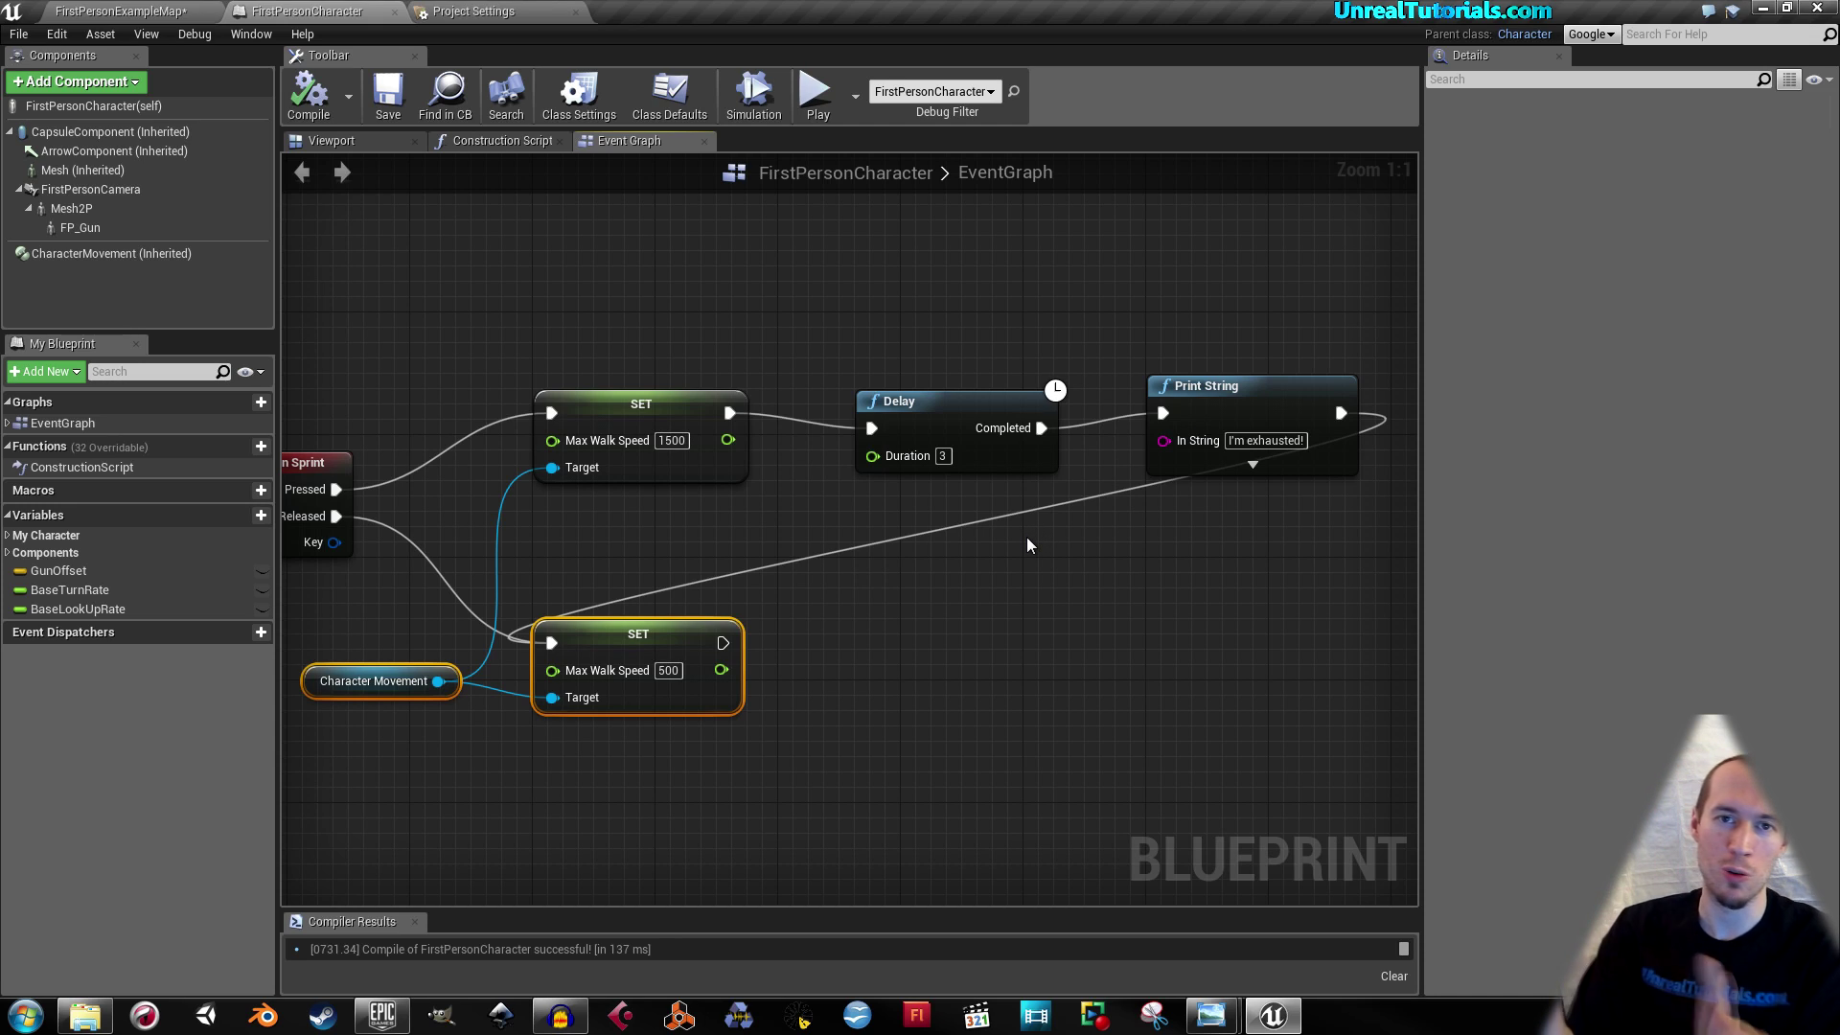
pyautogui.scroll(-1, 1026, 537)
pyautogui.moveTo(1026, 536); pyautogui.dragTo(956, 563, button='right')
pyautogui.scroll(1, 958, 575)
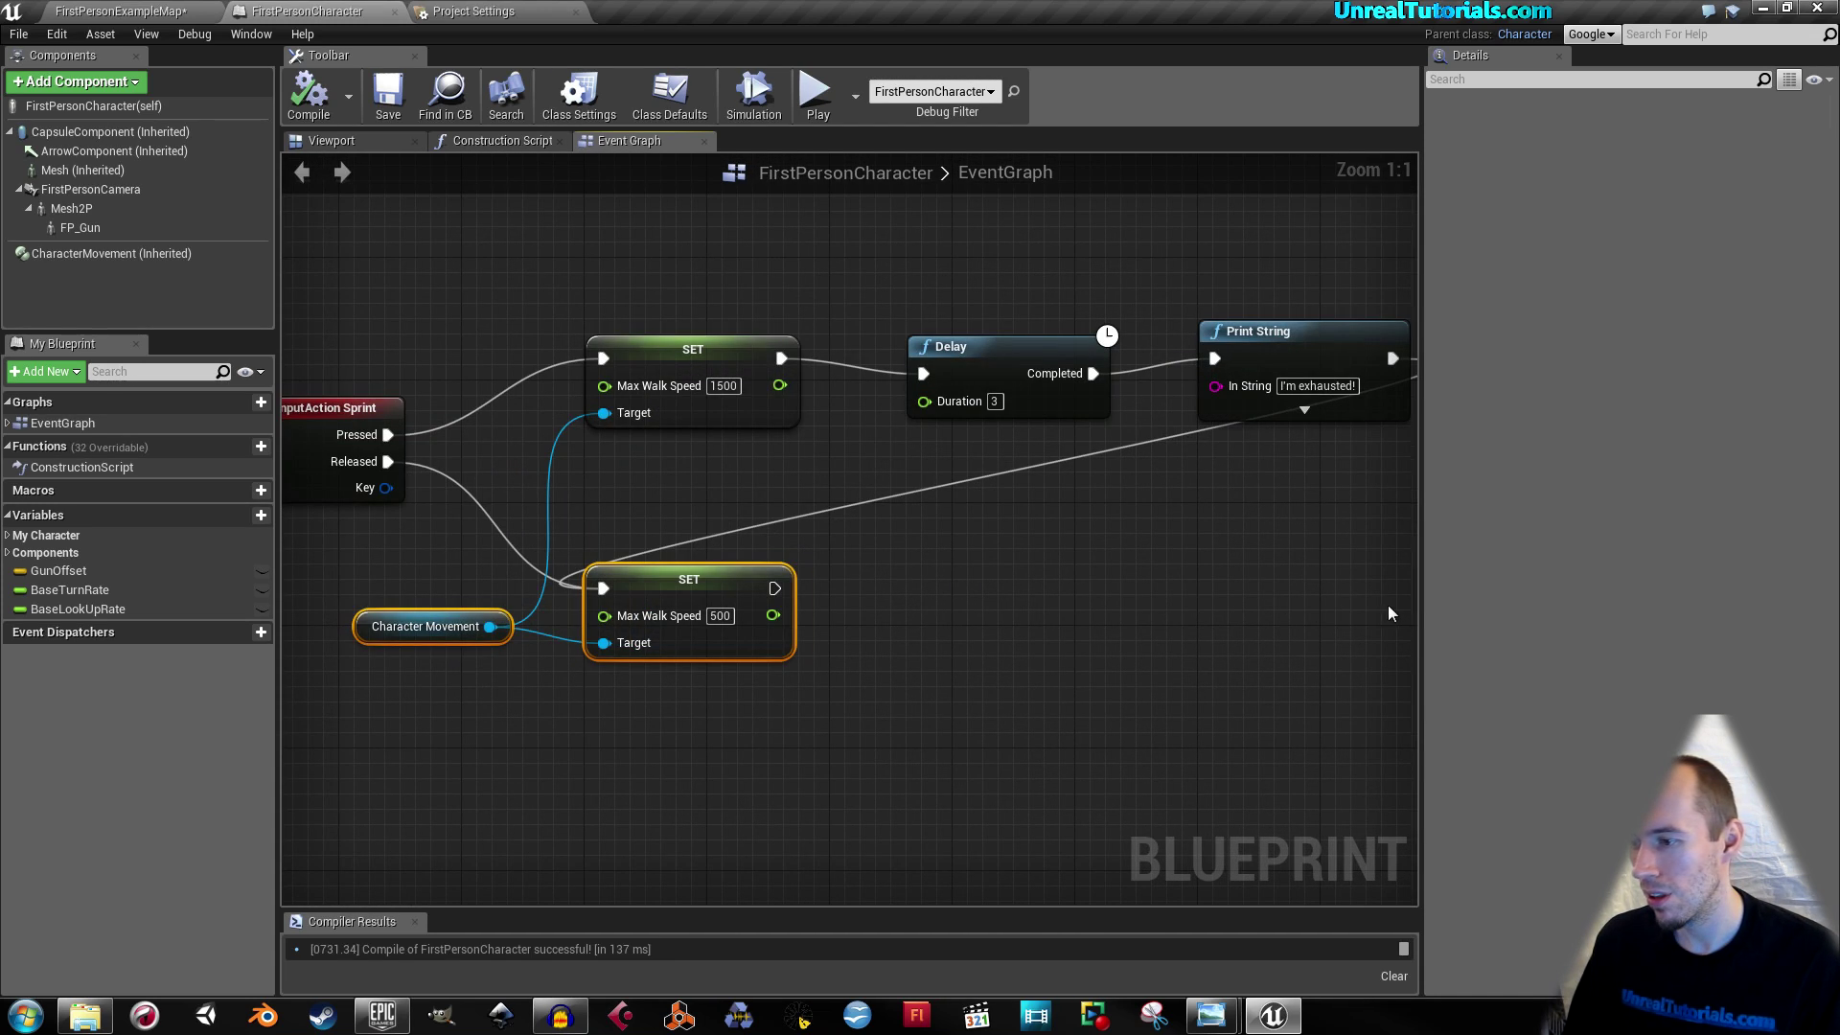
pyautogui.moveTo(1421, 608); pyautogui.dragTo(1591, 611)
pyautogui.press('Home')
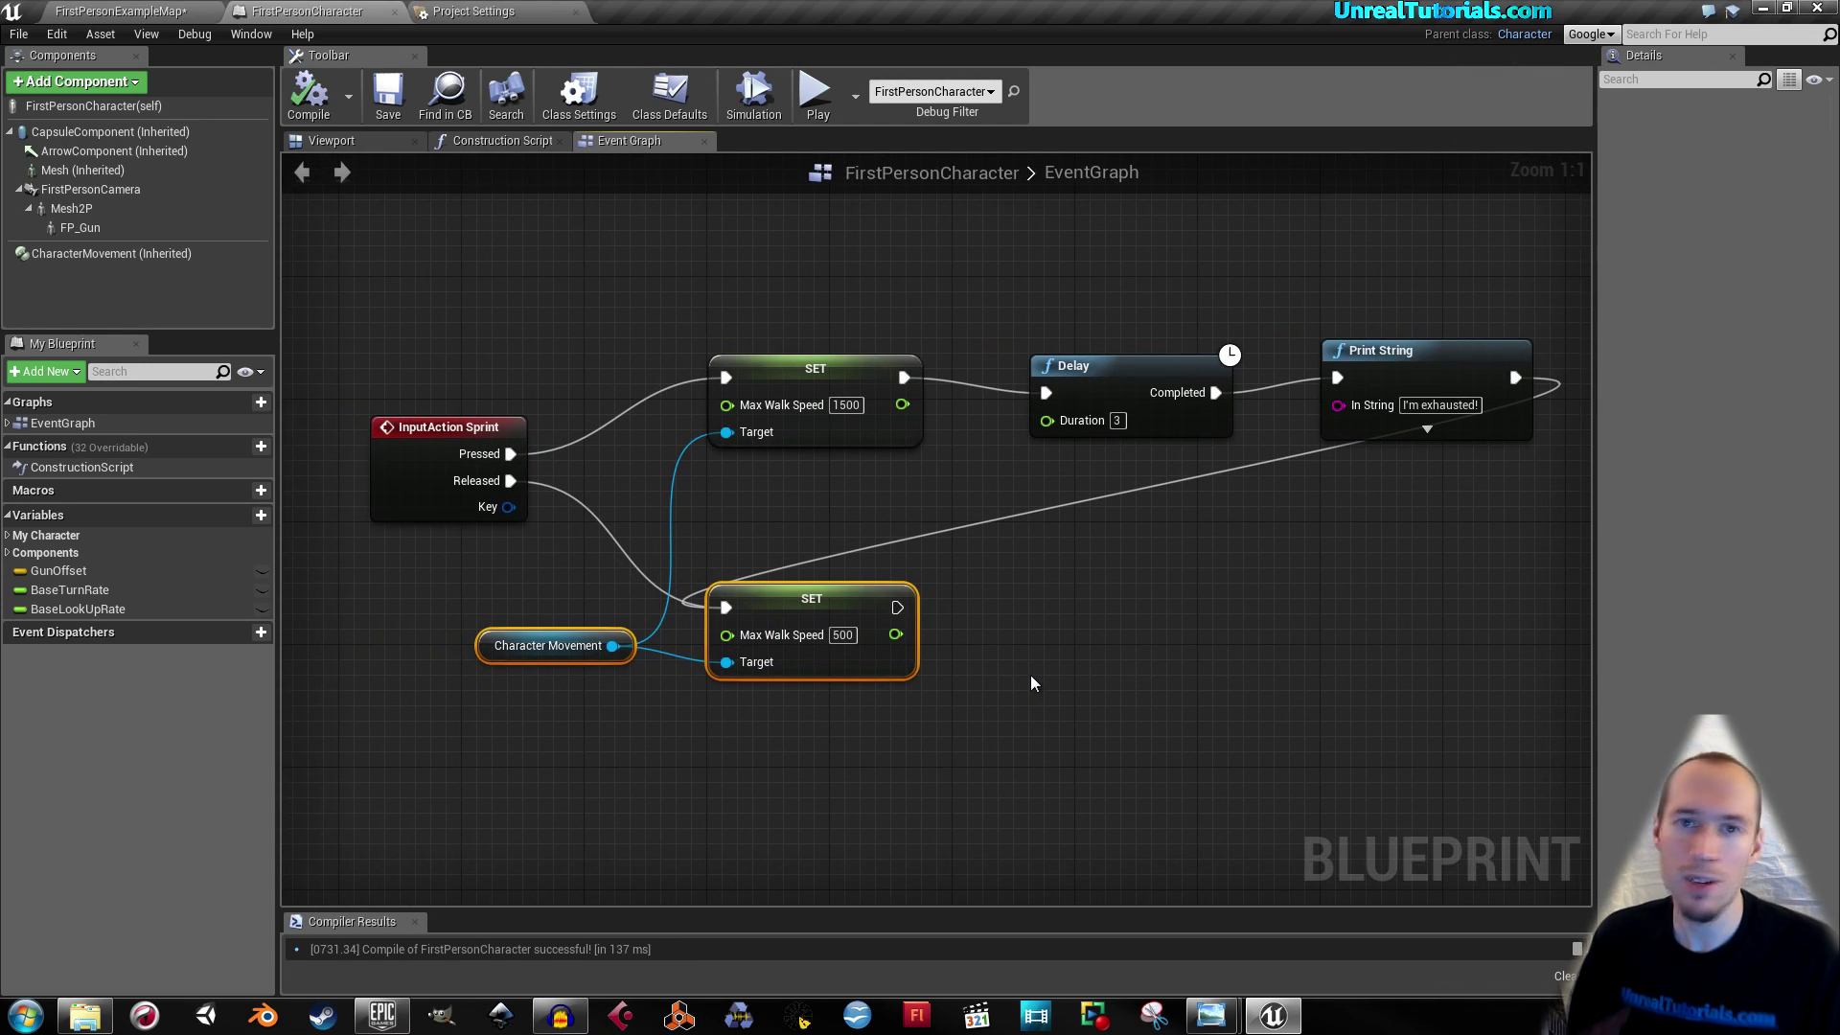
pyautogui.moveTo(985, 645); pyautogui.dragTo(945, 588, button='right')
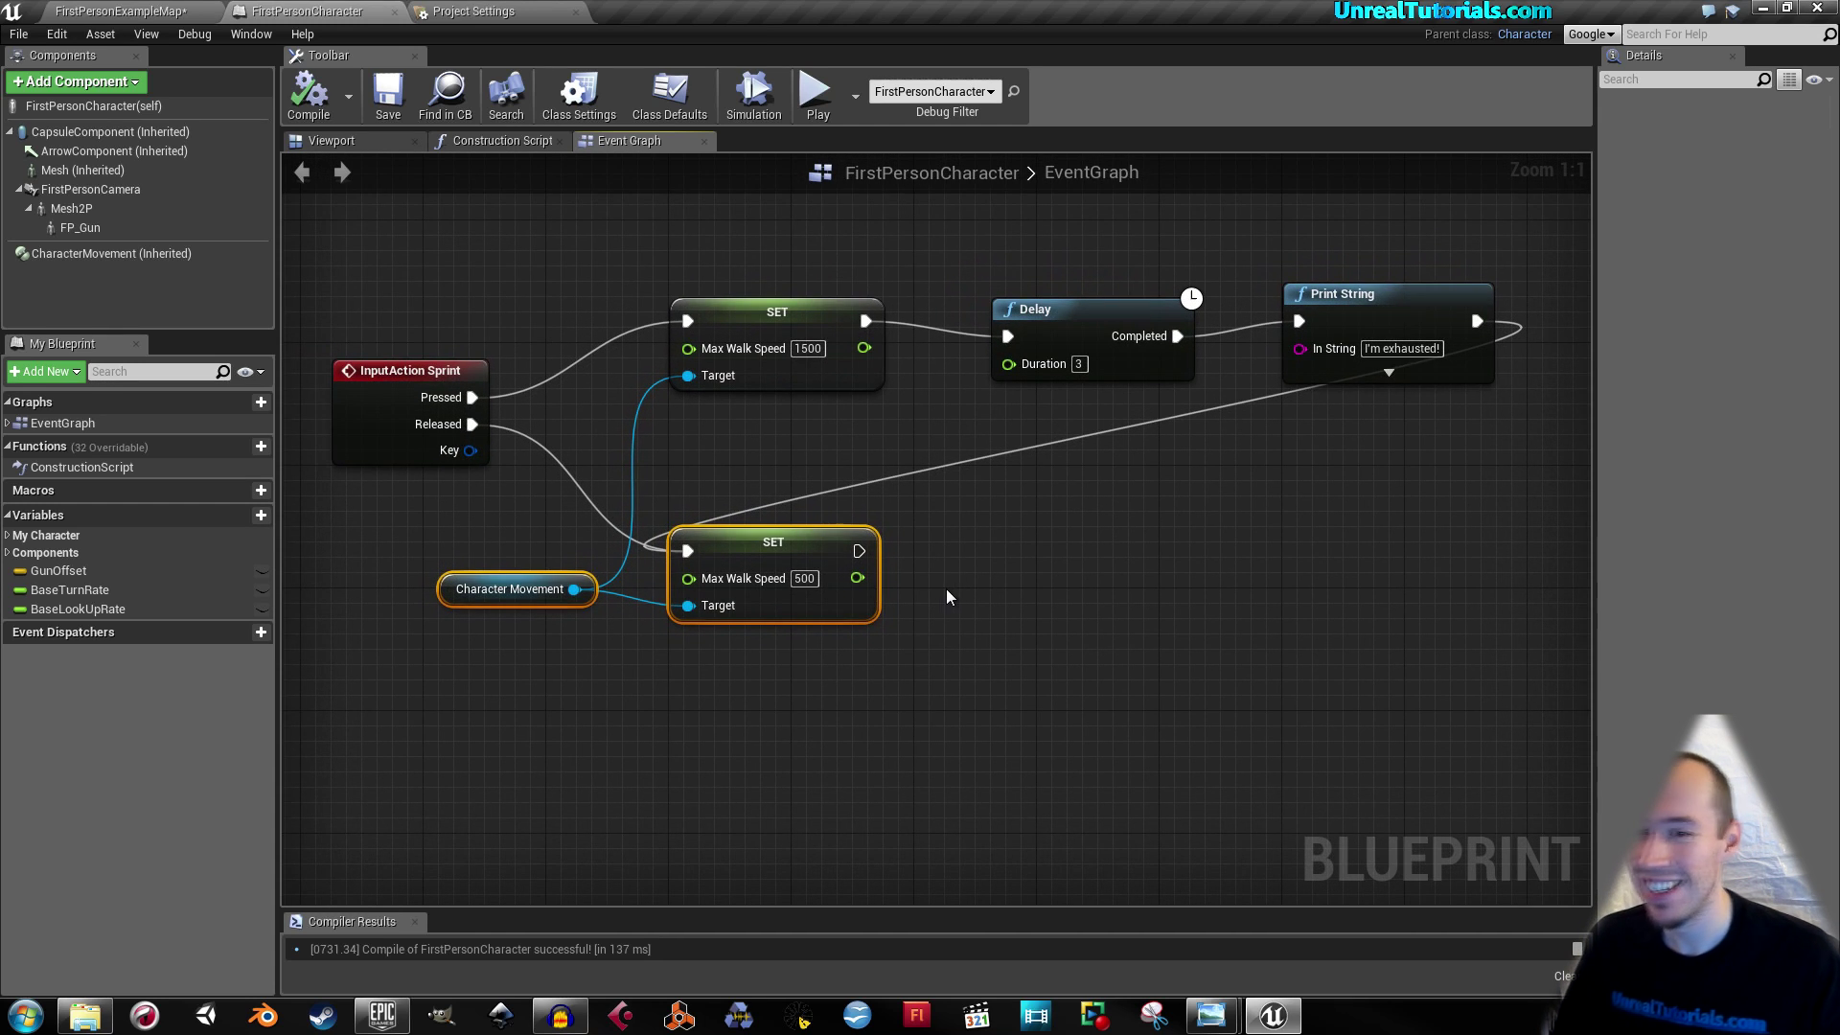
# Step: Run FirstPersonExampleMap again to test the finished sprint with its delay and message, and end the session
pyautogui.click(182, 11)
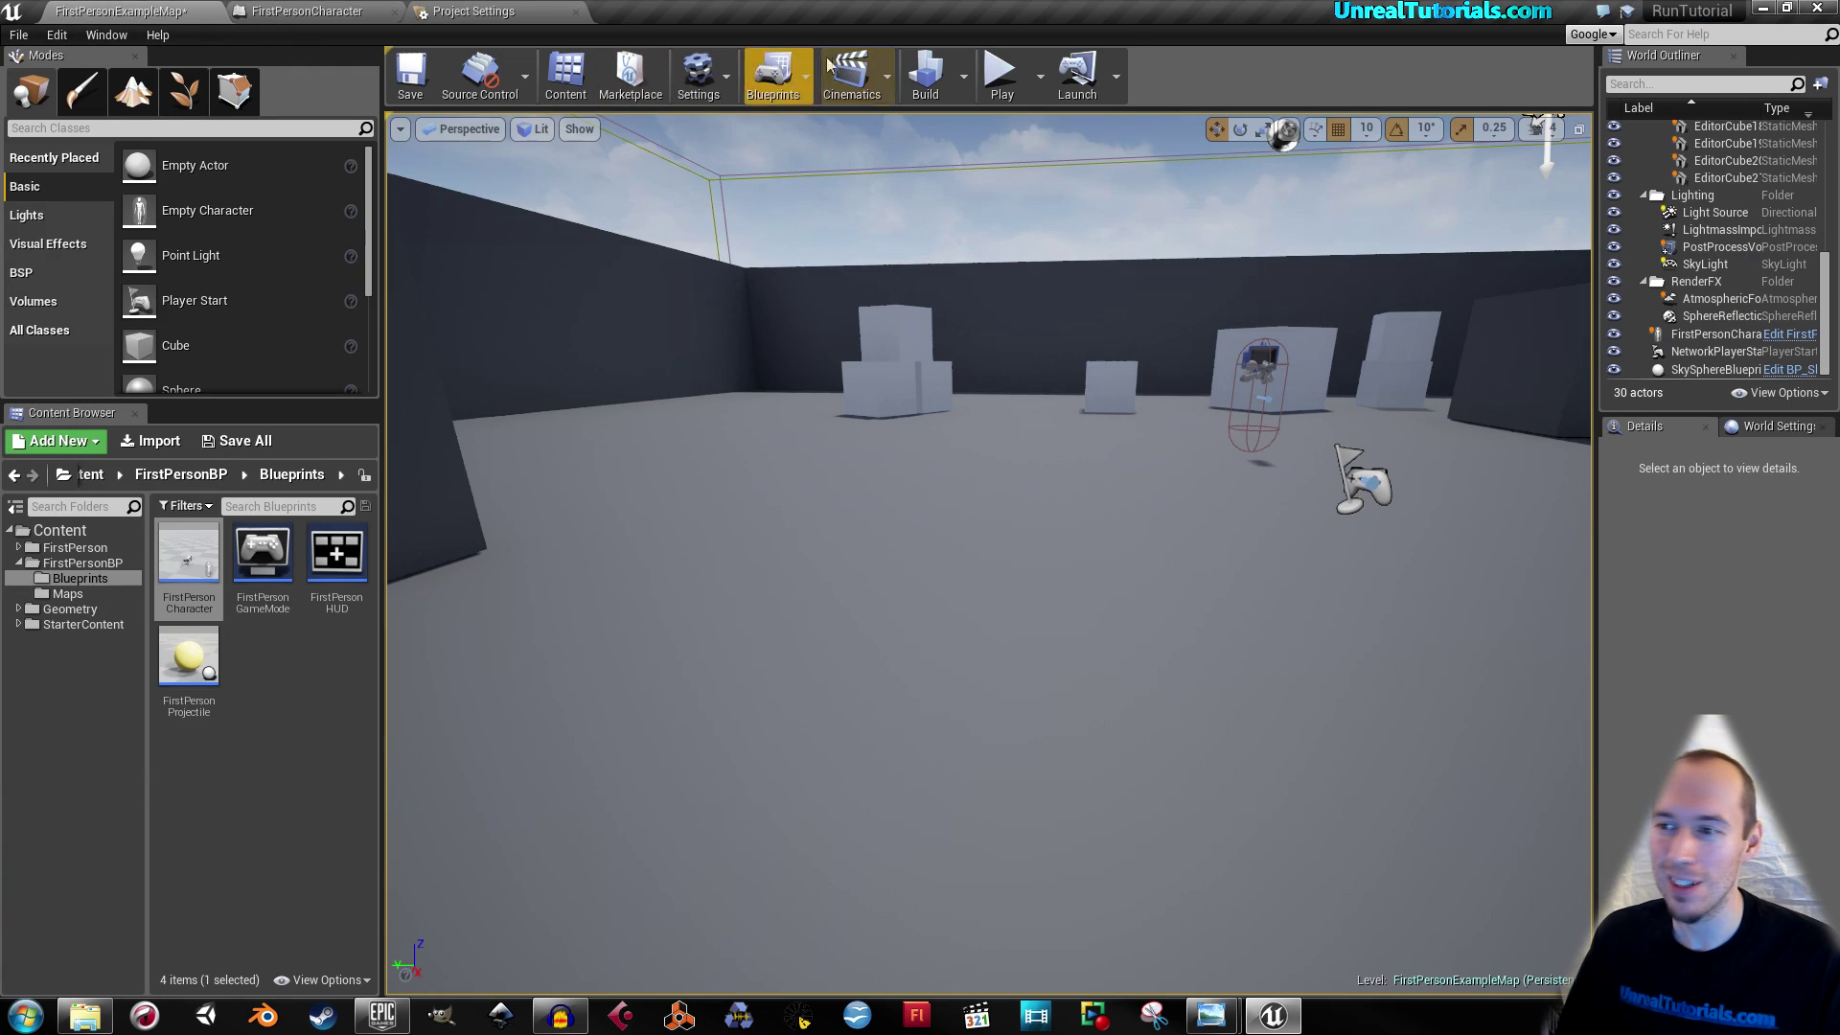
pyautogui.click(1000, 76)
pyautogui.click(996, 562)
pyautogui.press('w')
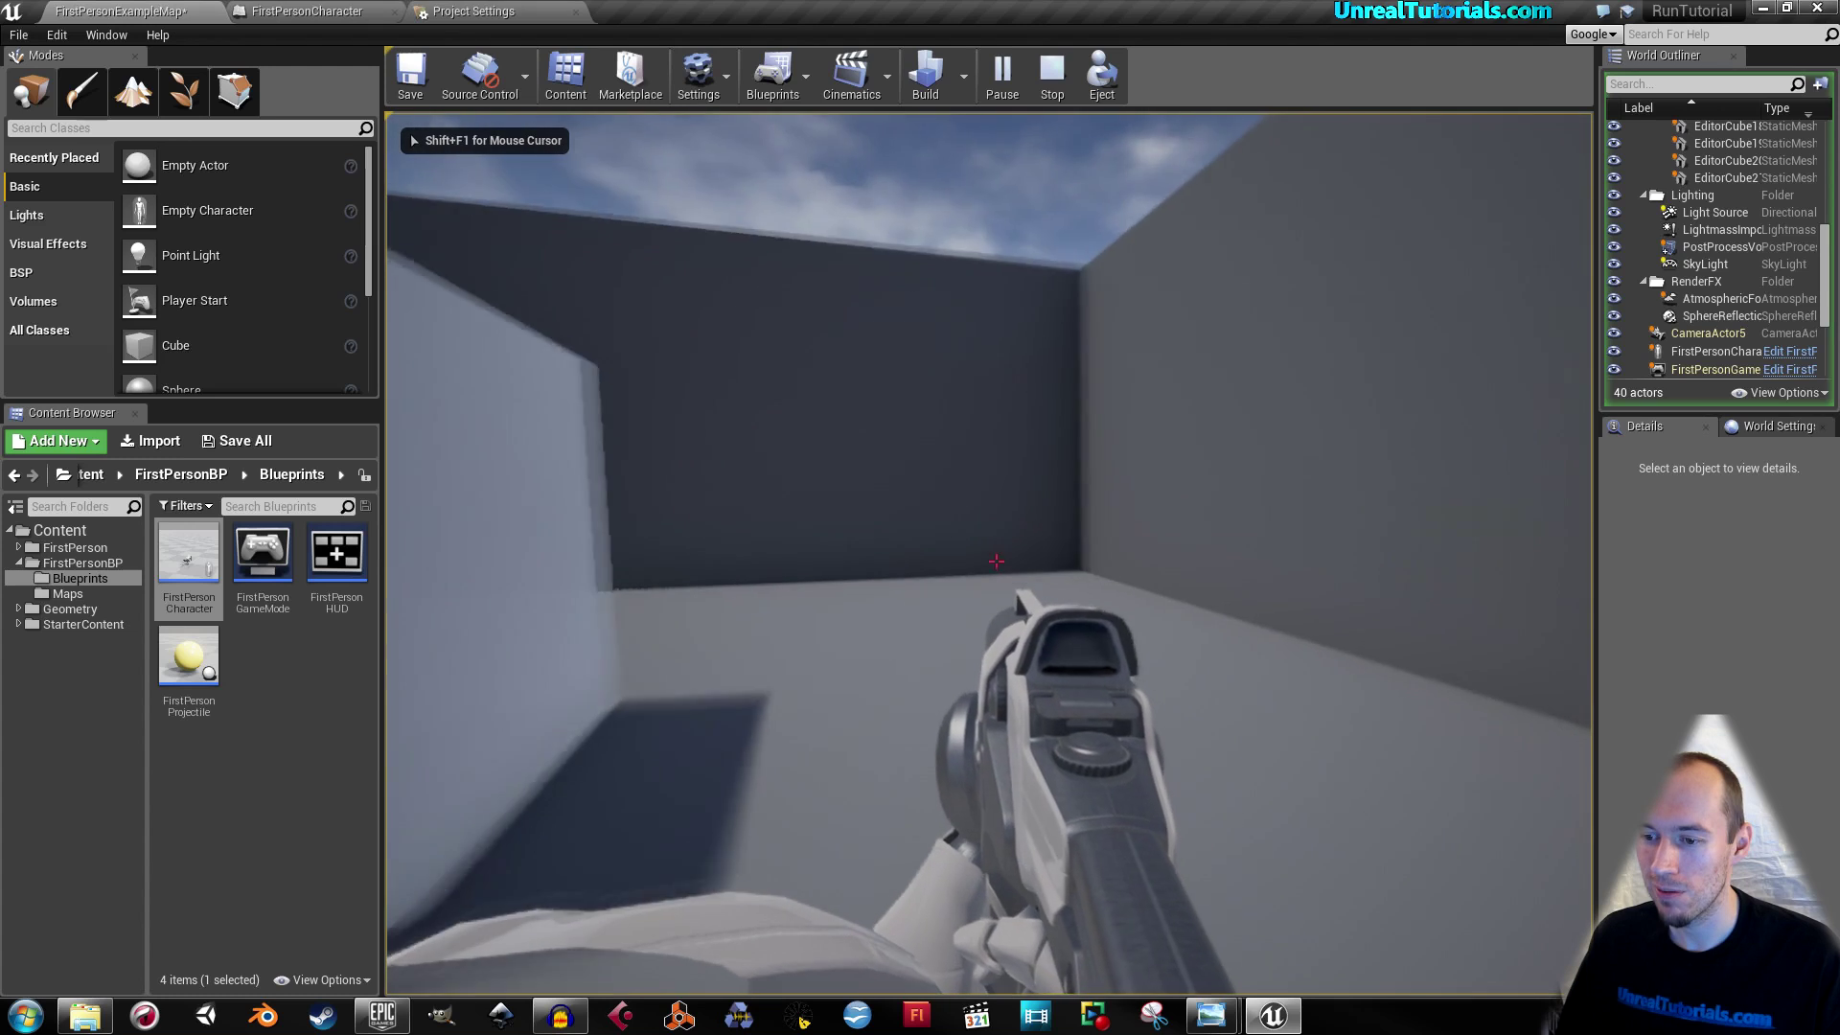
pyautogui.hotkey('shift', 'w')
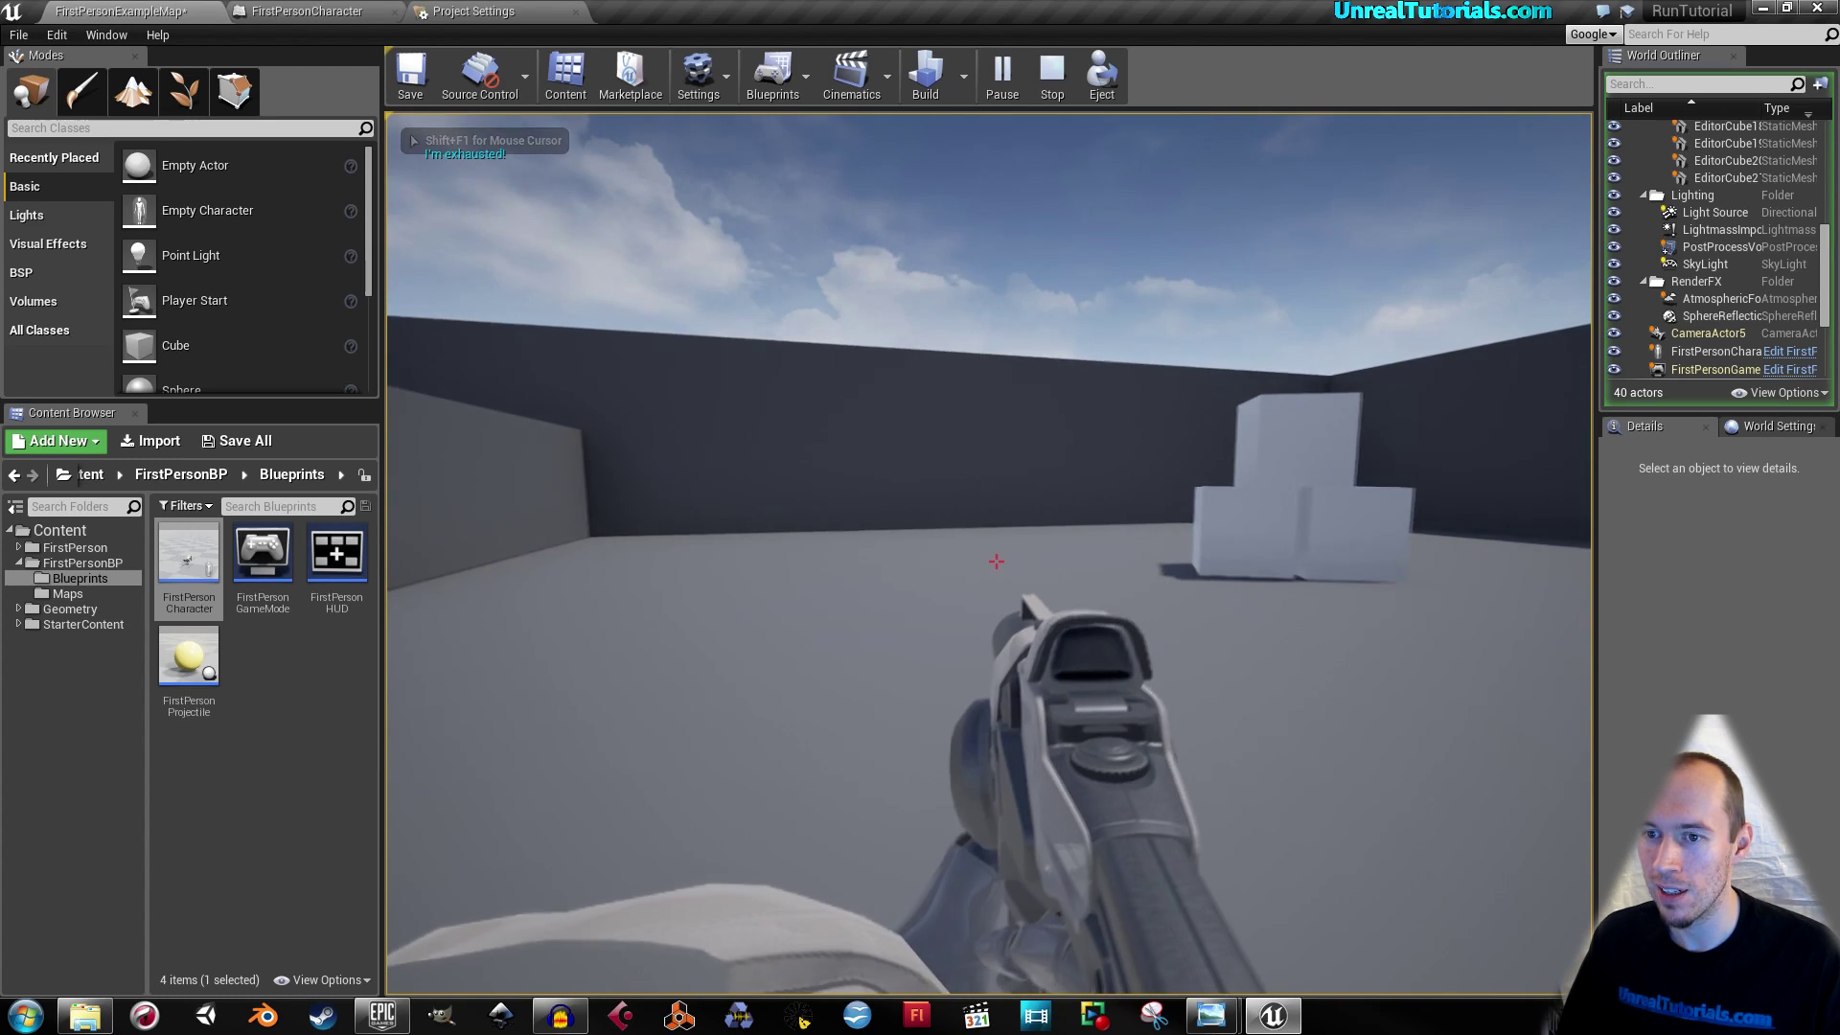
pyautogui.press('w')
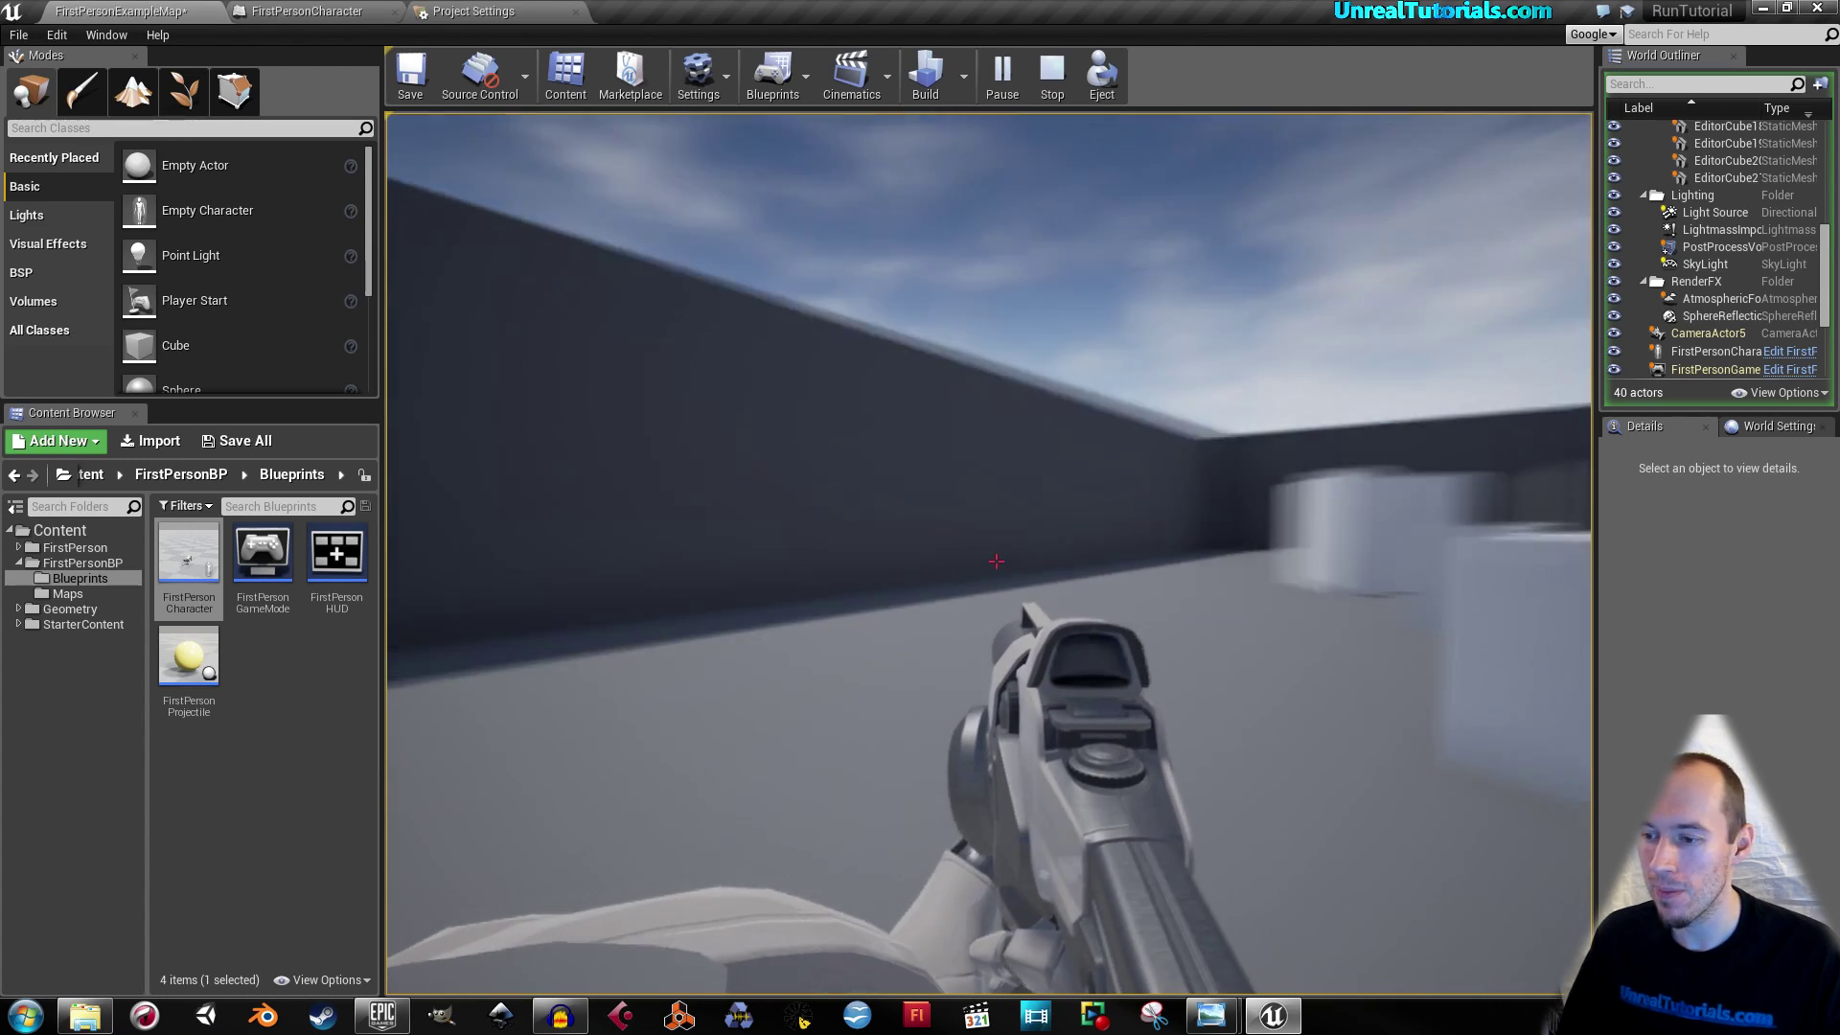
pyautogui.press('Escape')
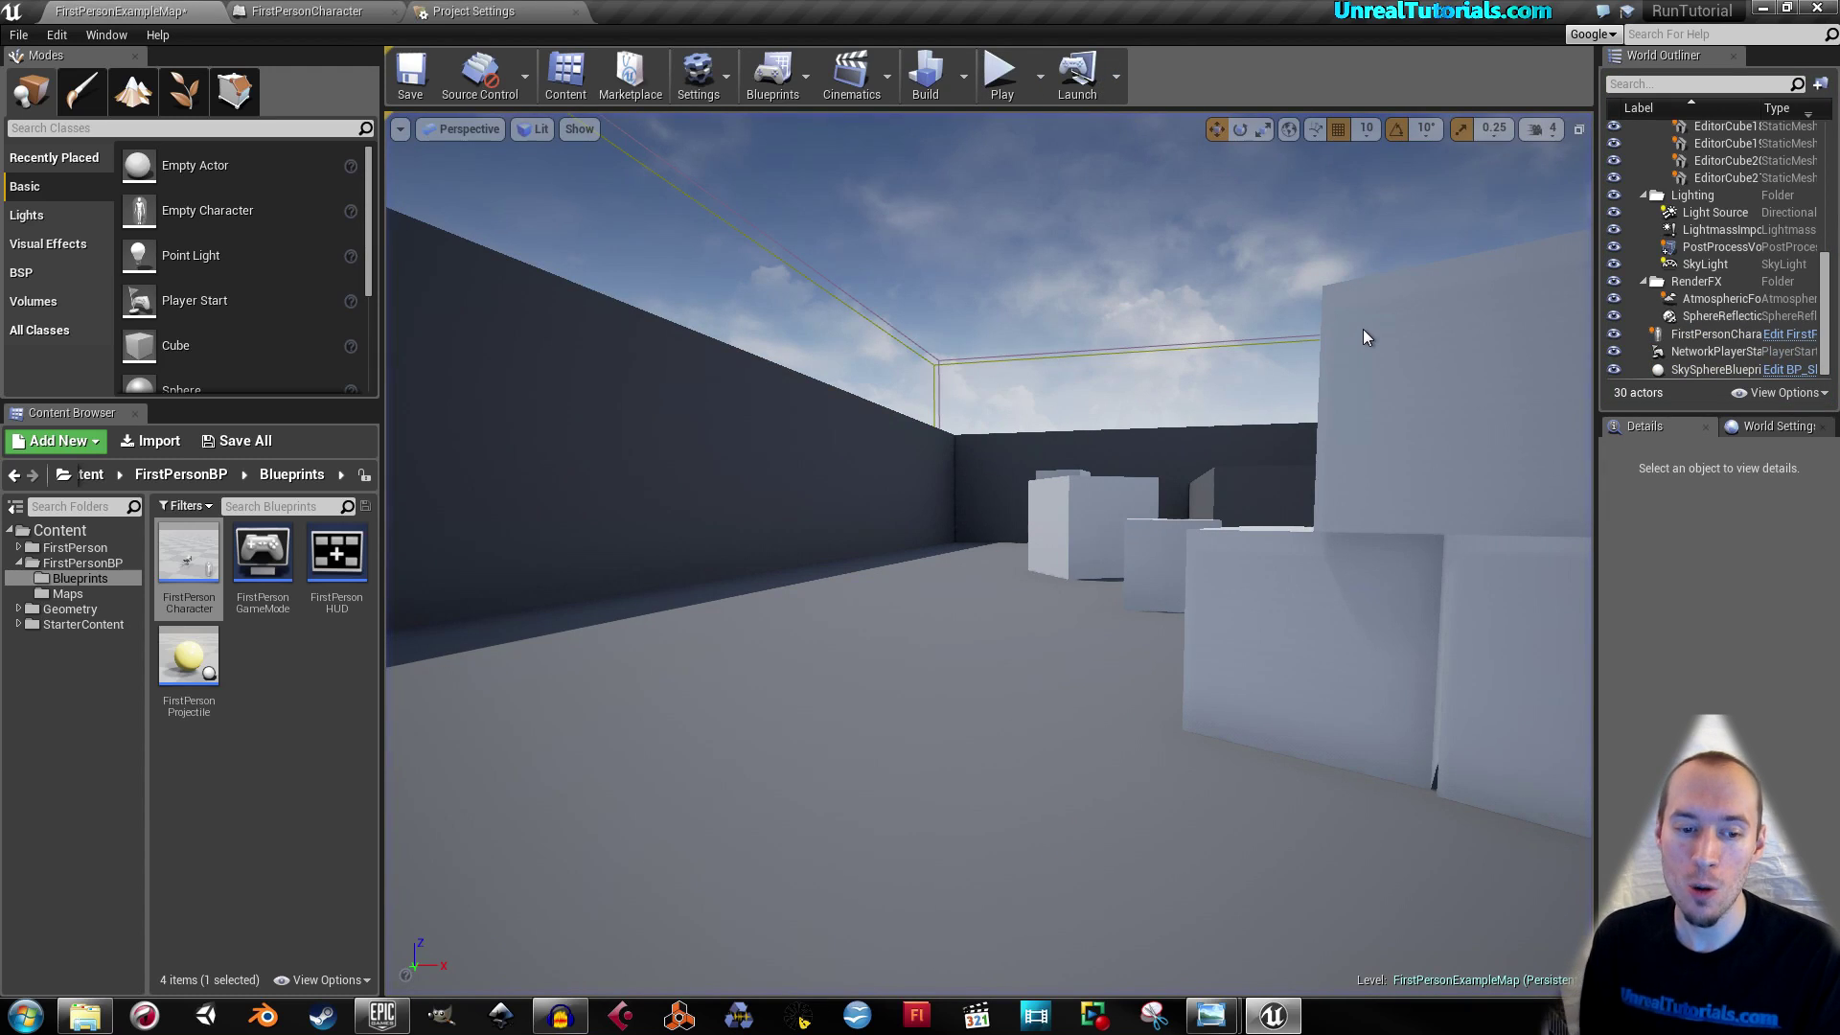